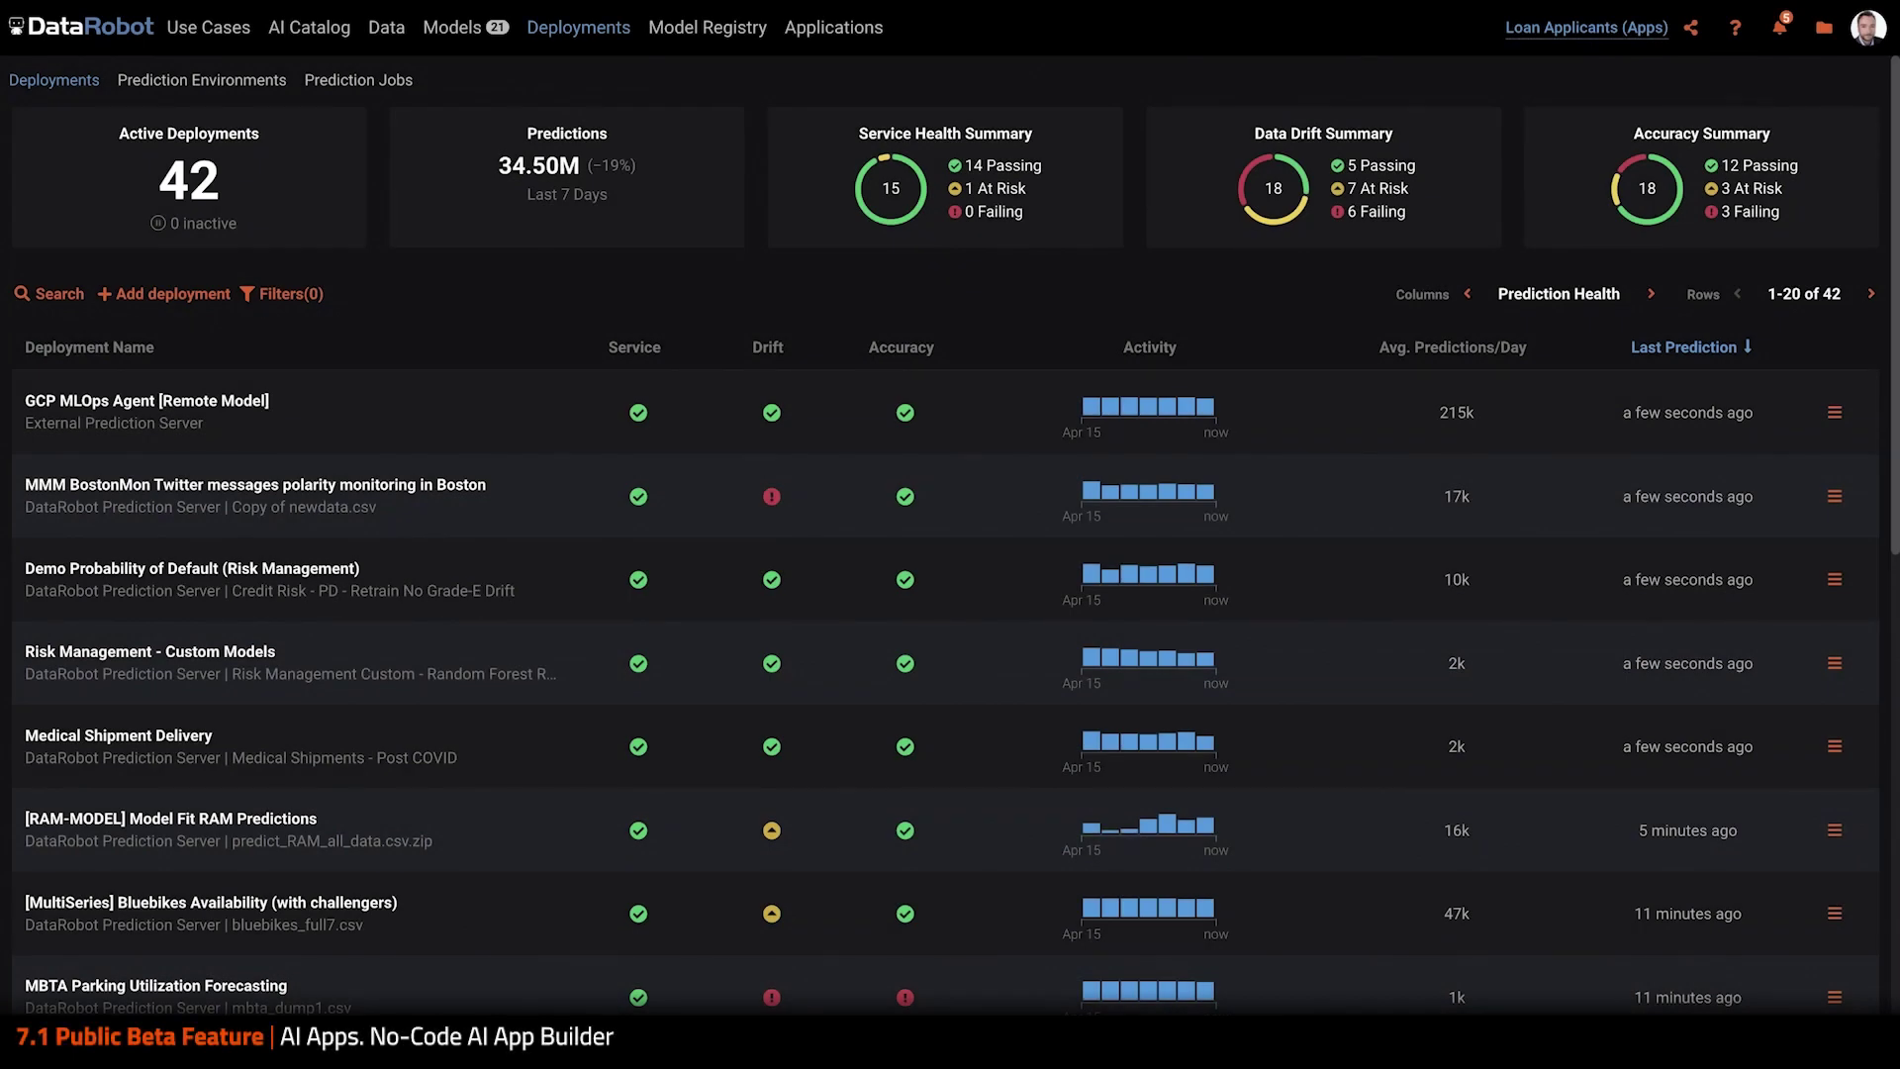
# Open the Demo Probability of Default (Risk Management) deployment from the Deployments list
pyautogui.scroll(-4, 1052, 303)
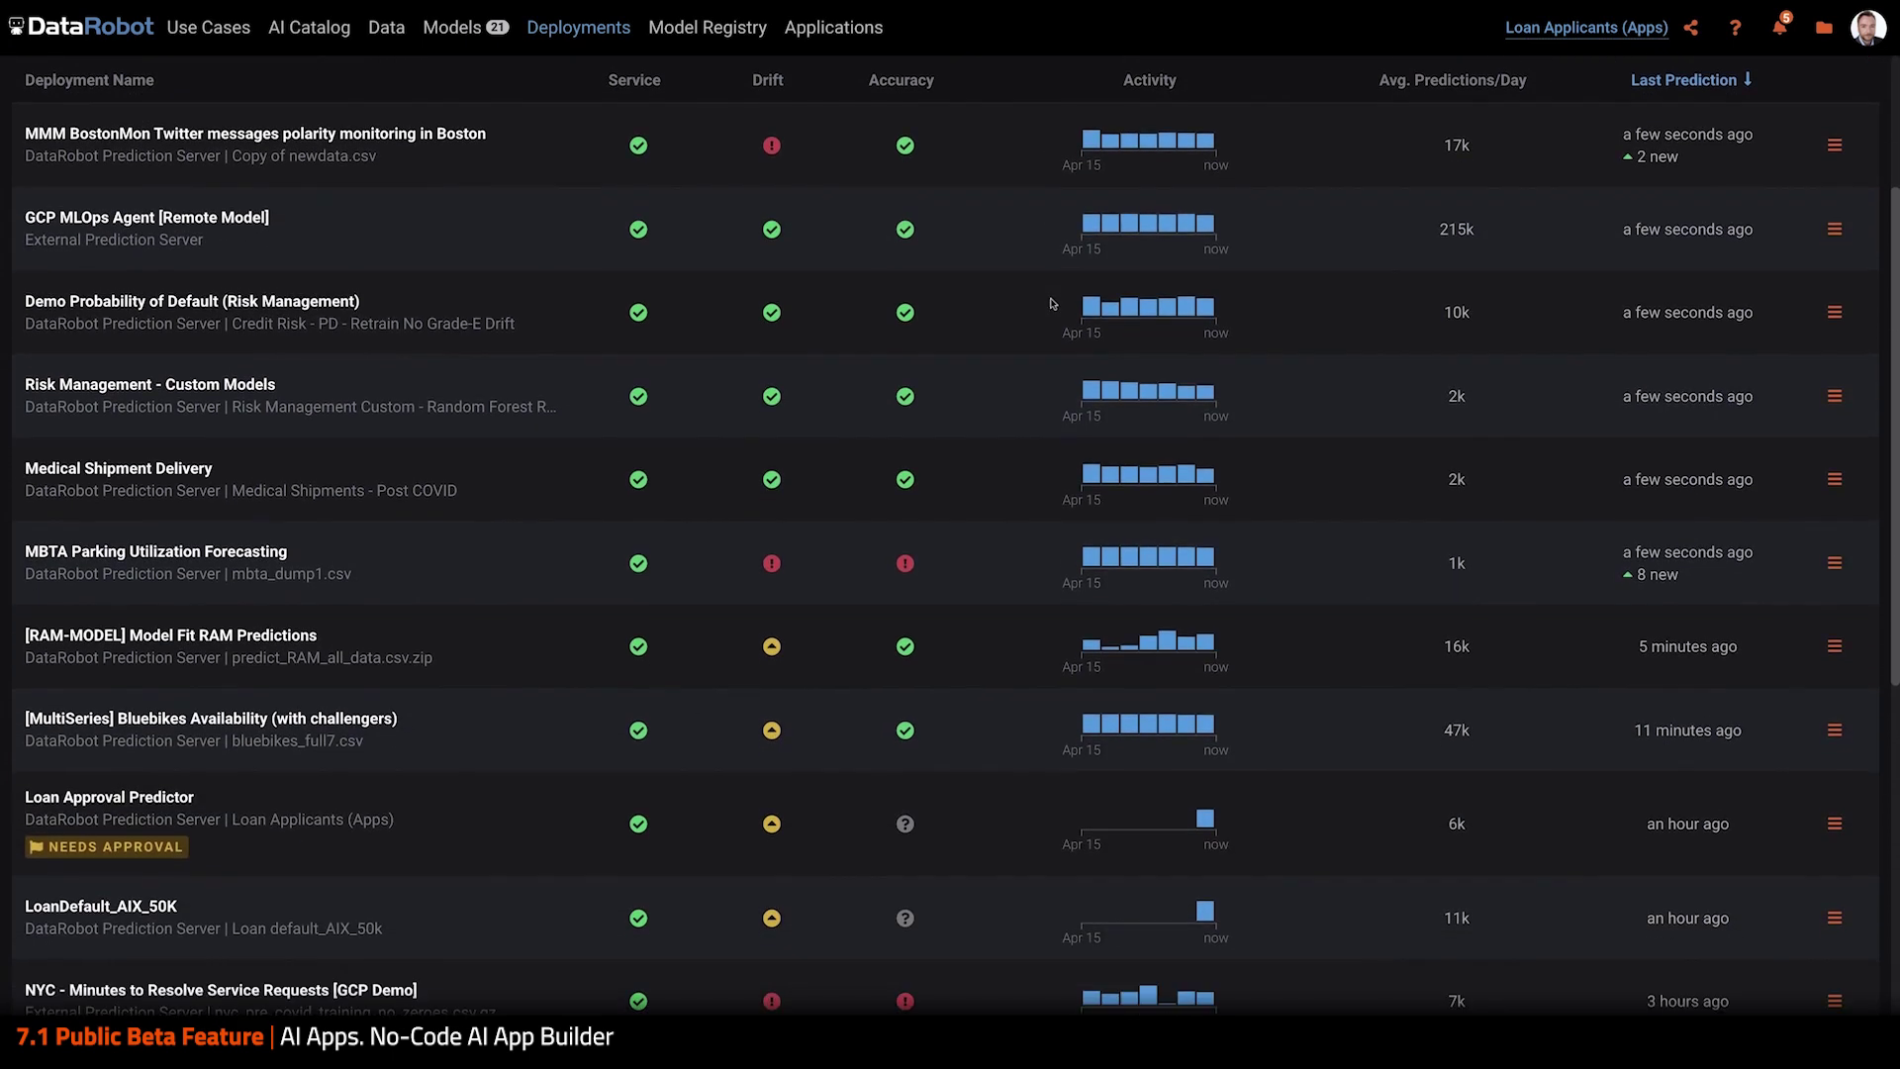
pyautogui.scroll(5, 1052, 303)
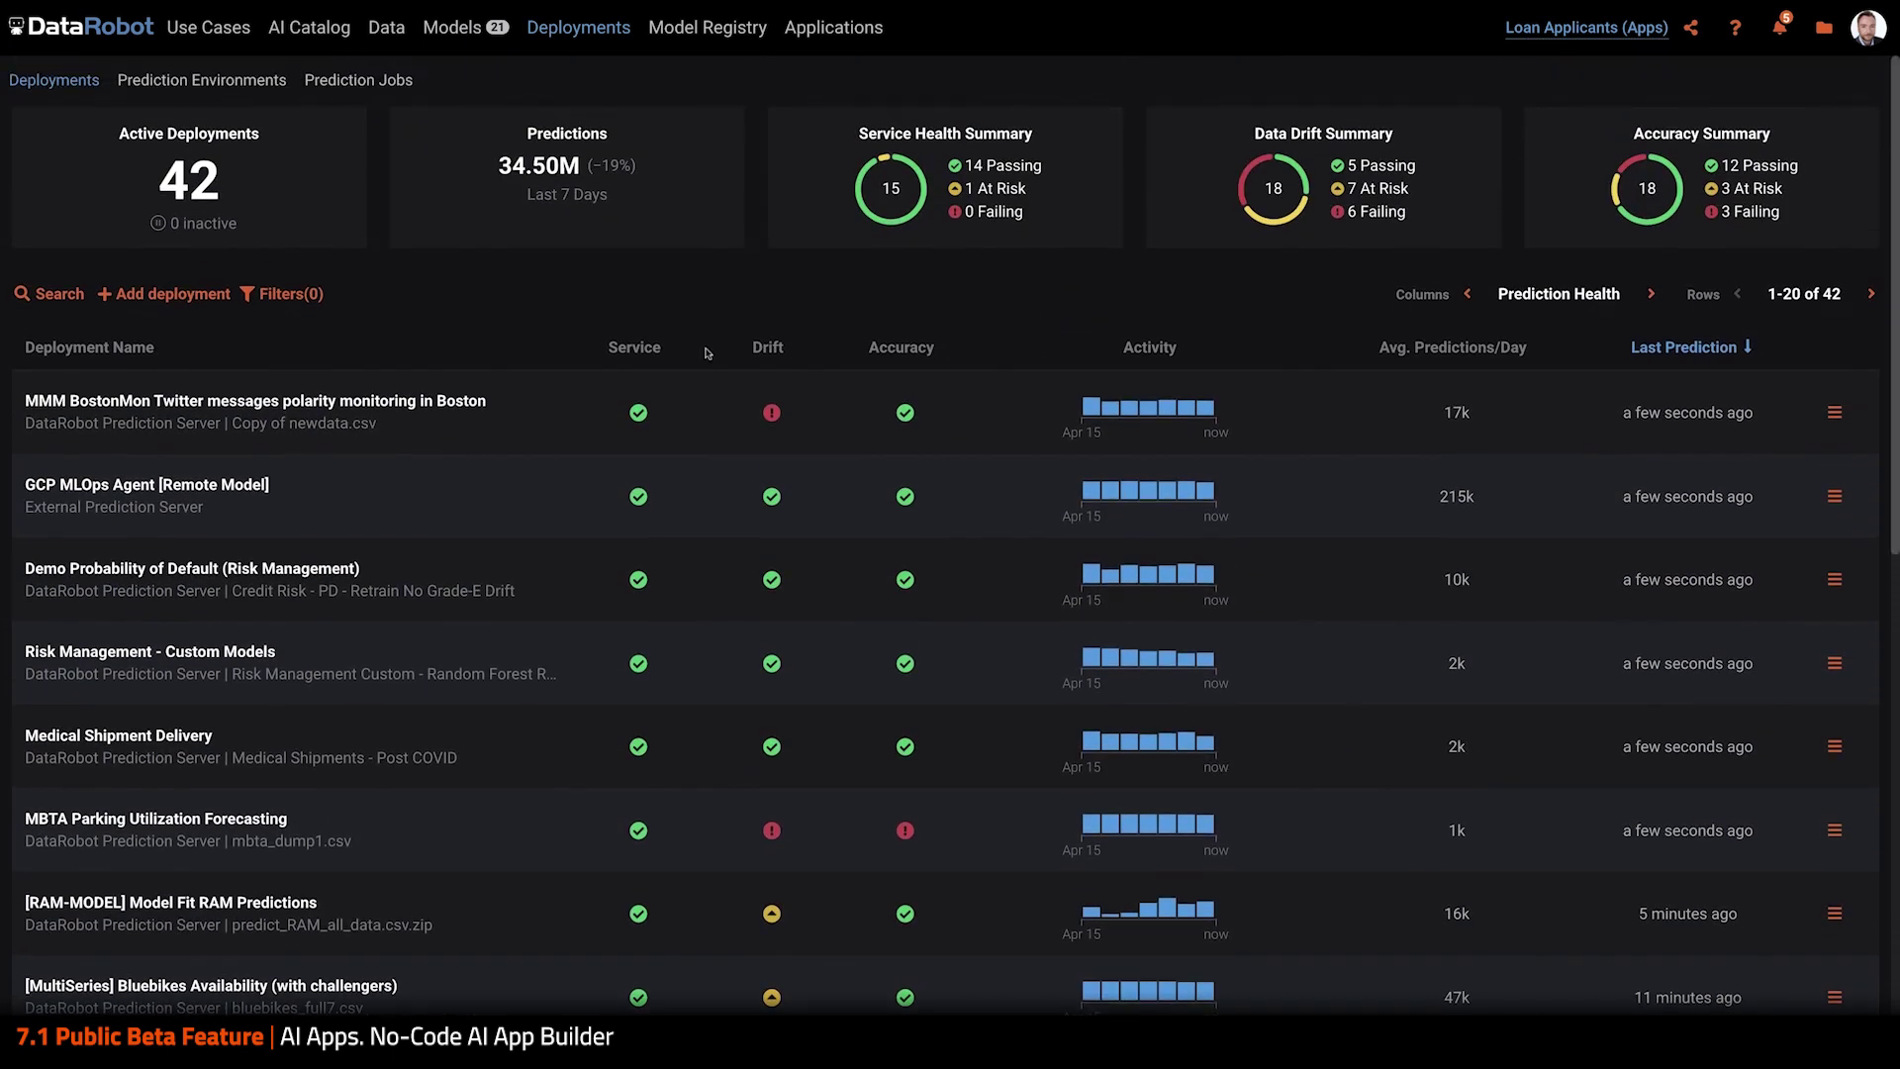
pyautogui.click(336, 570)
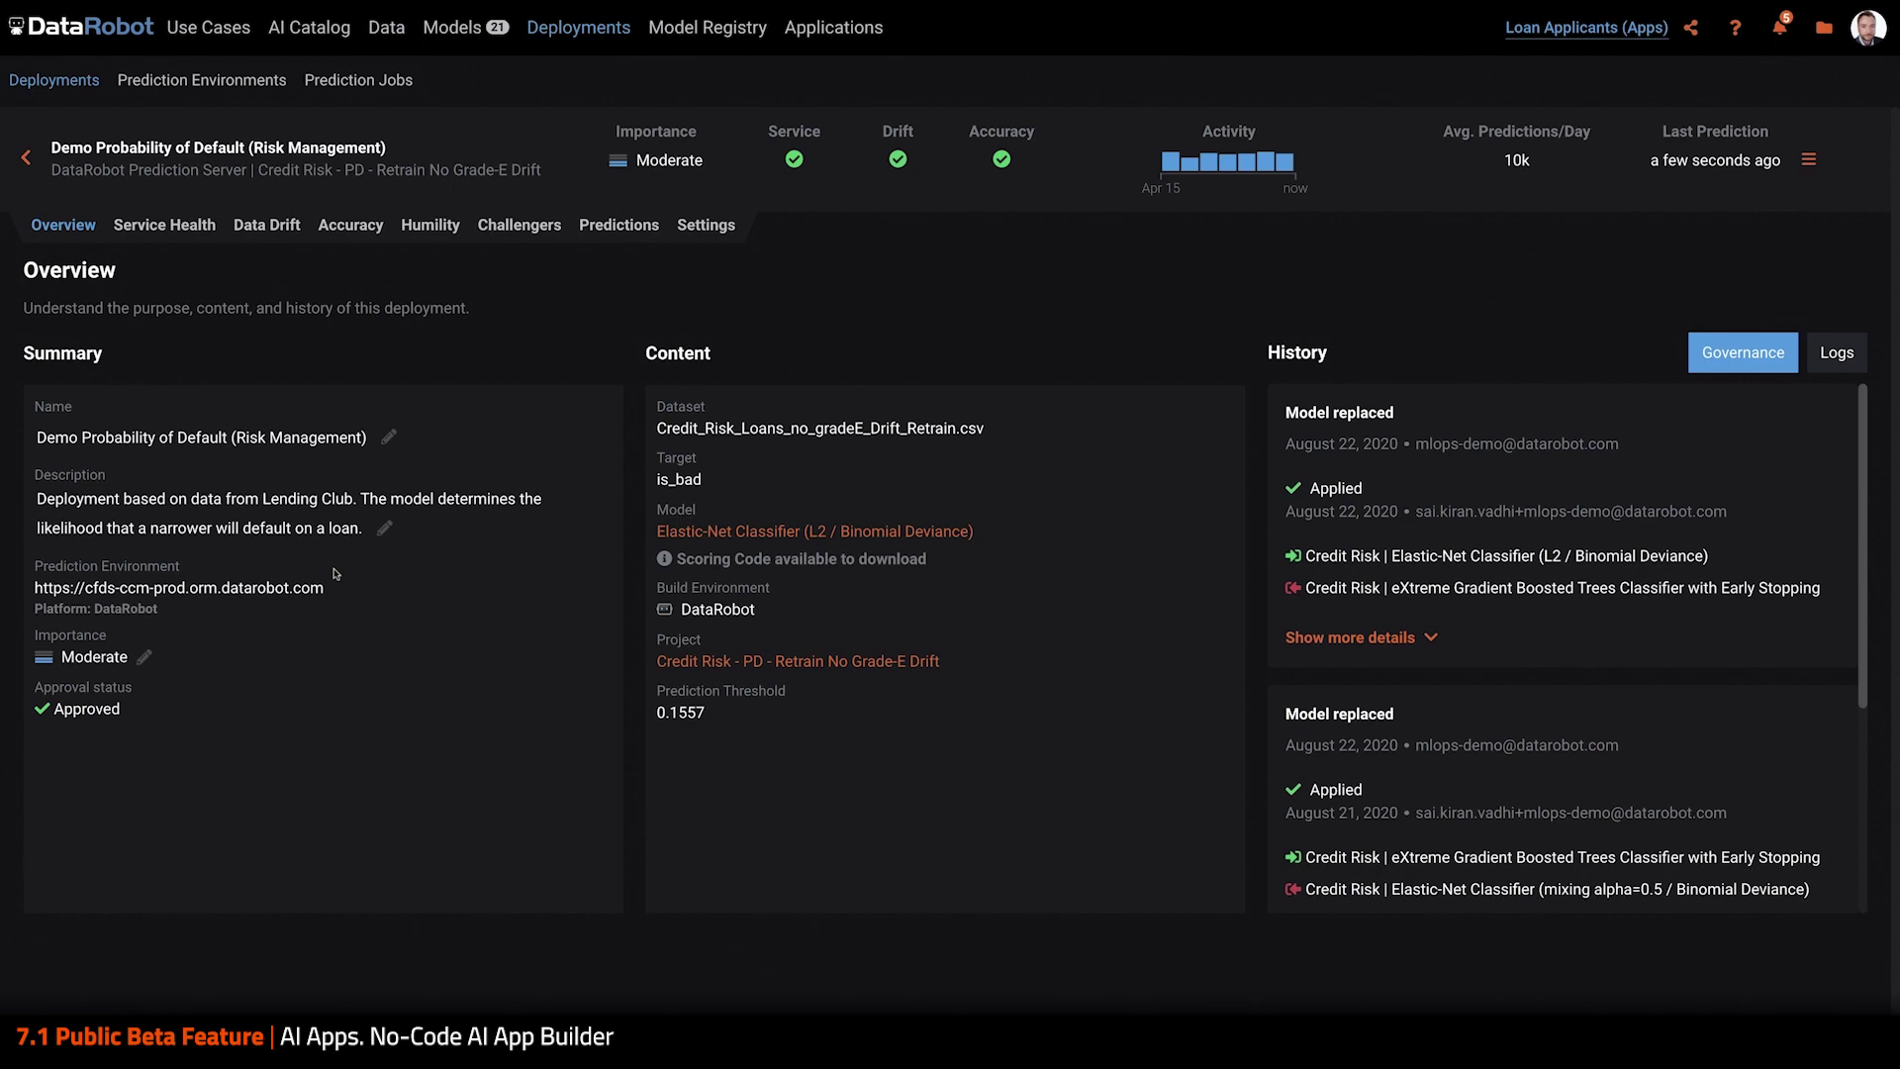
# Create a Comparison application named 'Loan Approval App' from the deployment's actions menu
pyautogui.click(1808, 159)
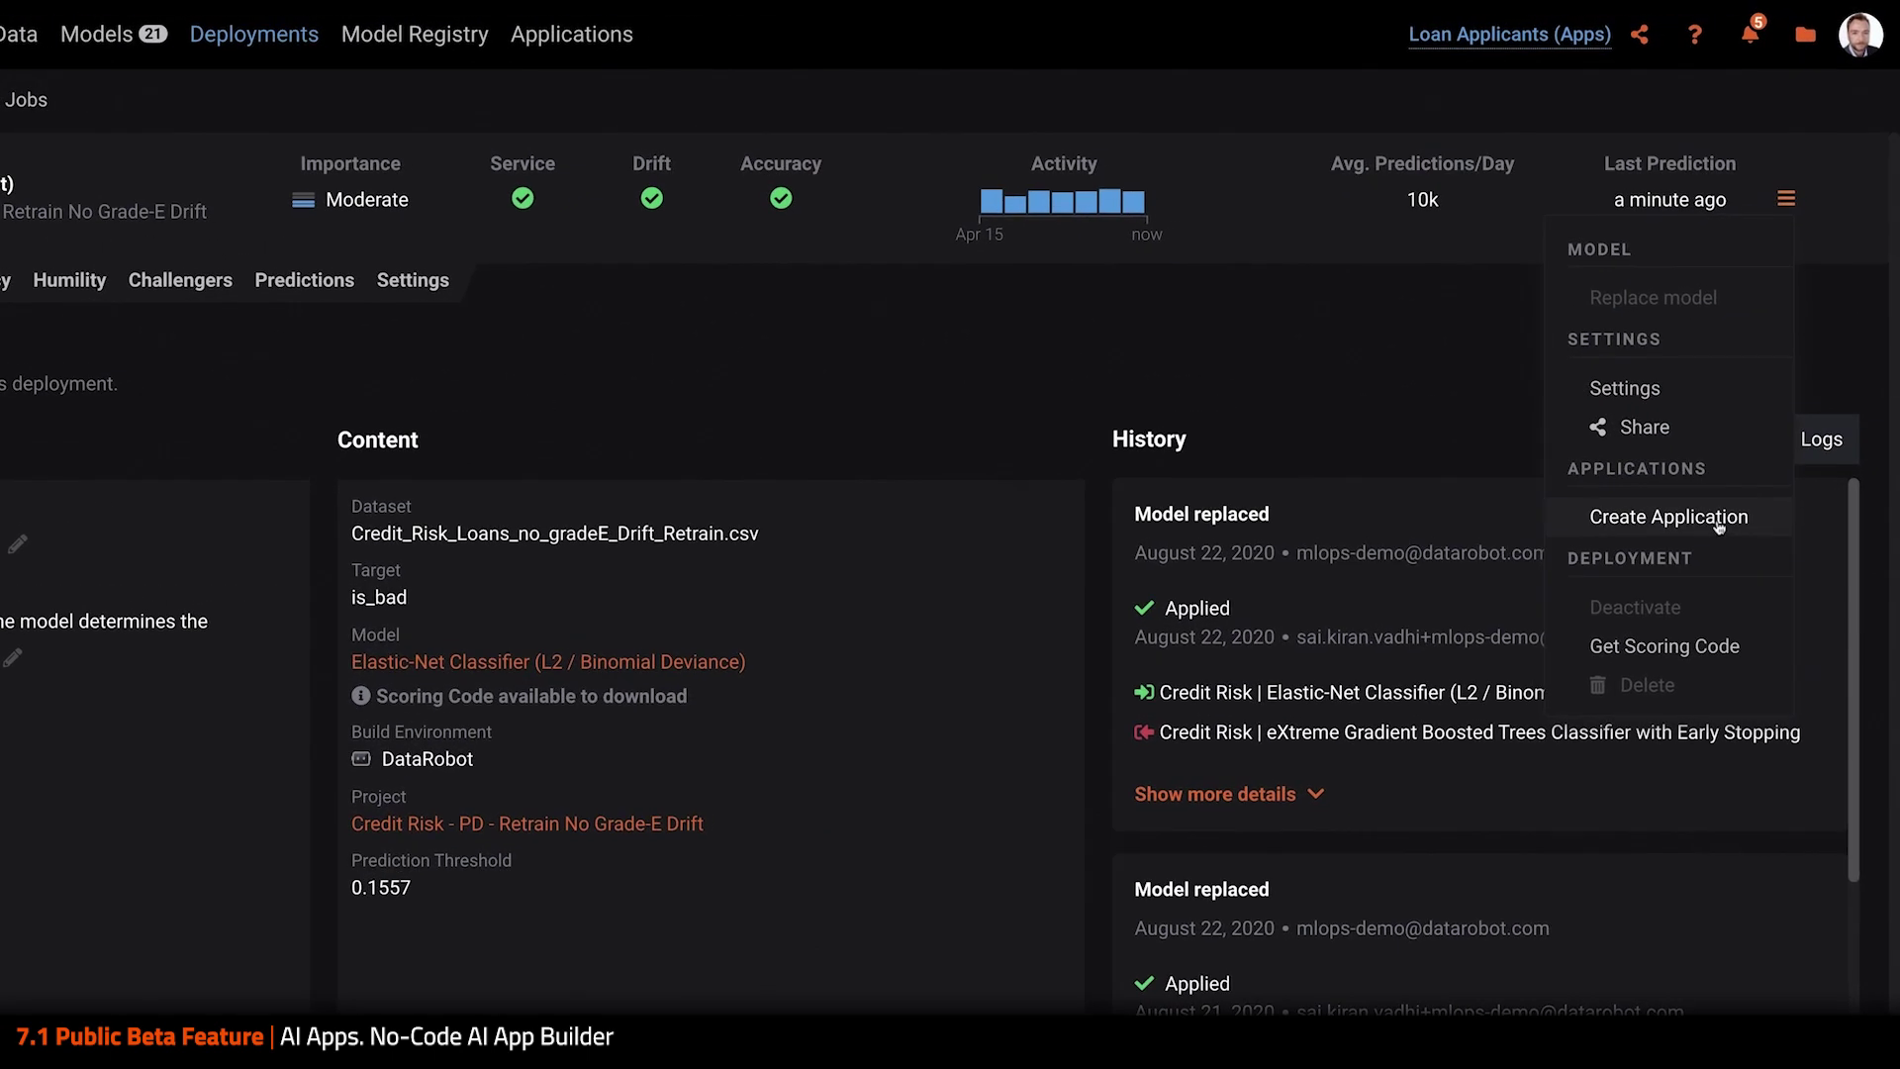
pyautogui.click(1747, 421)
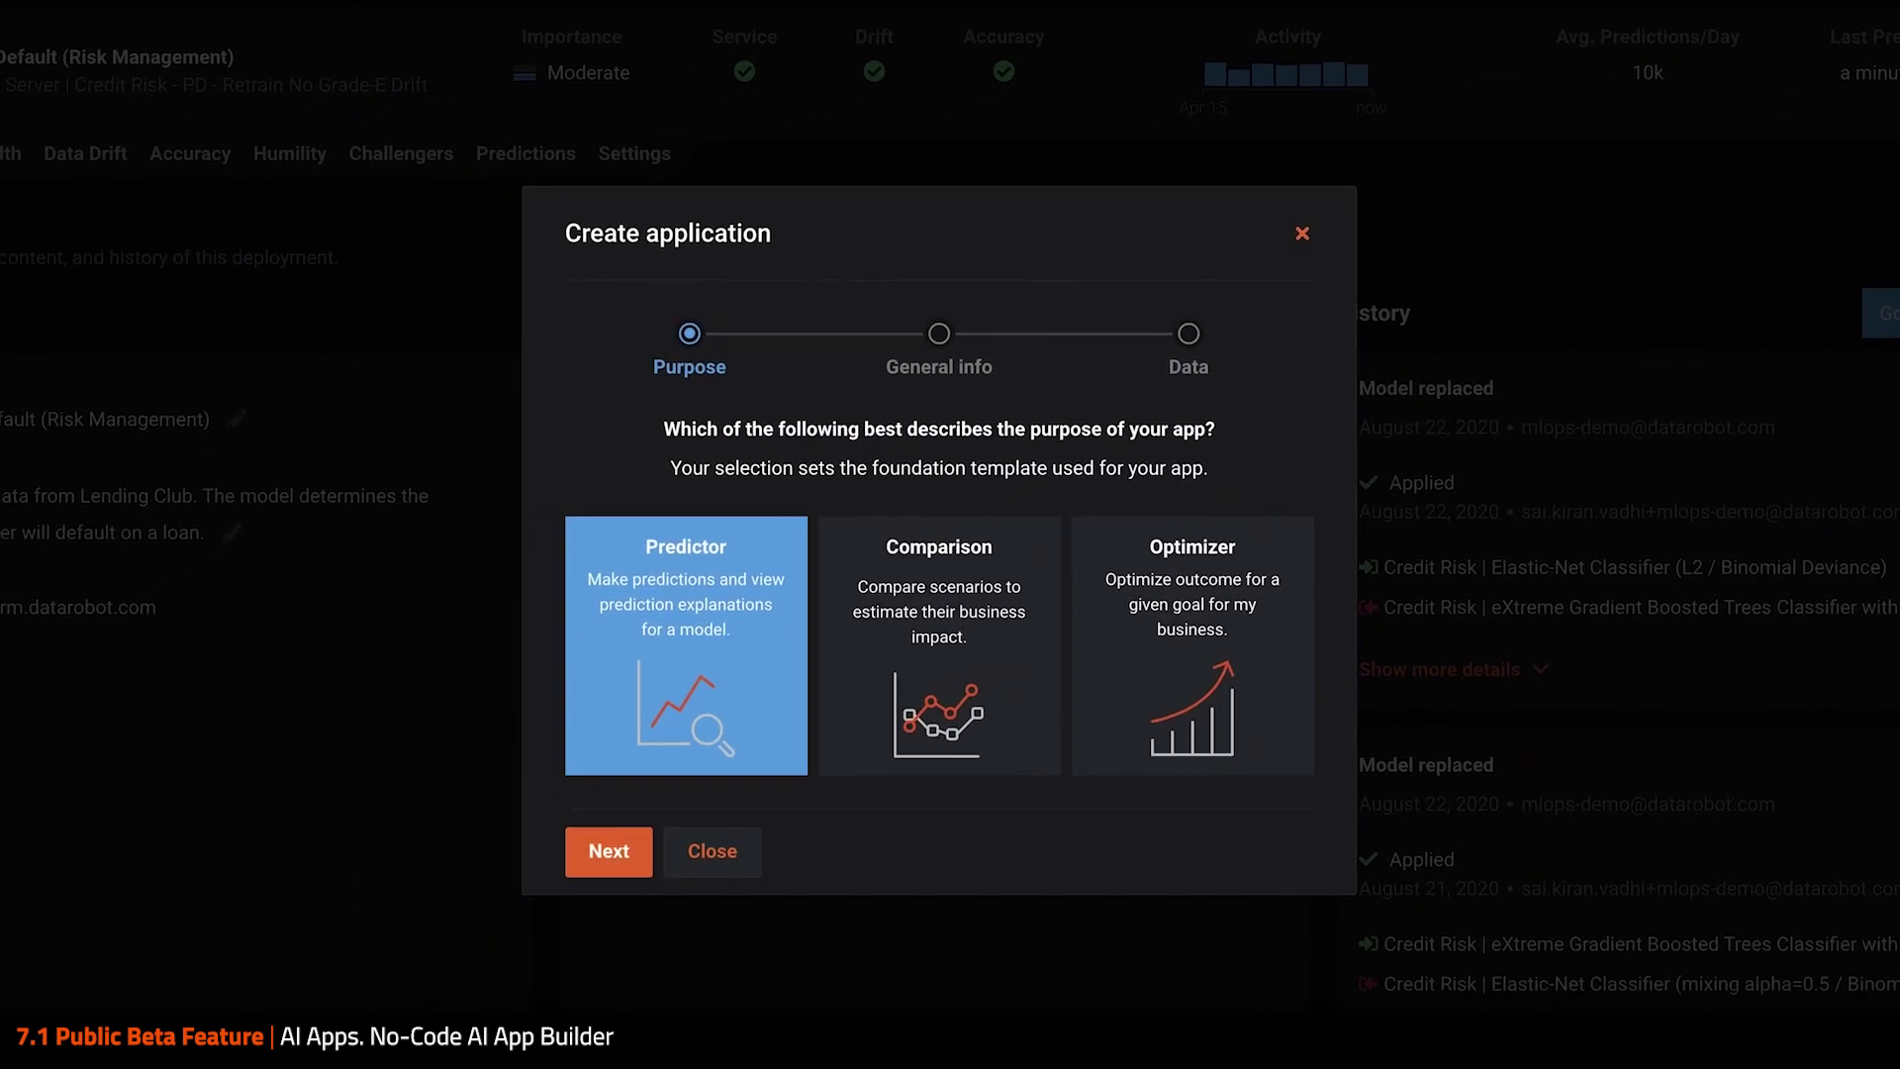
pyautogui.click(1012, 623)
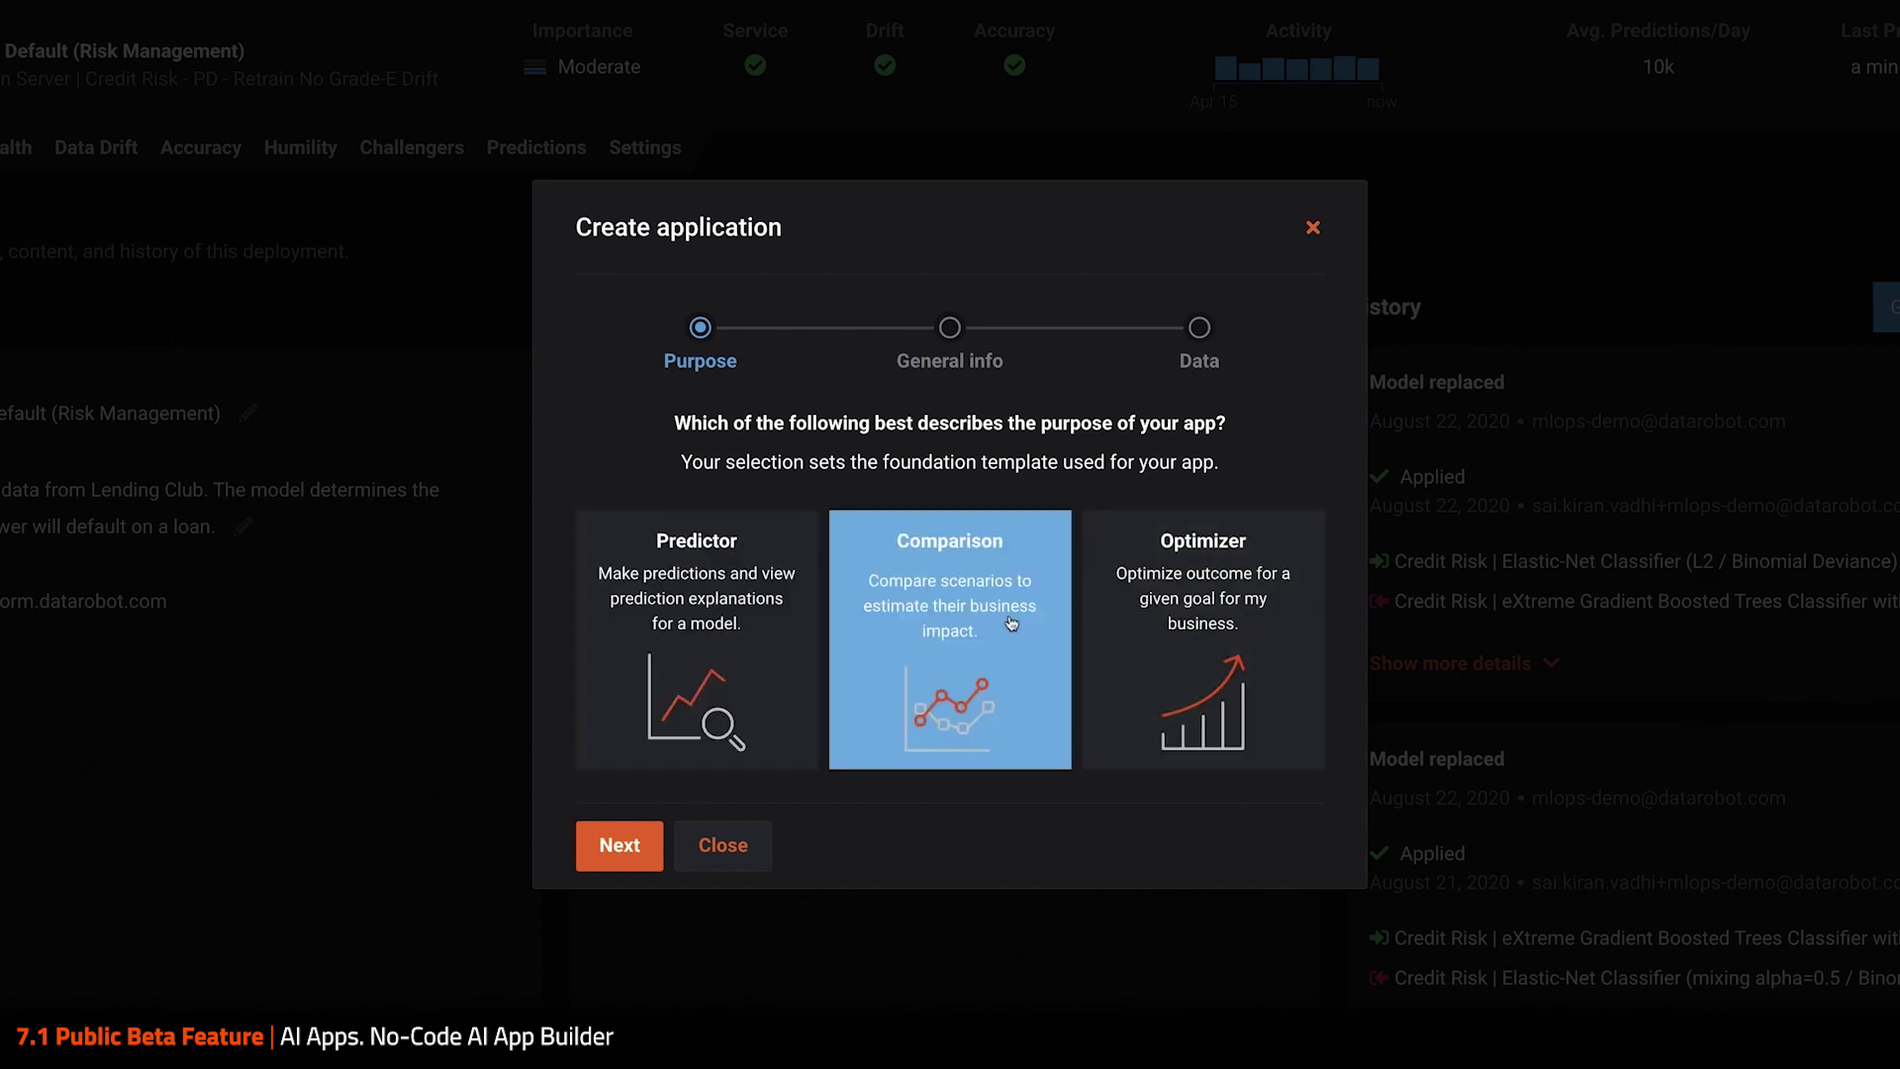
pyautogui.click(634, 855)
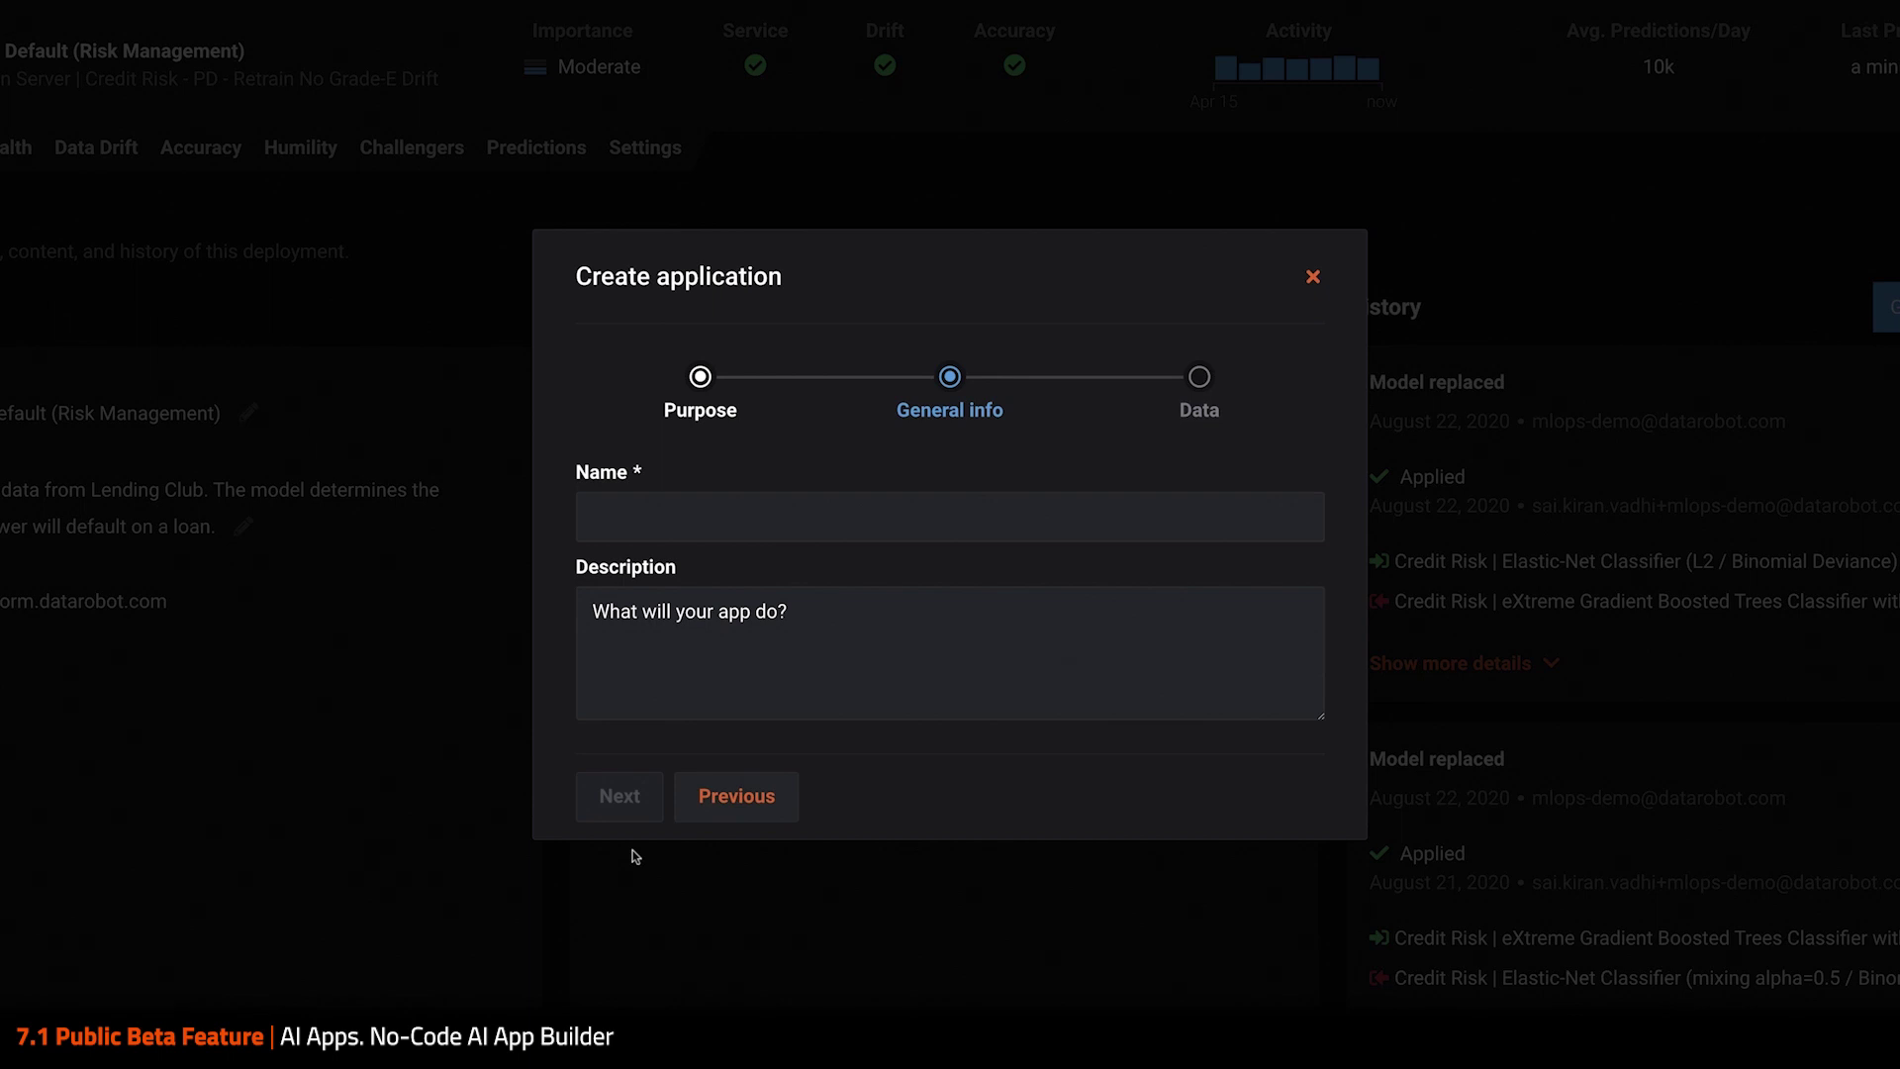
pyautogui.click(831, 530)
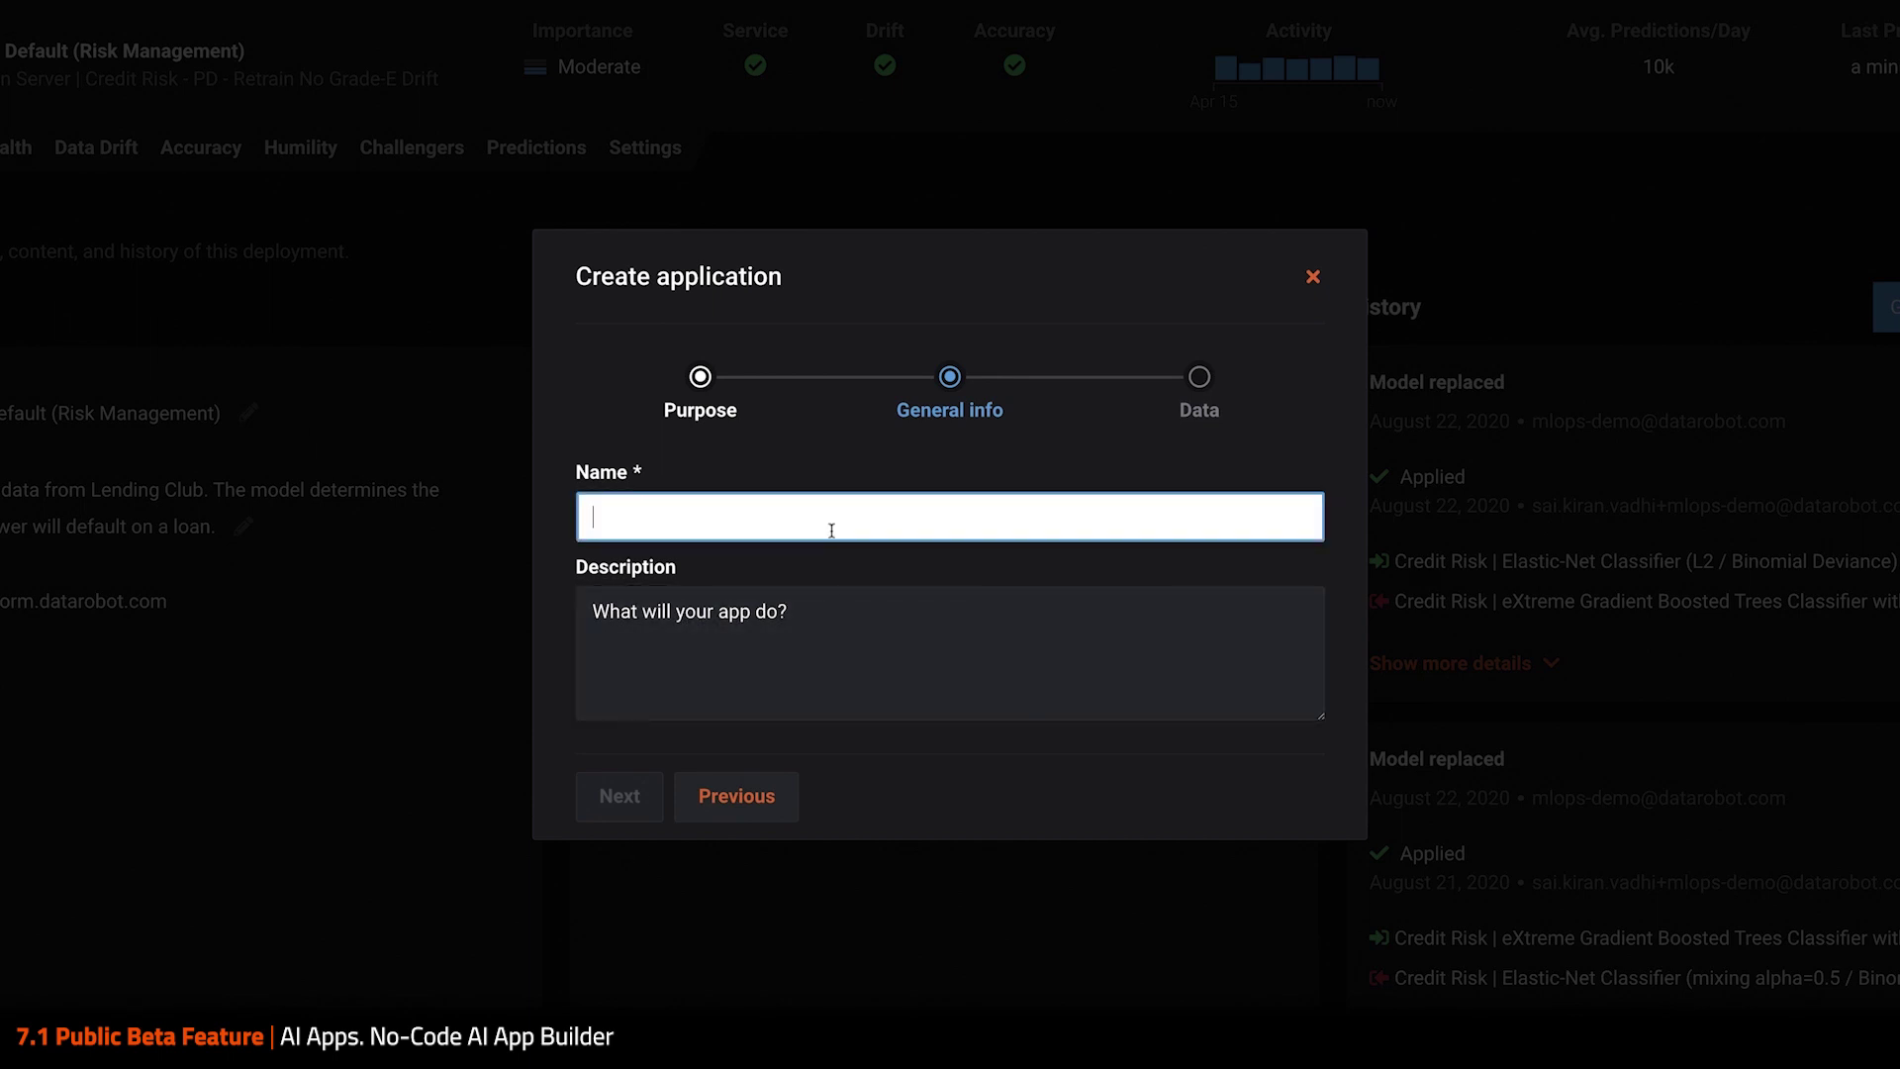
pyautogui.write('Loan Approval App')
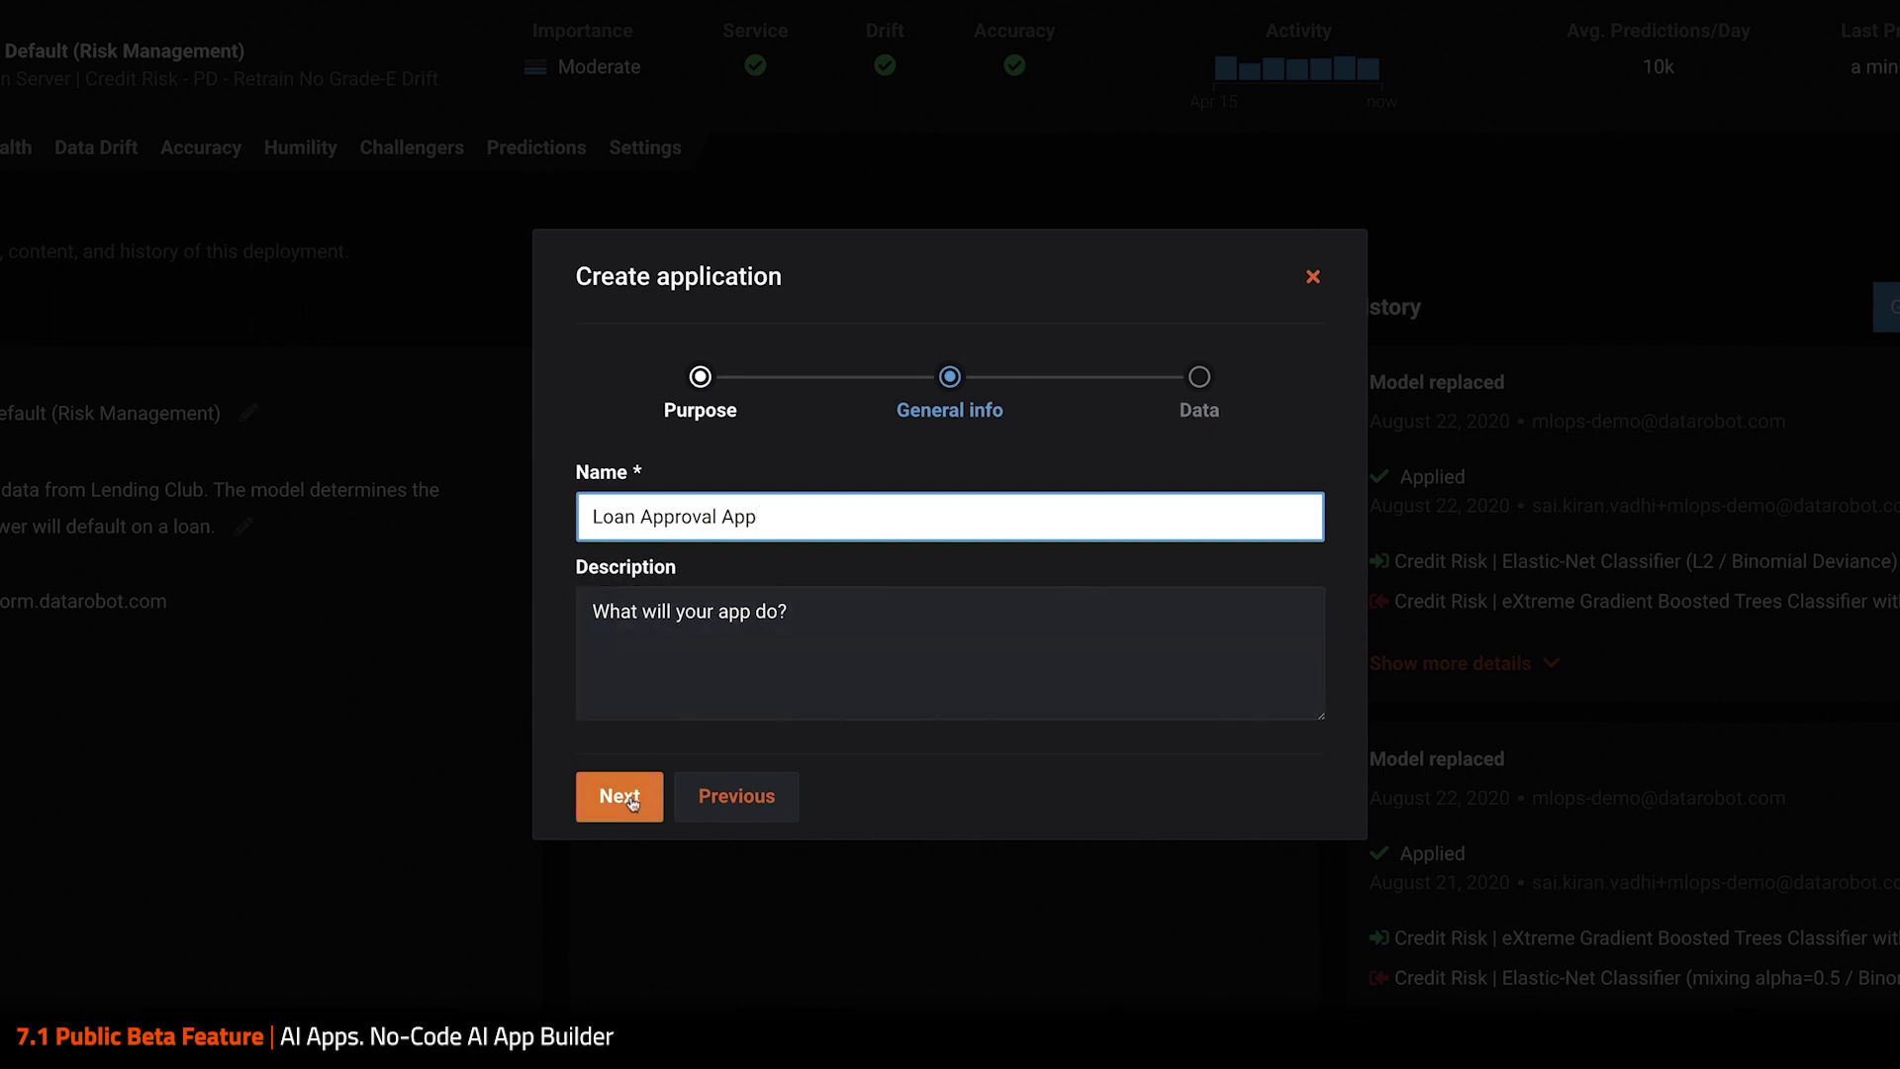
pyautogui.click(624, 796)
pyautogui.click(604, 844)
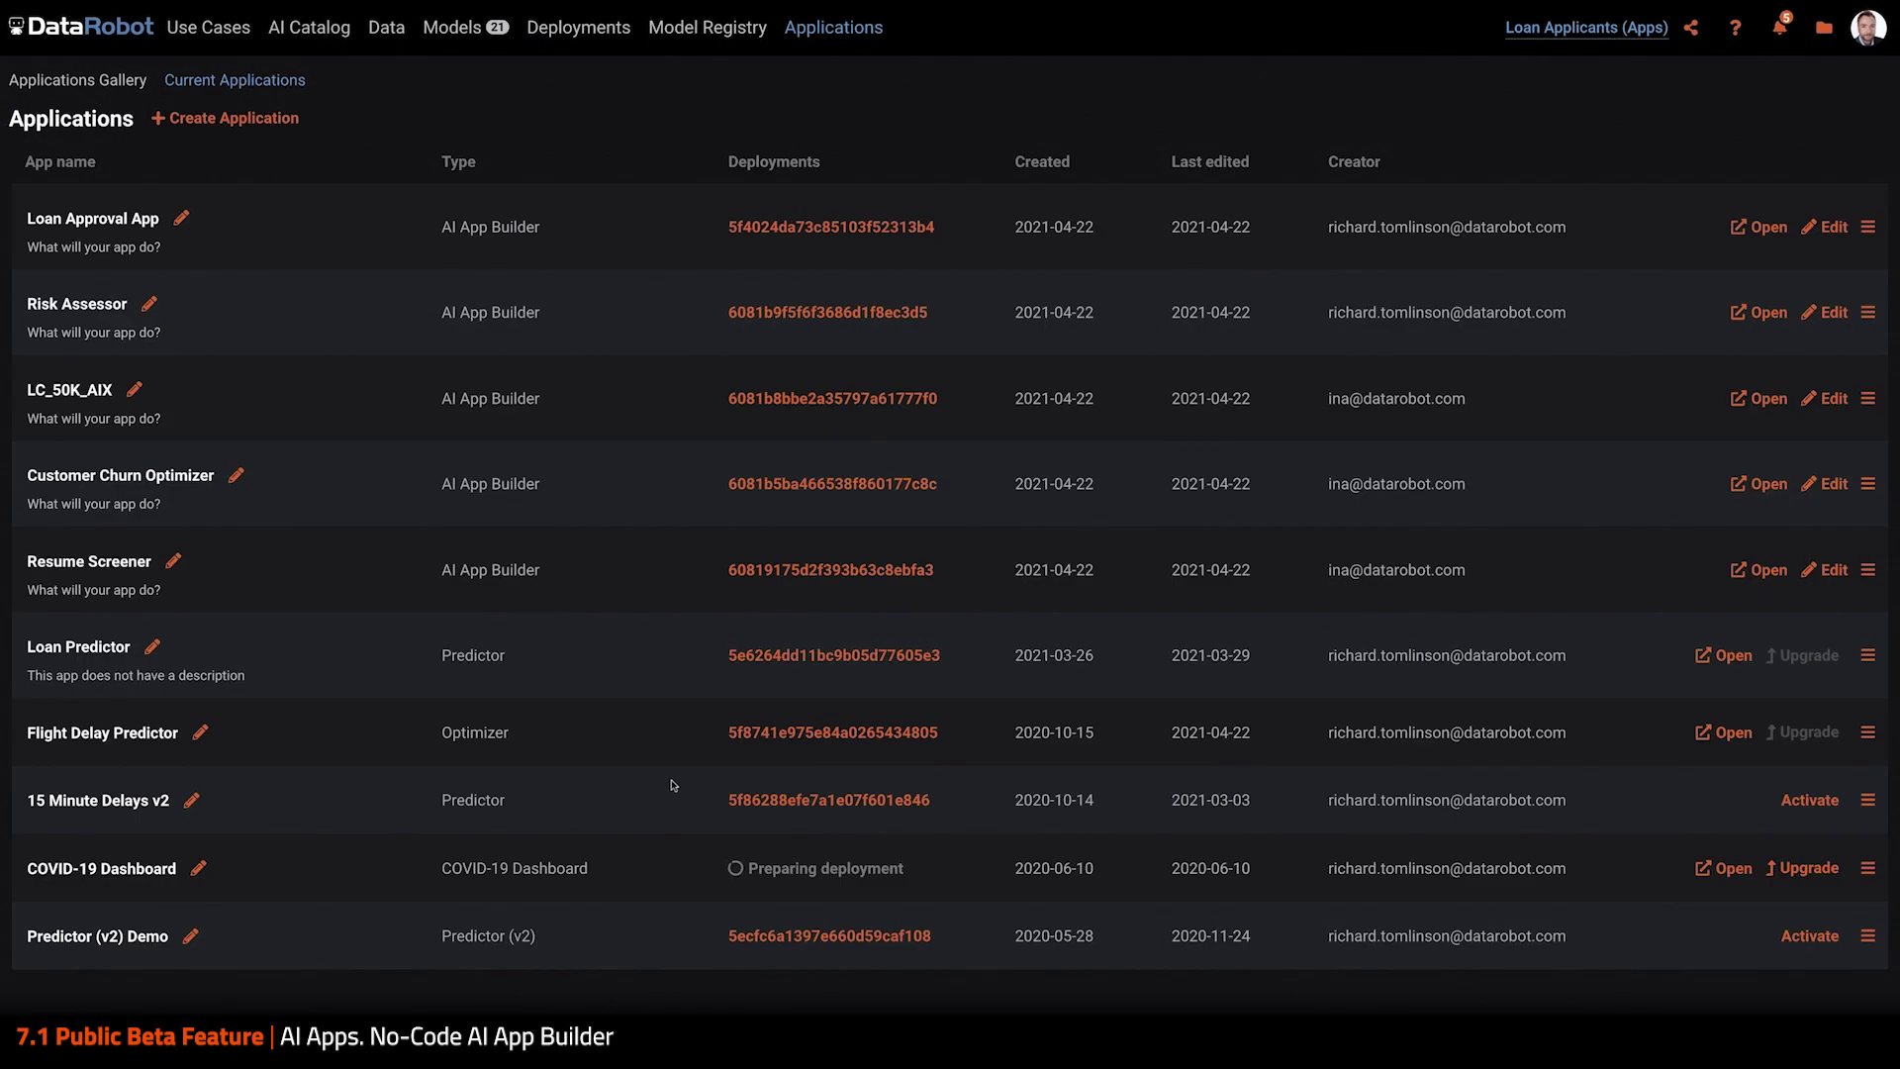
# Open Loan Approval App for editing, signing in and authorizing with DataRobot
pyautogui.click(1832, 231)
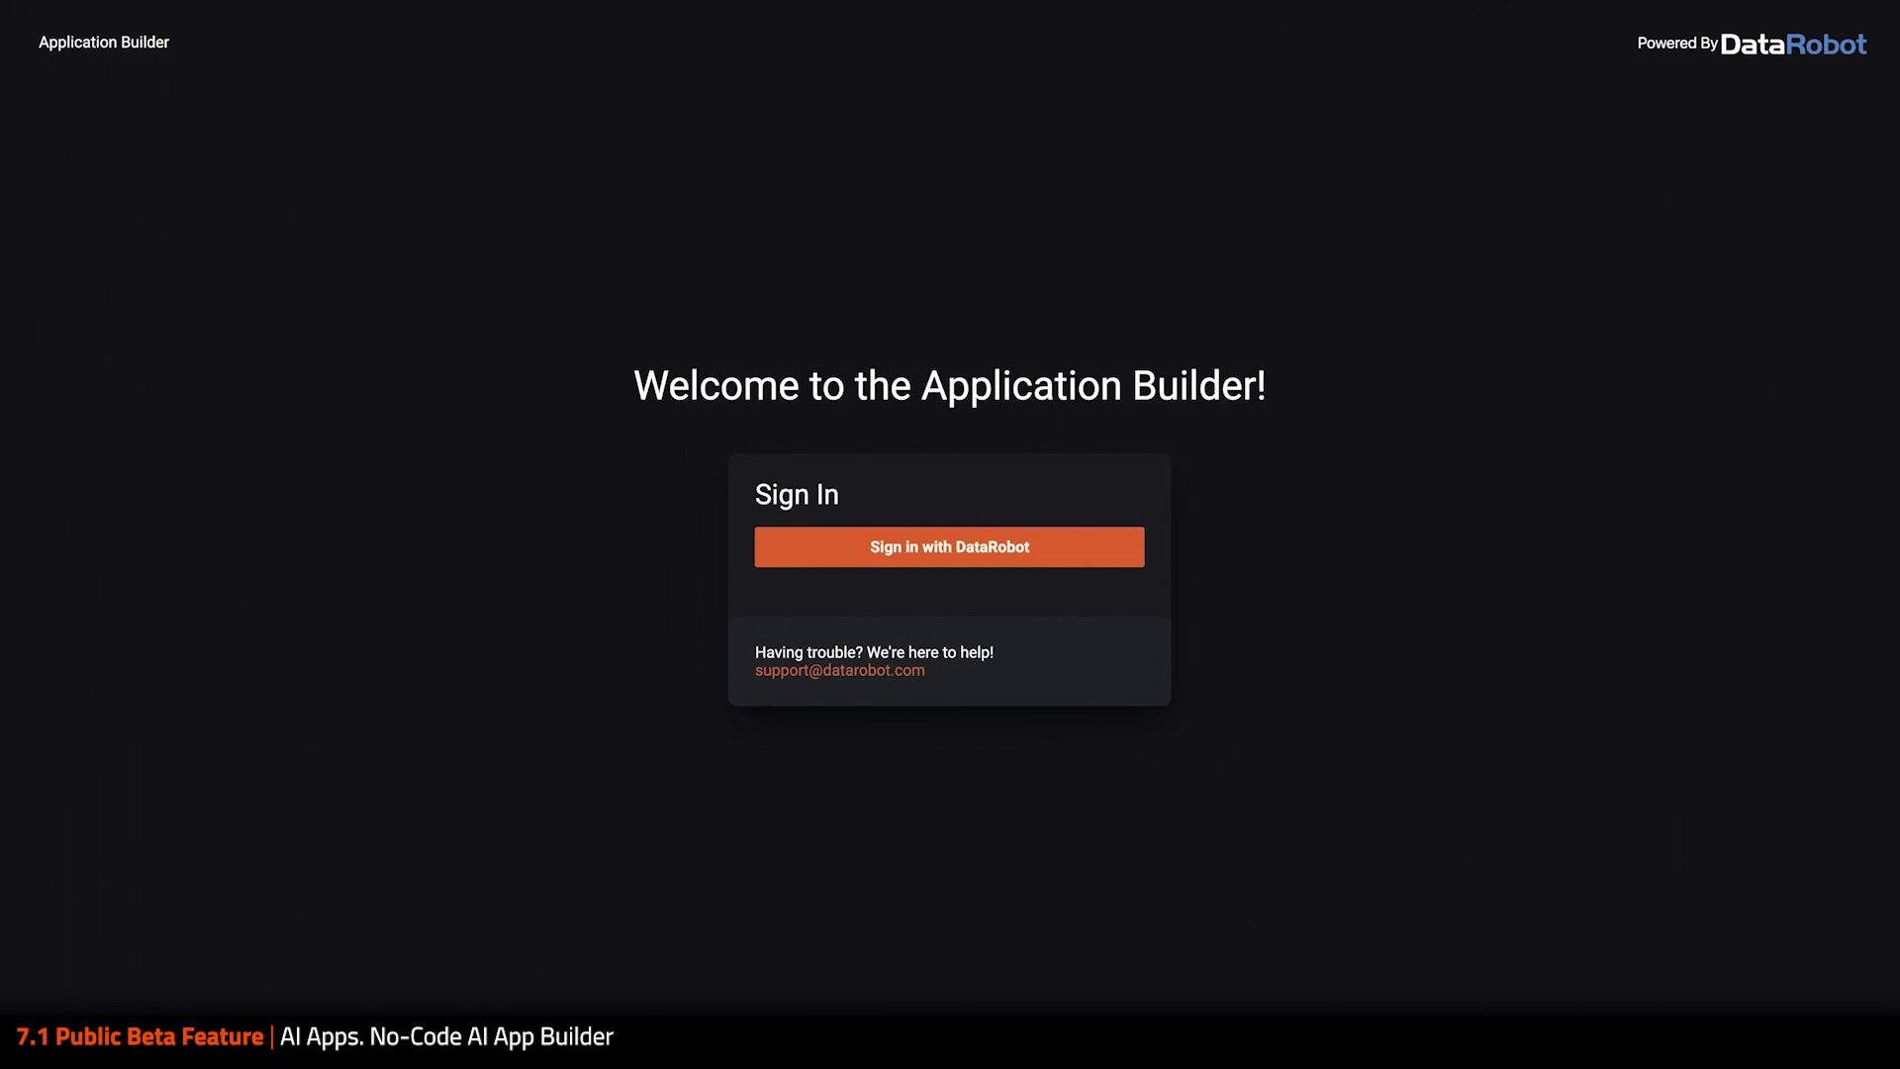
pyautogui.click(1073, 546)
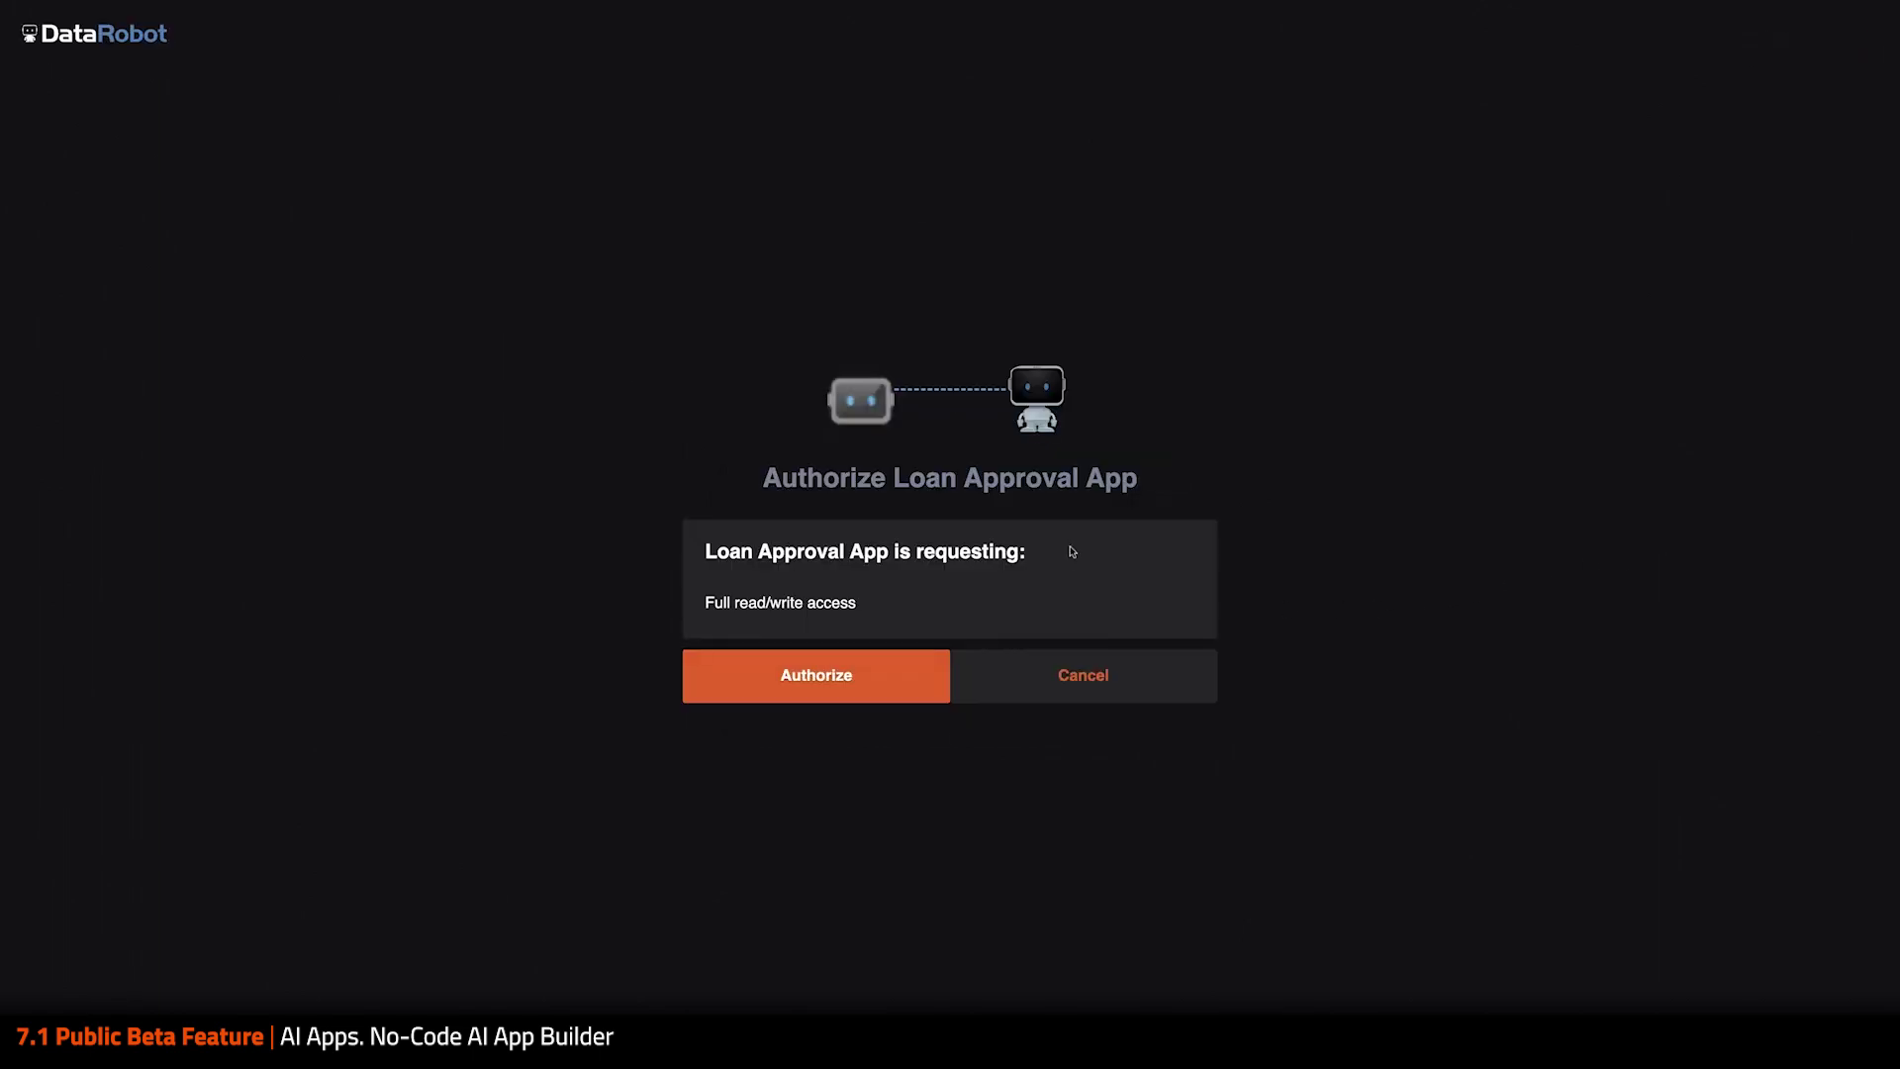
pyautogui.click(866, 688)
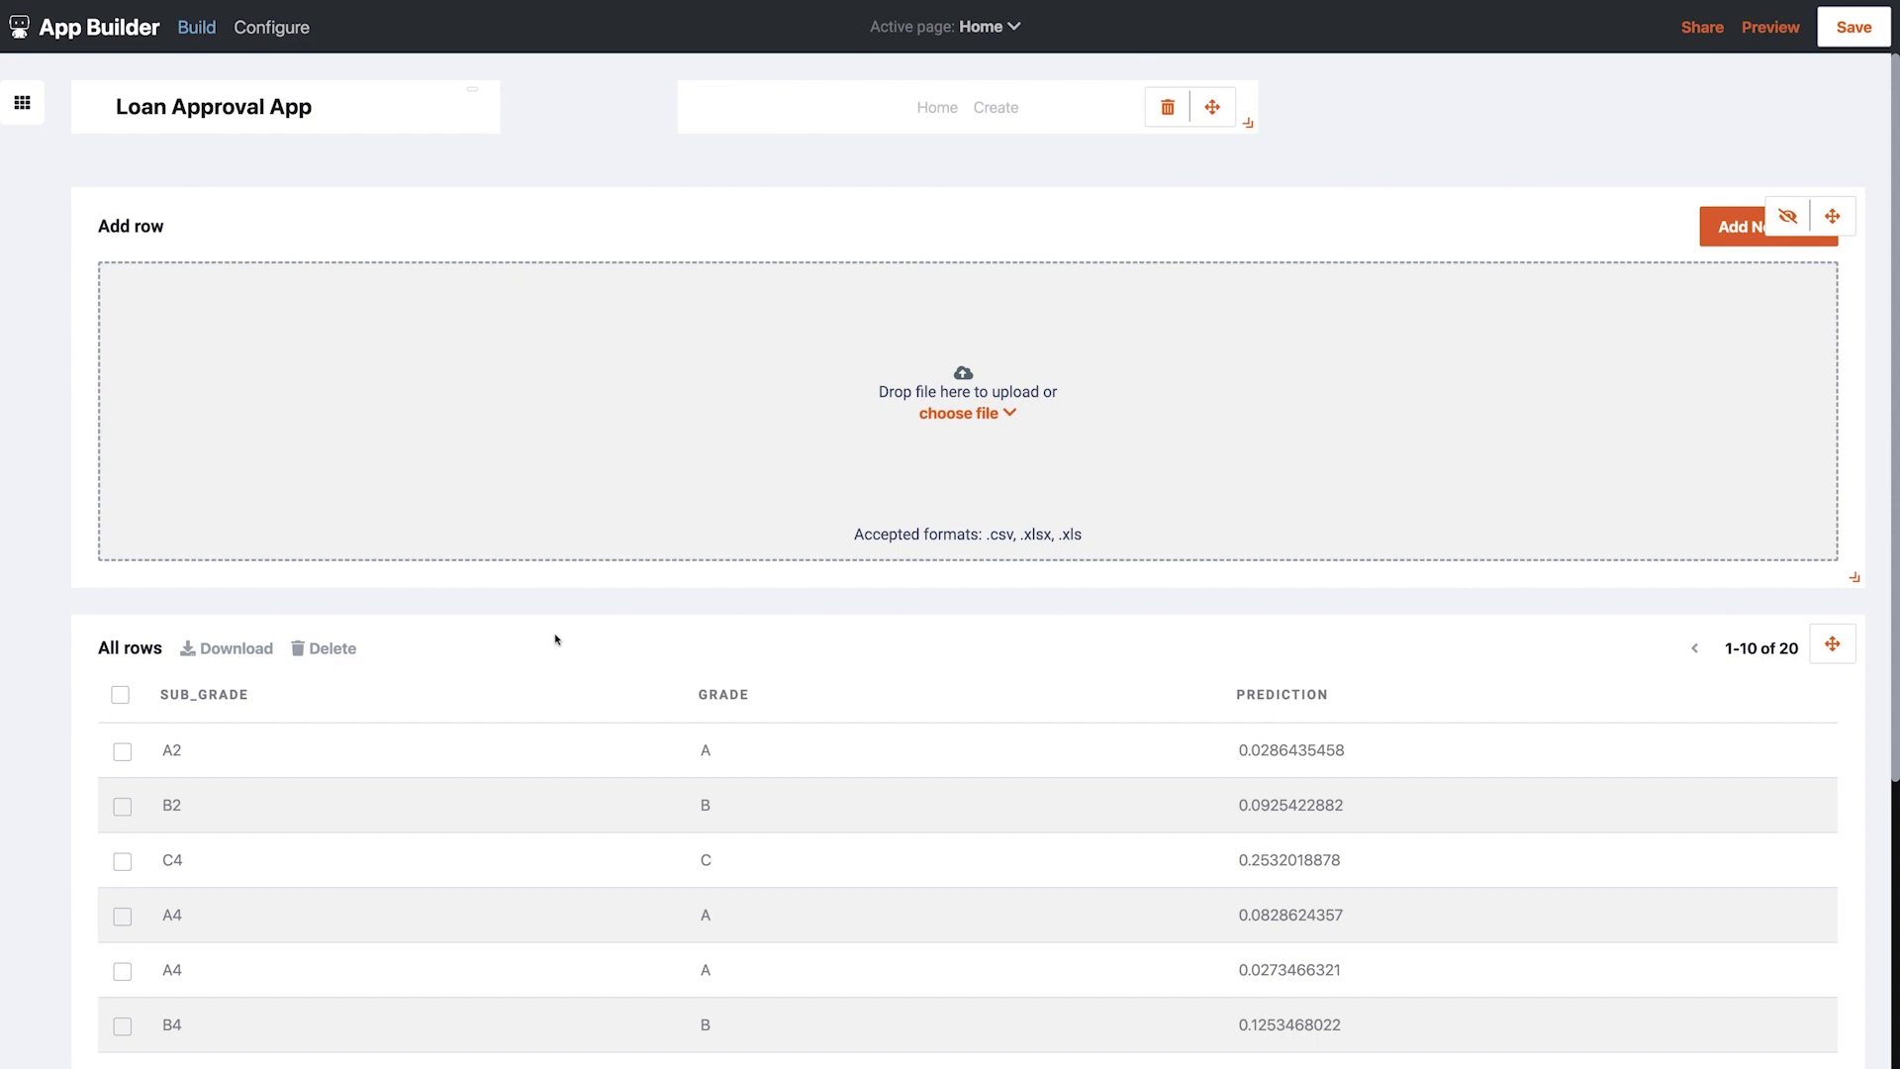
# Add annual_inc, purpose, loan_amnt, home_ownership, addr_state and member_id to the All rows table
pyautogui.click(558, 672)
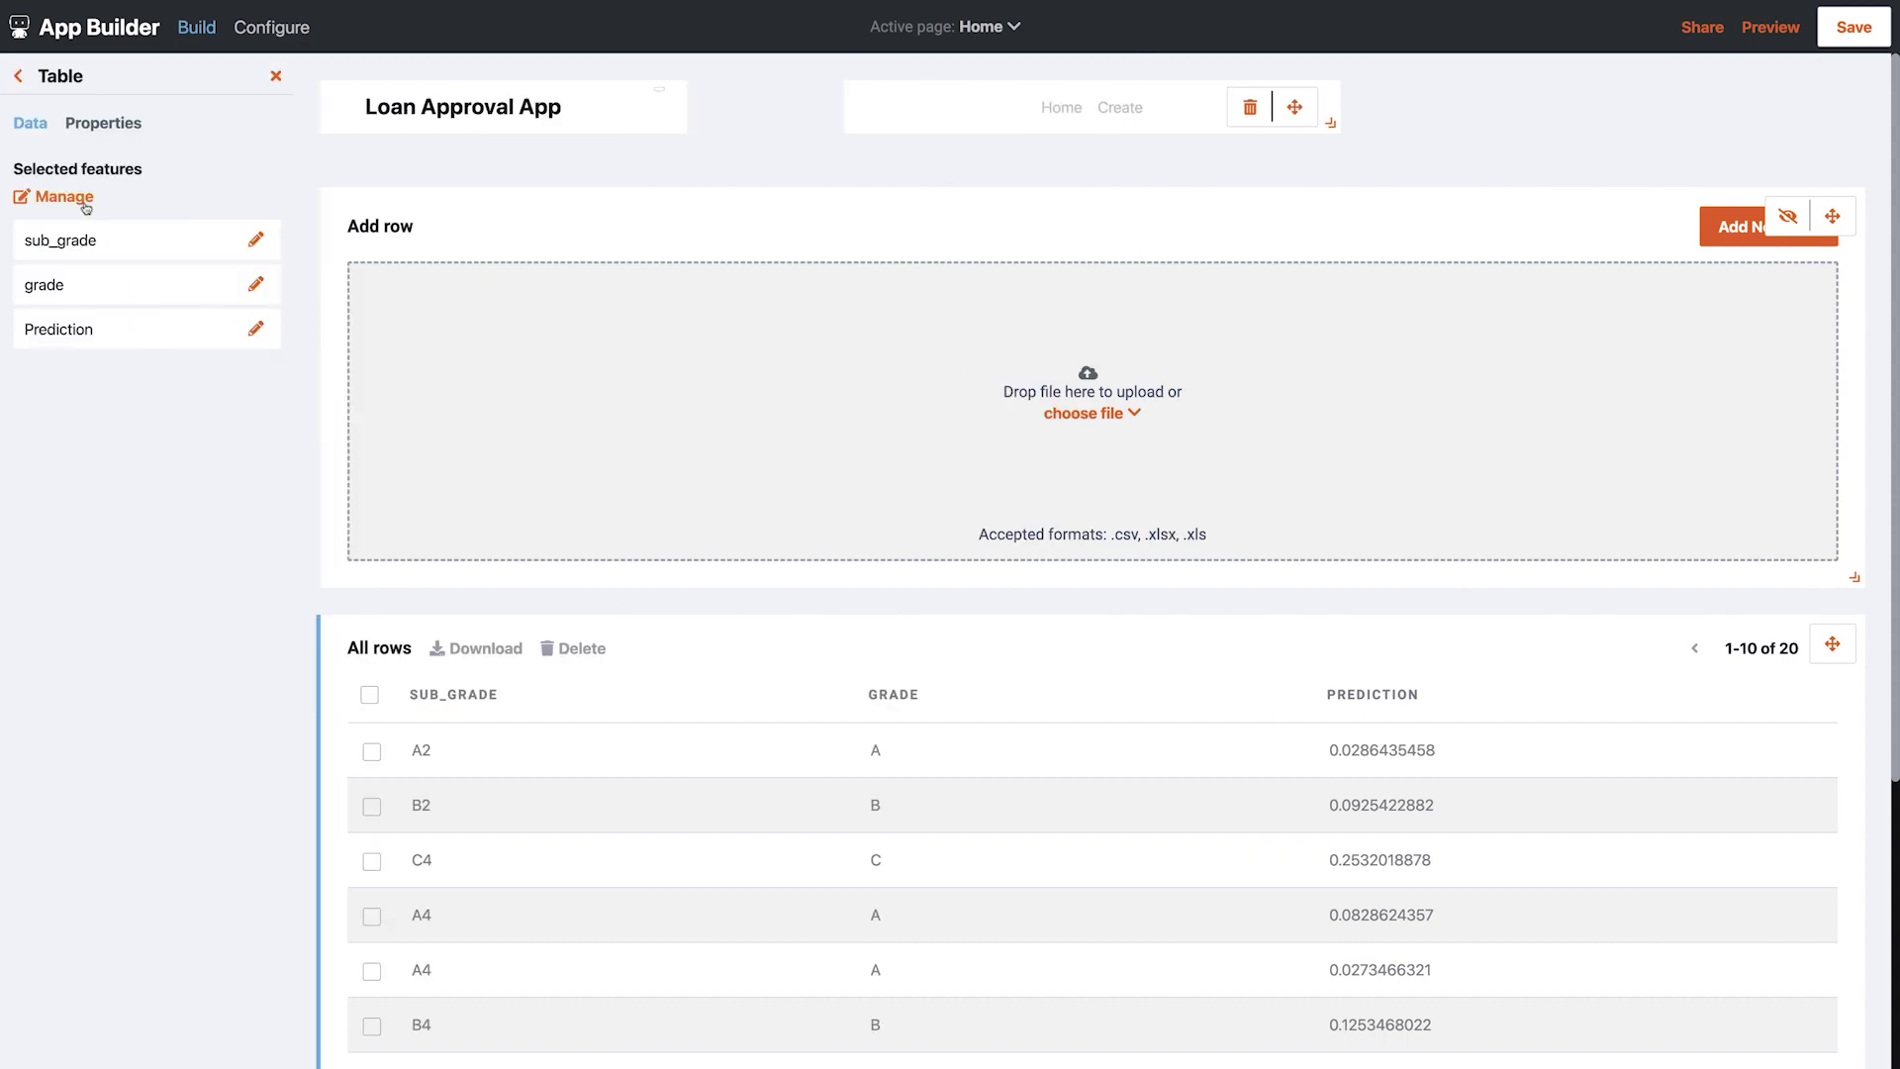
pyautogui.click(63, 197)
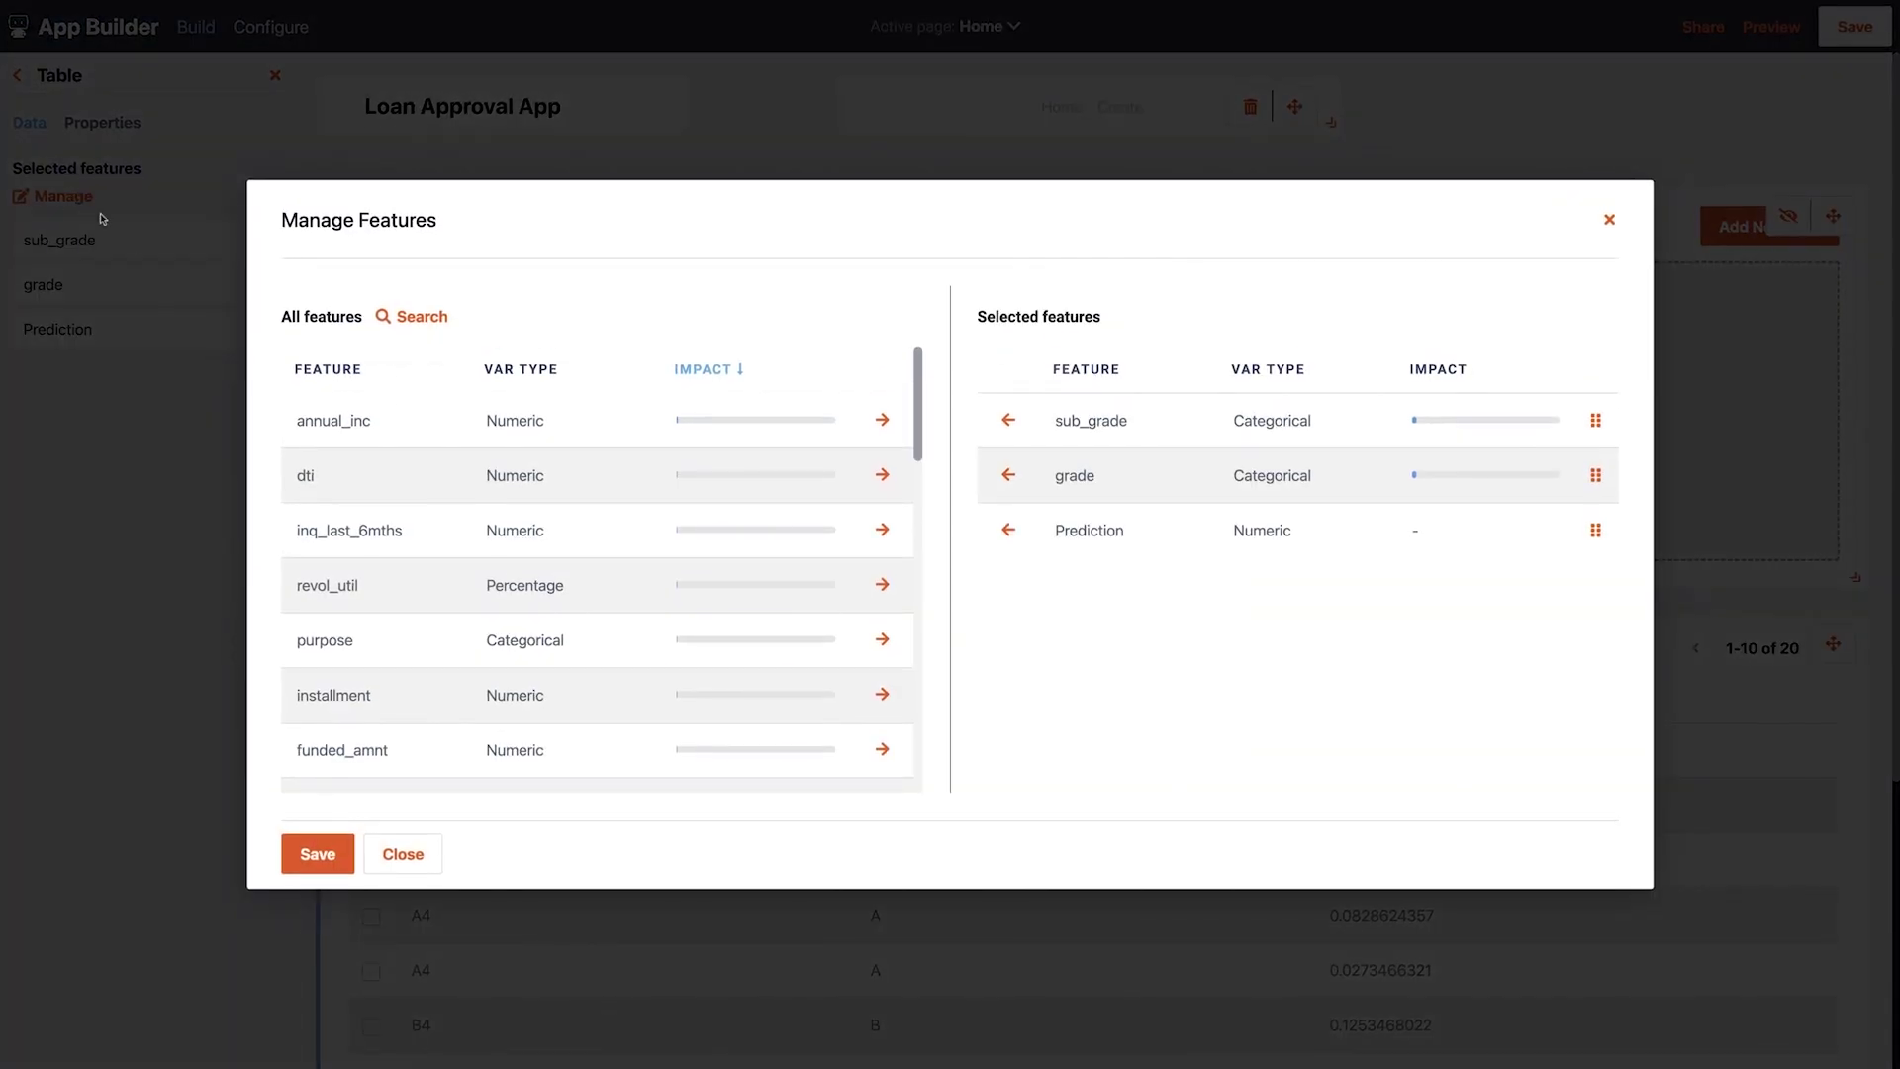
pyautogui.click(882, 419)
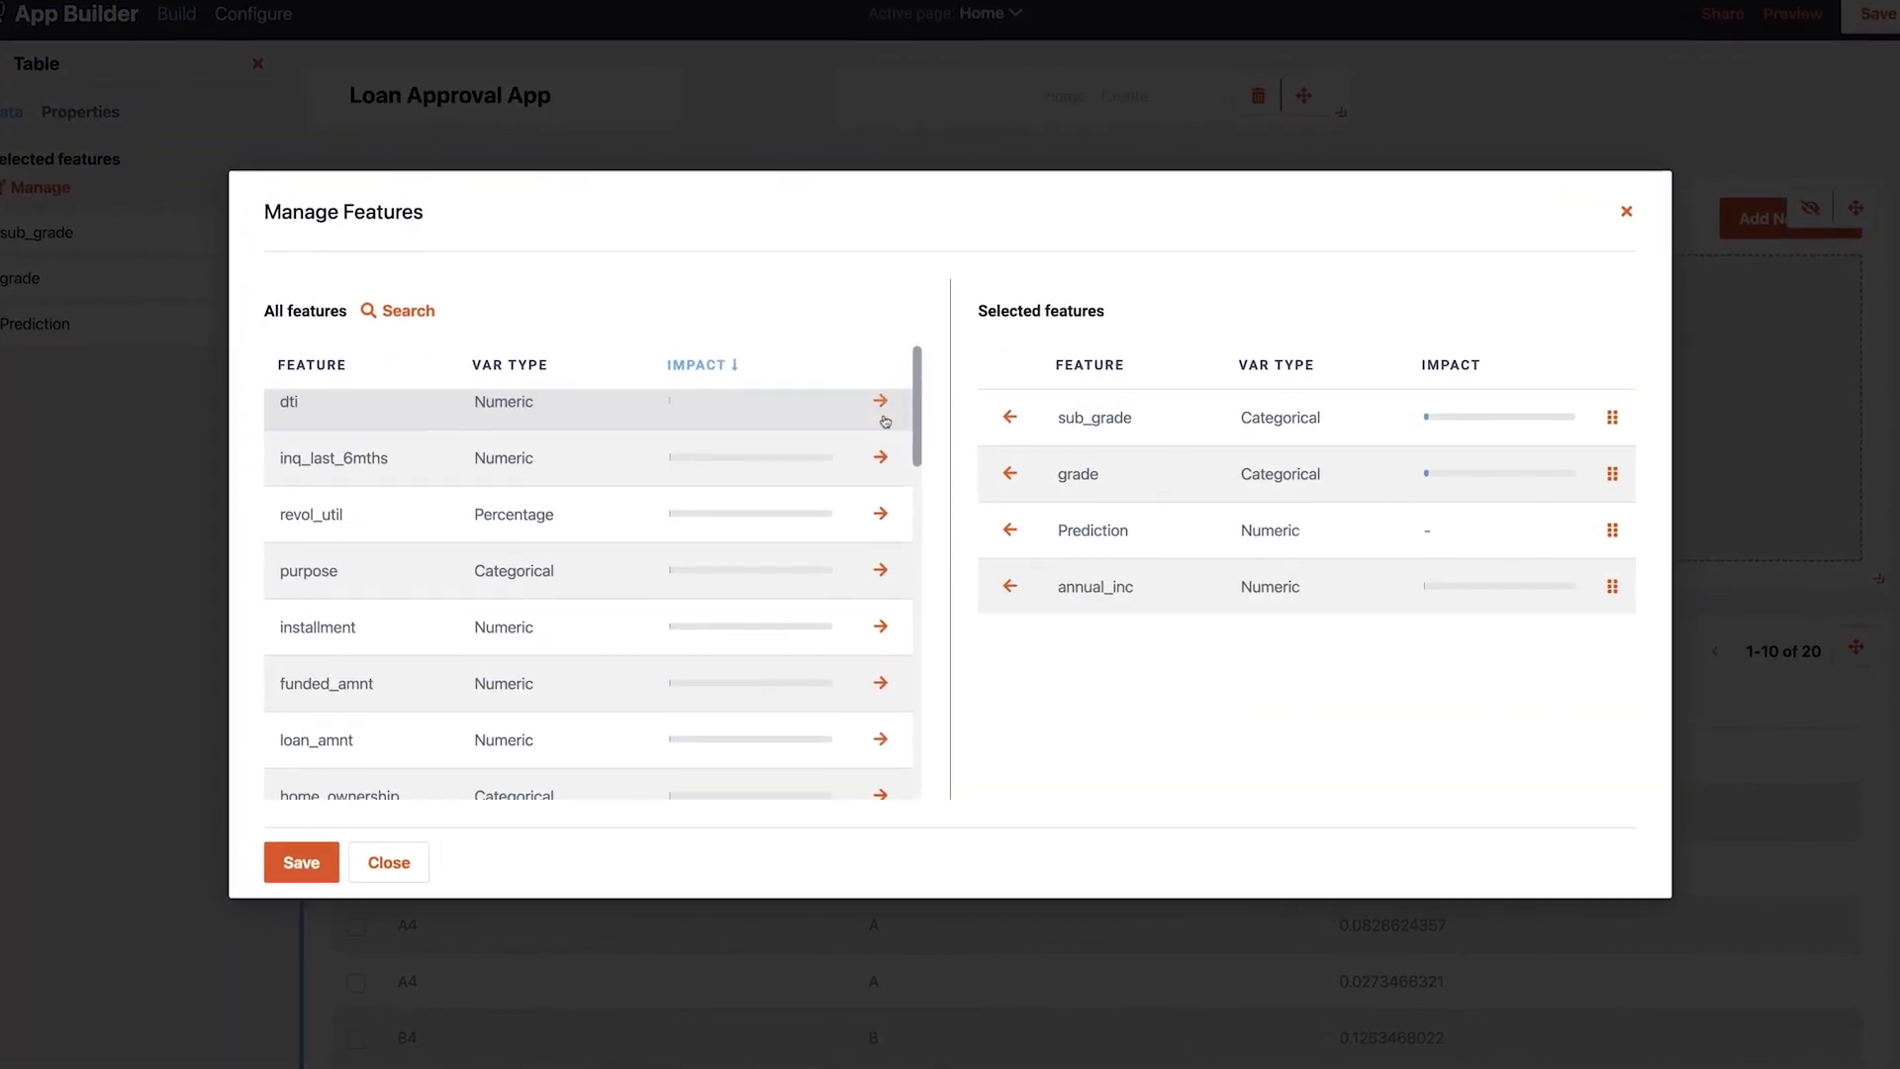
pyautogui.scroll(-1, 886, 475)
pyautogui.click(884, 494)
pyautogui.scroll(-1, 881, 491)
pyautogui.click(880, 500)
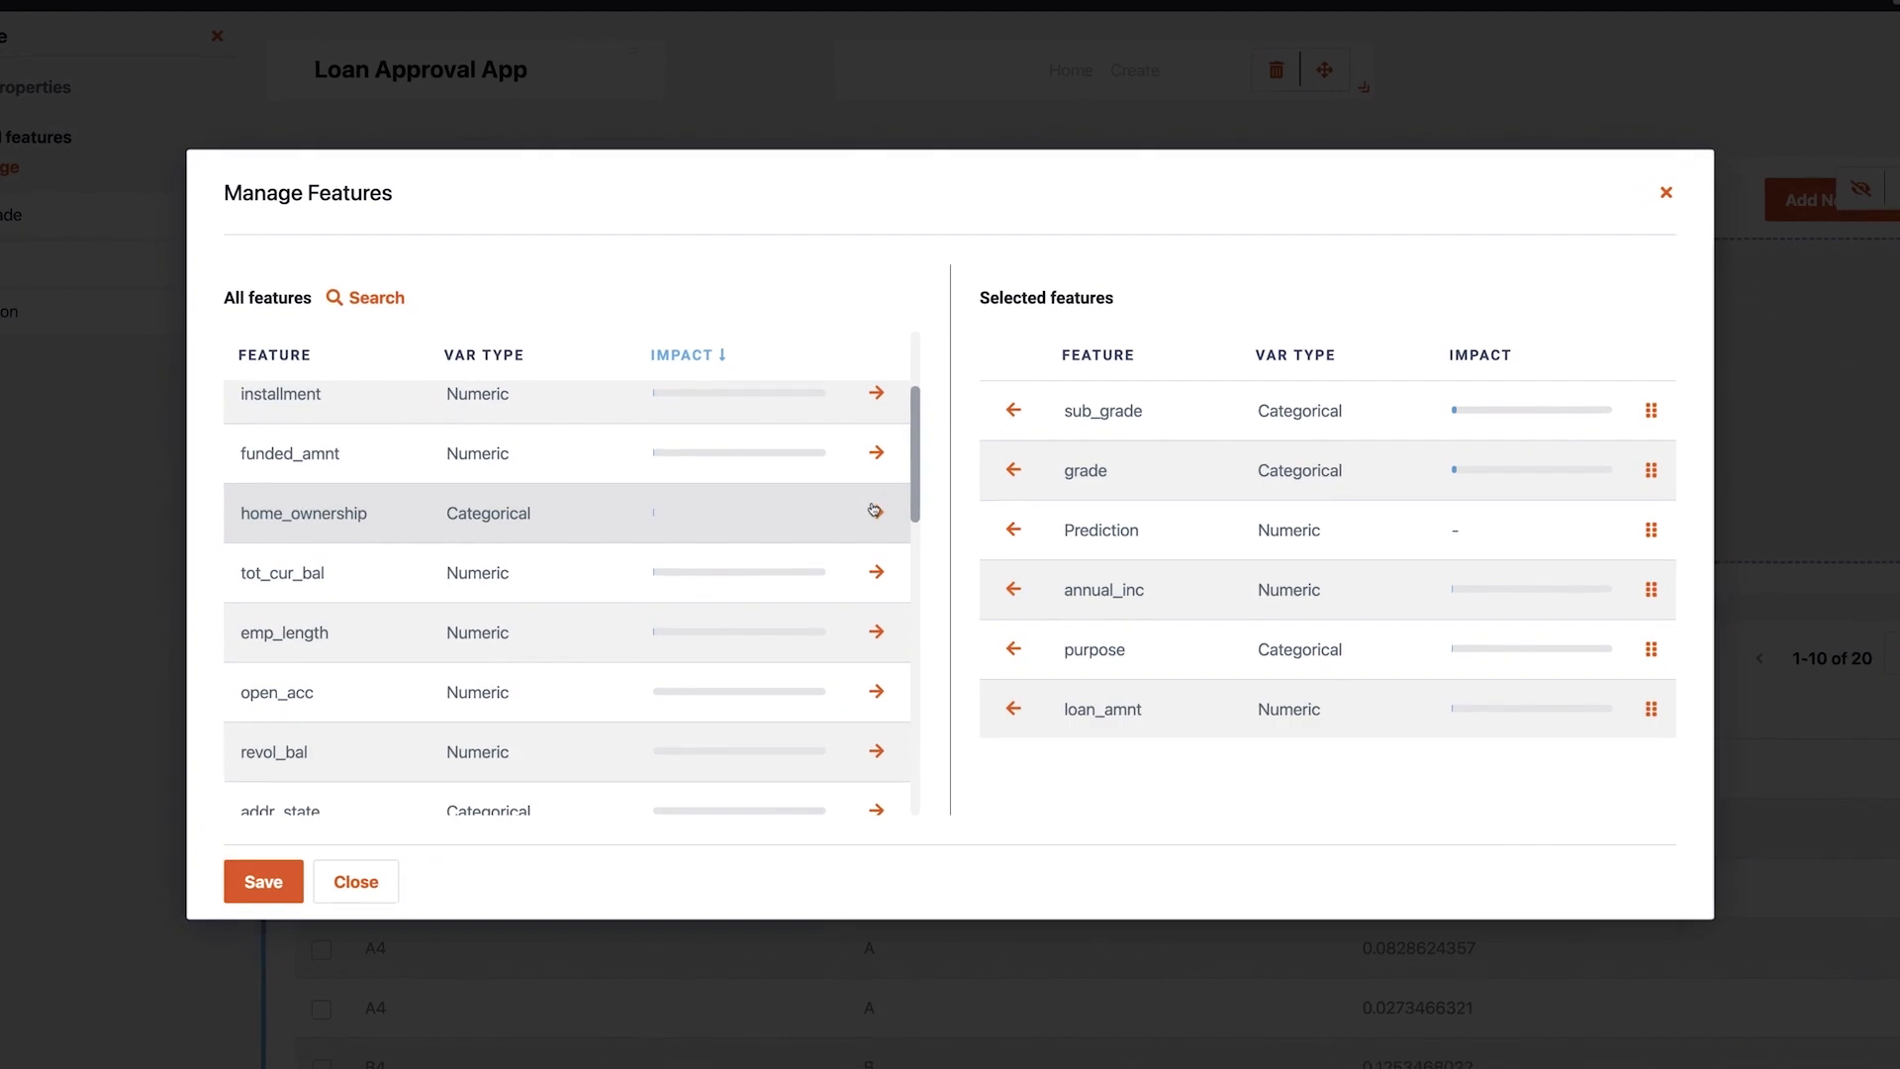
pyautogui.click(879, 515)
pyautogui.scroll(-3, 876, 519)
pyautogui.click(874, 547)
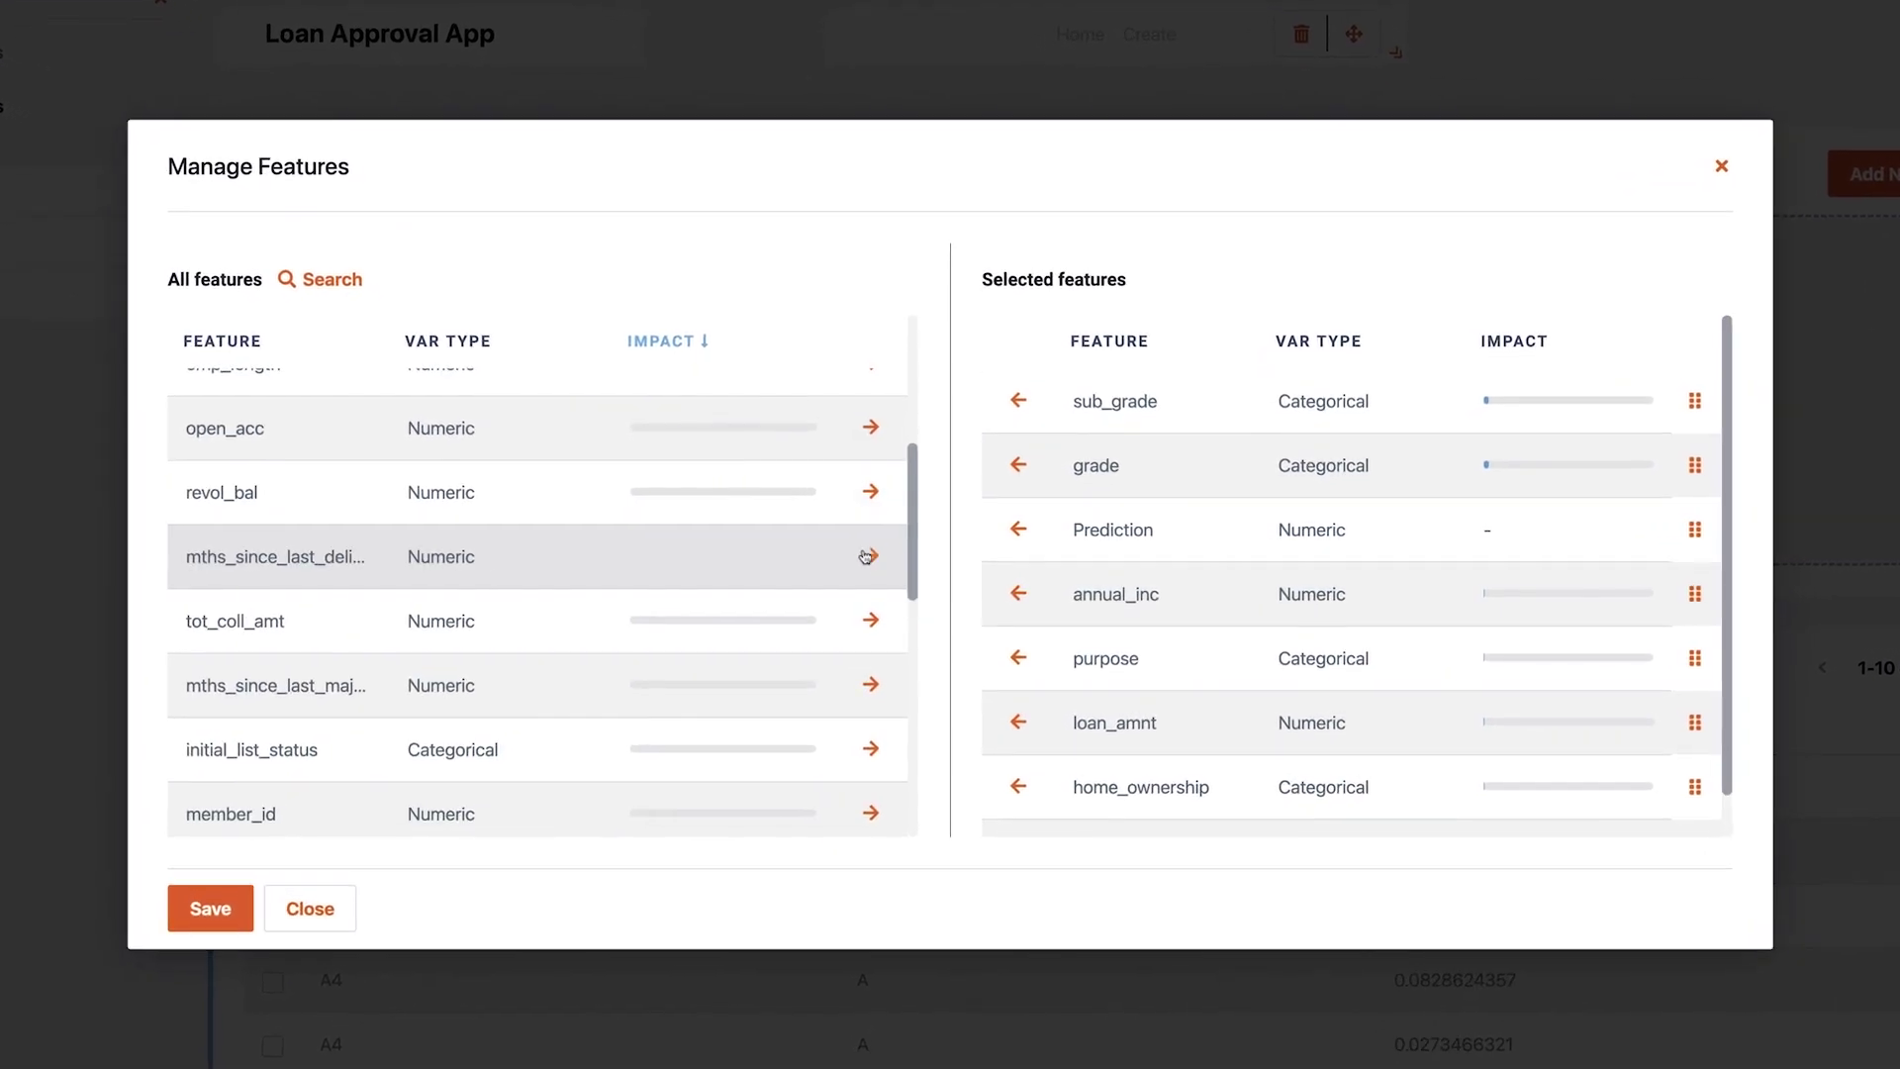
pyautogui.scroll(-2, 872, 557)
pyautogui.scroll(-2, 868, 574)
pyautogui.click(870, 586)
pyautogui.scroll(-4, 834, 555)
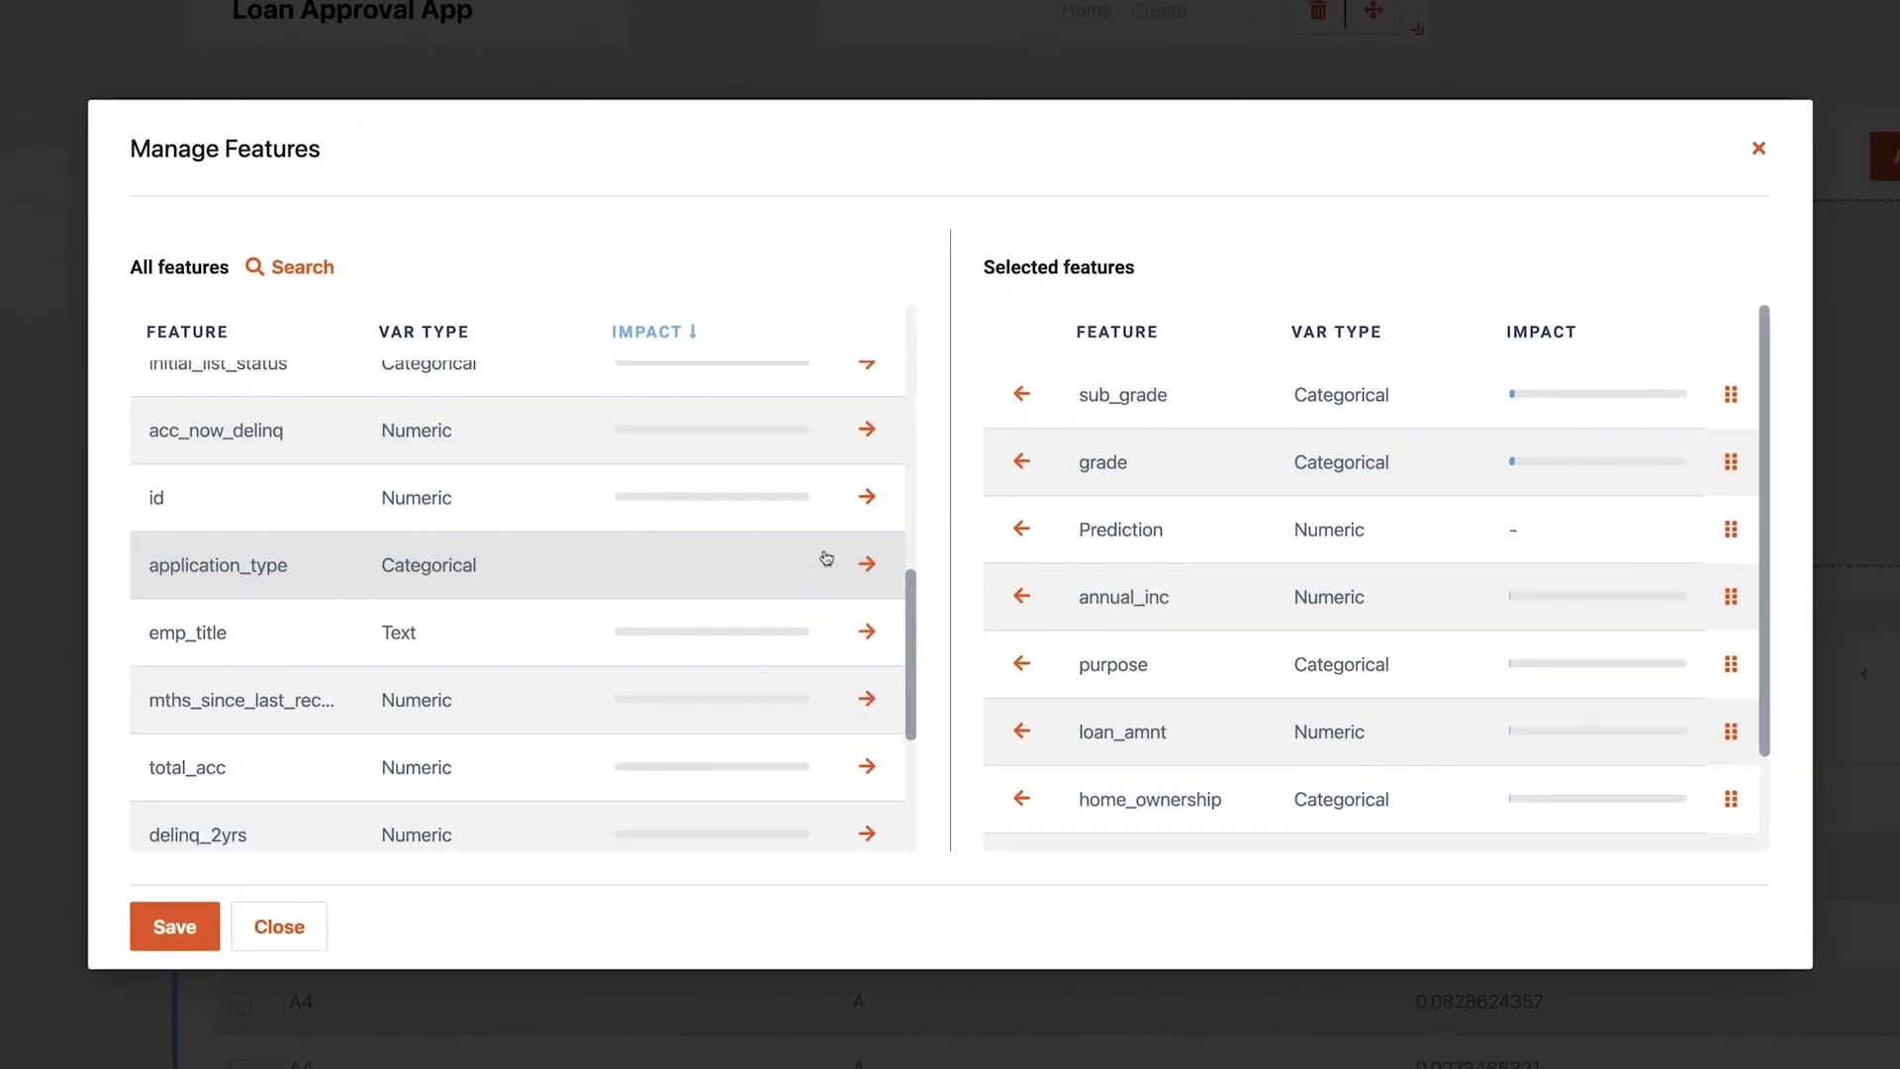
pyautogui.scroll(-3, 825, 557)
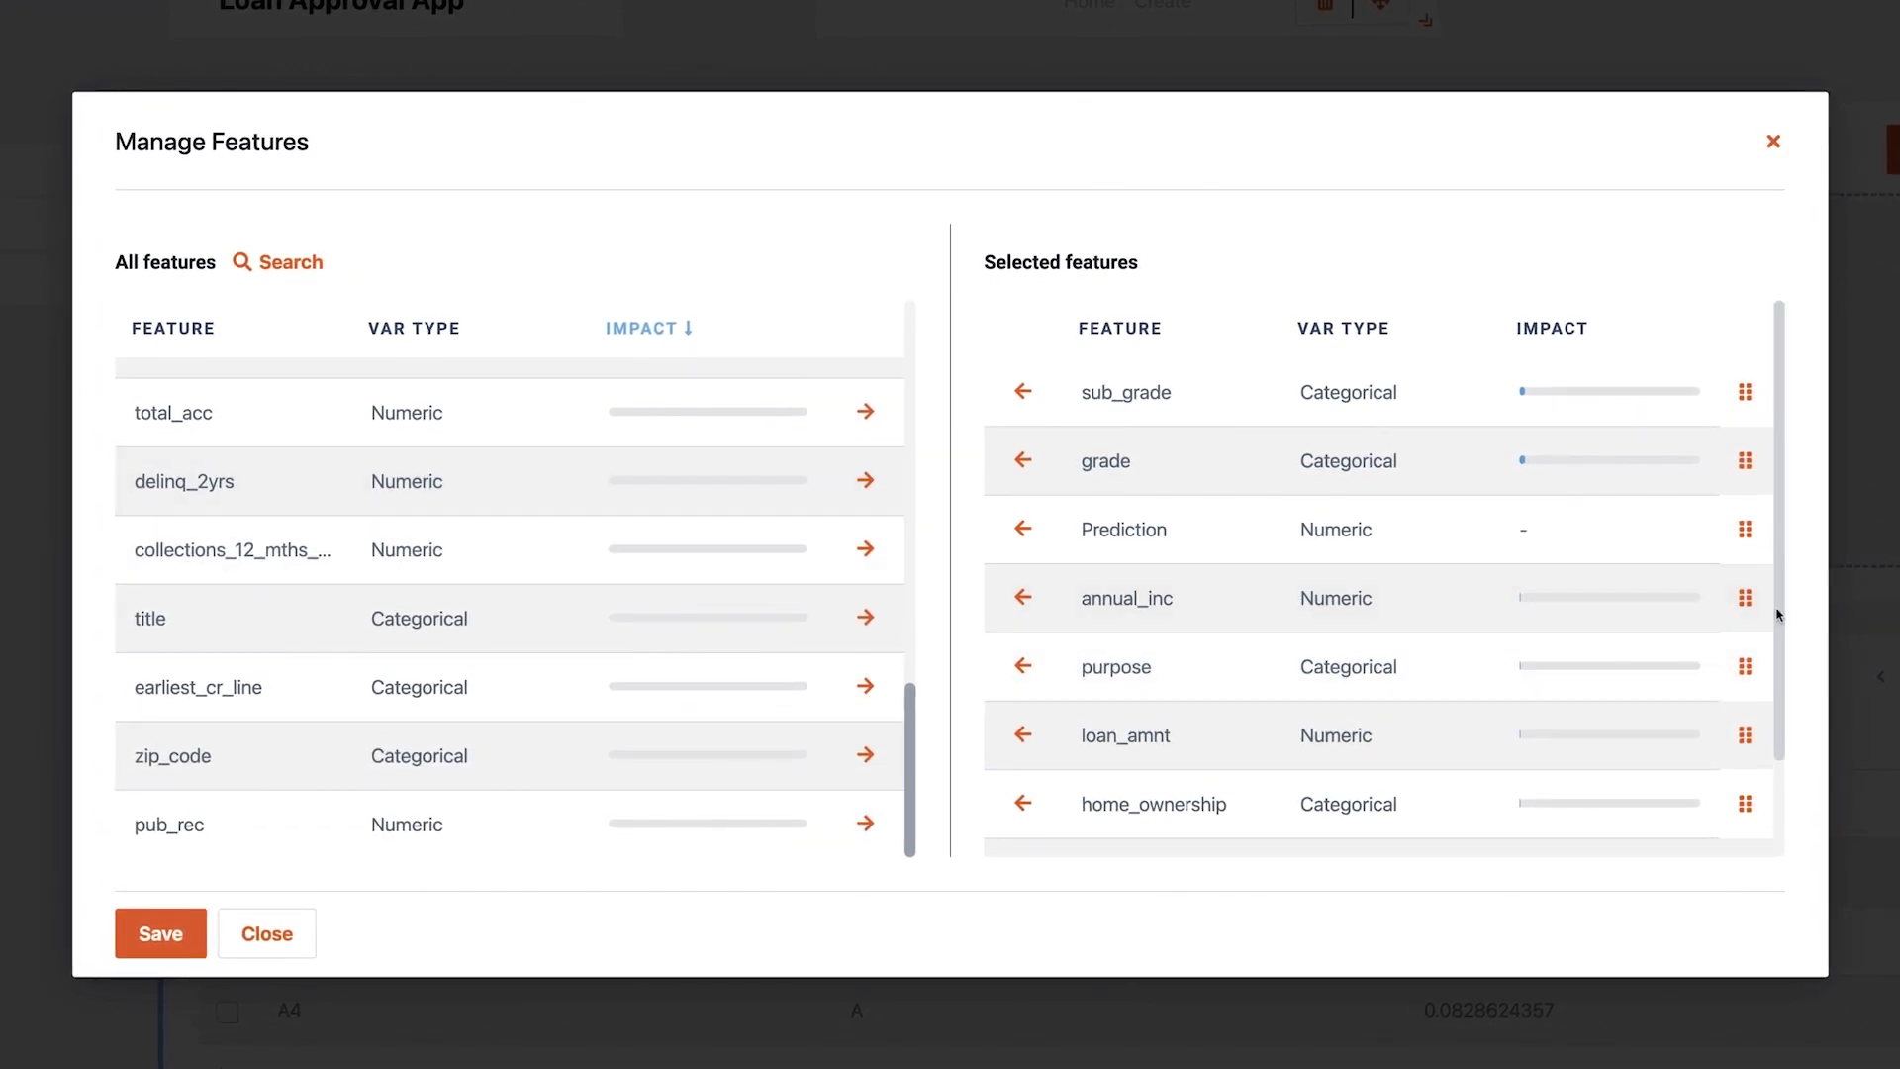
# Reorder the columns to member_id, loan_amnt, Prediction, then grade before sub_grade, and save
pyautogui.moveTo(1777, 607); pyautogui.dragTo(1778, 712)
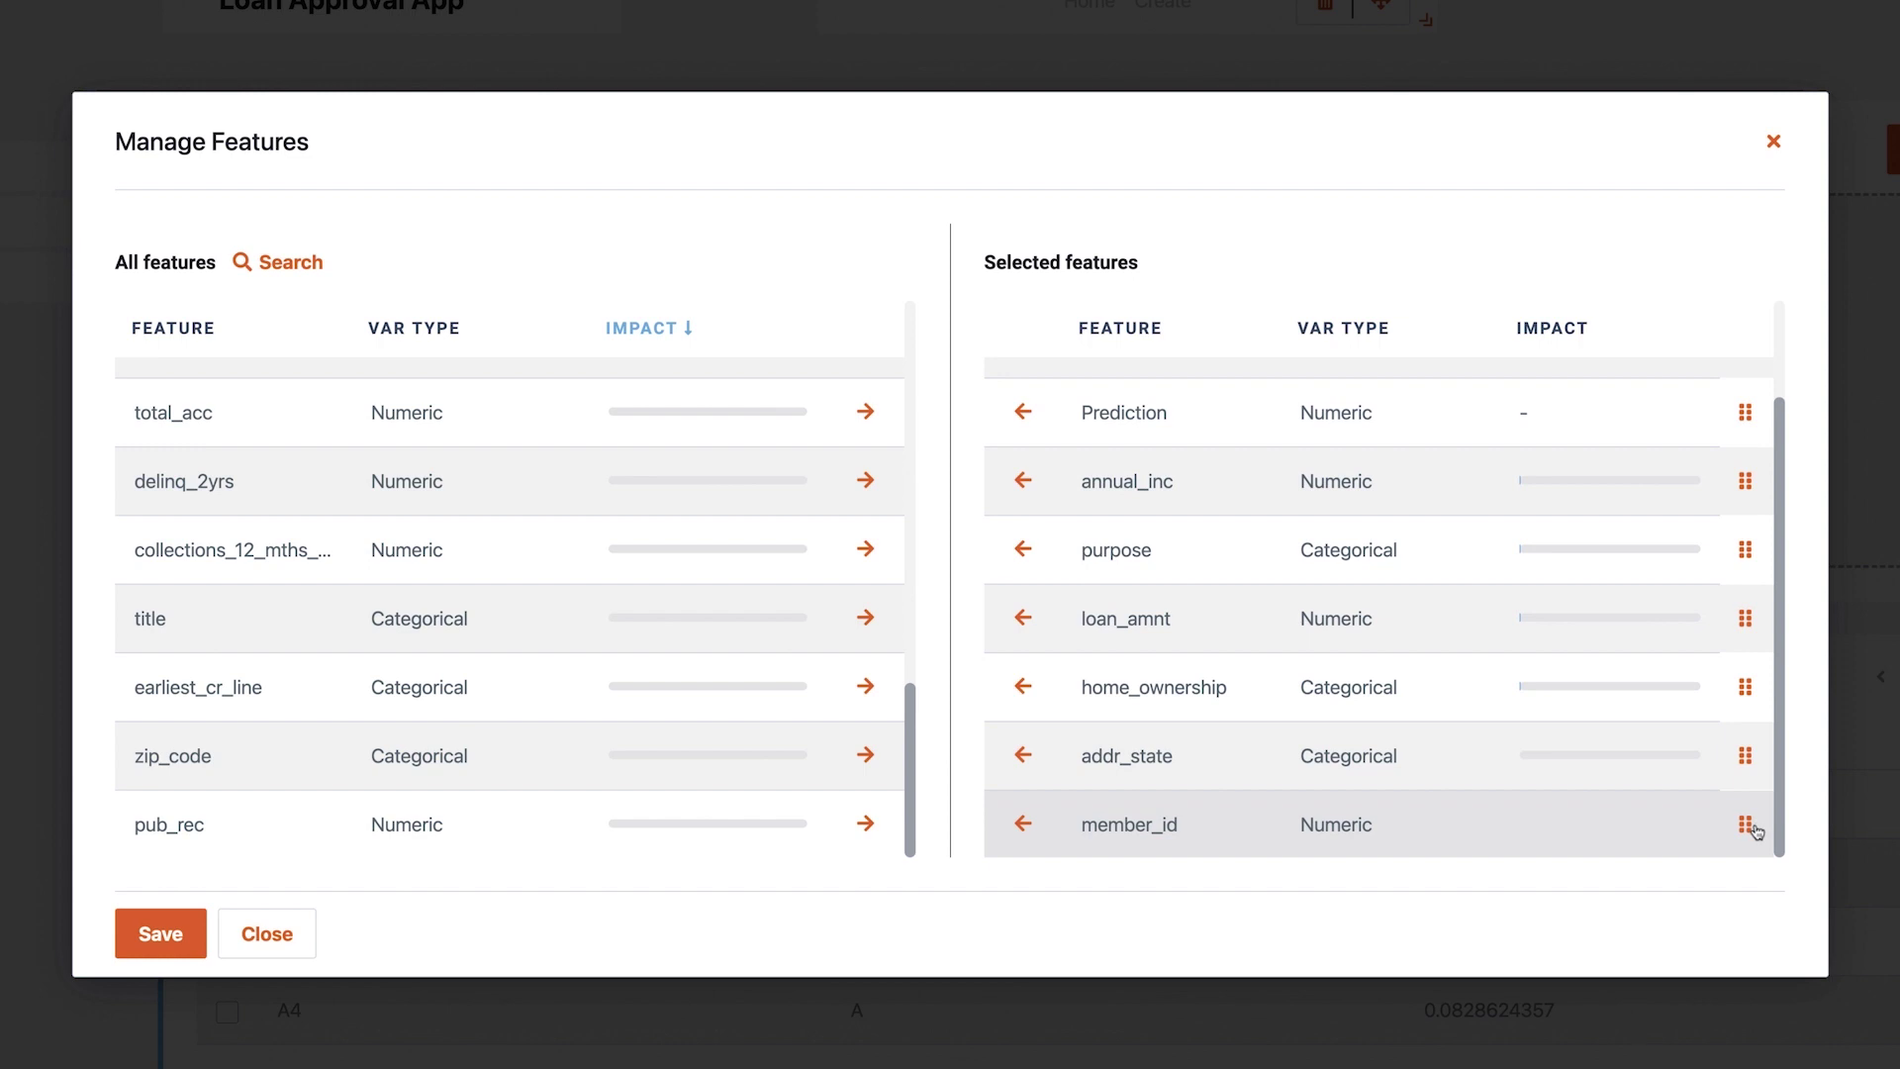
pyautogui.moveTo(1744, 849); pyautogui.dragTo(1485, 386)
pyautogui.moveTo(1523, 505); pyautogui.dragTo(1682, 453)
pyautogui.moveTo(1497, 594); pyautogui.dragTo(1552, 436)
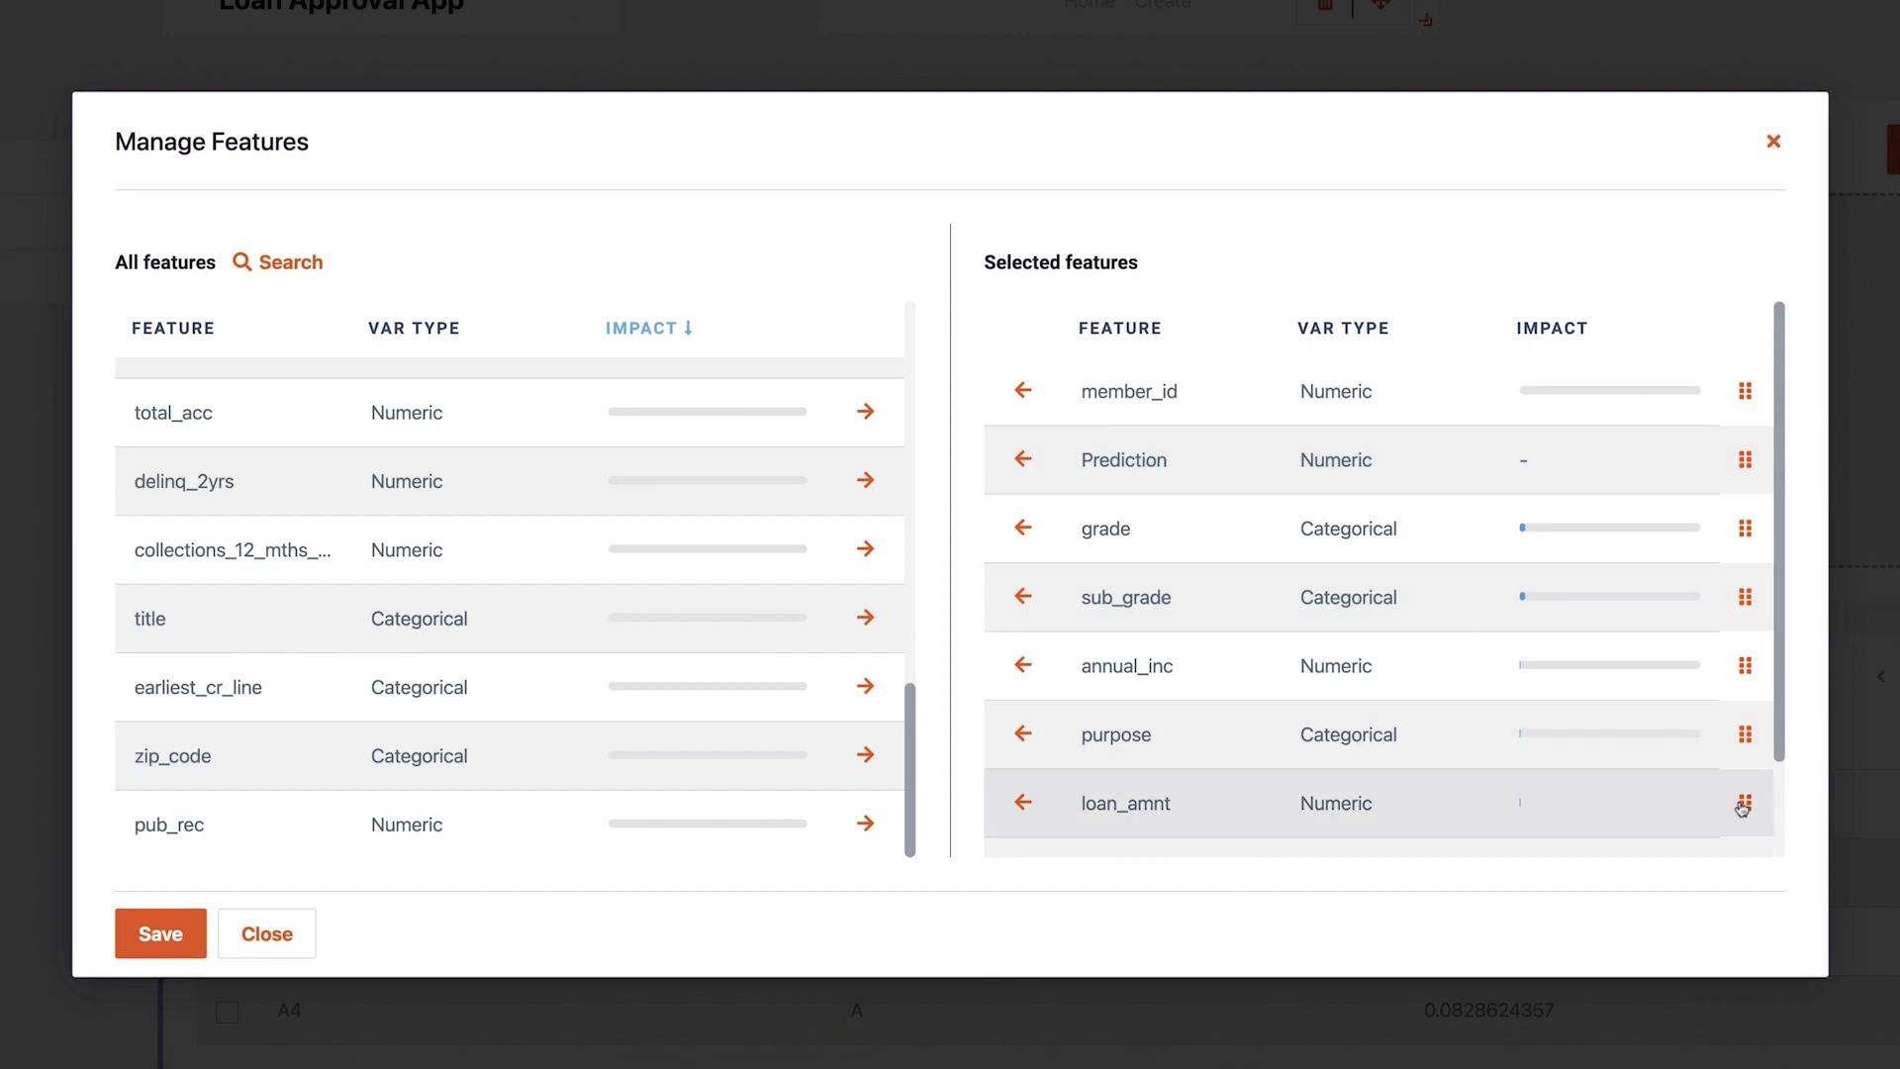
pyautogui.moveTo(1741, 799); pyautogui.dragTo(1478, 436)
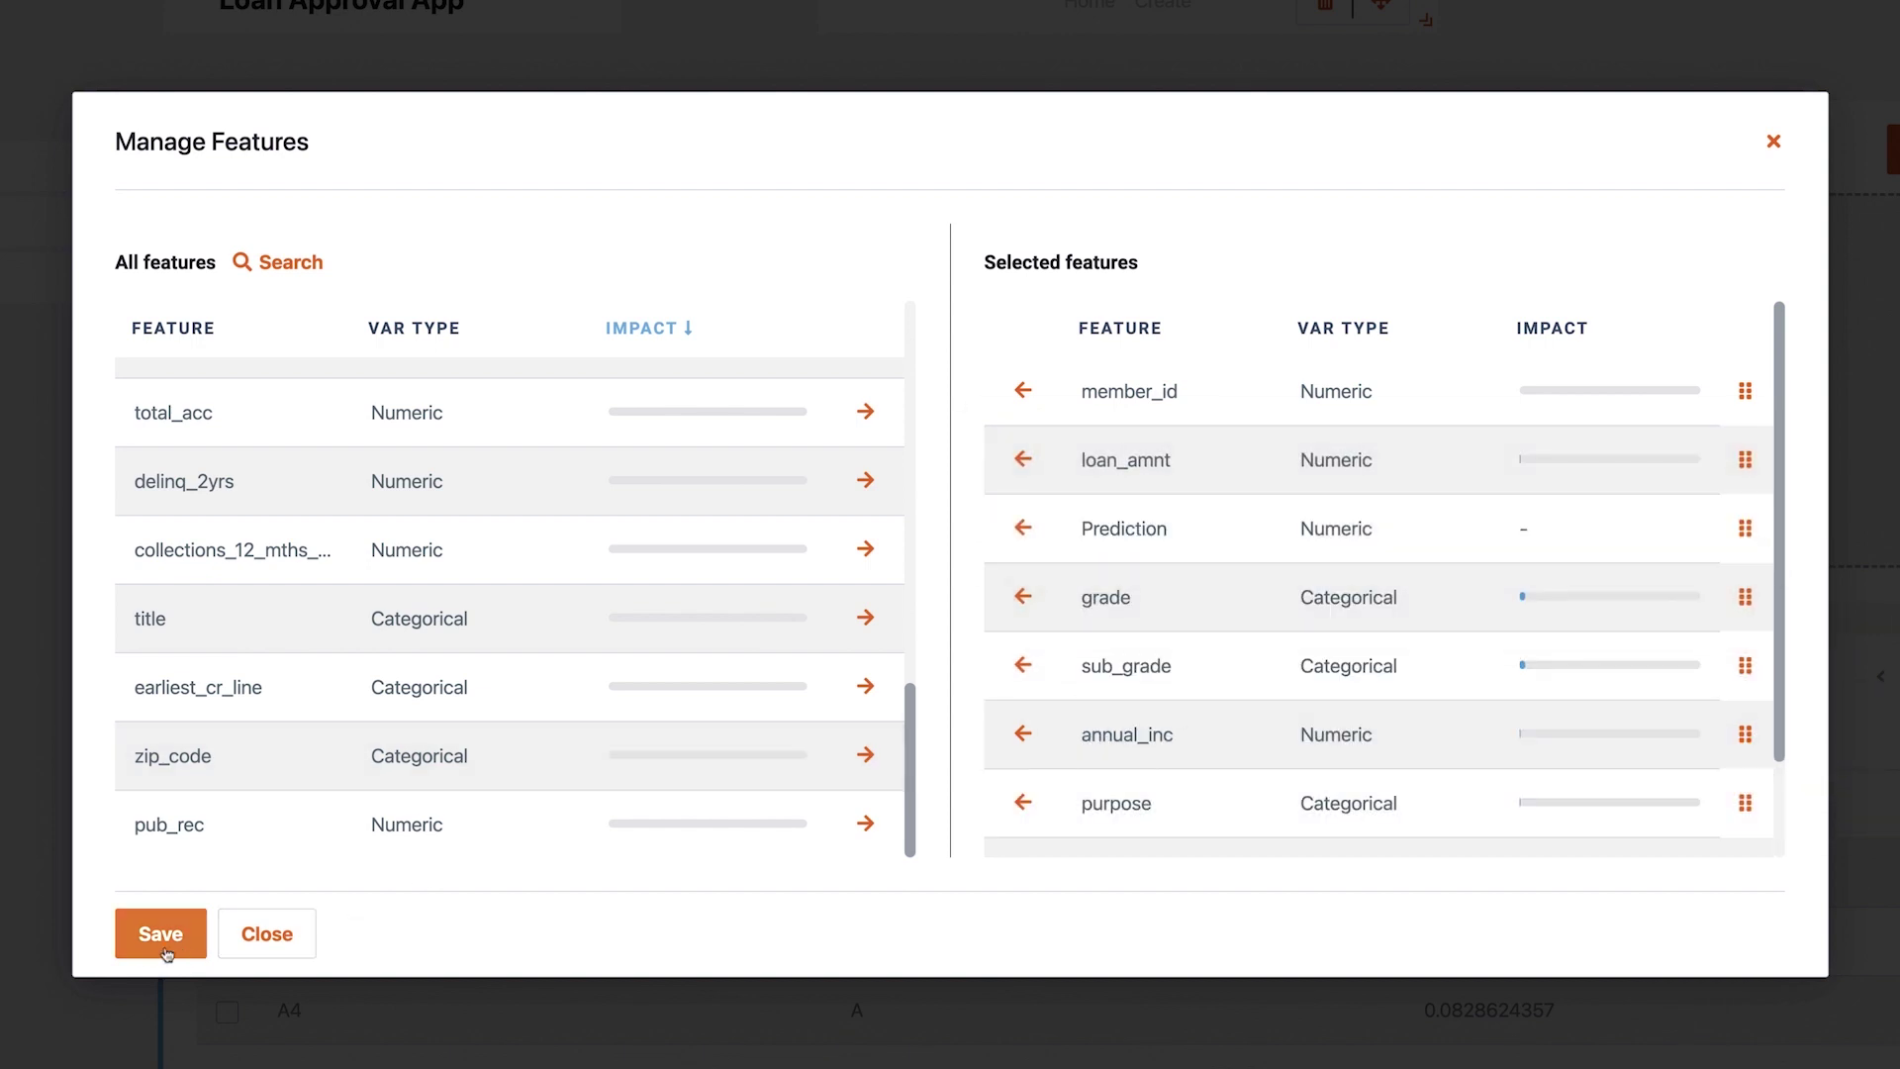
pyautogui.click(137, 948)
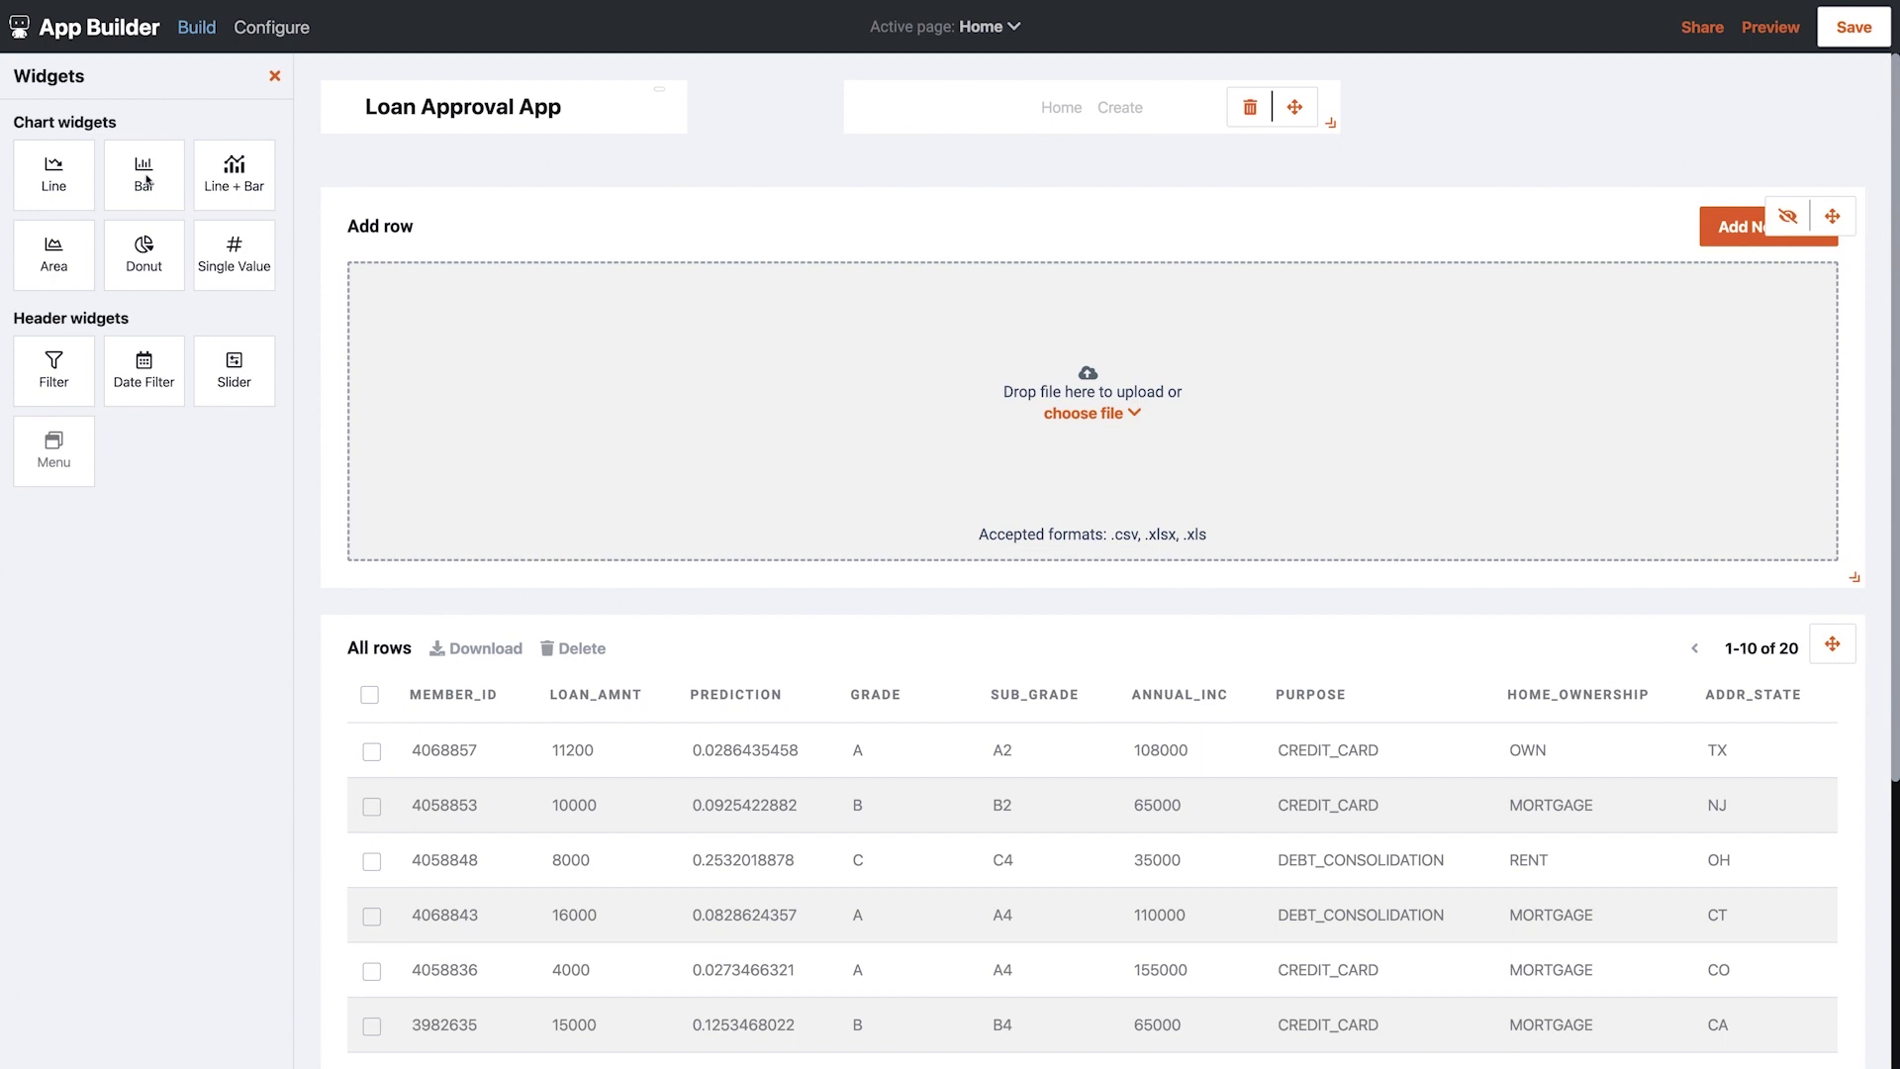
# Add a Bar Chart above Add row with grade as dimension and loan_amnt as measure
pyautogui.moveTo(144, 168); pyautogui.dragTo(422, 186)
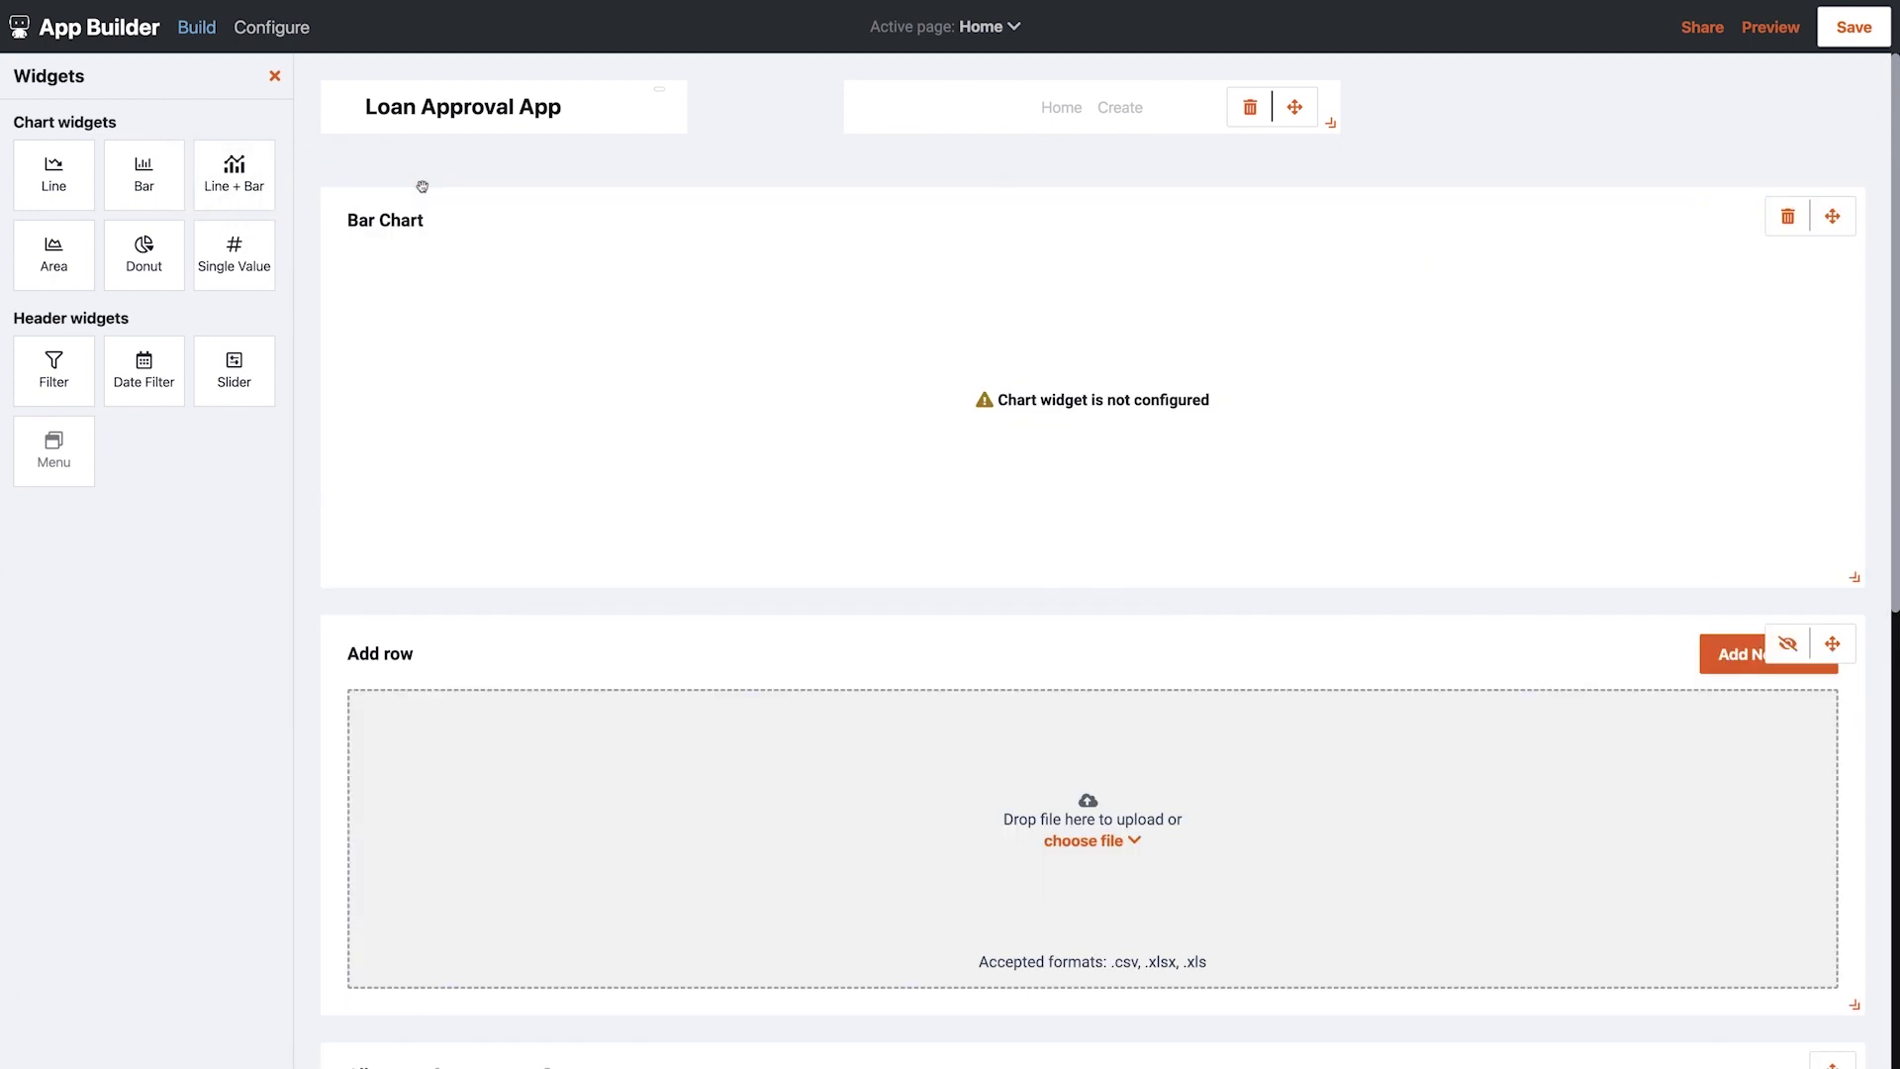
pyautogui.click(1068, 403)
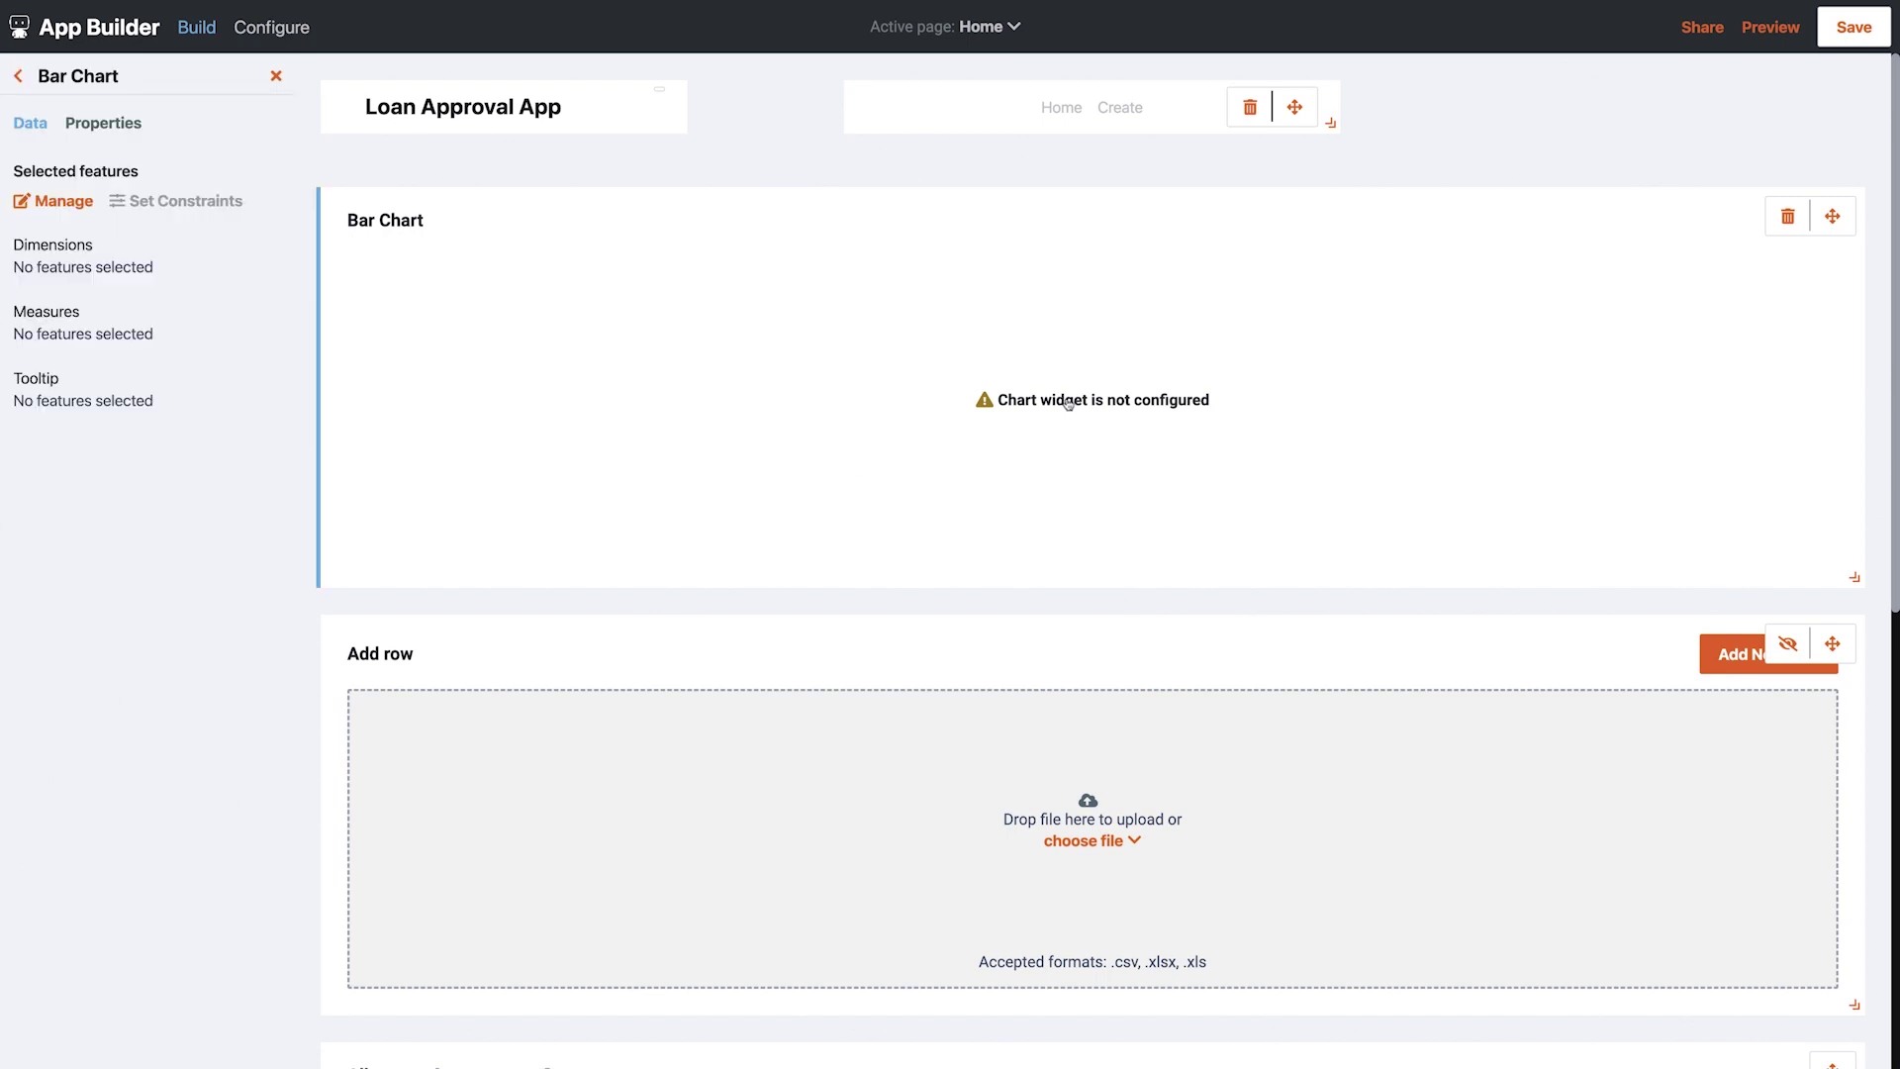
pyautogui.click(63, 202)
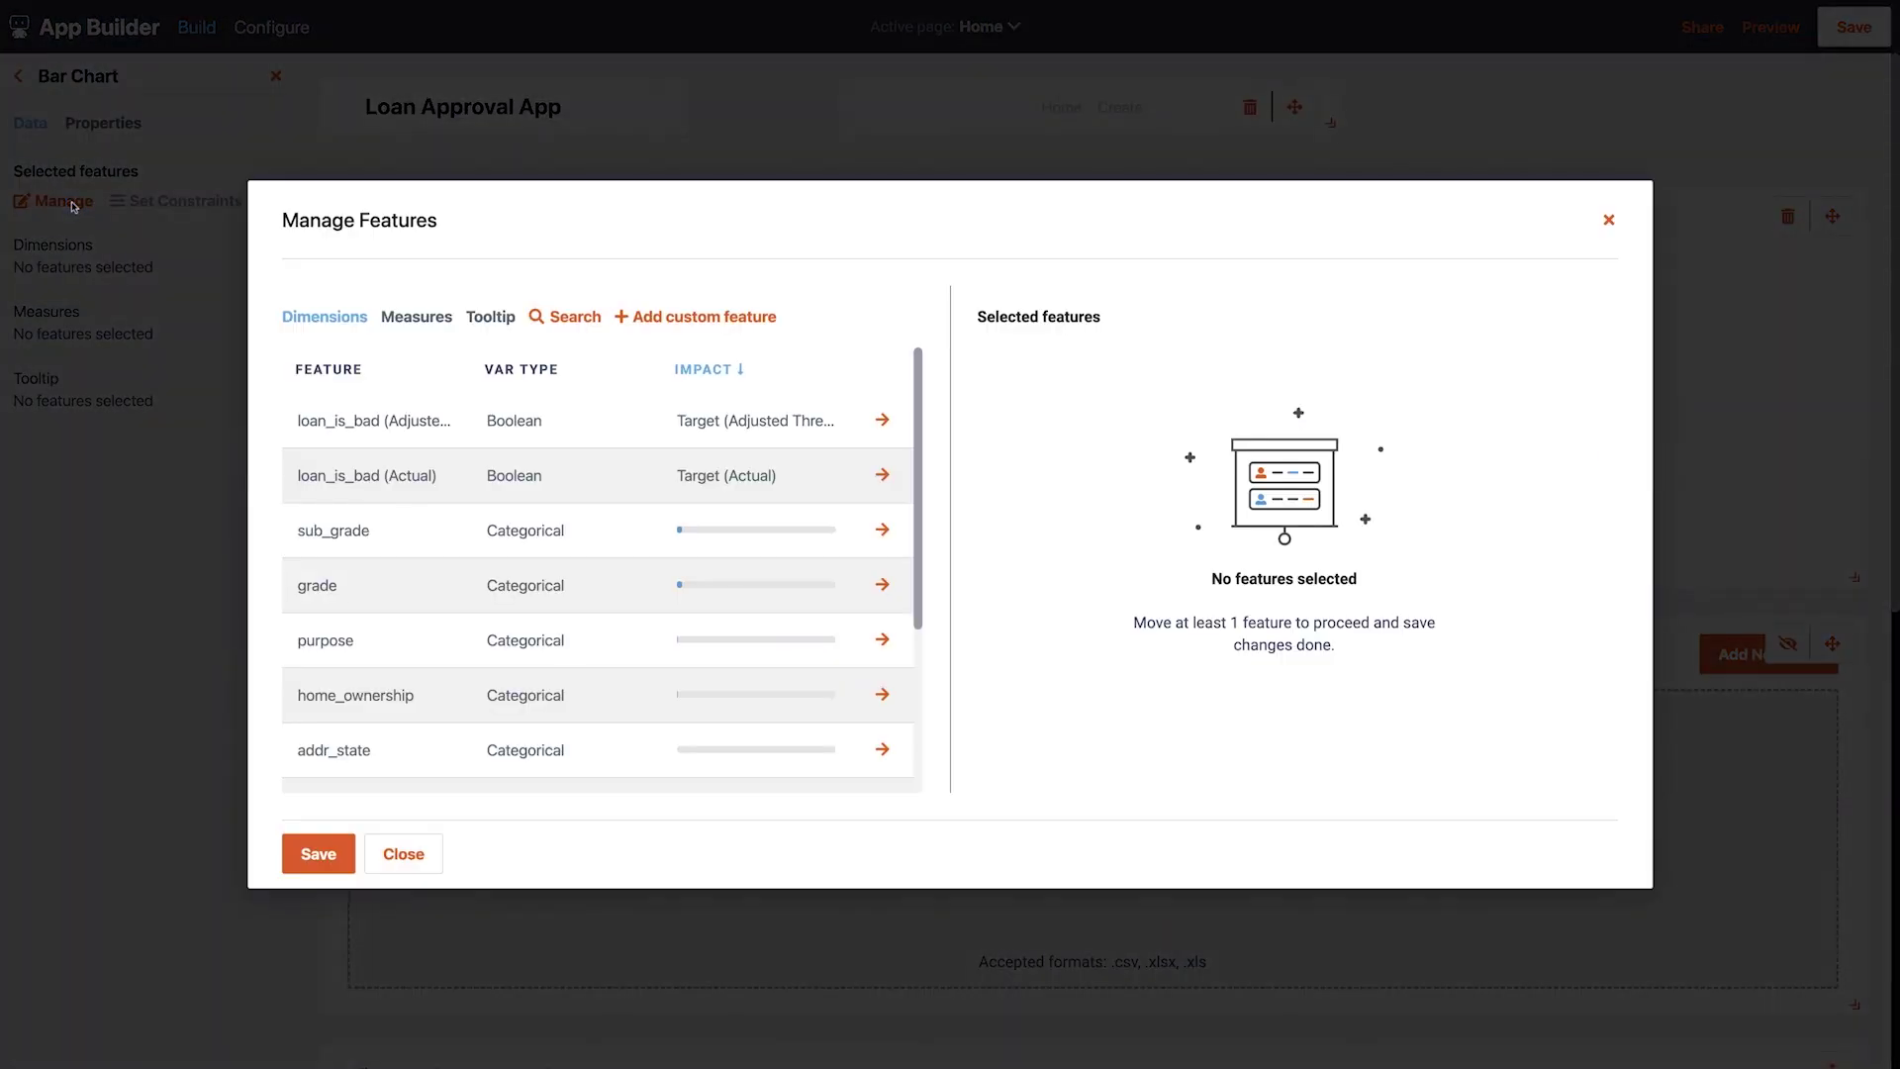
pyautogui.click(520, 590)
pyautogui.scroll(-2, 506, 595)
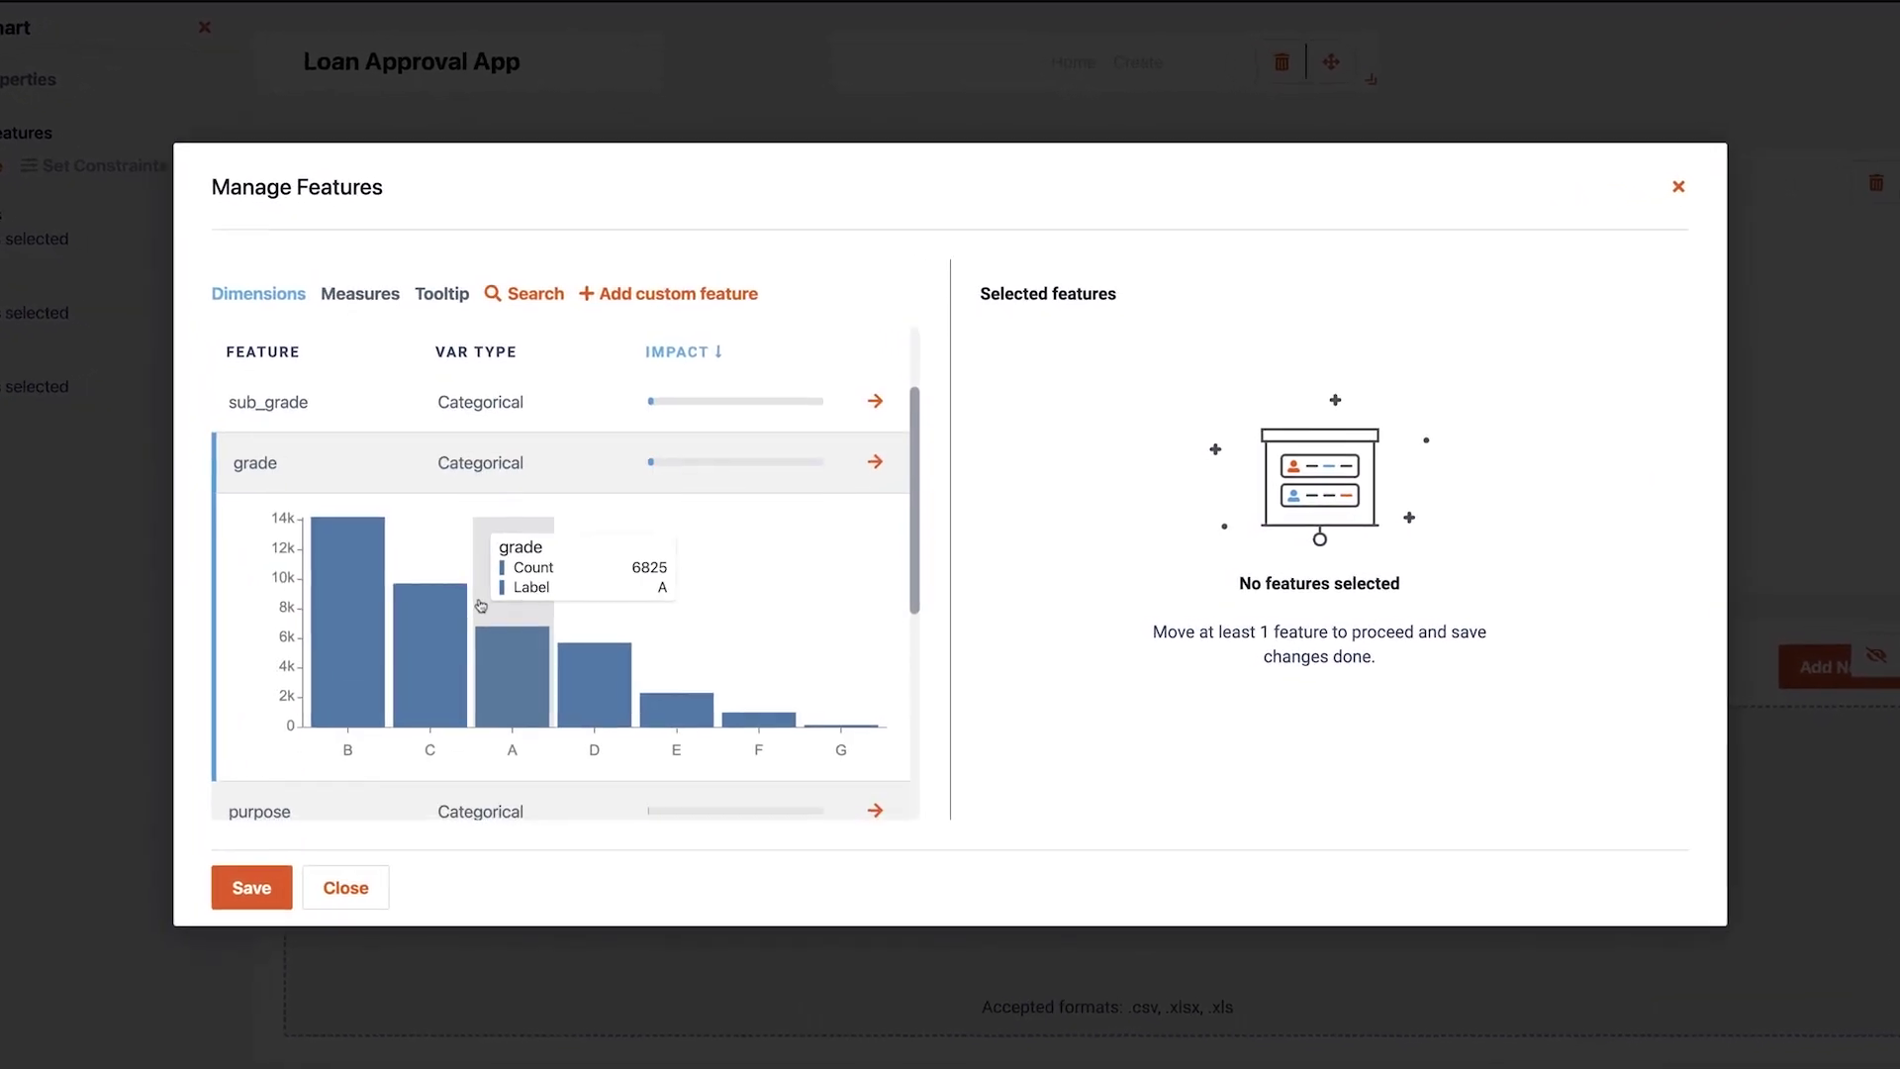
pyautogui.click(873, 461)
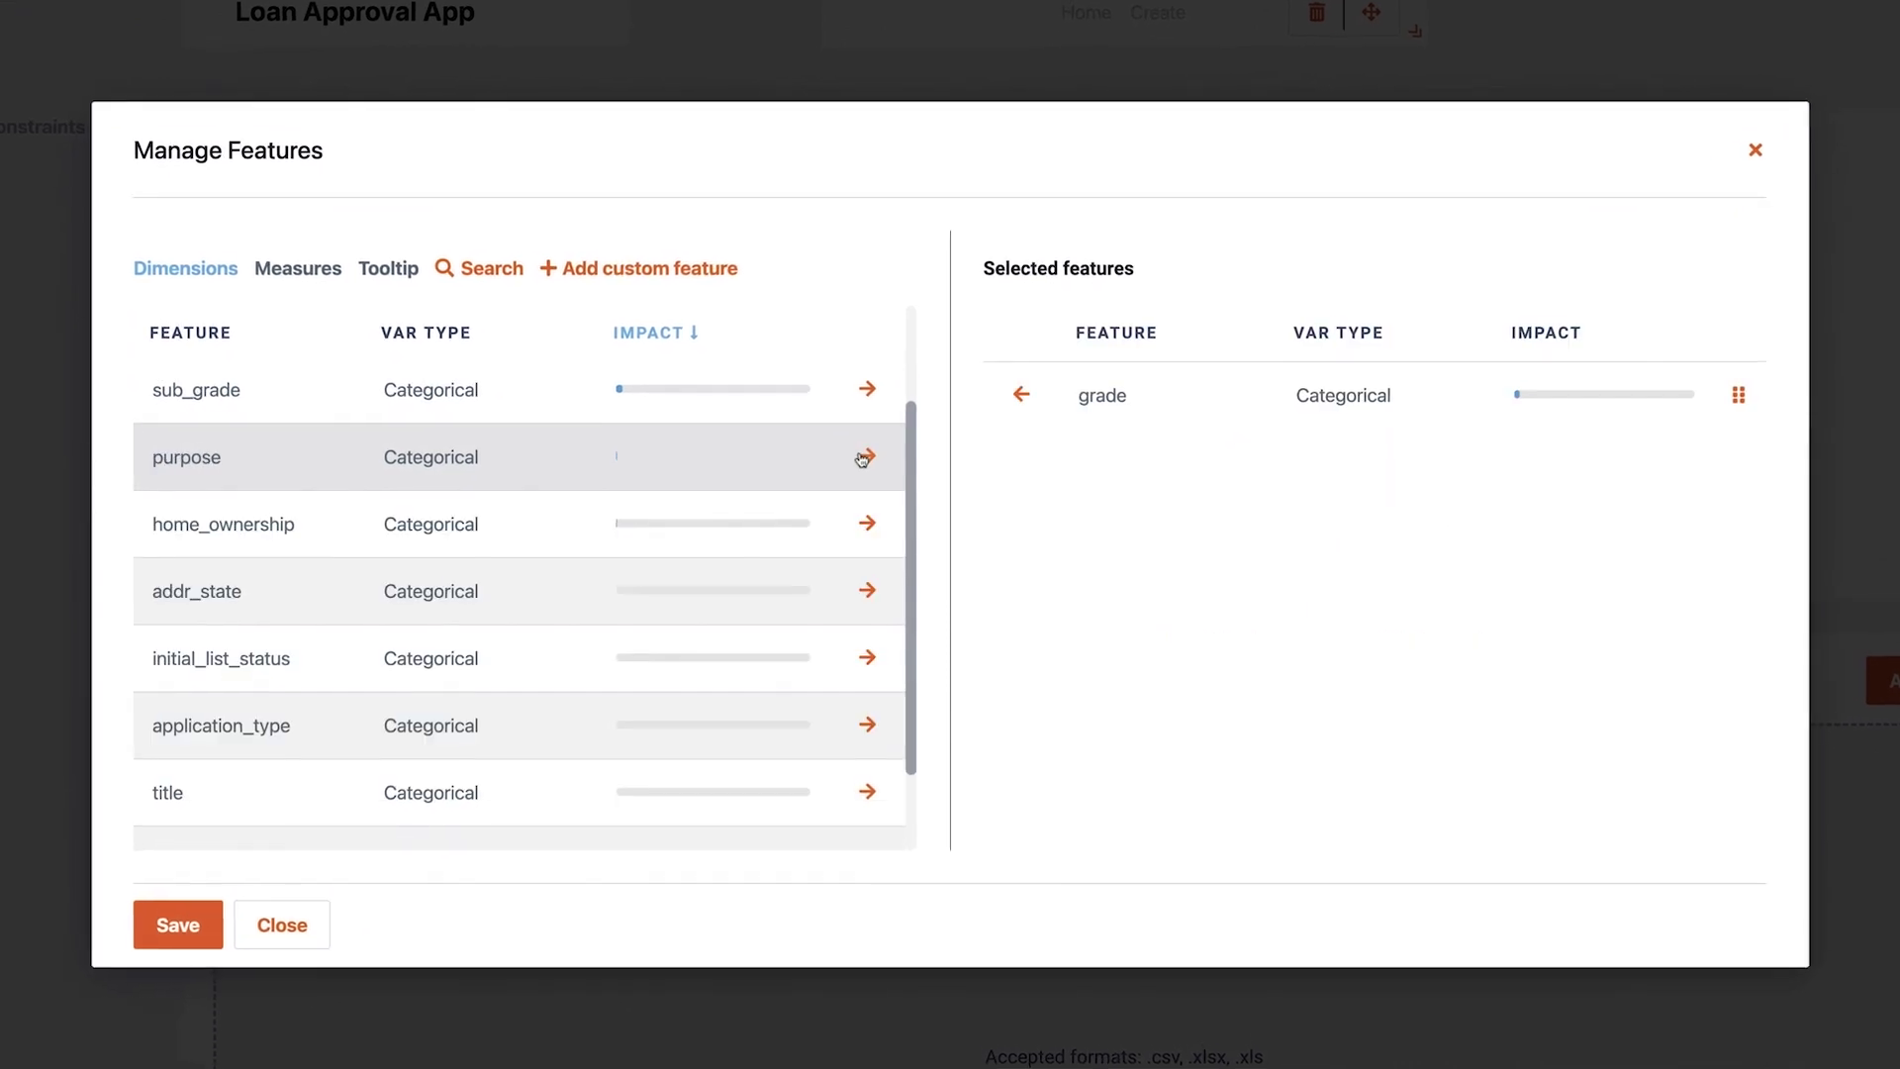
pyautogui.click(297, 274)
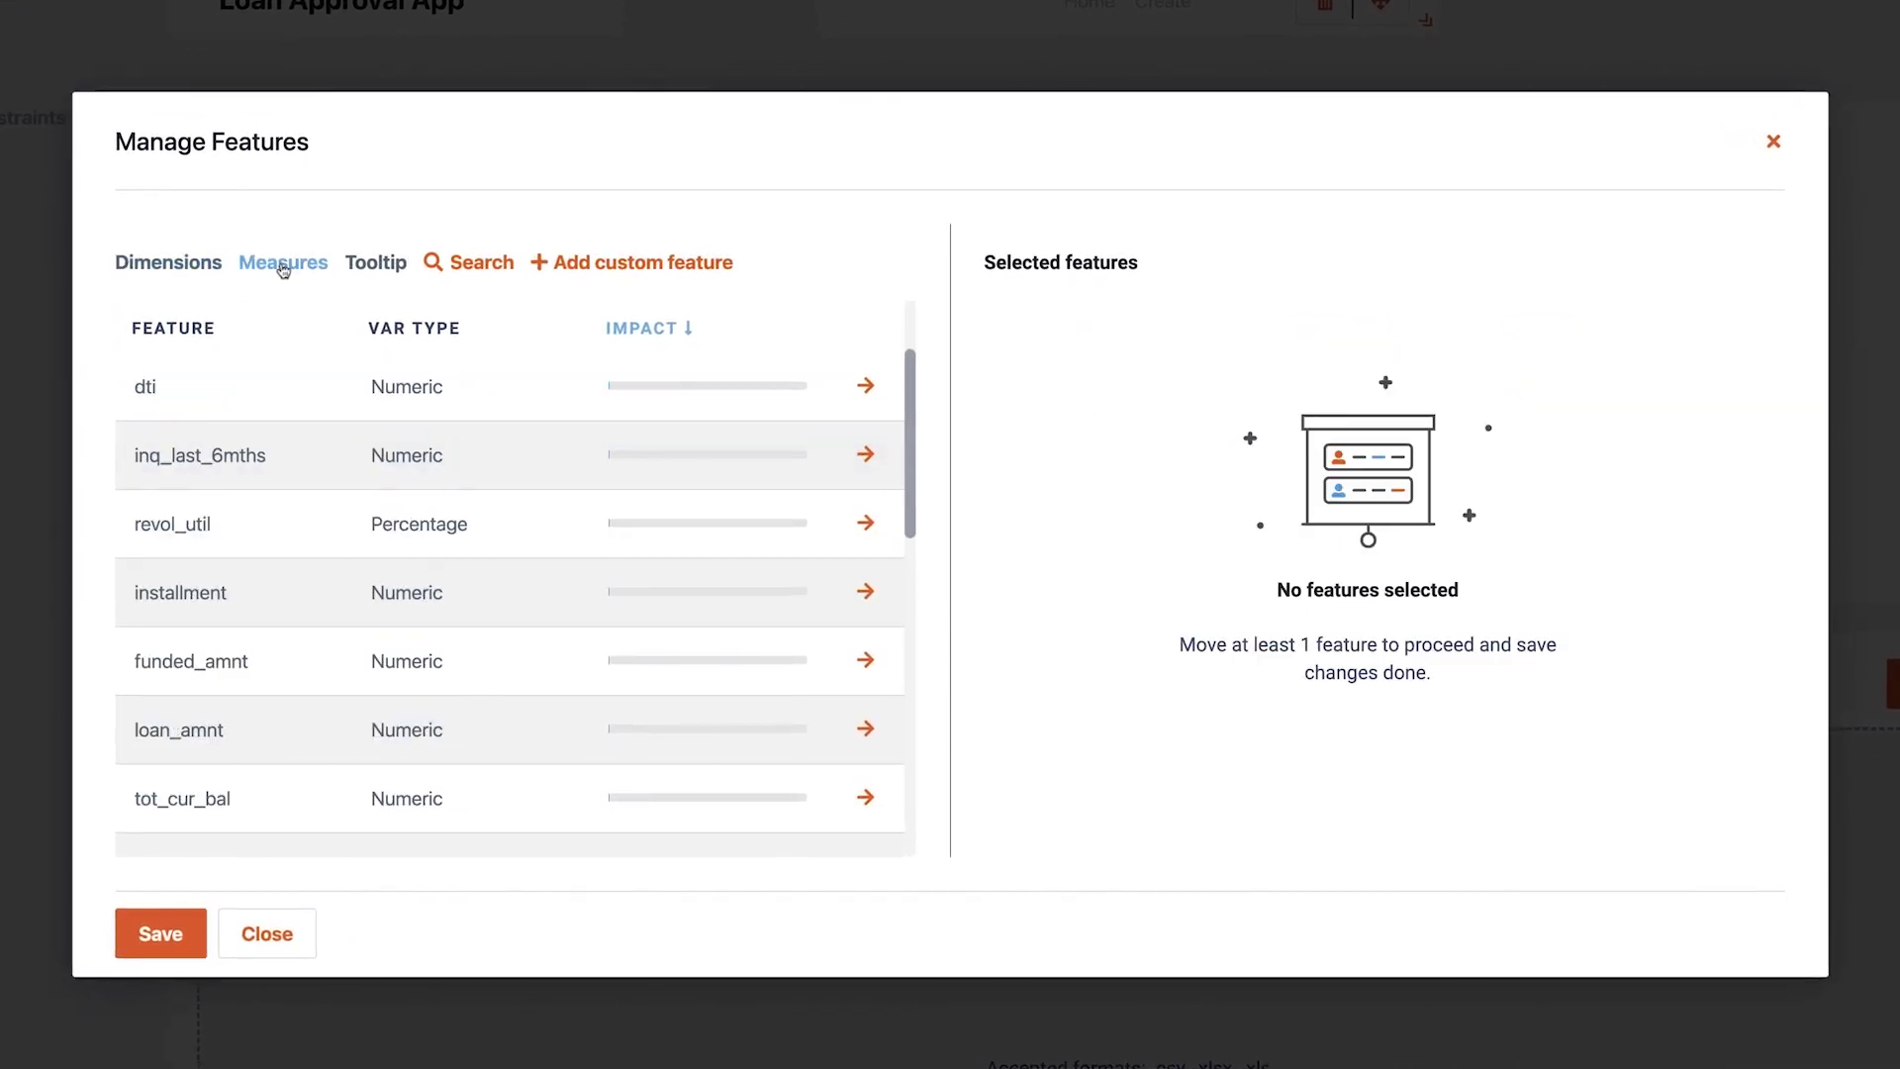
pyautogui.click(868, 732)
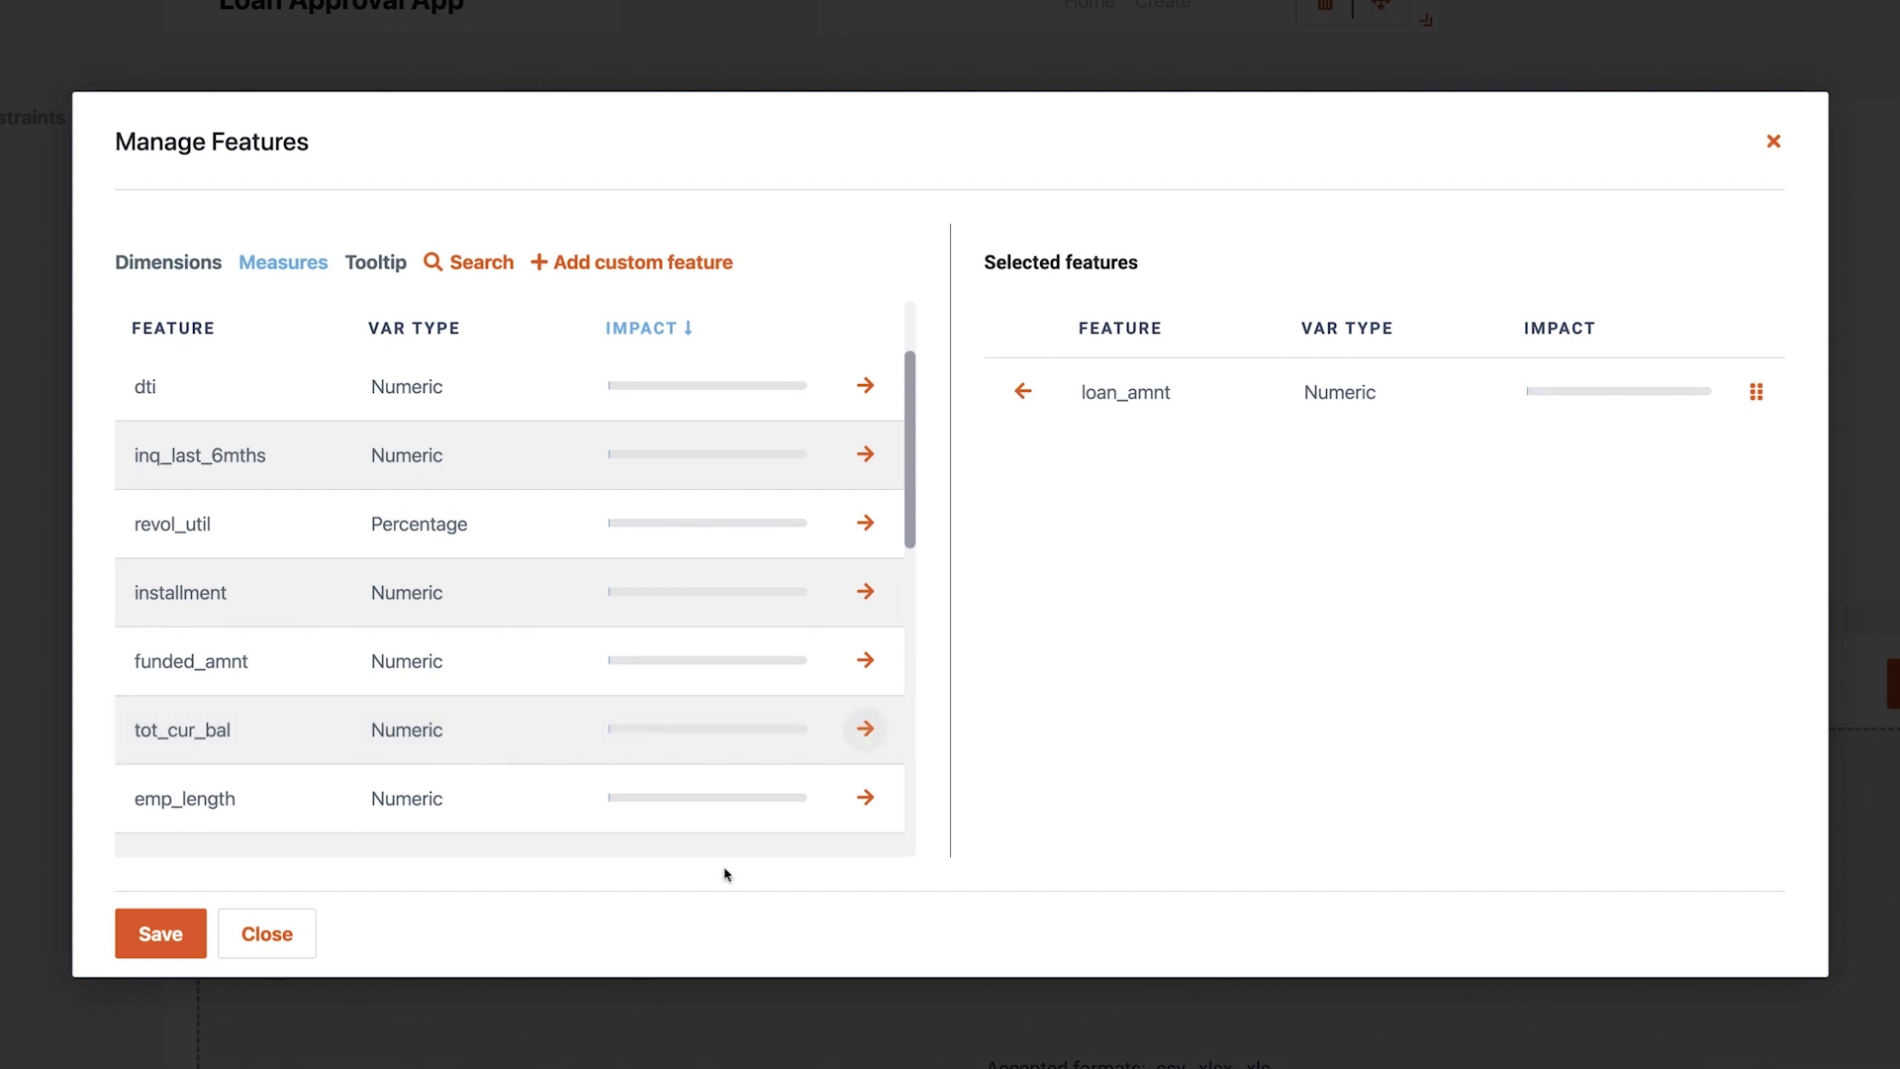
pyautogui.click(158, 935)
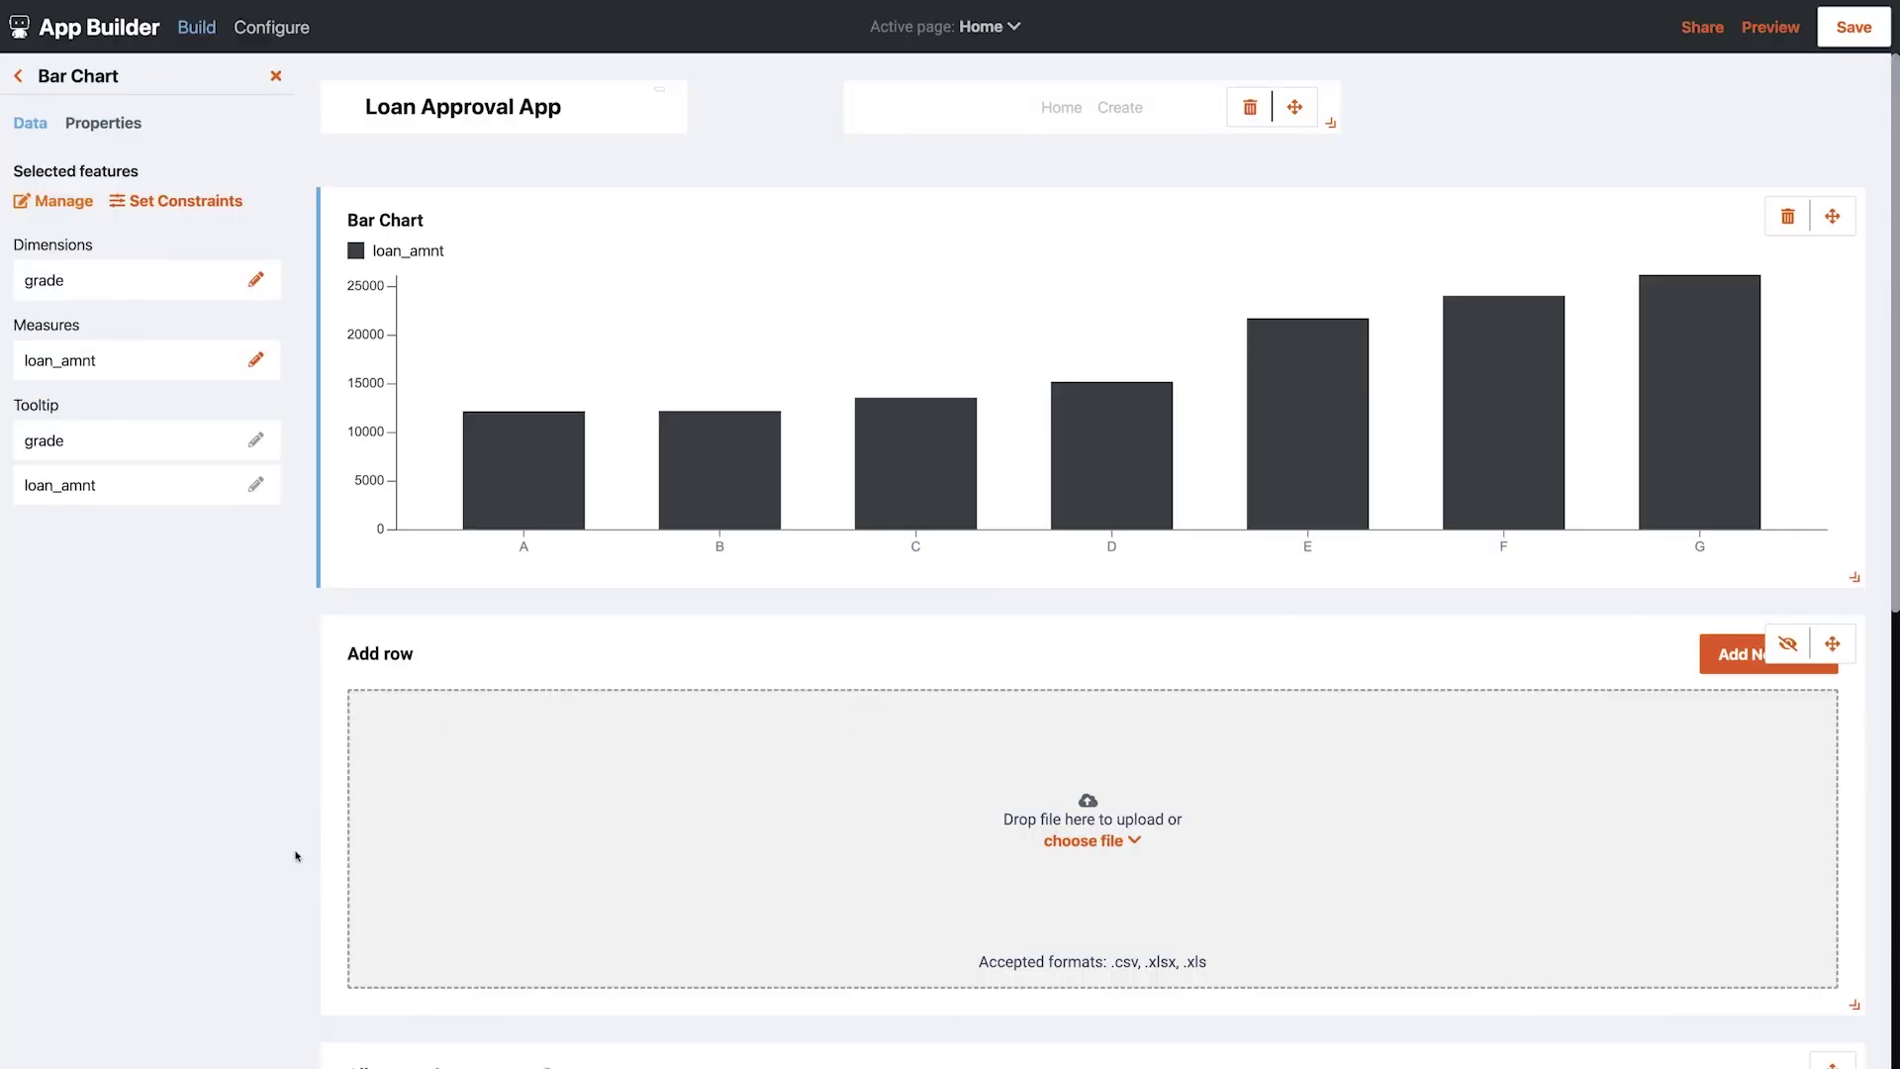
# Colour the bar chart's bars green
pyautogui.click(121, 127)
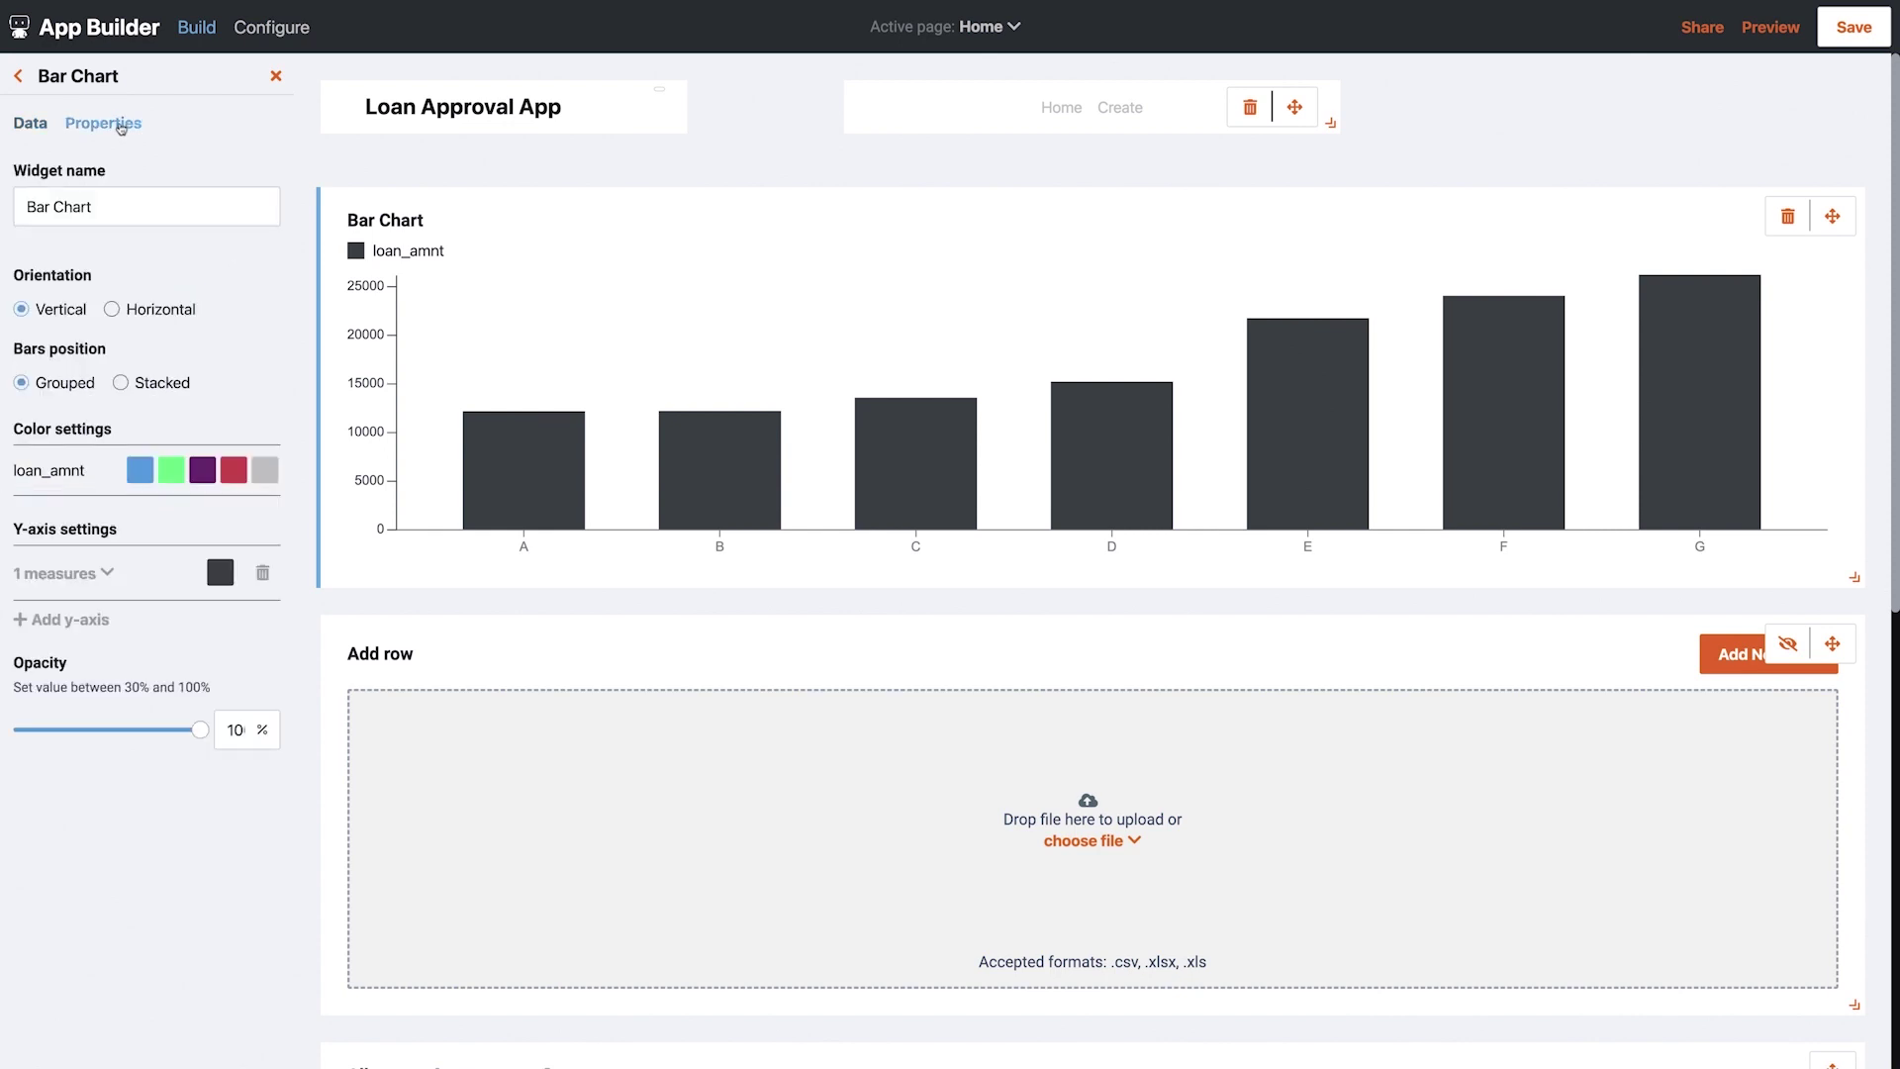
pyautogui.click(172, 471)
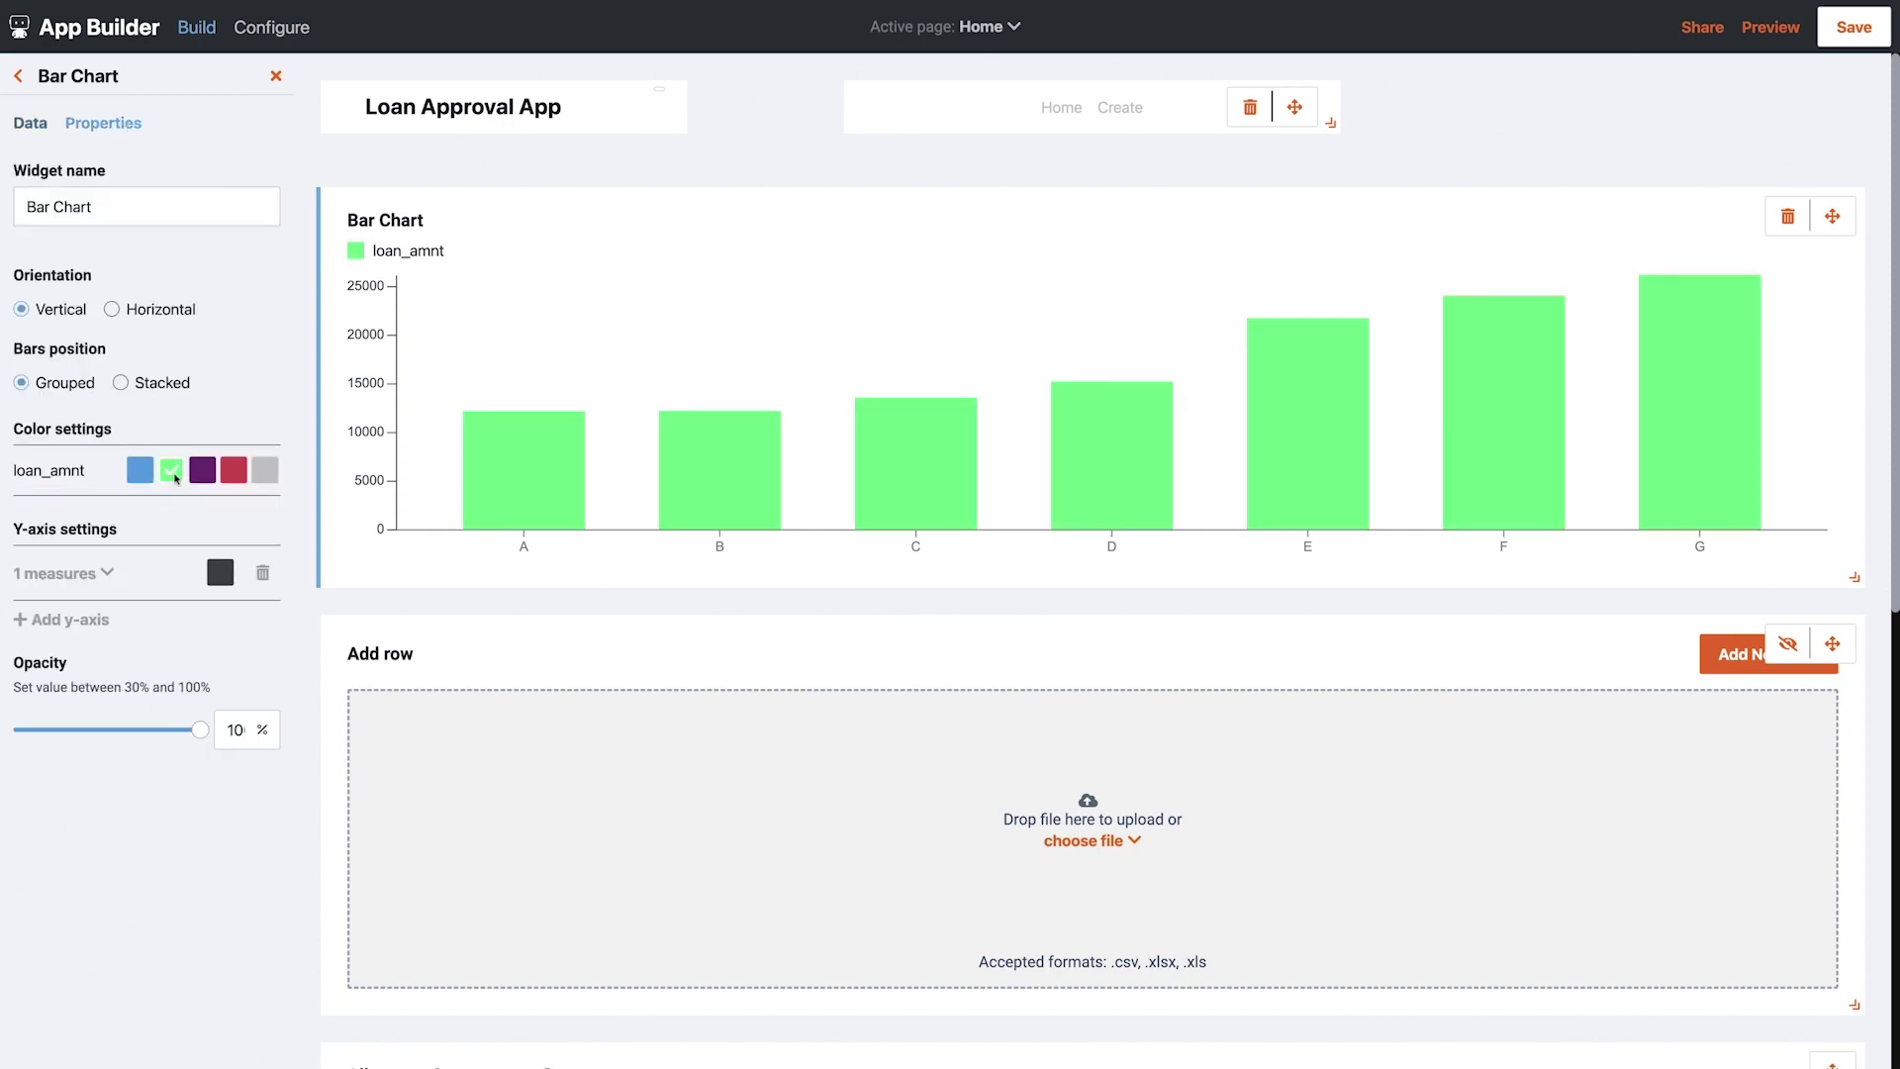
pyautogui.click(18, 77)
# Place a Single Value widget above the bar chart showing average annual_inc
pyautogui.moveTo(237, 252); pyautogui.dragTo(410, 212)
pyautogui.click(479, 282)
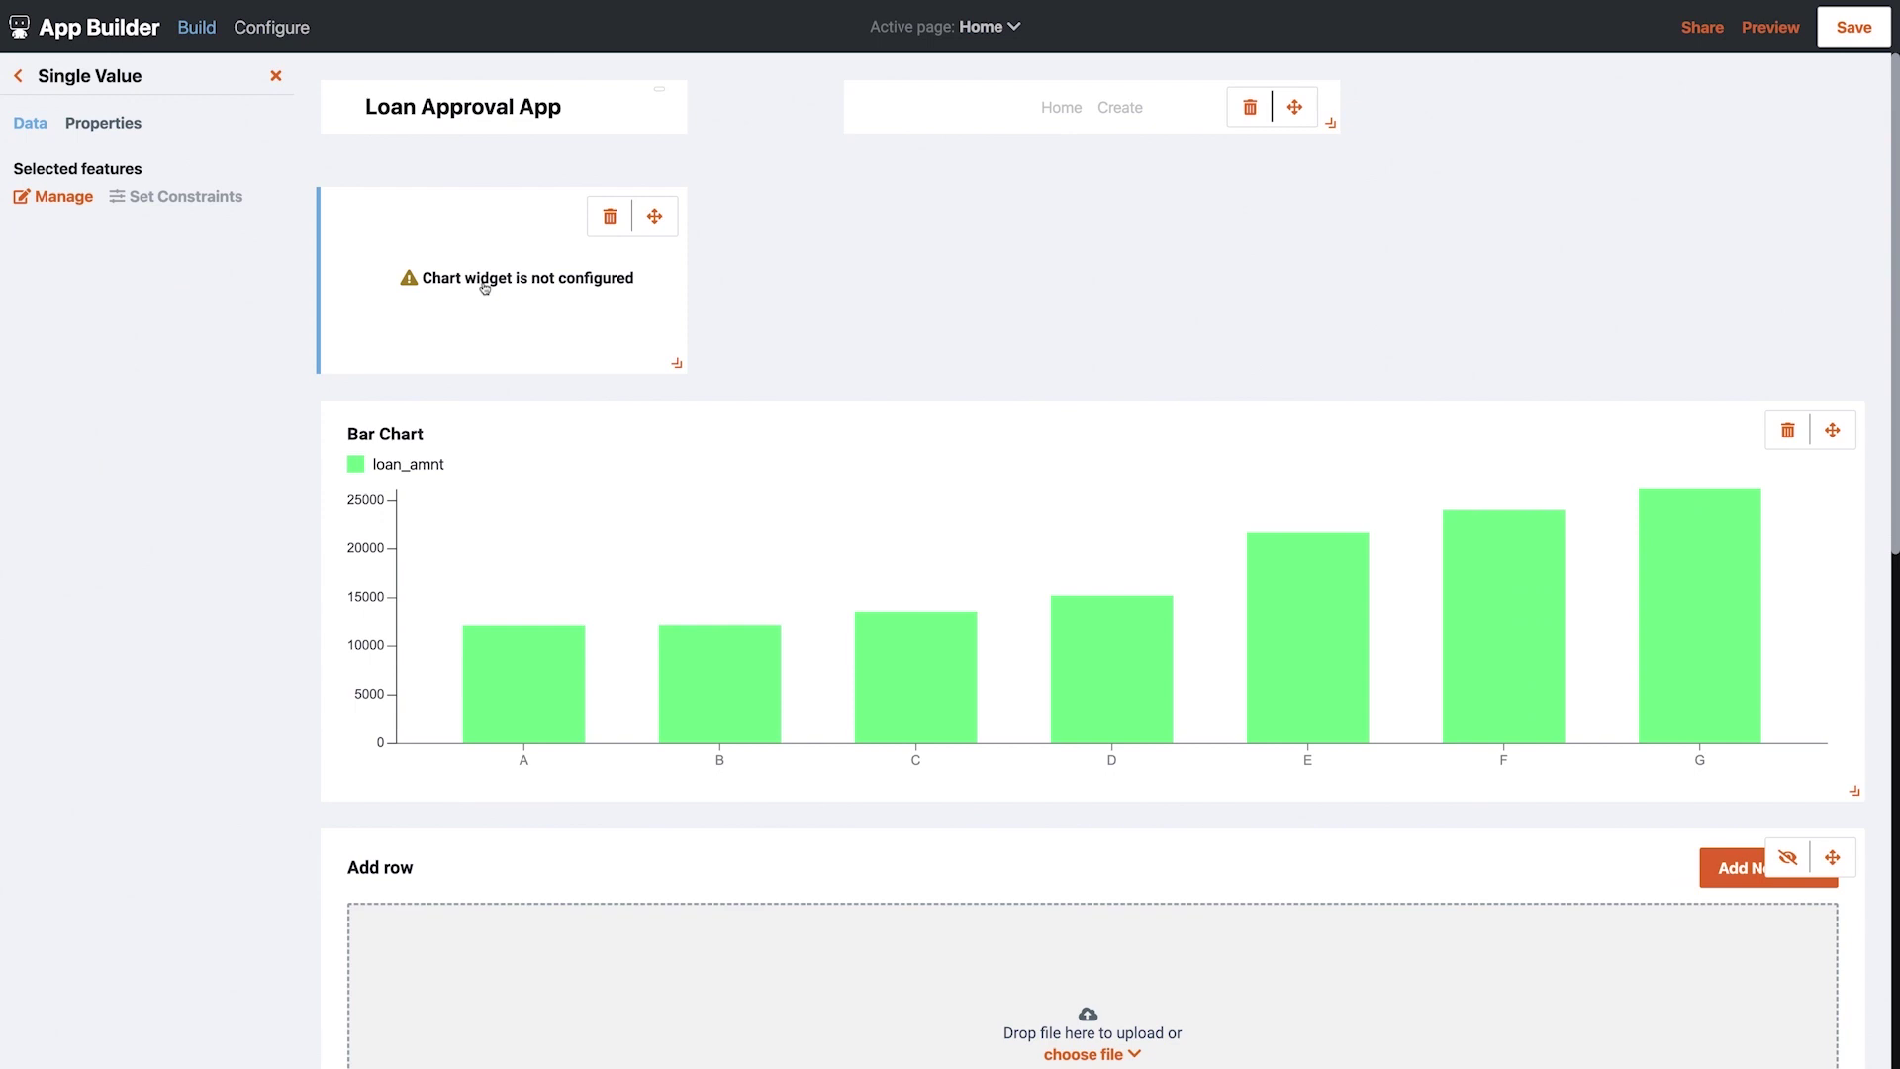
pyautogui.click(56, 196)
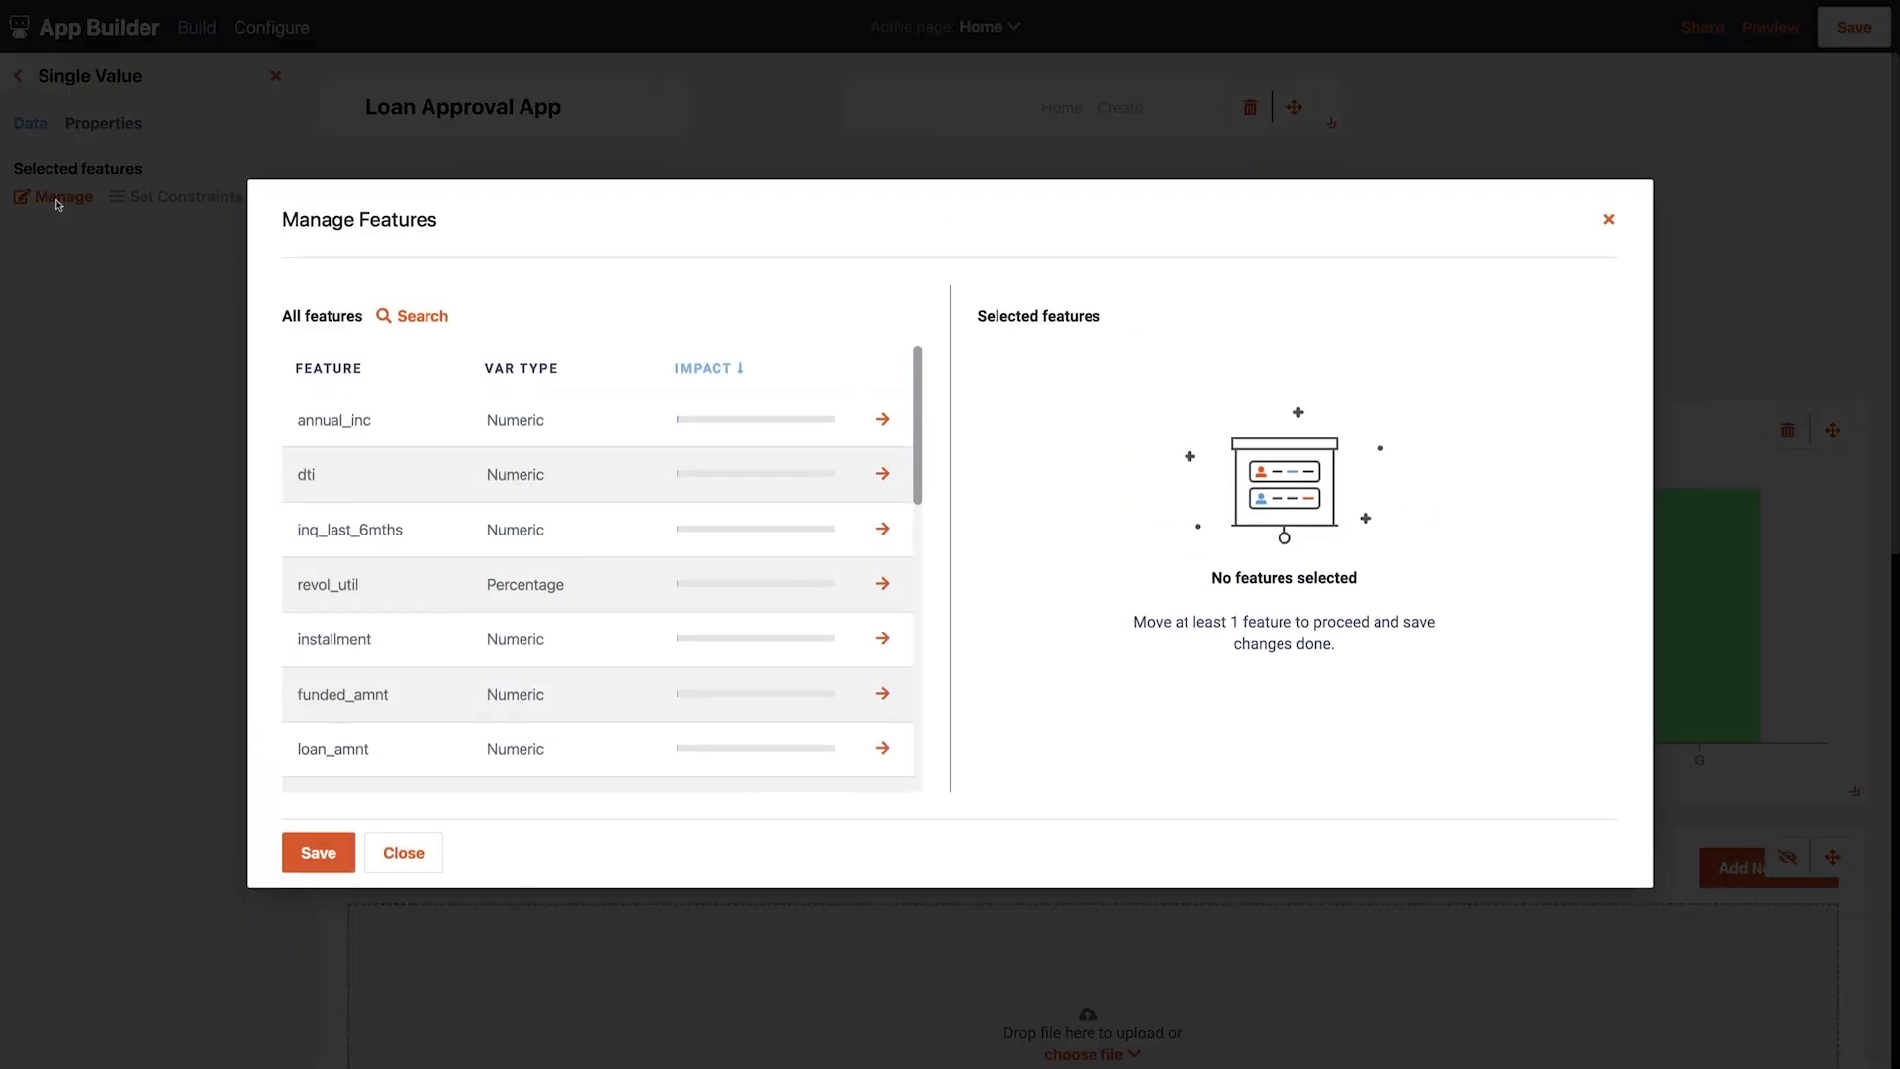
pyautogui.click(882, 422)
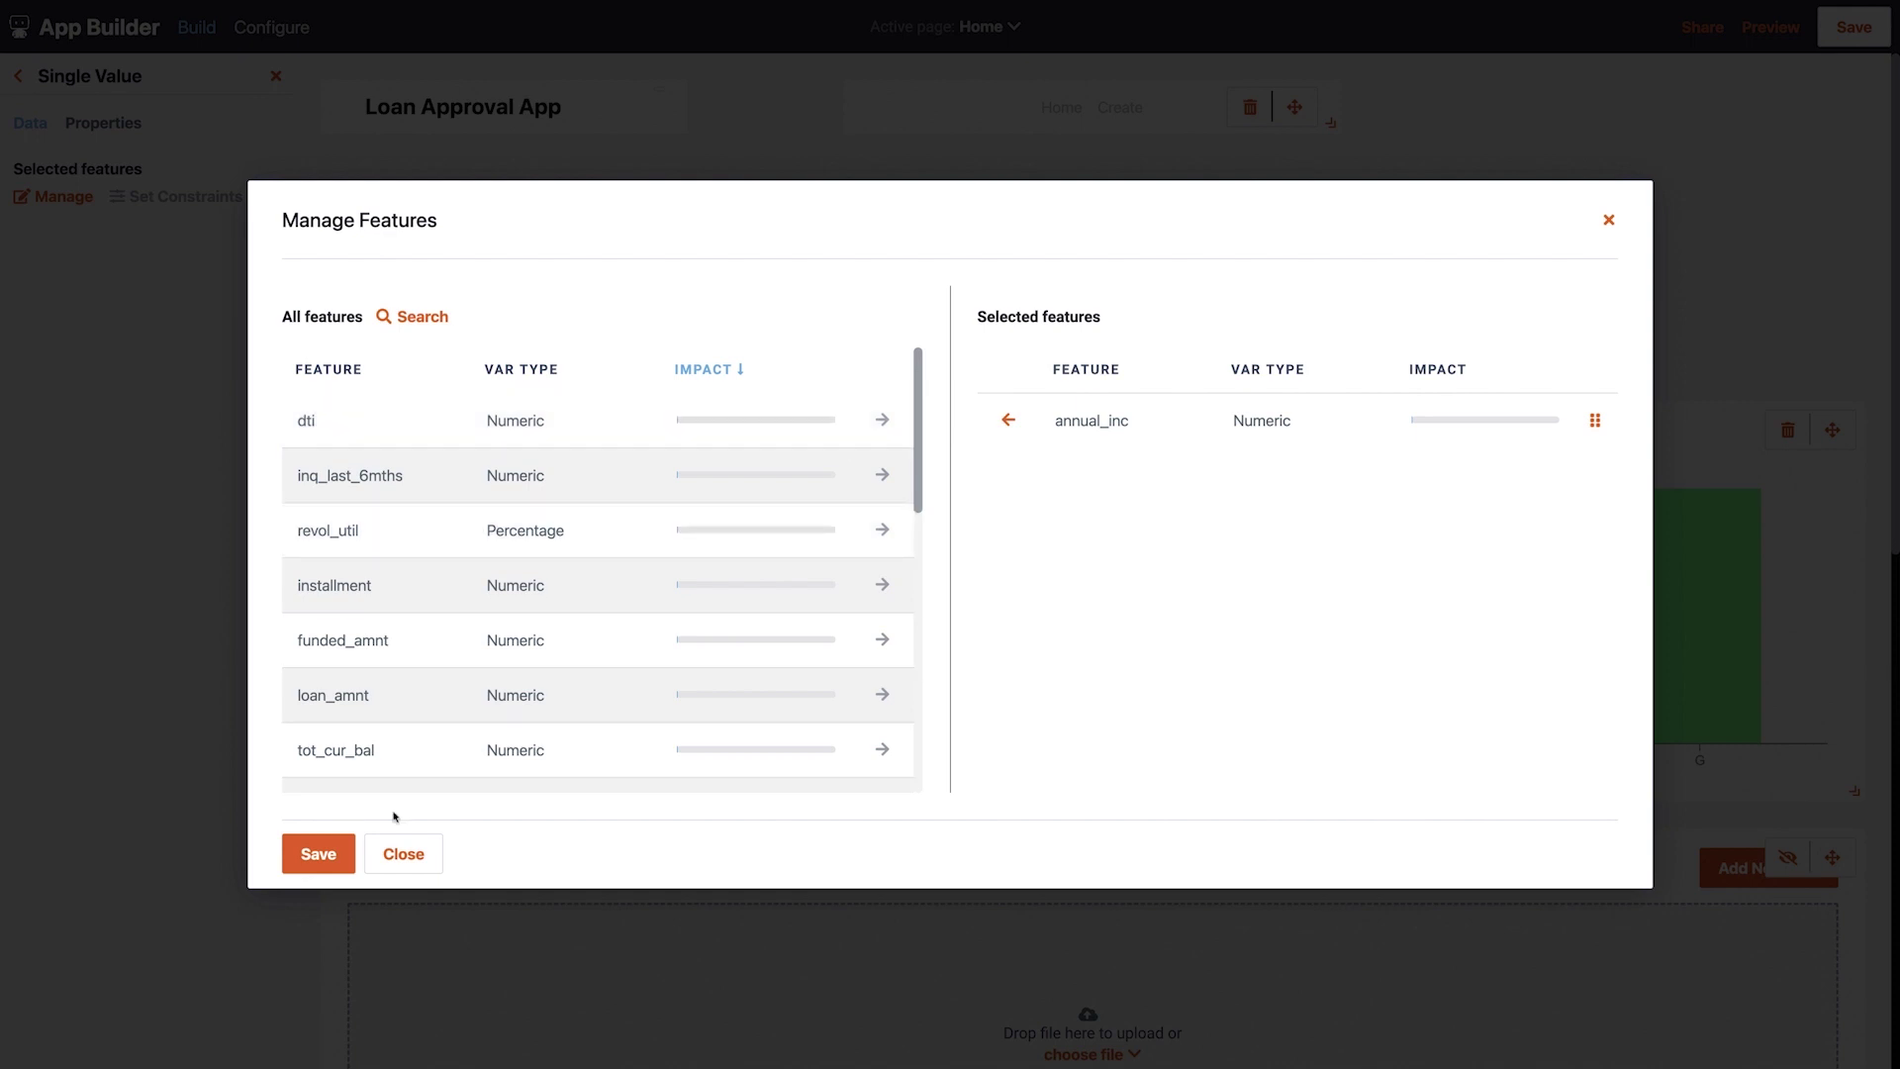
pyautogui.click(319, 855)
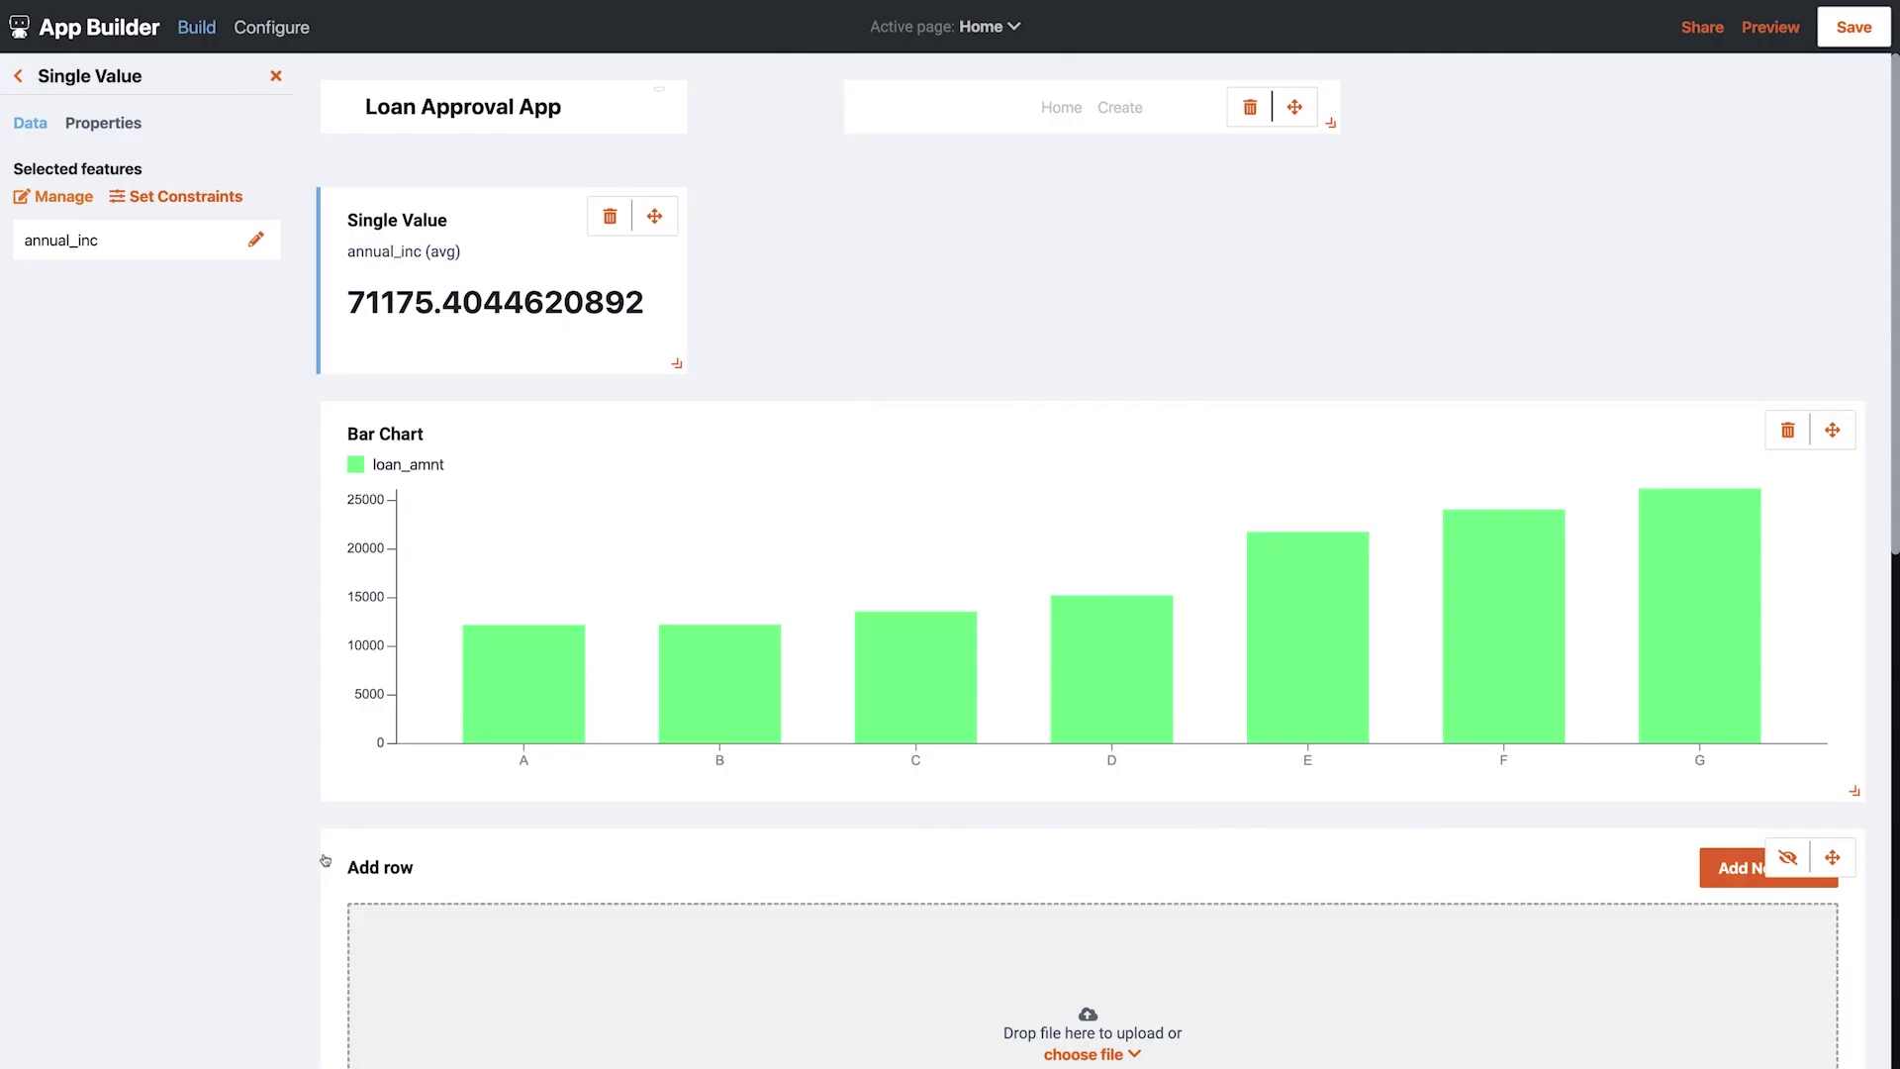
# Rename the widget 'Avg Income' and enable Assign categories to values
pyautogui.click(126, 125)
pyautogui.moveTo(123, 206); pyautogui.dragTo(29, 205)
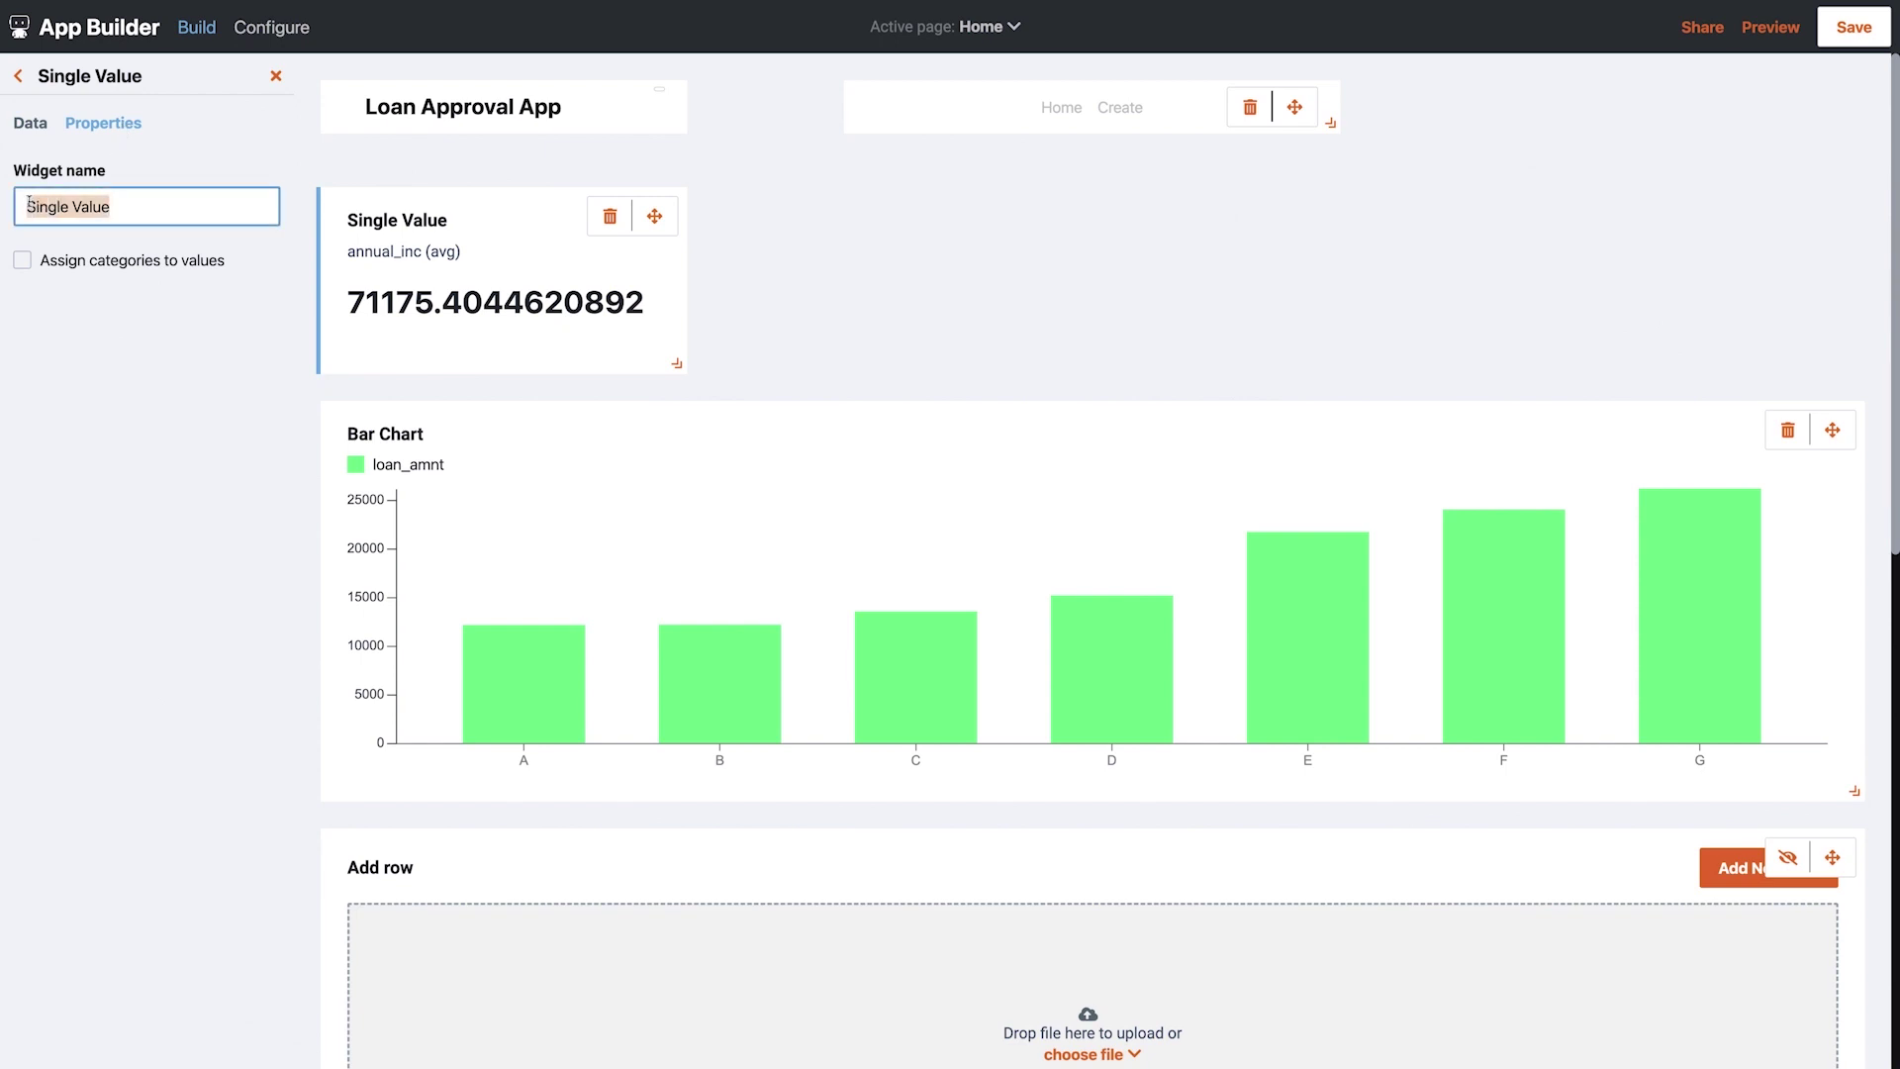
pyautogui.write('Avg Income')
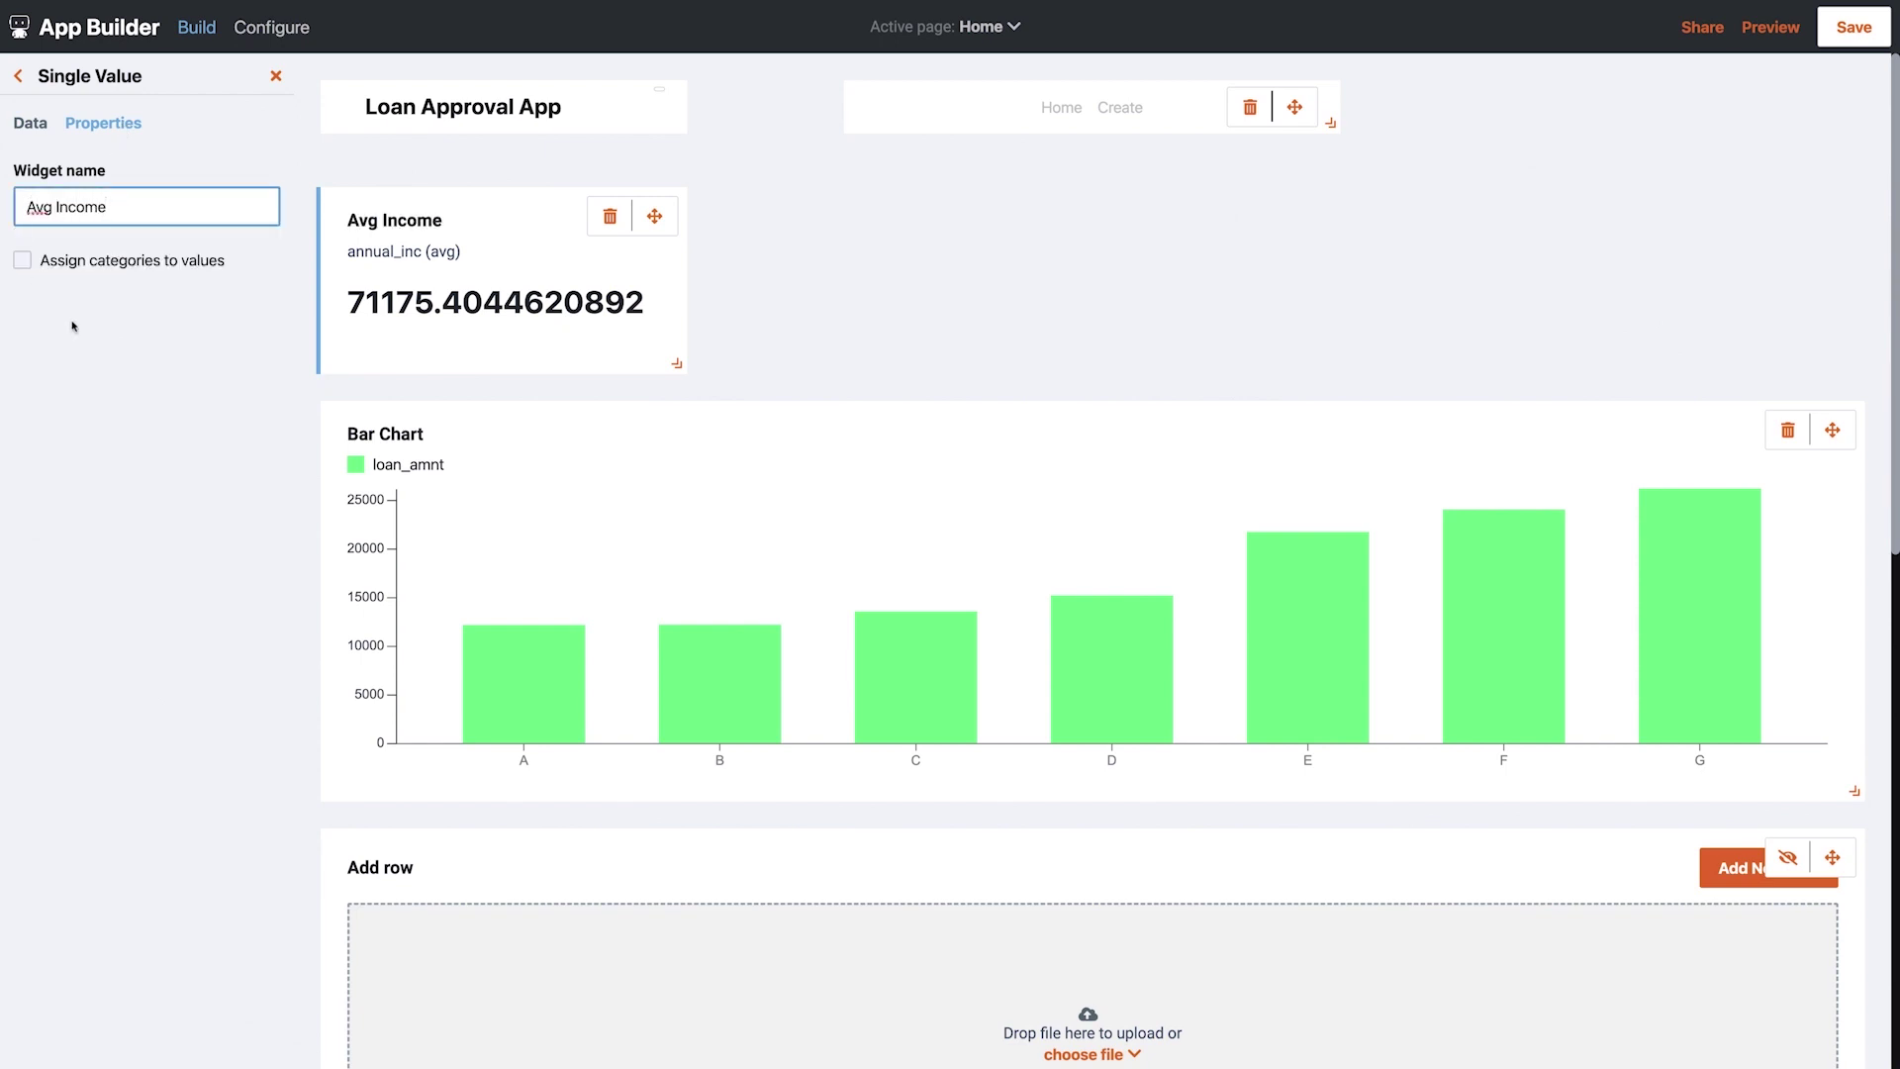
pyautogui.click(71, 325)
pyautogui.click(22, 261)
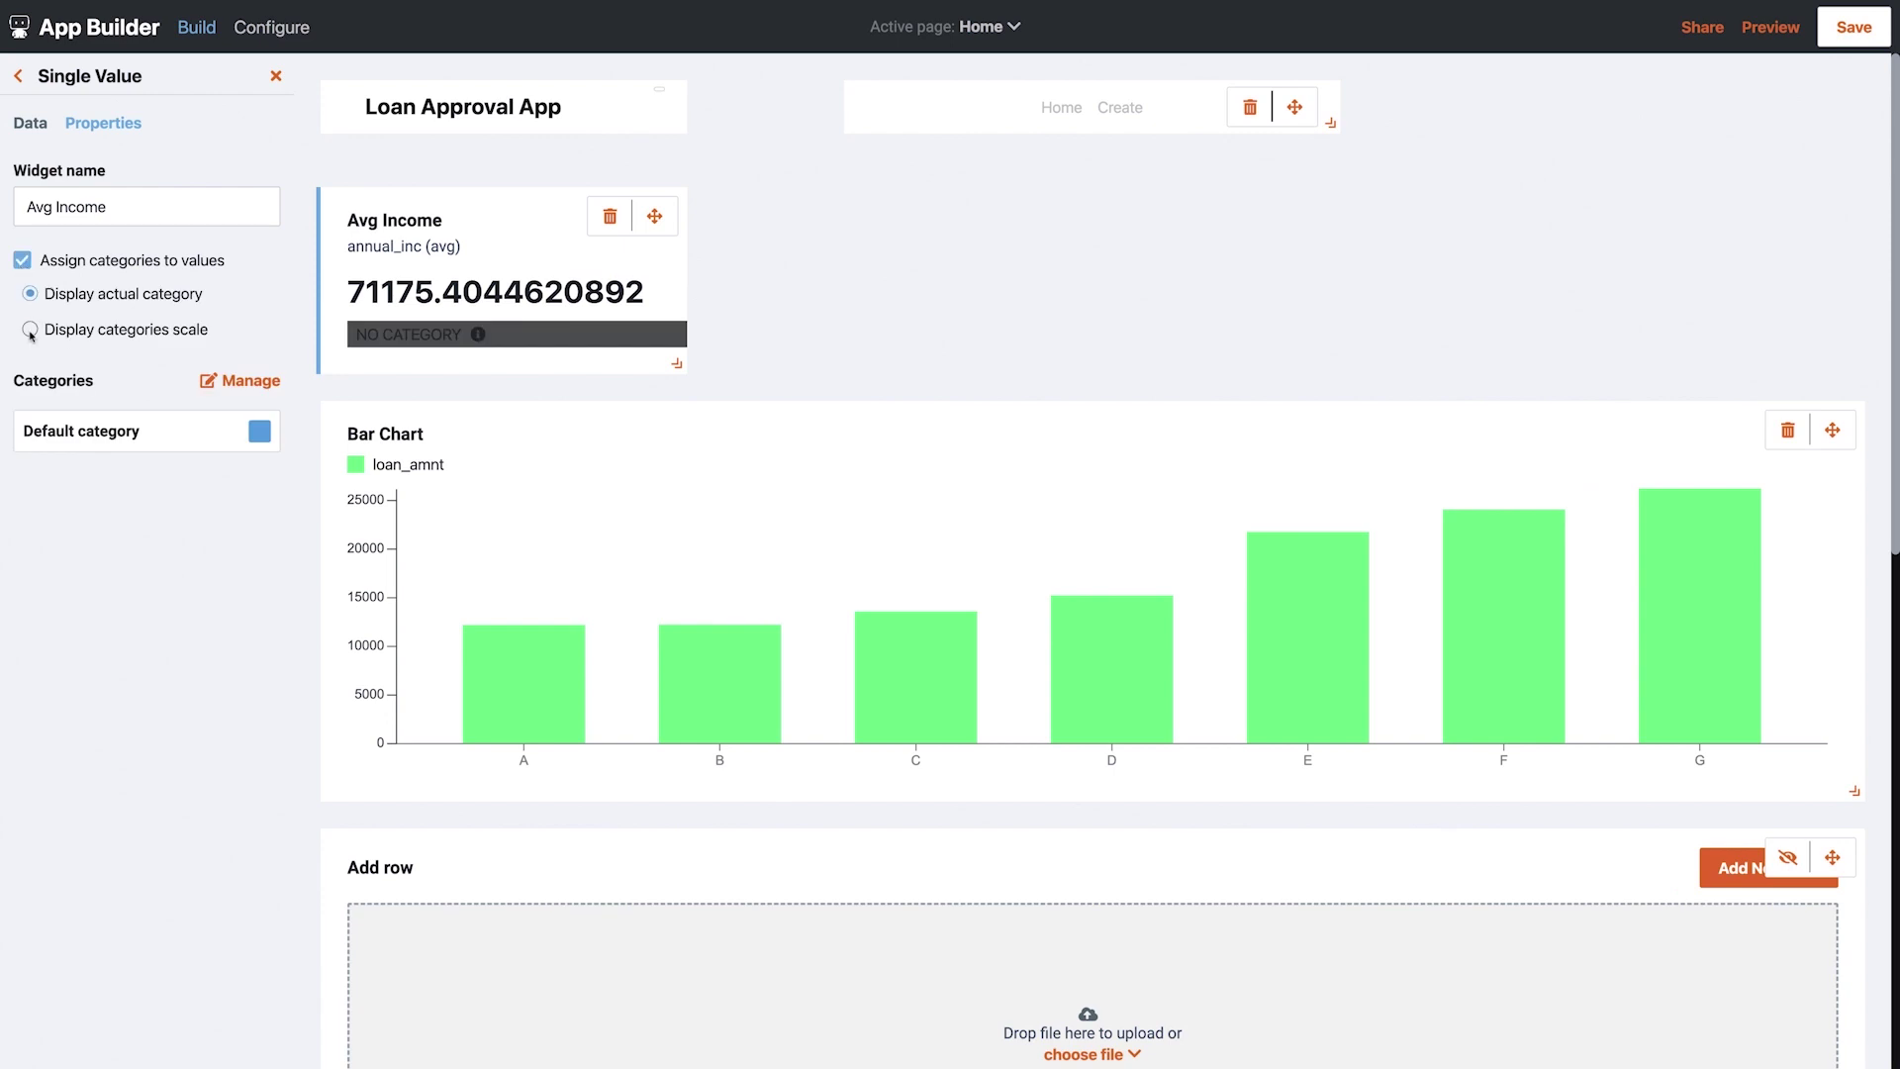
# Define a red HIGH income category for the top income range
pyautogui.click(240, 384)
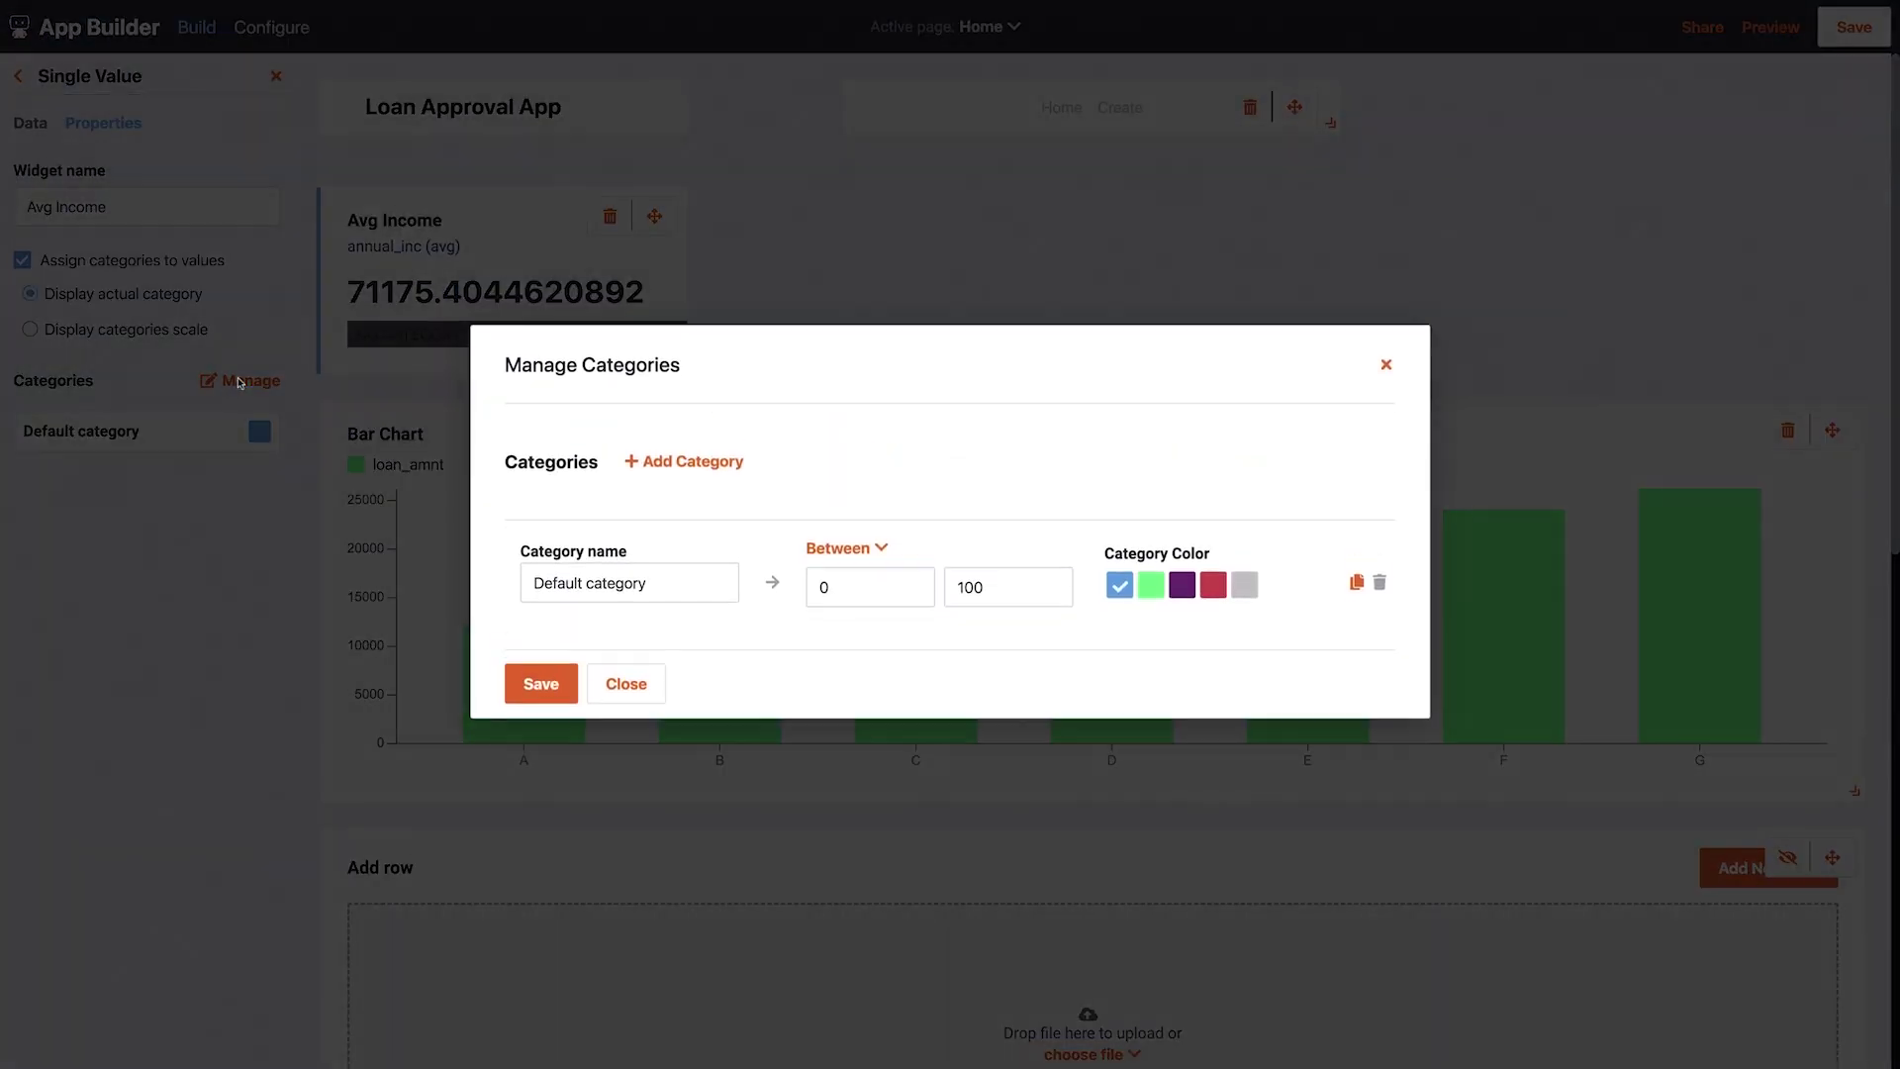
pyautogui.moveTo(677, 594); pyautogui.dragTo(500, 597)
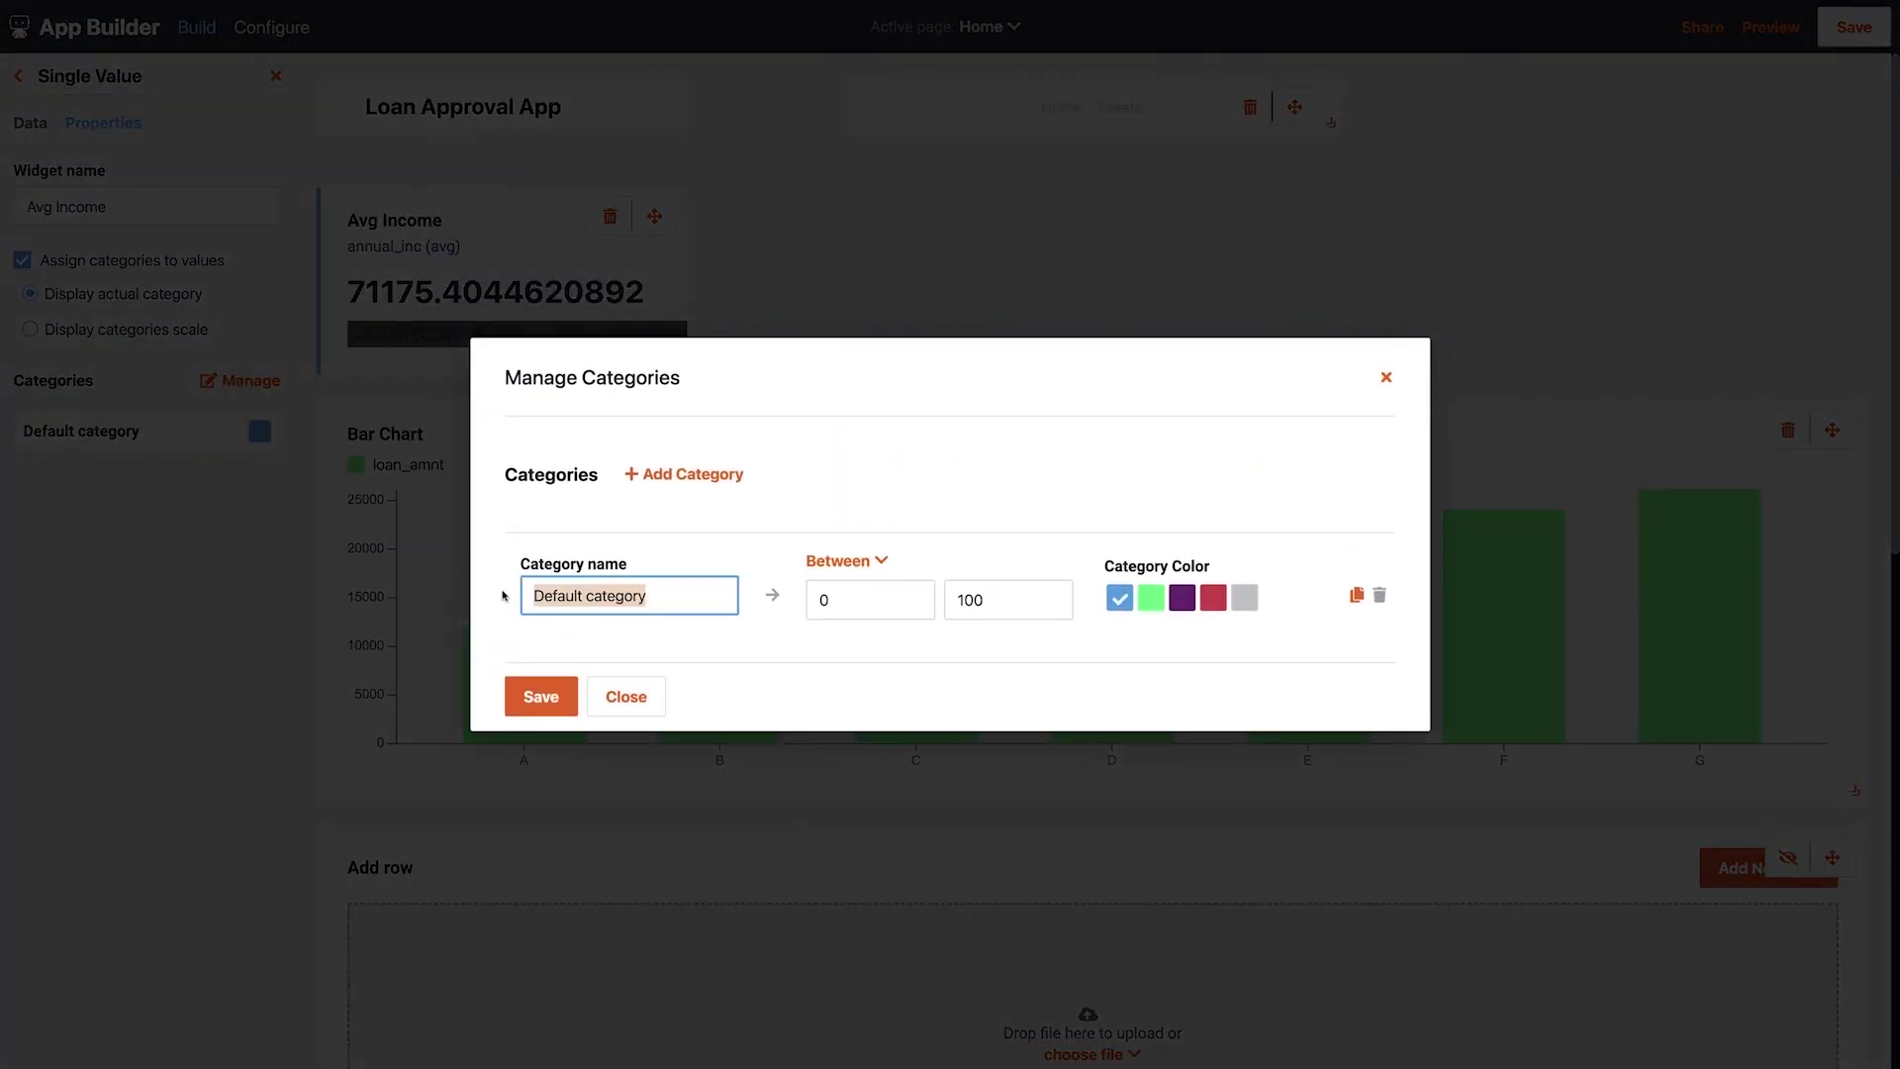
pyautogui.write('HIGH')
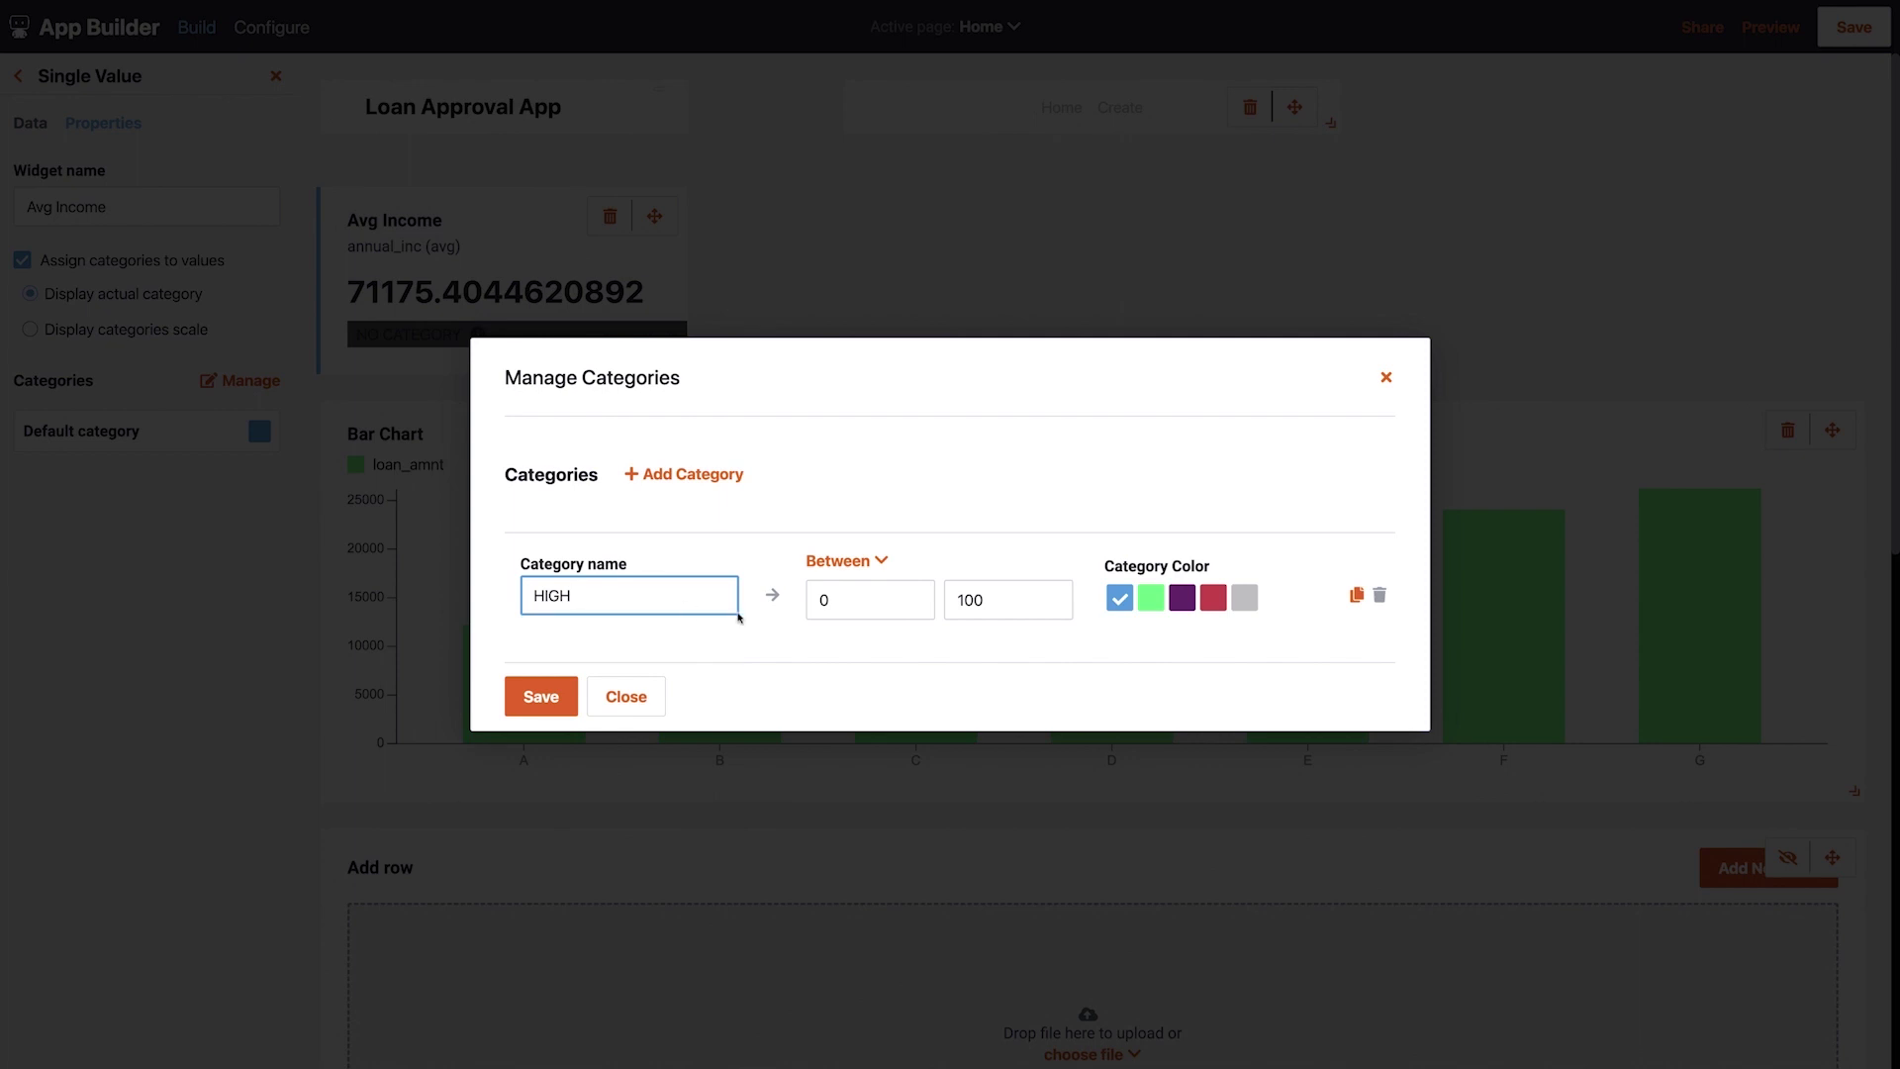
pyautogui.moveTo(836, 600); pyautogui.dragTo(812, 600)
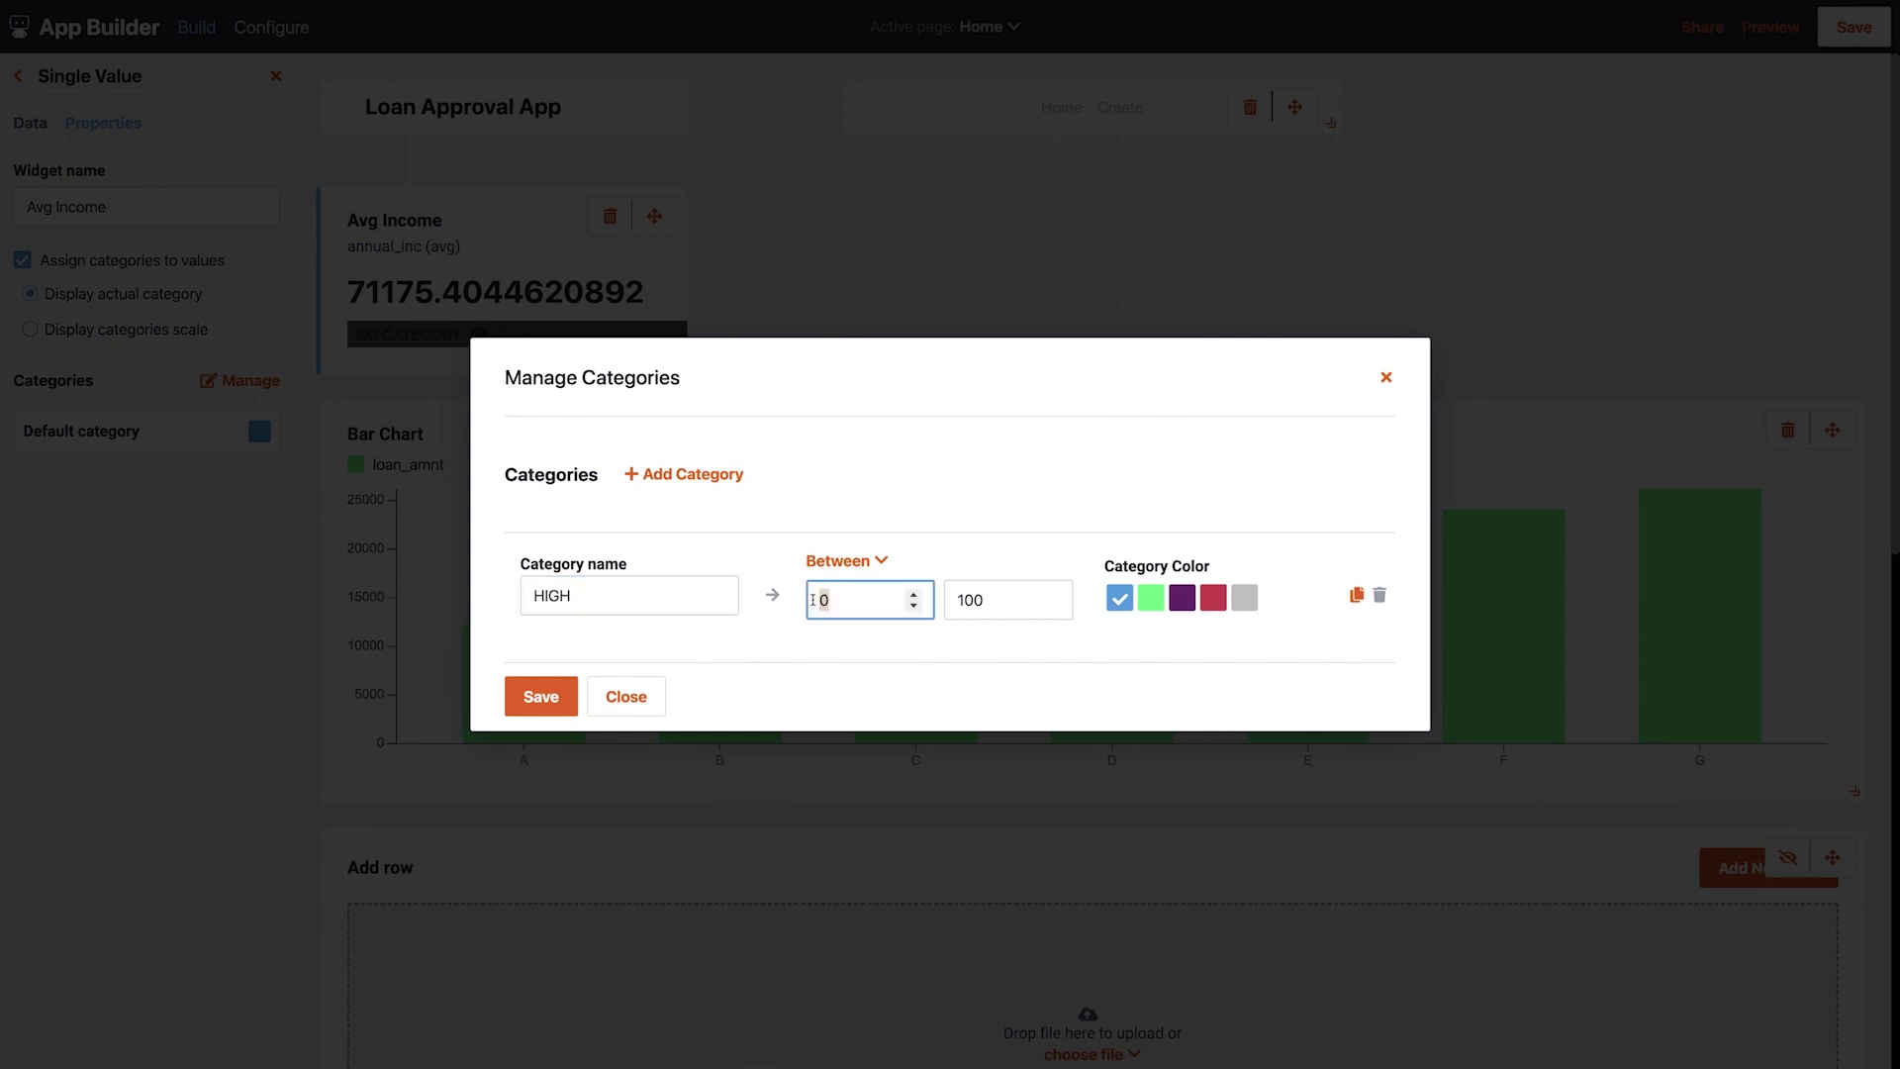
pyautogui.write('80000')
pyautogui.click(999, 584)
pyautogui.write('000')
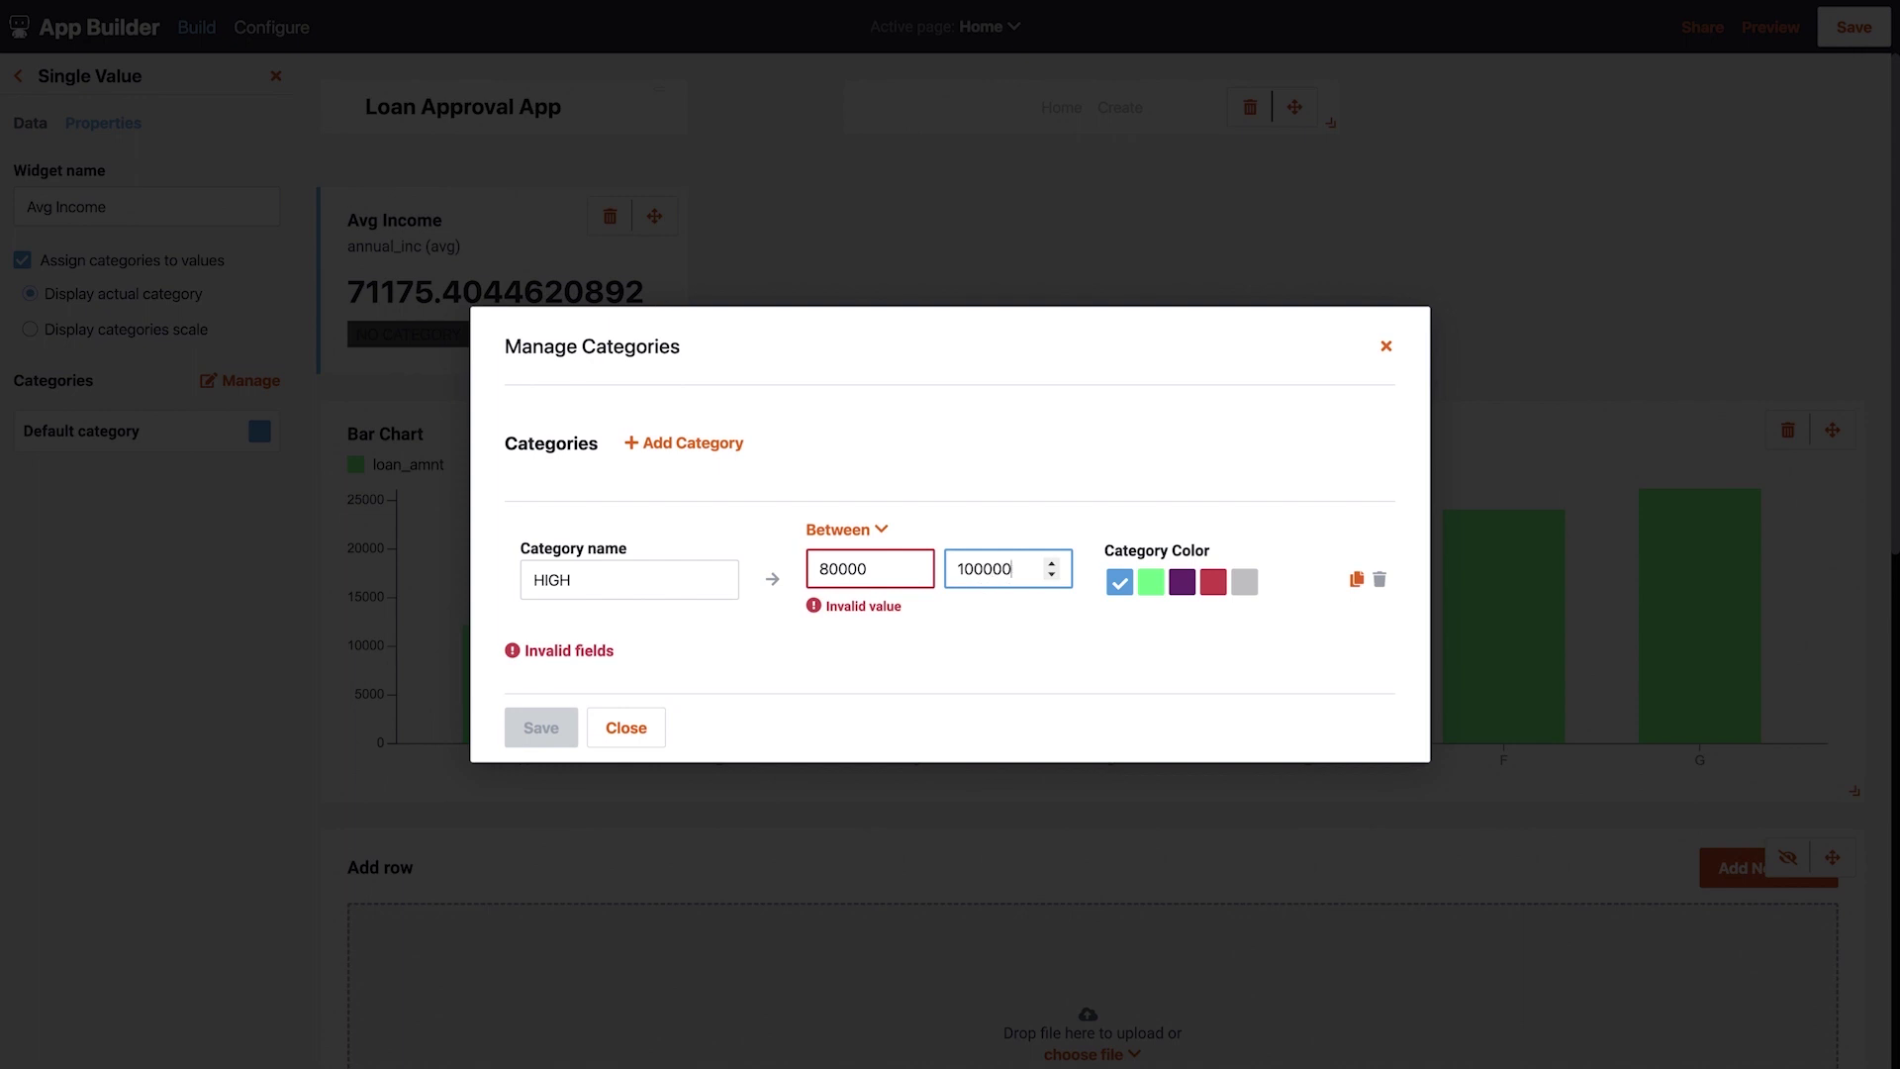
pyautogui.click(1213, 582)
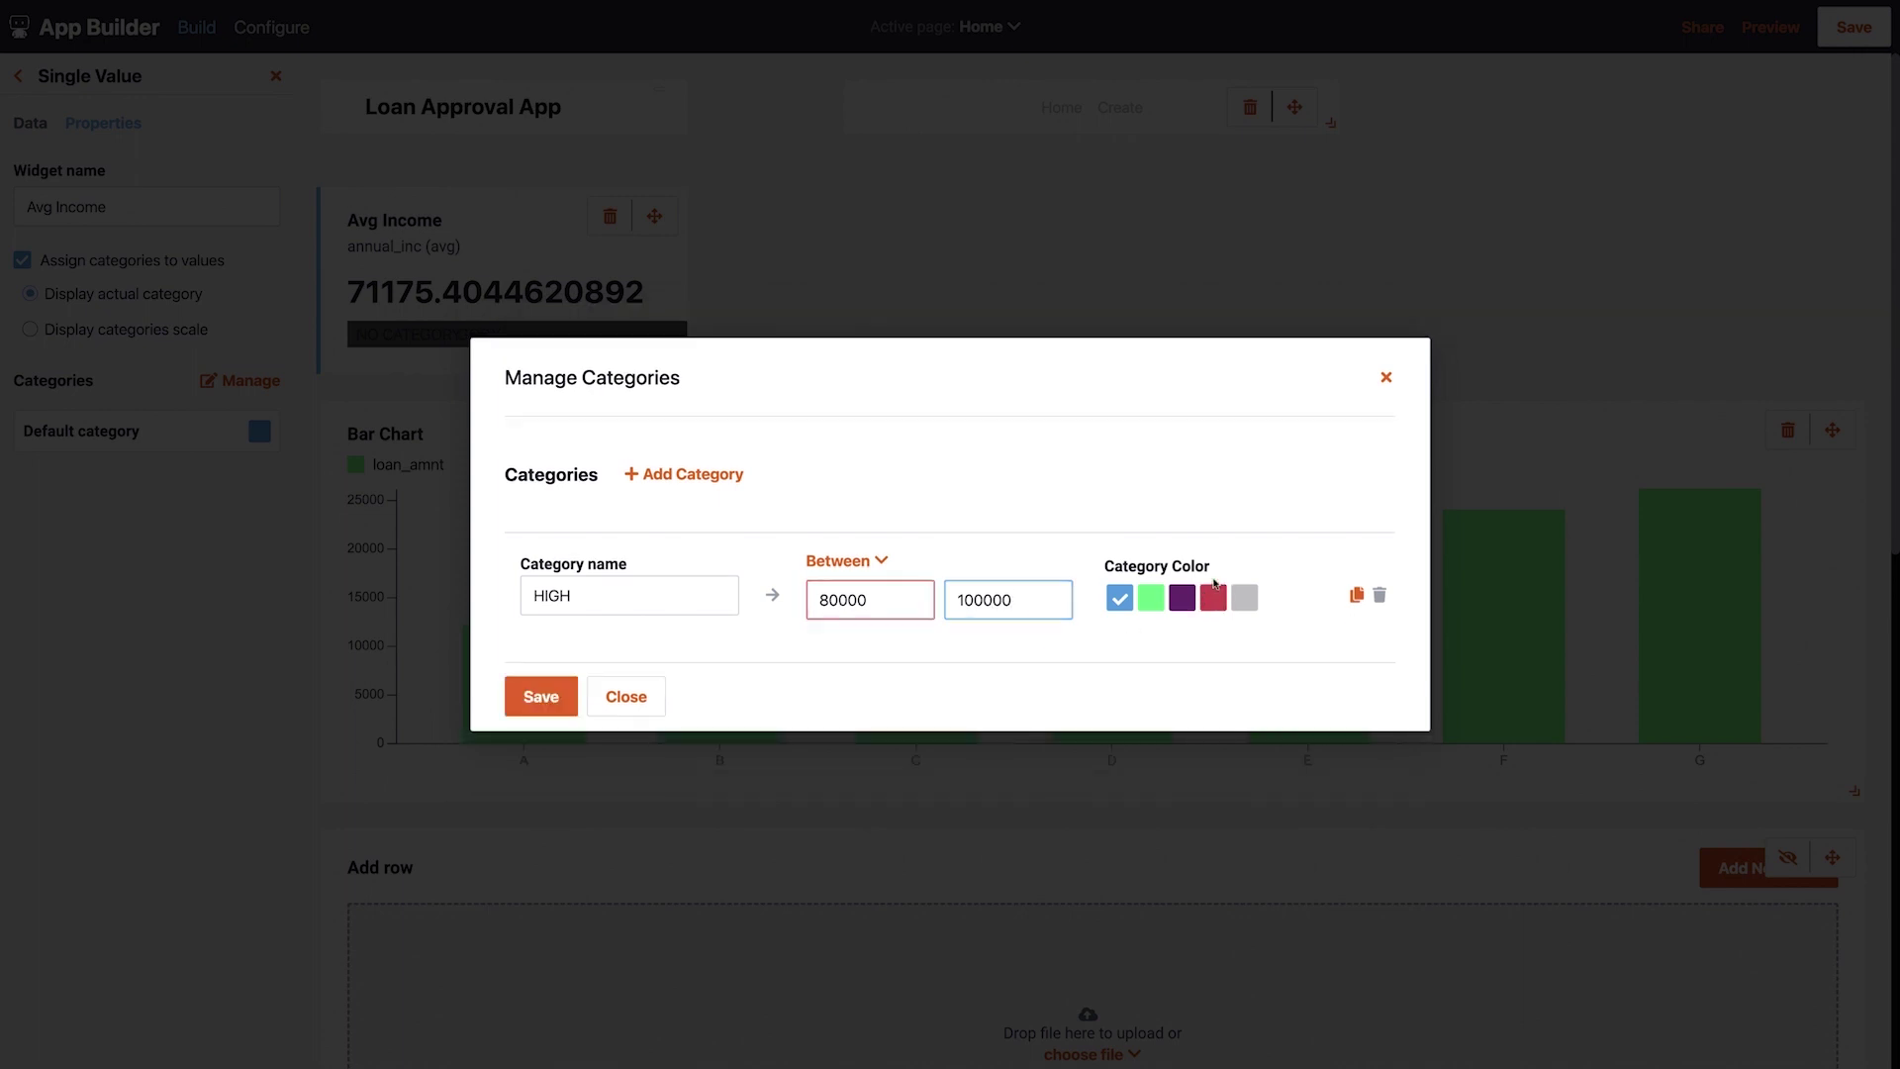
# Add a MED category (50000–80000) and a green LOW category (up to 50000), then save
pyautogui.click(716, 479)
pyautogui.write('MED')
pyautogui.click(833, 649)
pyautogui.write('50000')
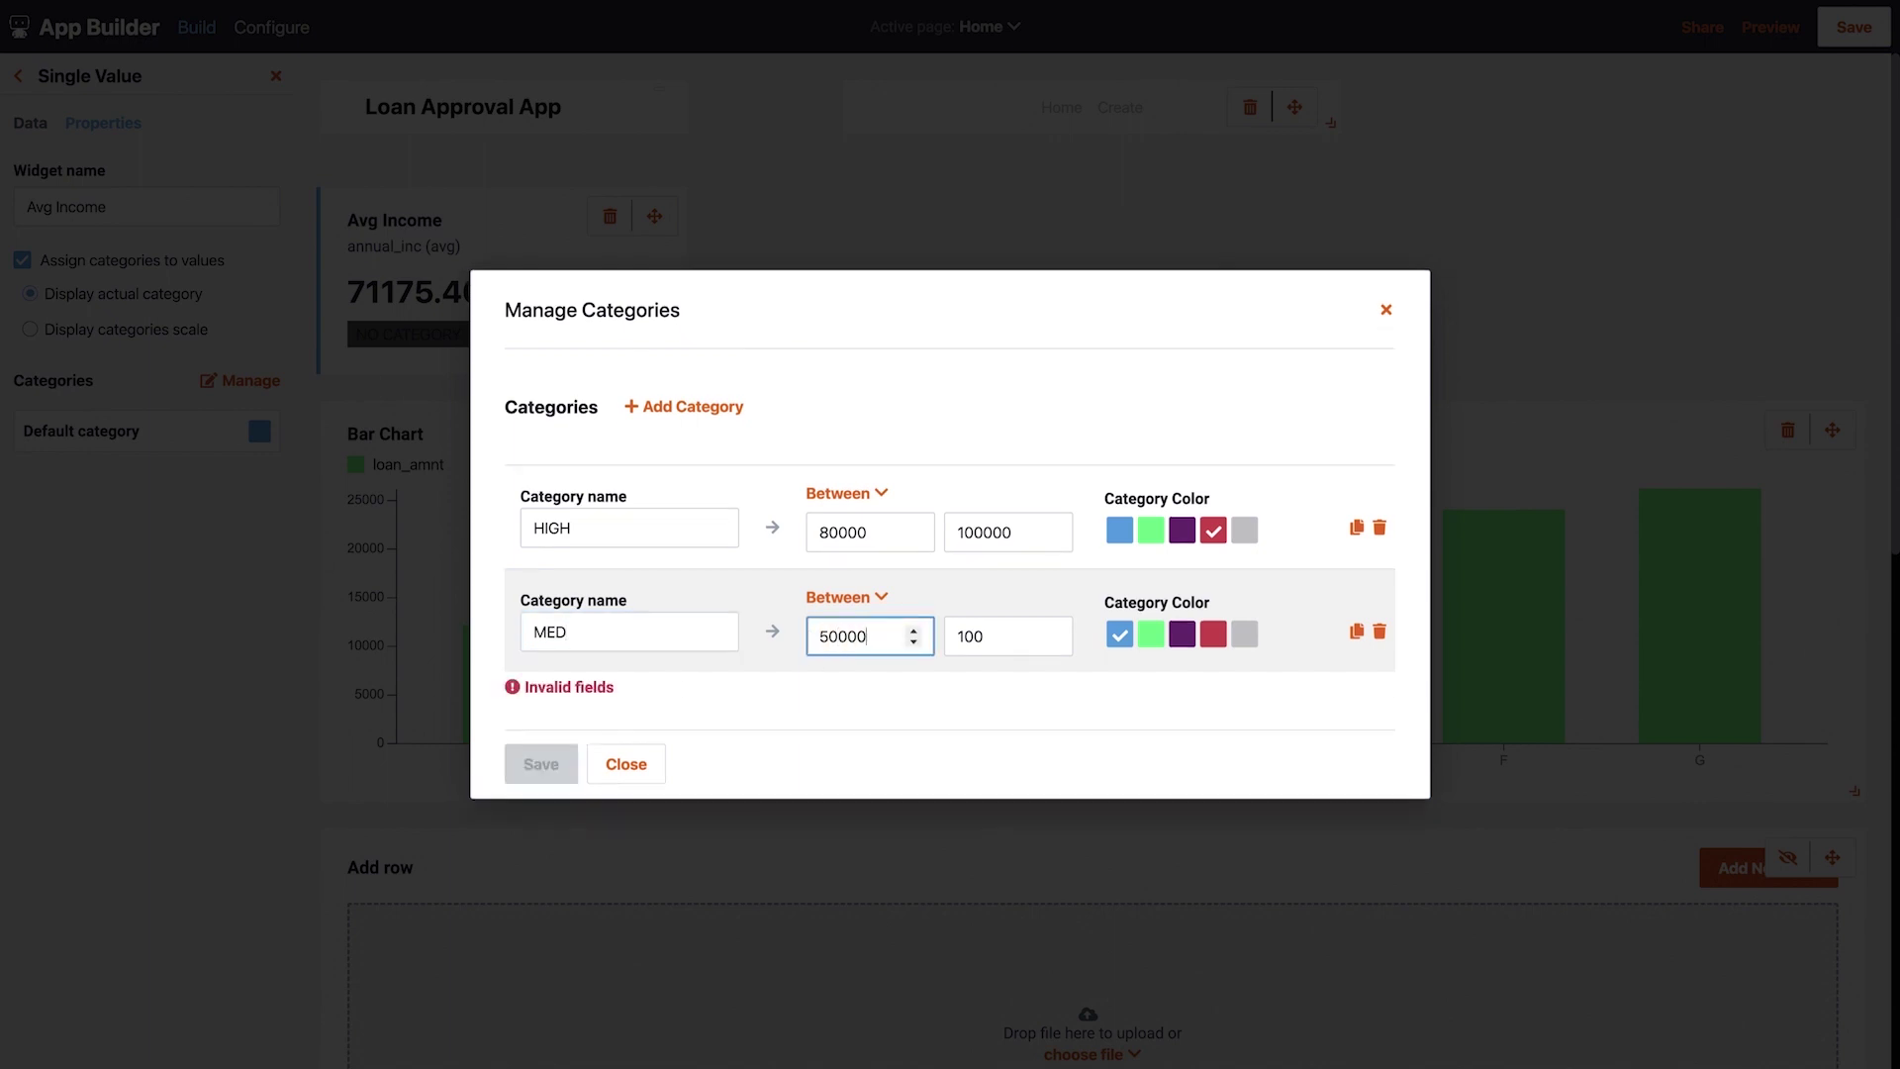
pyautogui.press('Tab')
pyautogui.write('80000')
pyautogui.click(683, 407)
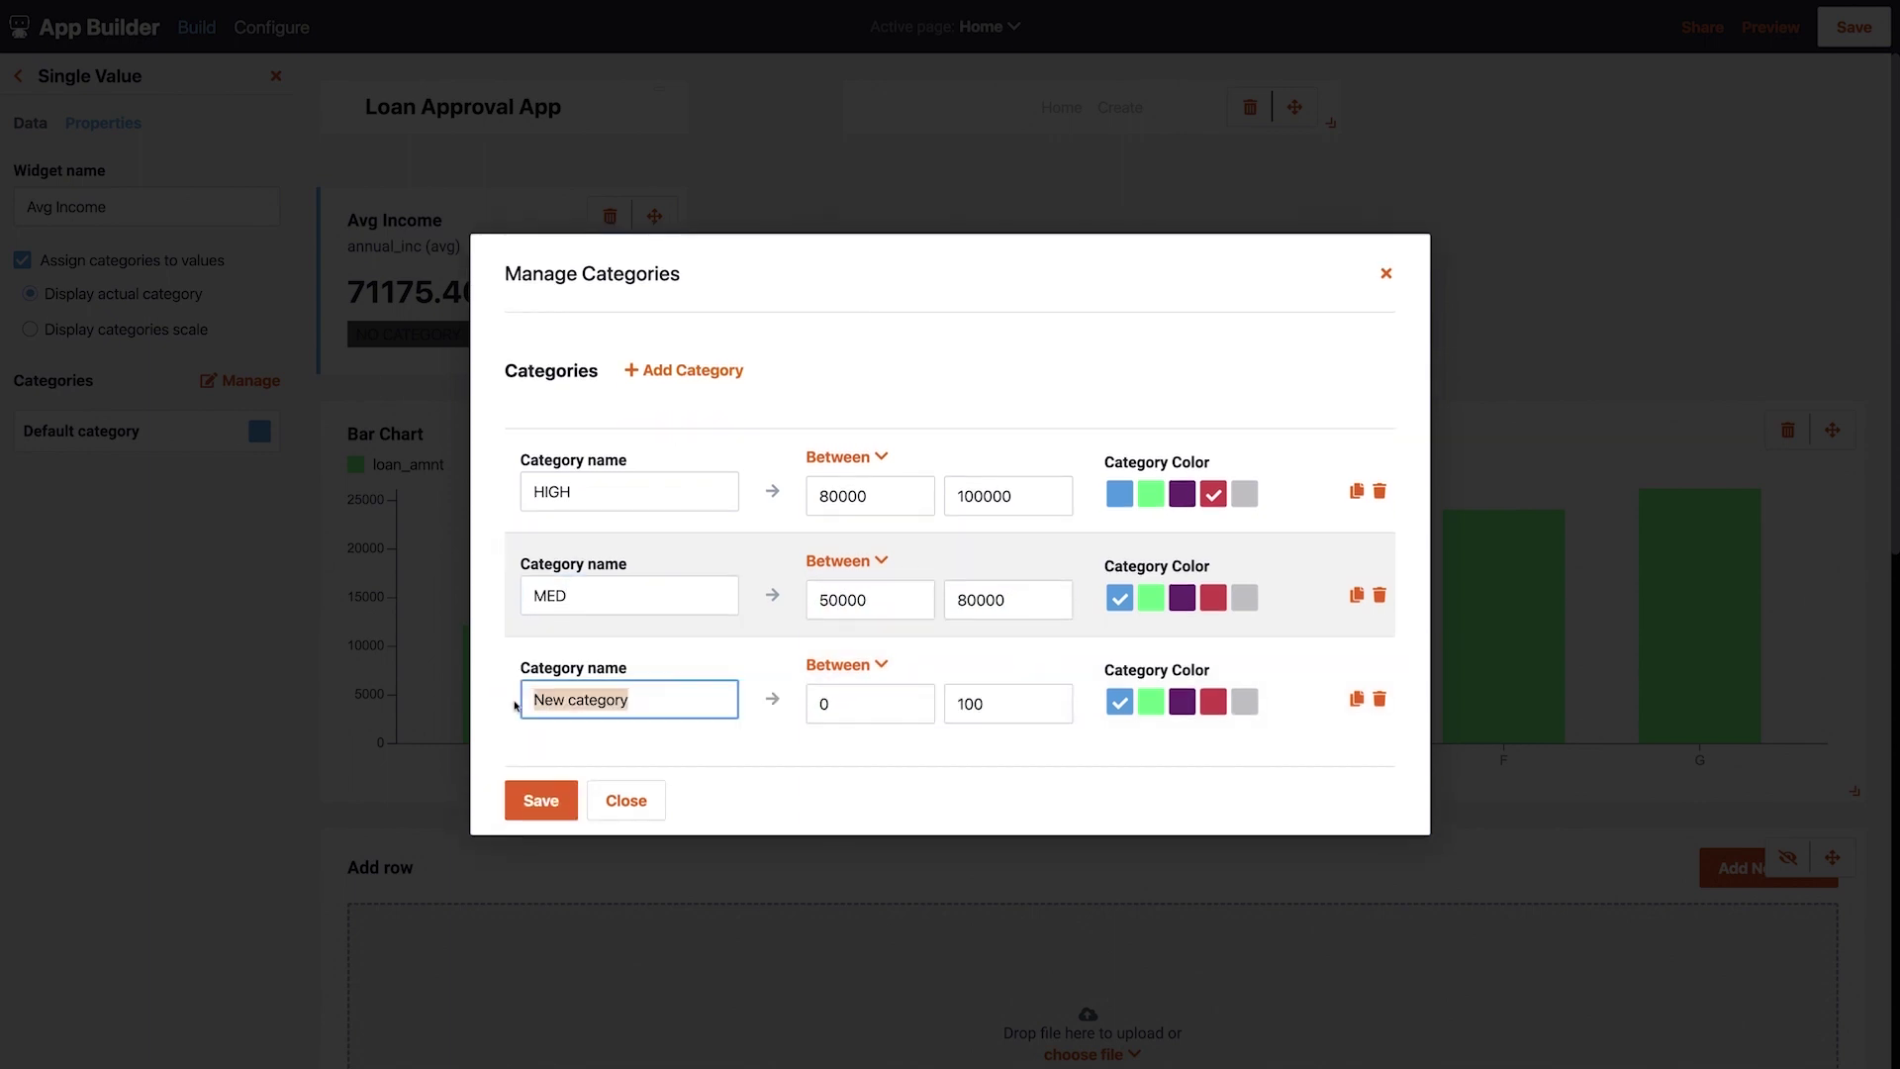
pyautogui.write('LOW')
pyautogui.doubleClick(948, 702)
pyautogui.write('50000')
pyautogui.click(1150, 701)
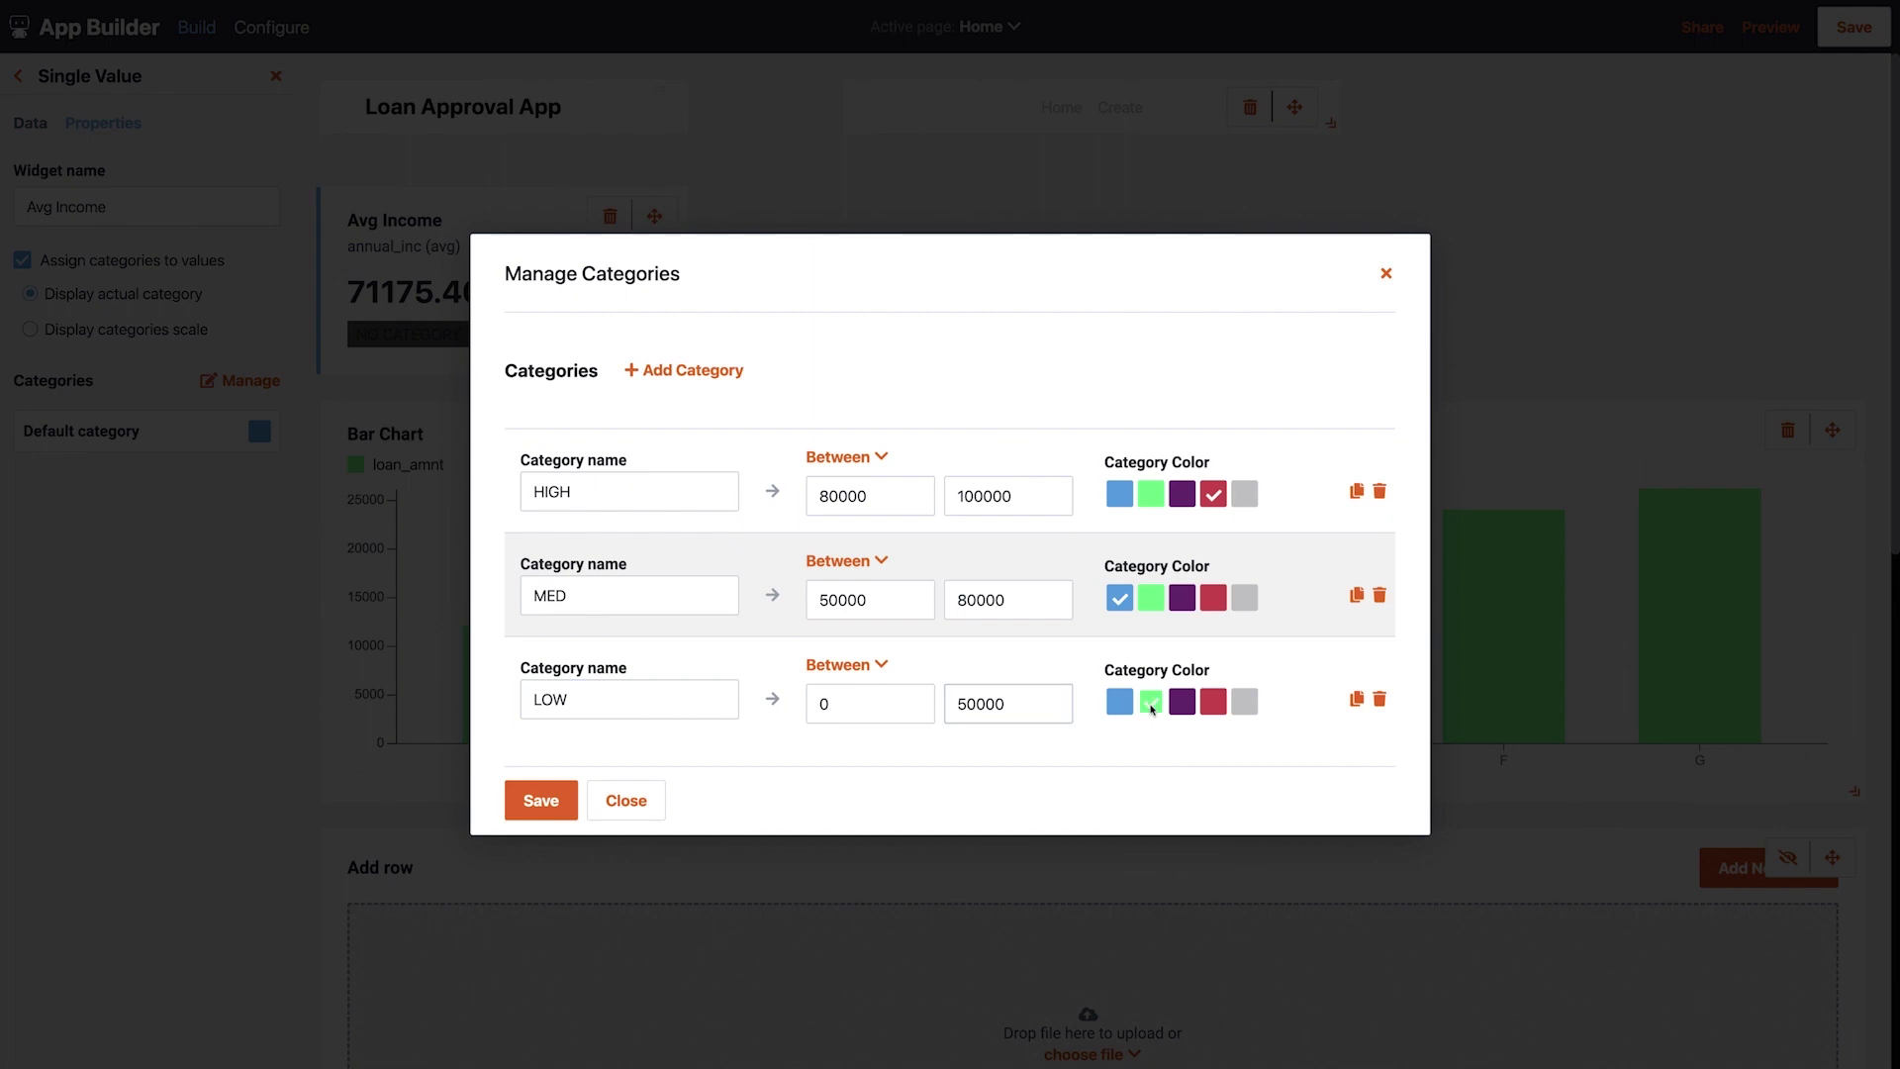
pyautogui.click(559, 799)
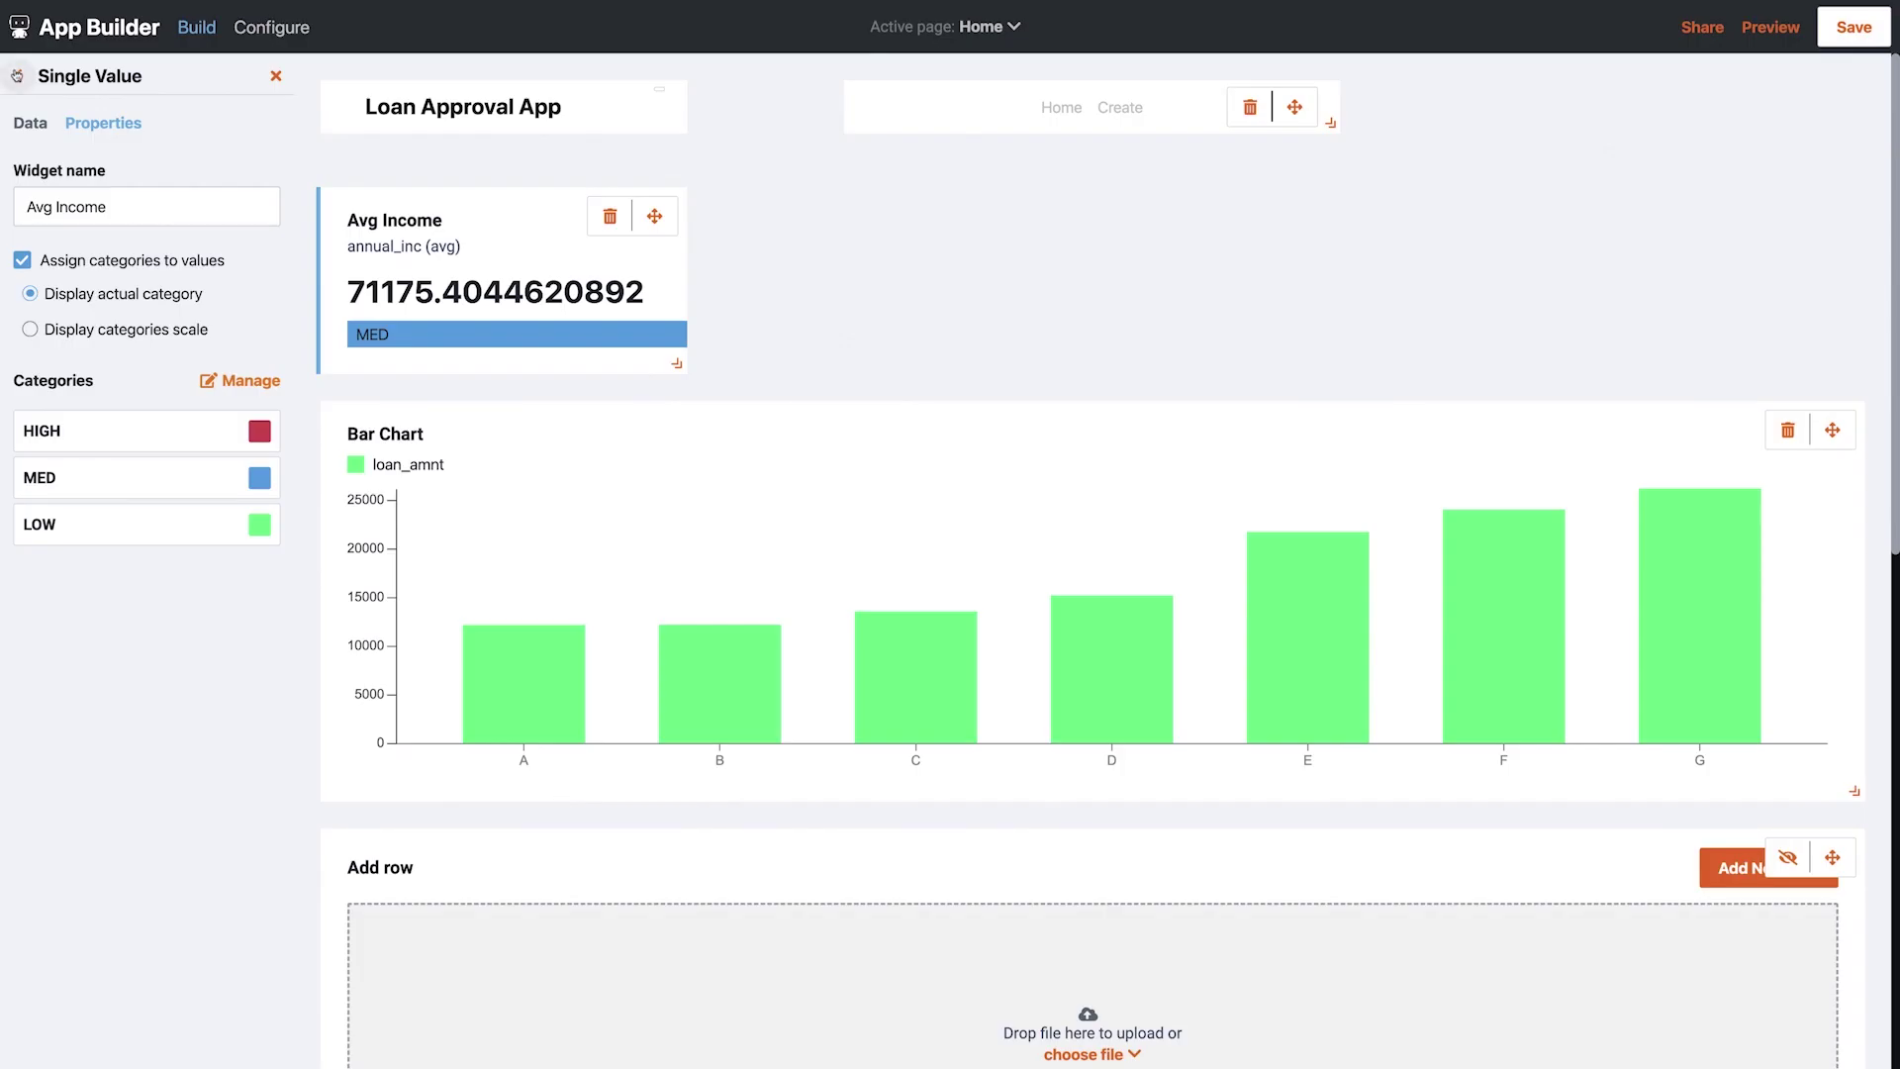
# Add another Single Value widget below Avg Income showing average loan_amnt
pyautogui.click(17, 75)
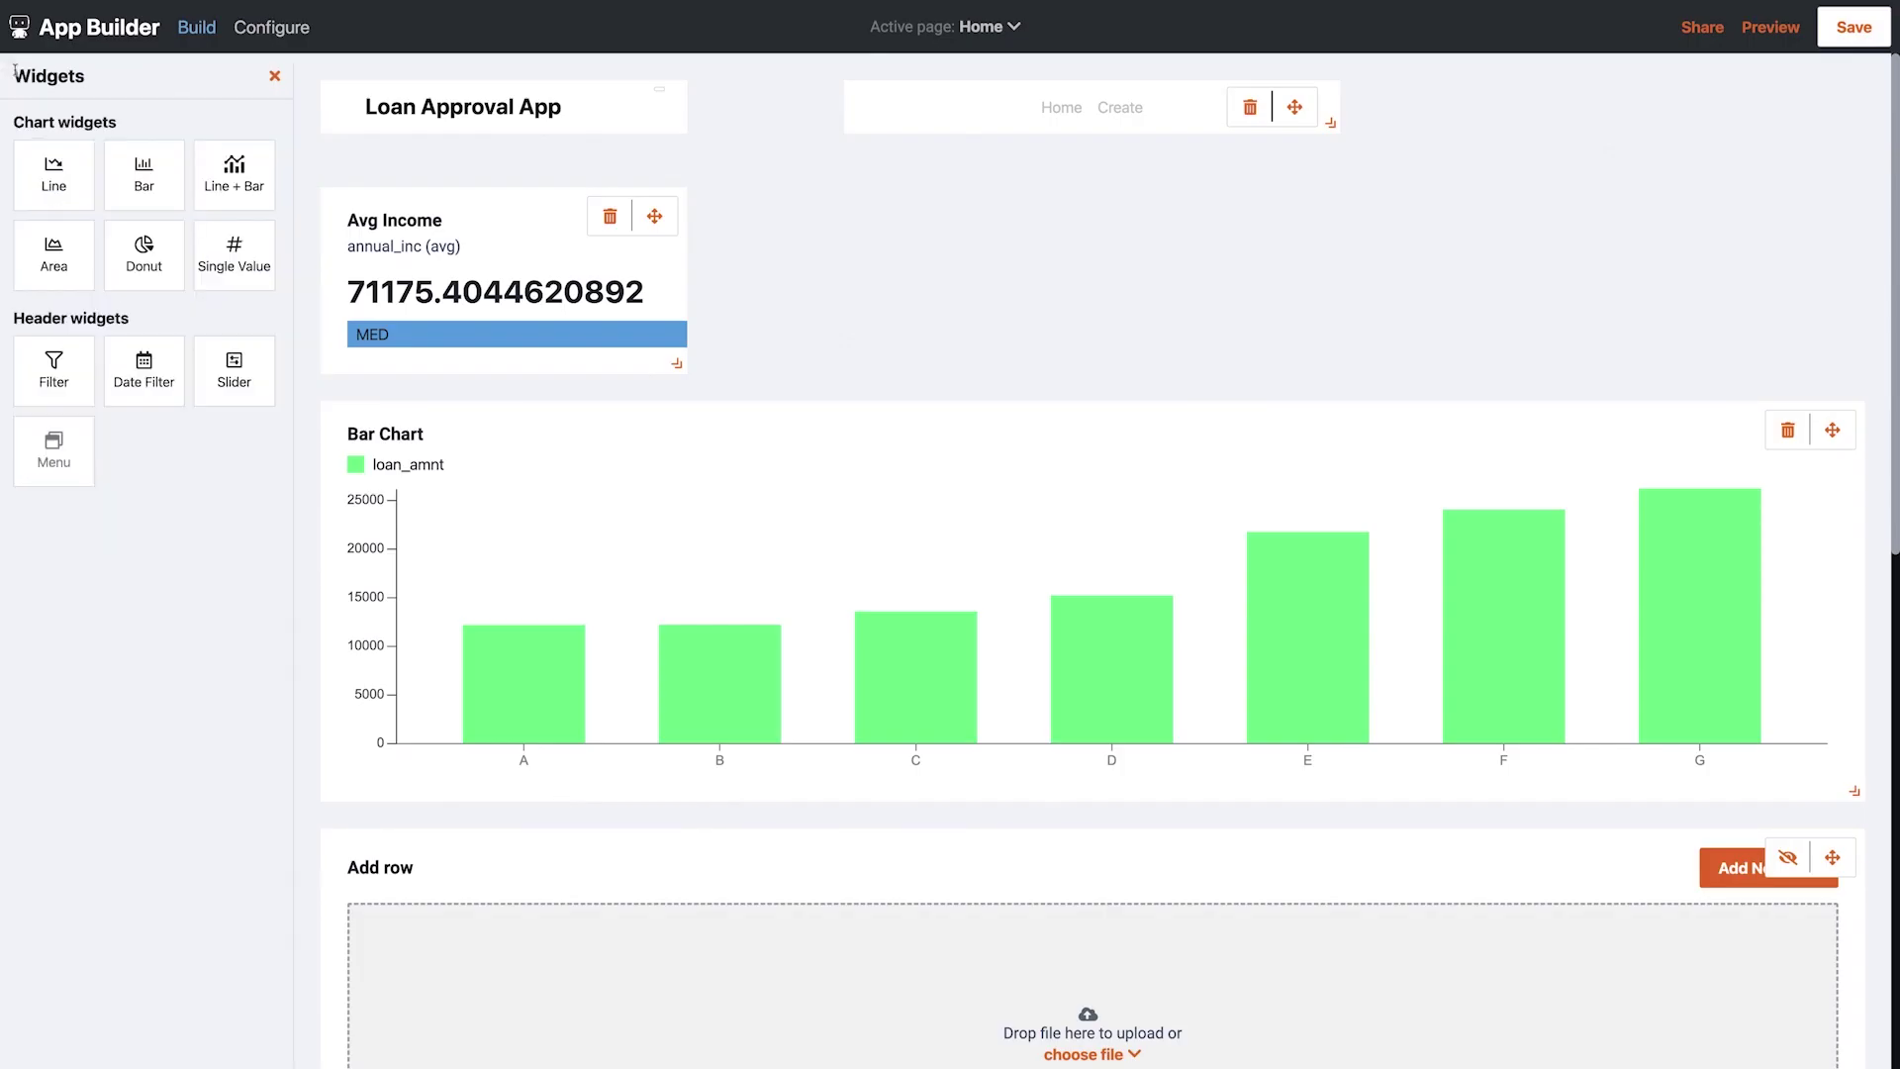
pyautogui.moveTo(236, 256); pyautogui.dragTo(435, 523)
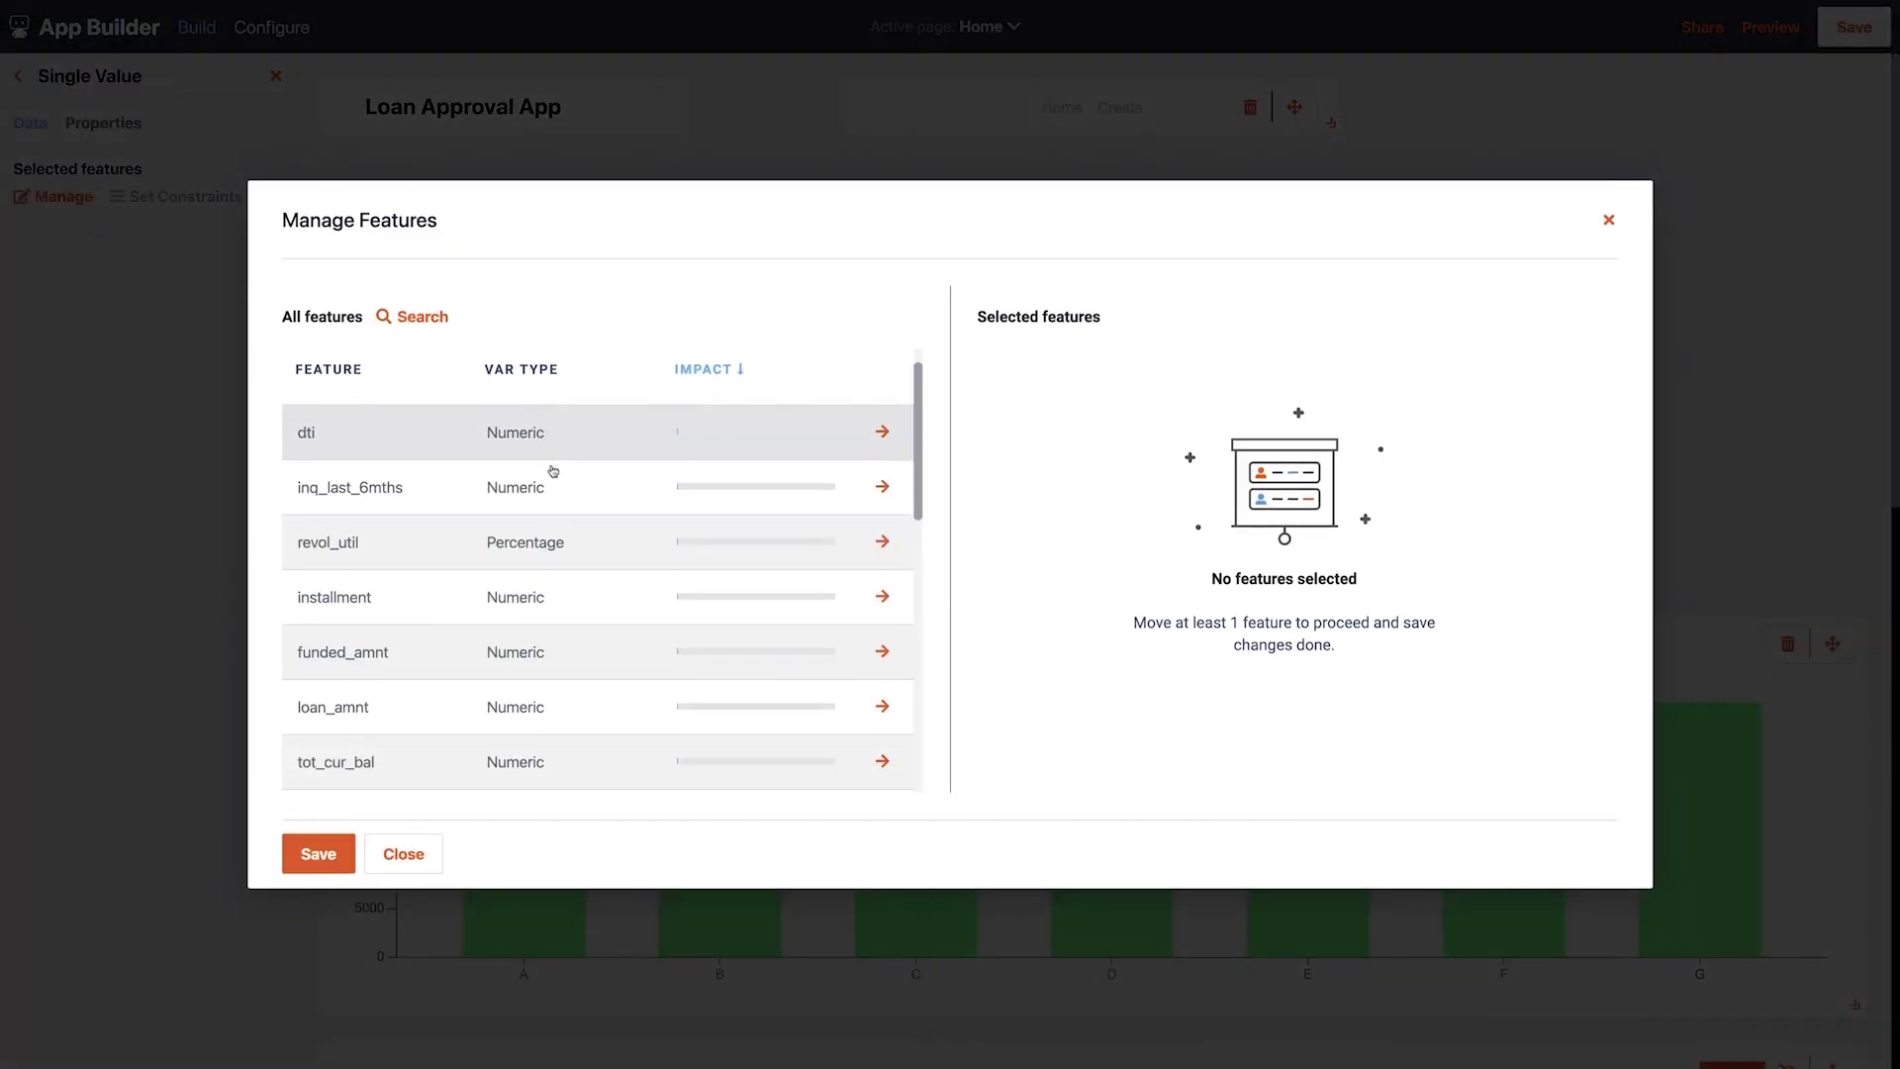
pyautogui.scroll(-1, 742, 544)
pyautogui.click(882, 608)
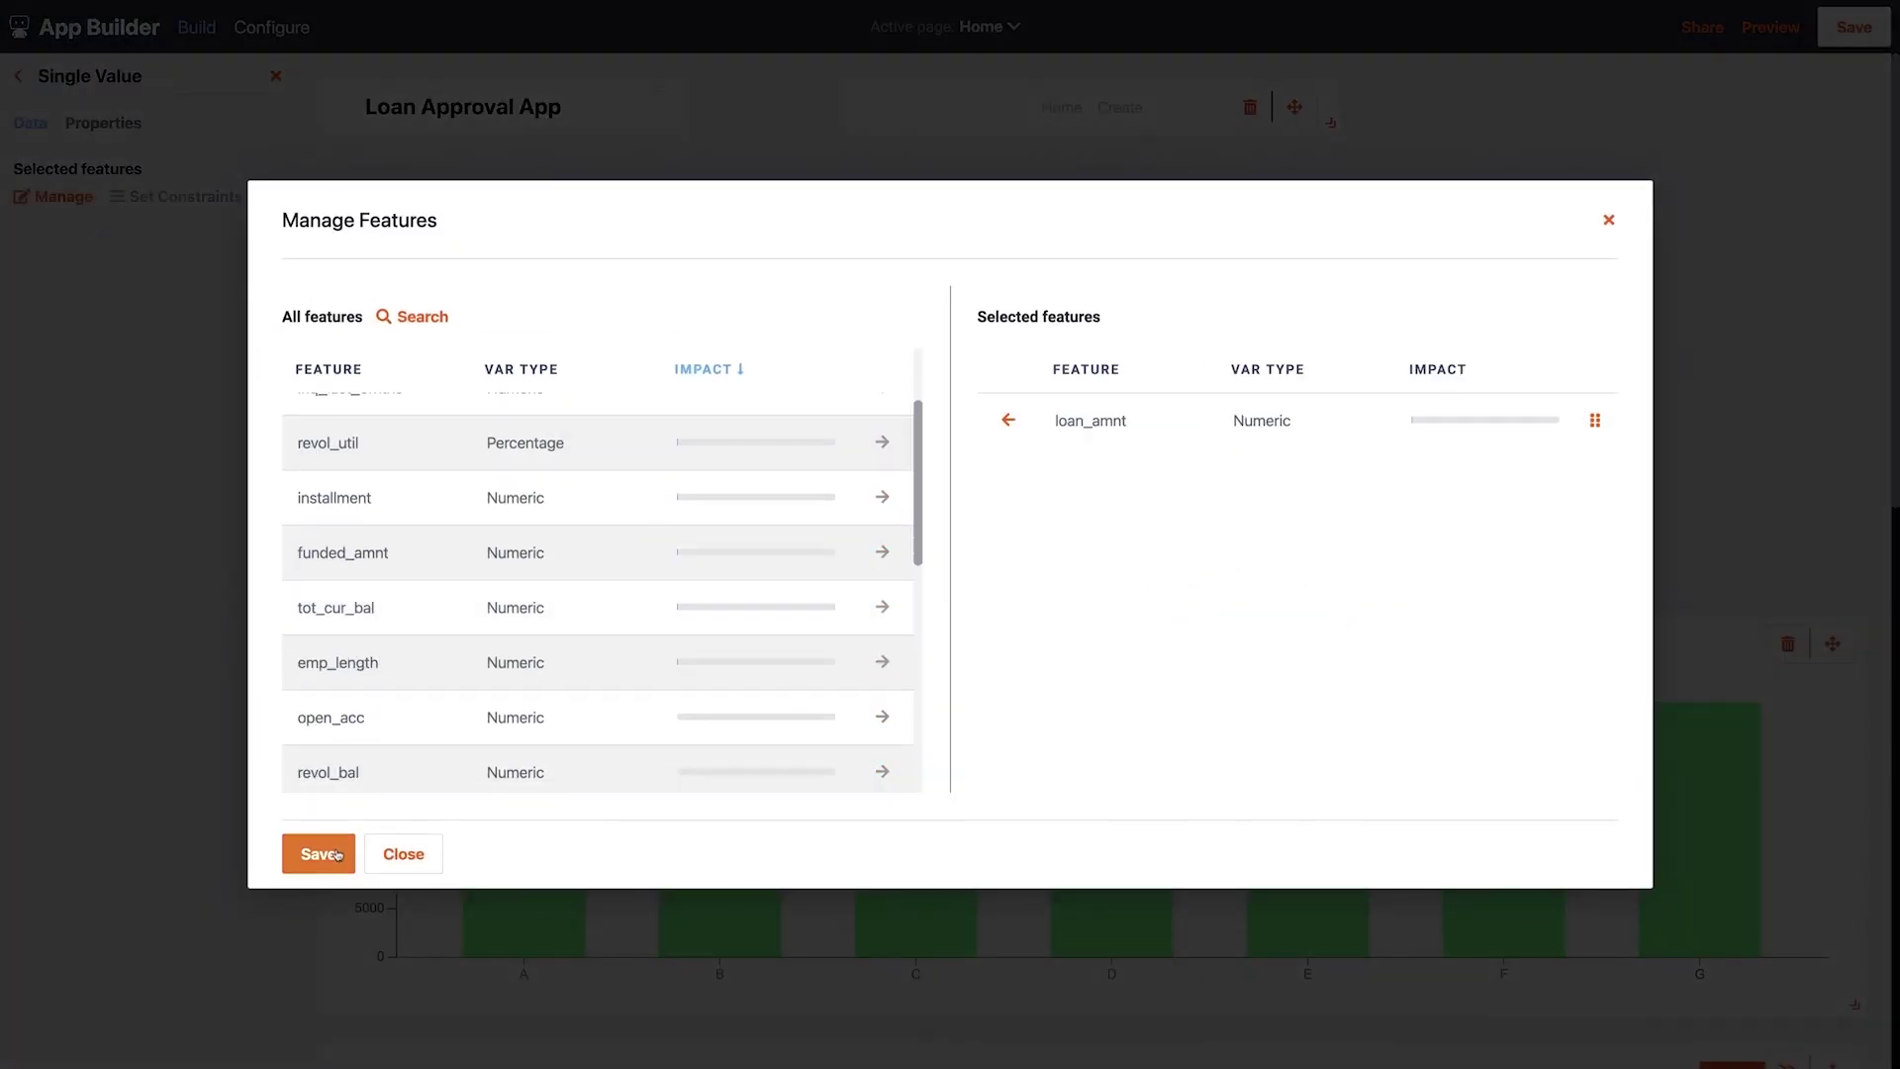
pyautogui.click(317, 853)
# Name it 'Avg Loan Amt', assign categories, and place it beside Avg Income
pyautogui.click(103, 122)
pyautogui.moveTo(110, 207); pyautogui.dragTo(22, 210)
pyautogui.write('Avg Loan Amt')
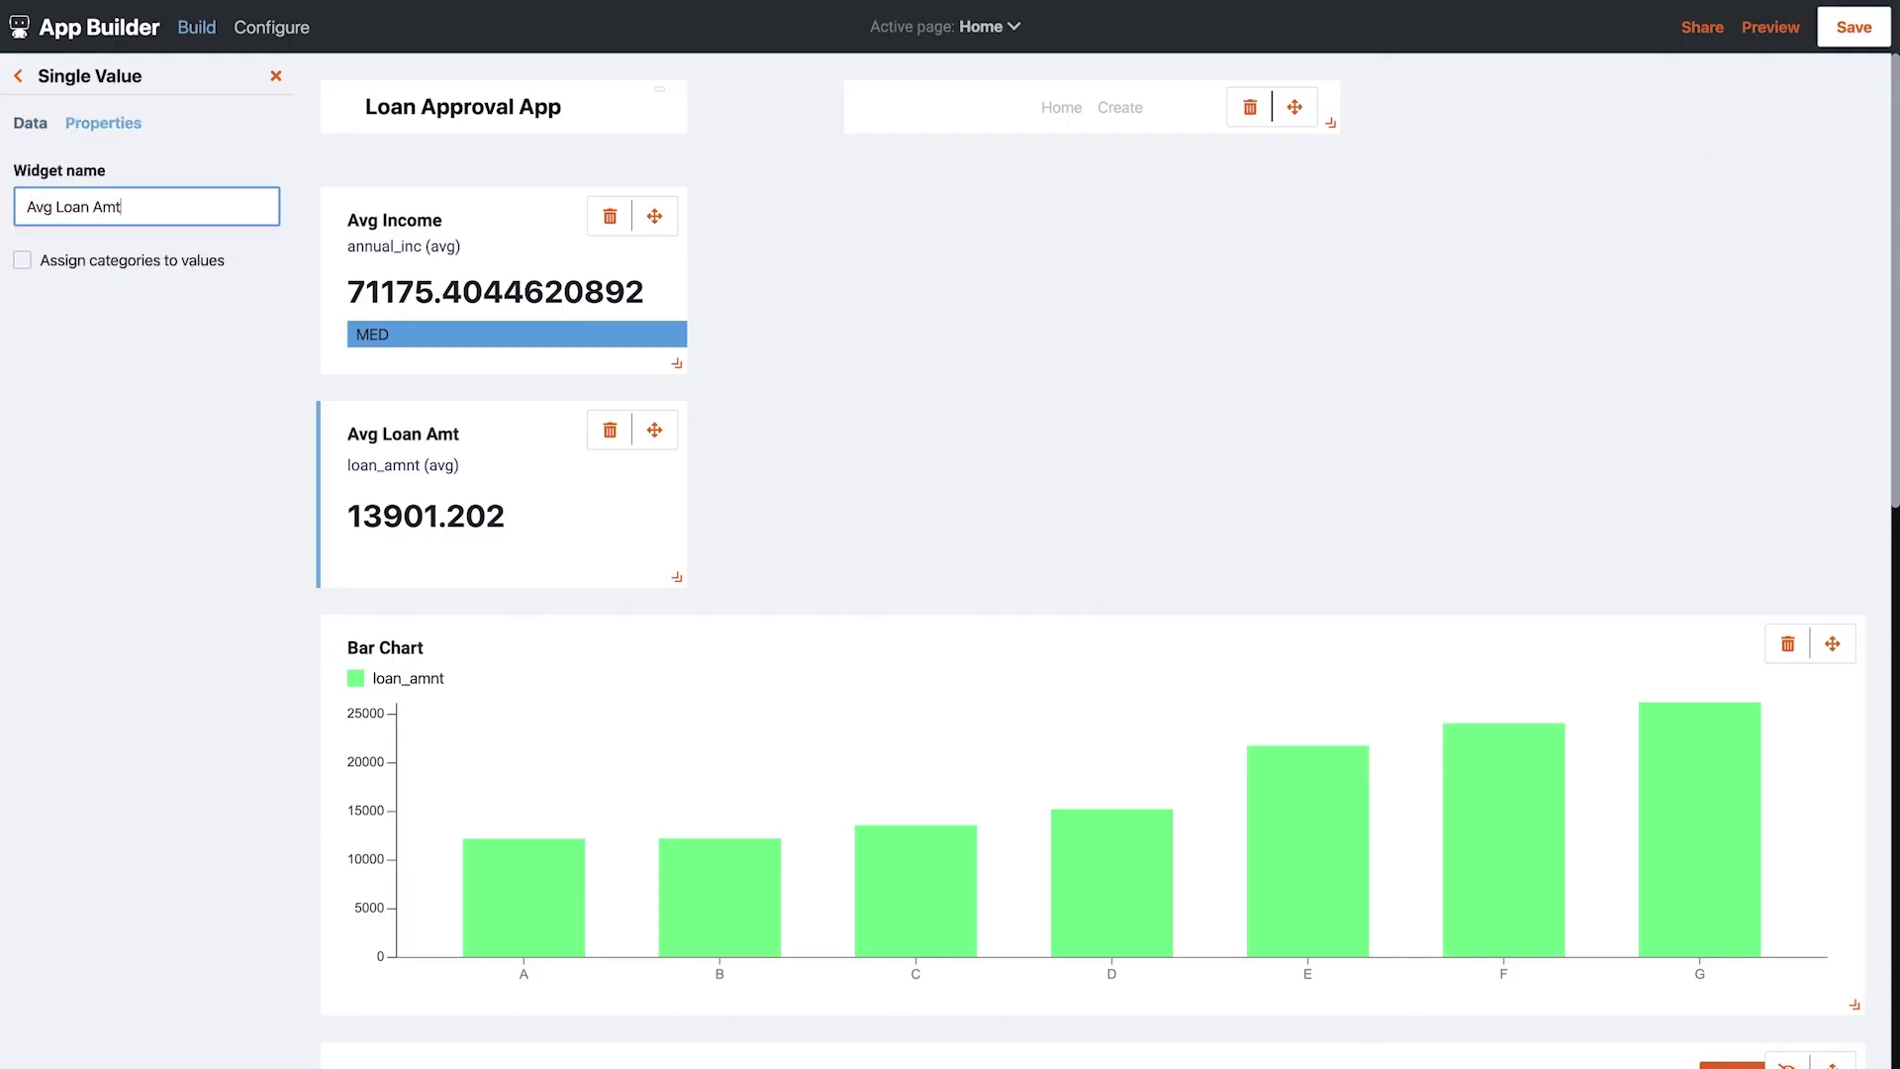
pyautogui.click(63, 262)
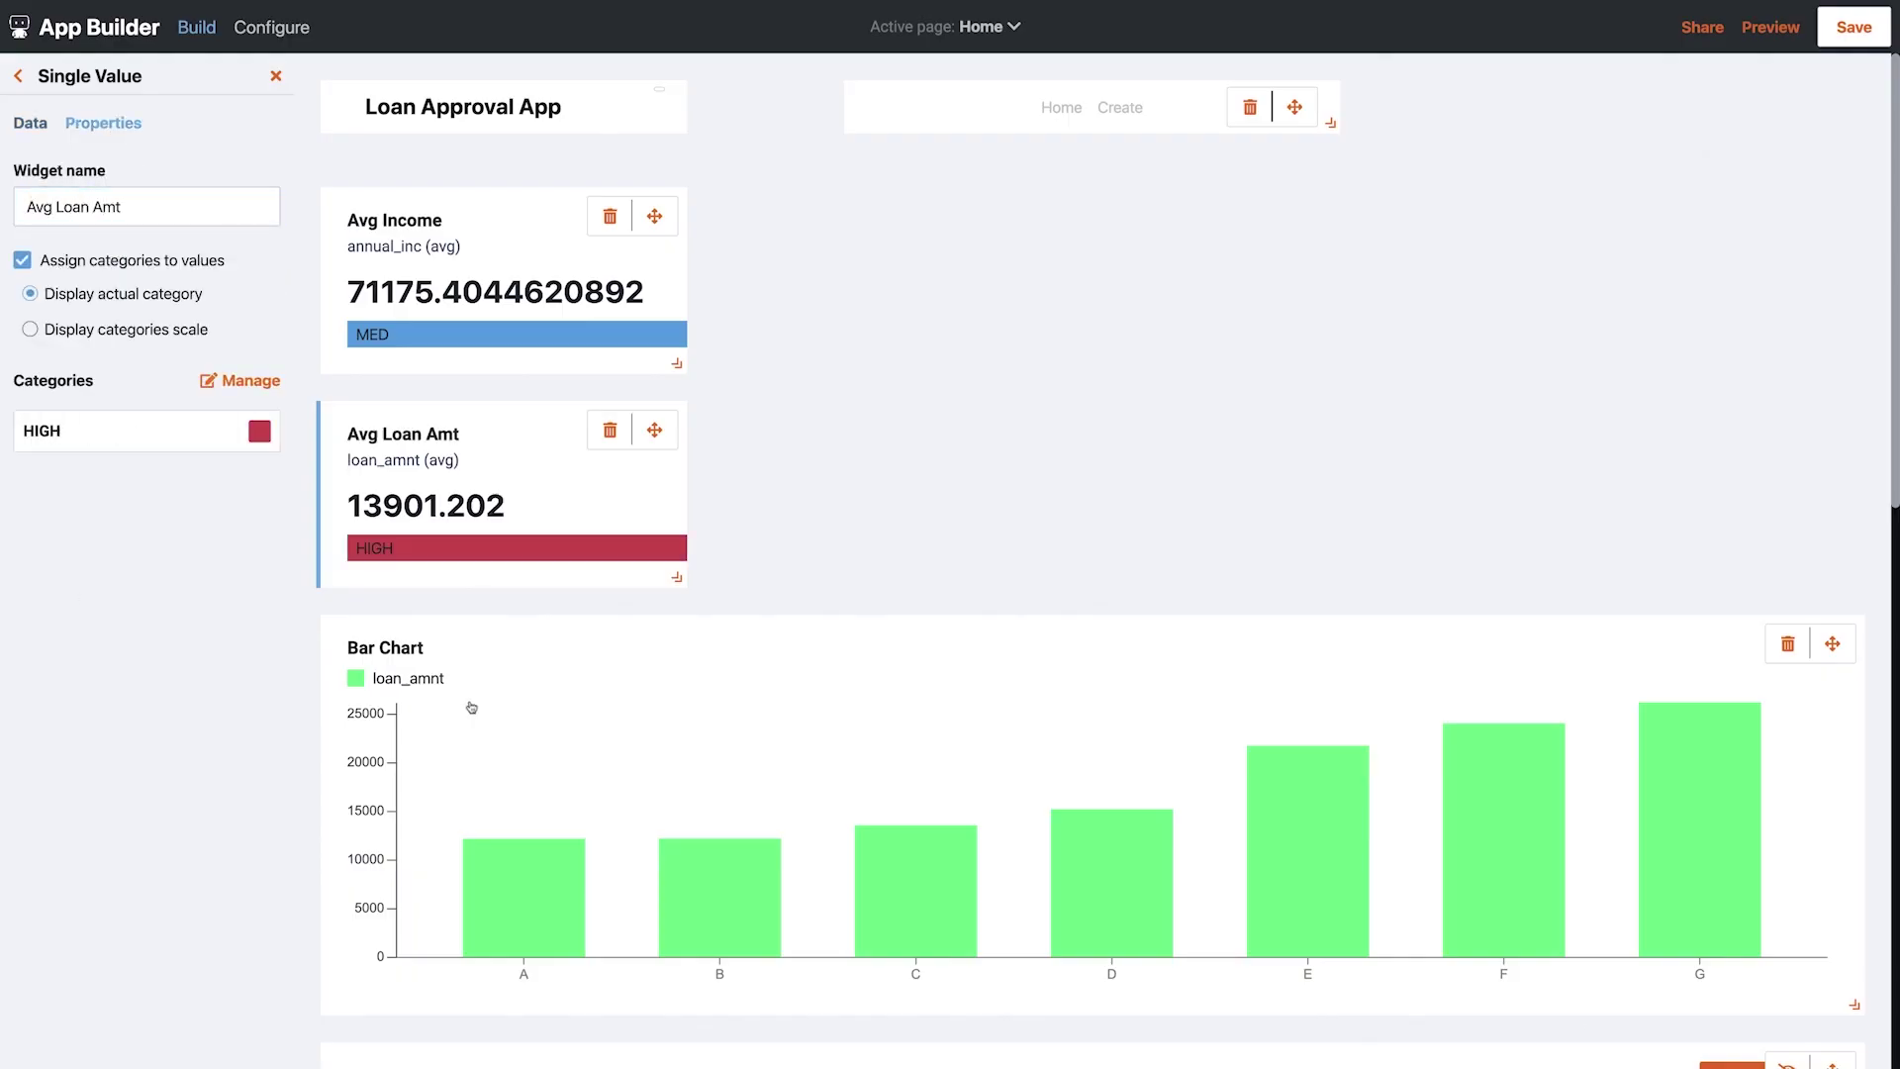
pyautogui.moveTo(654, 430); pyautogui.dragTo(1049, 218)
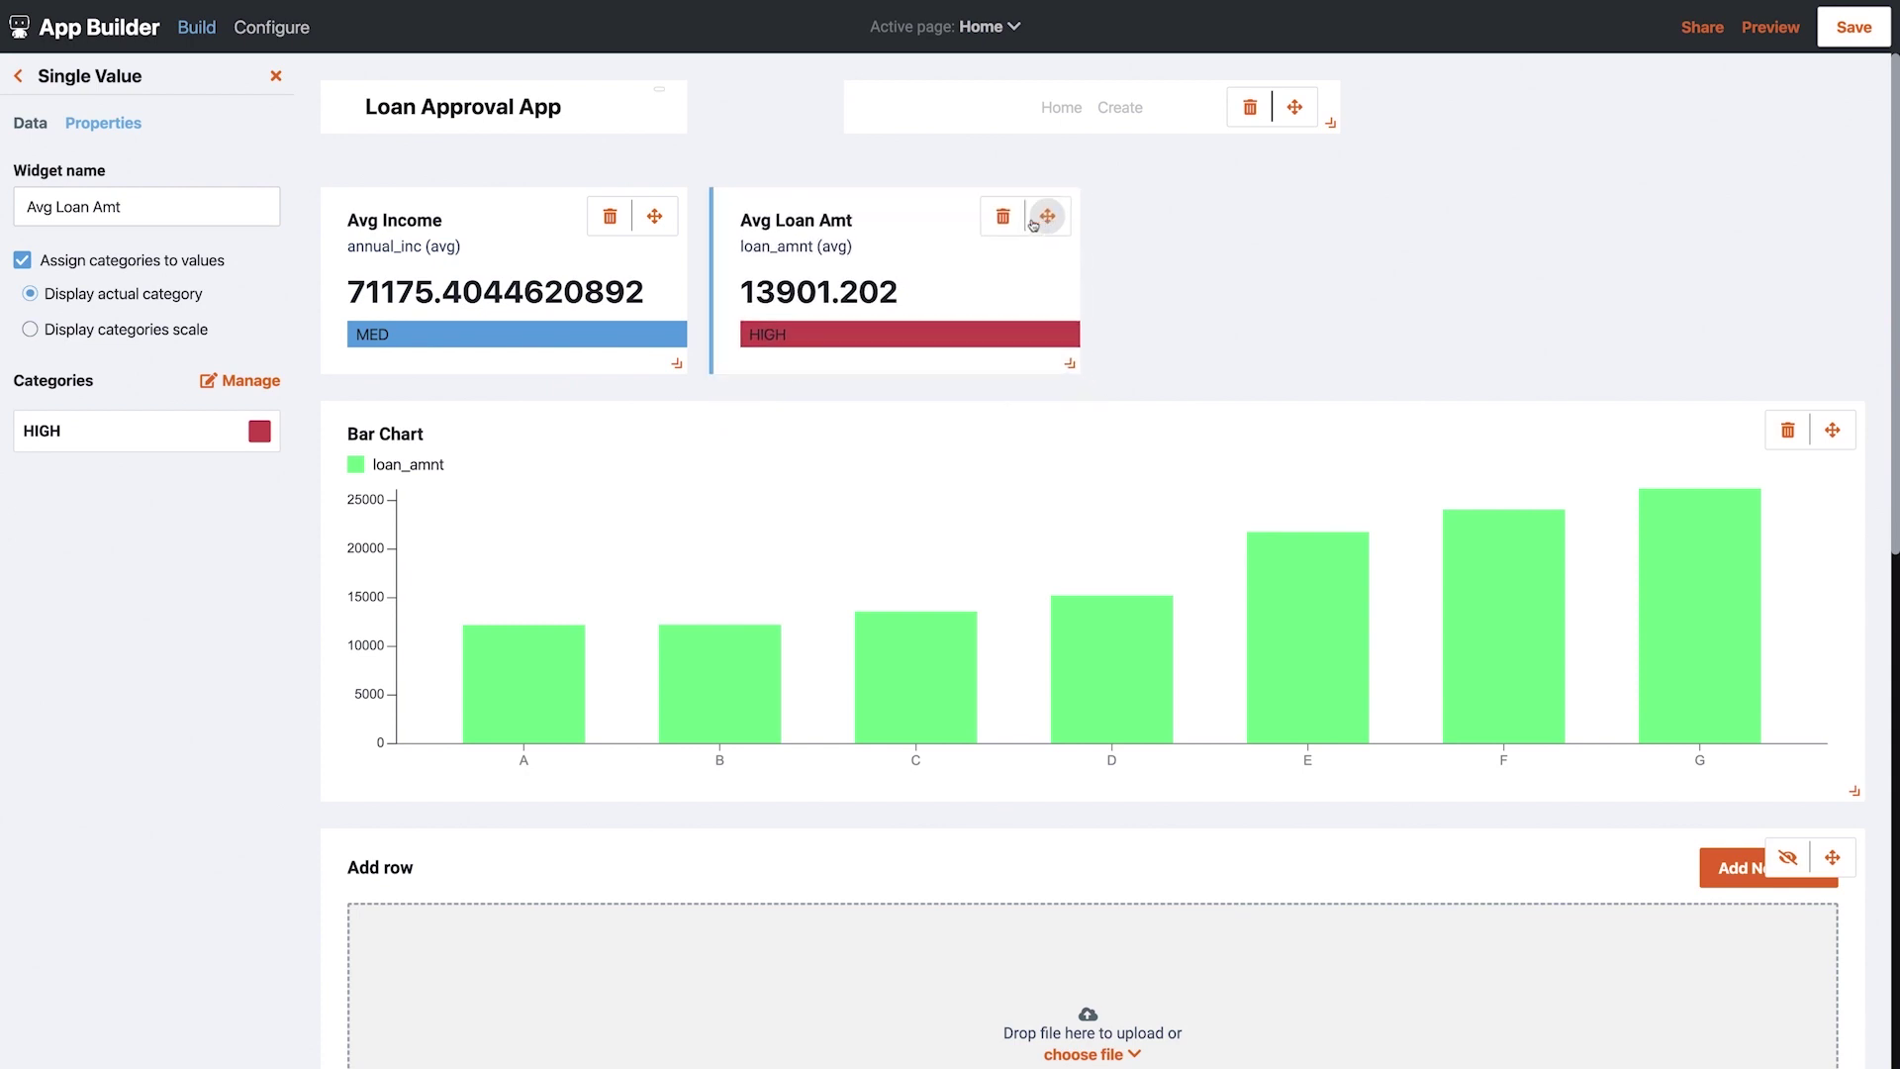
pyautogui.click(15, 76)
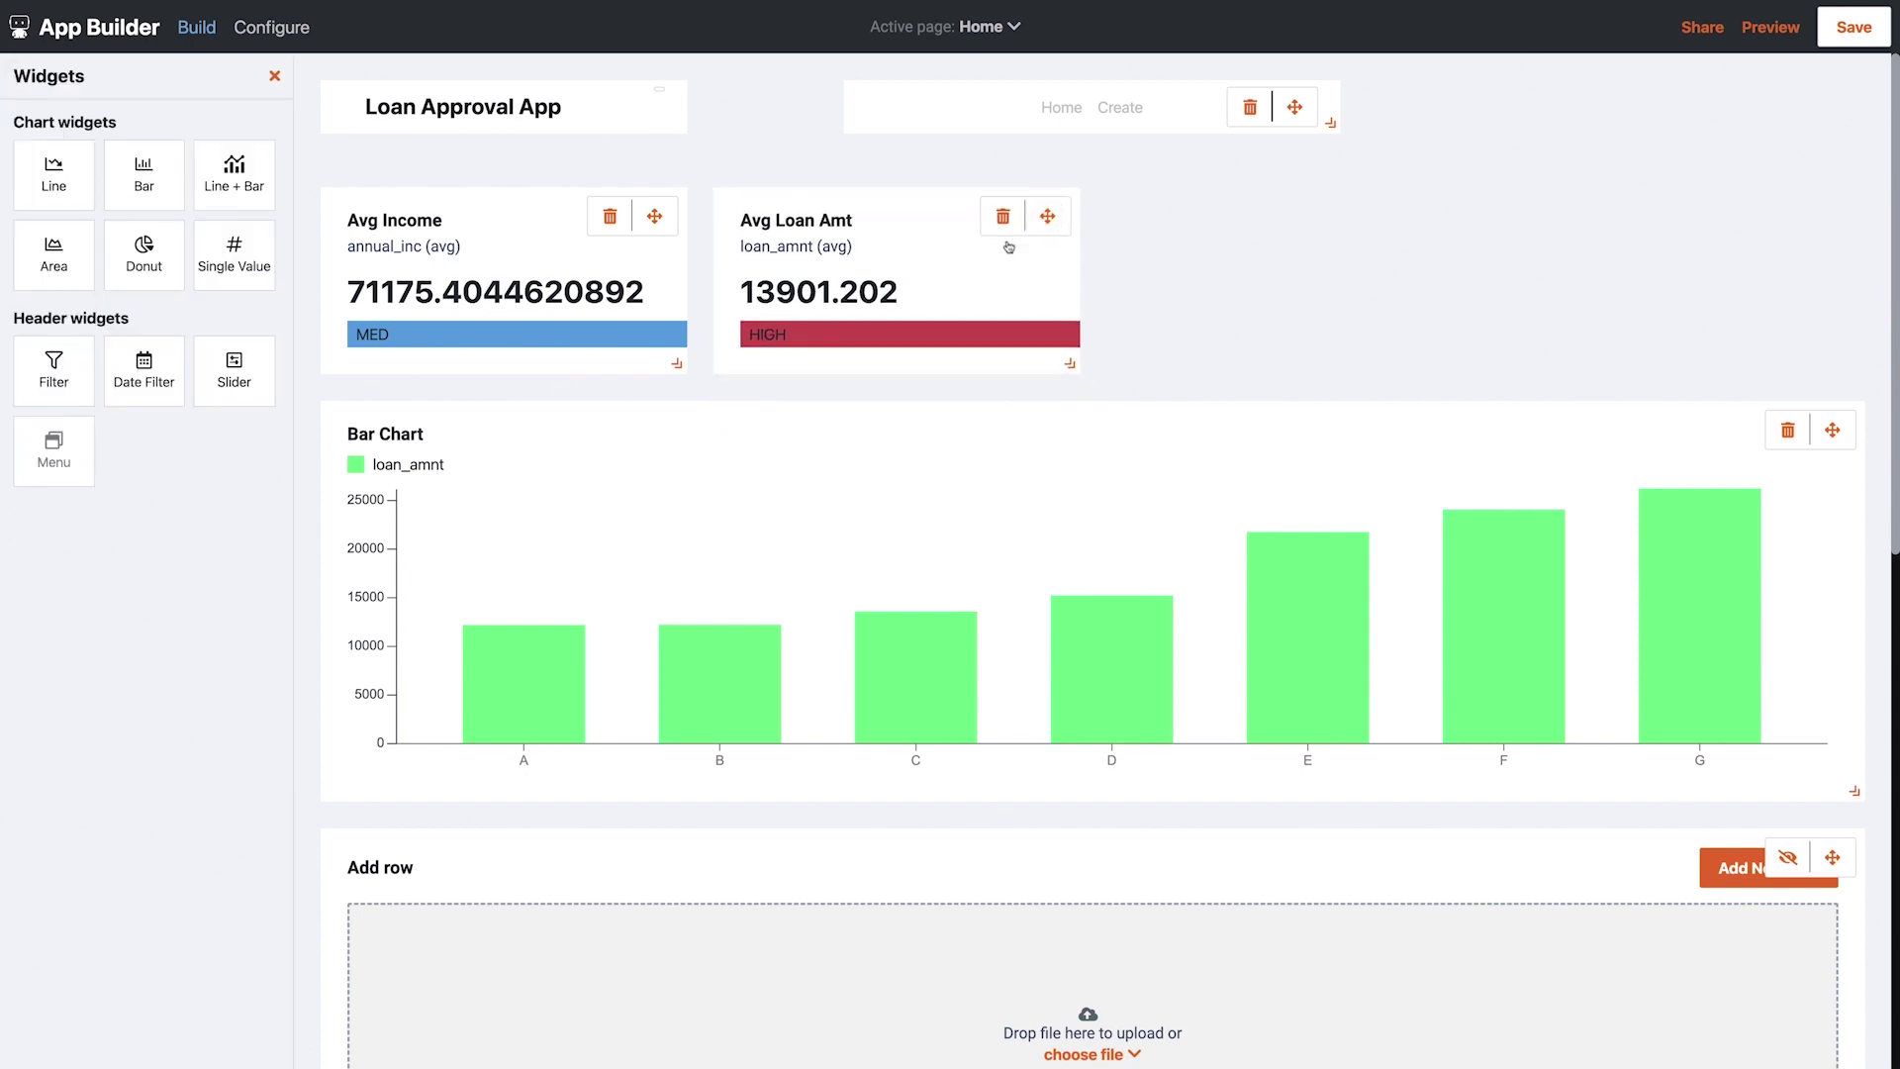
# Switch to the One row page and select the General information section
pyautogui.click(1011, 27)
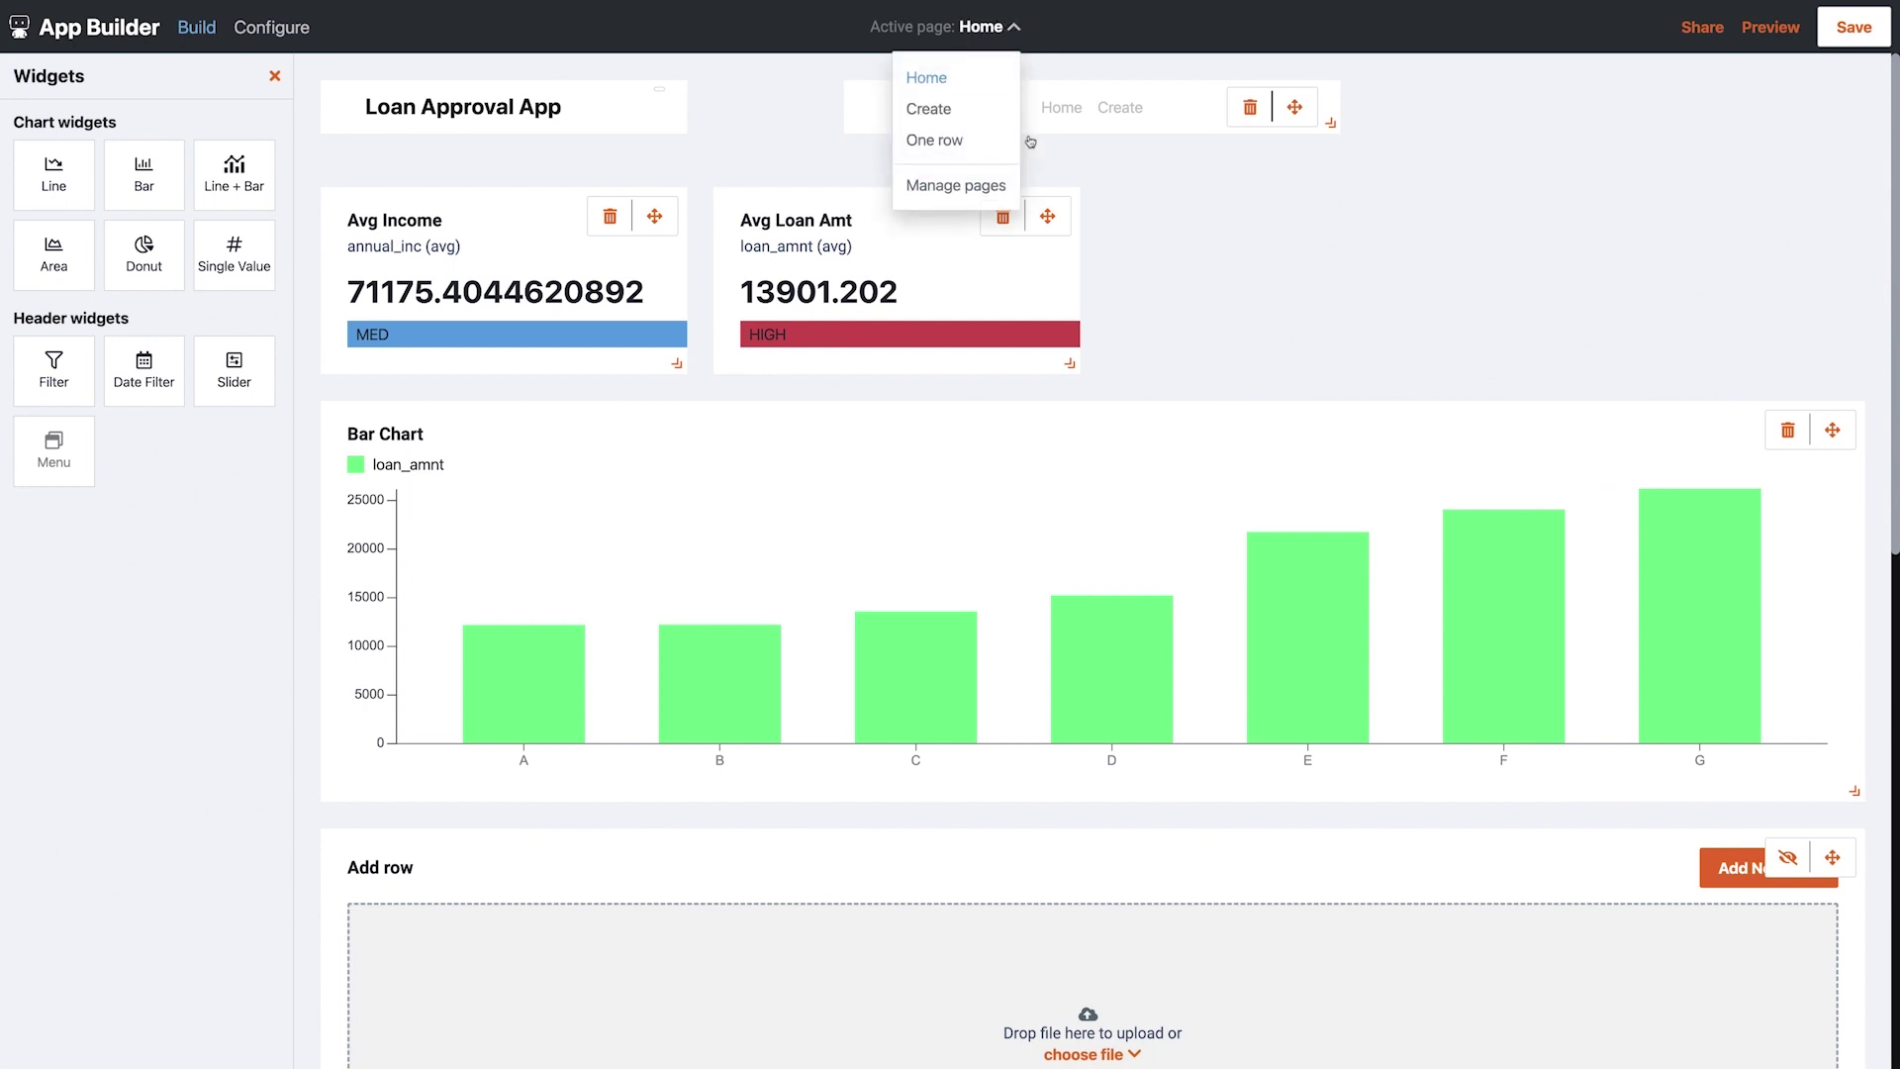
pyautogui.click(914, 142)
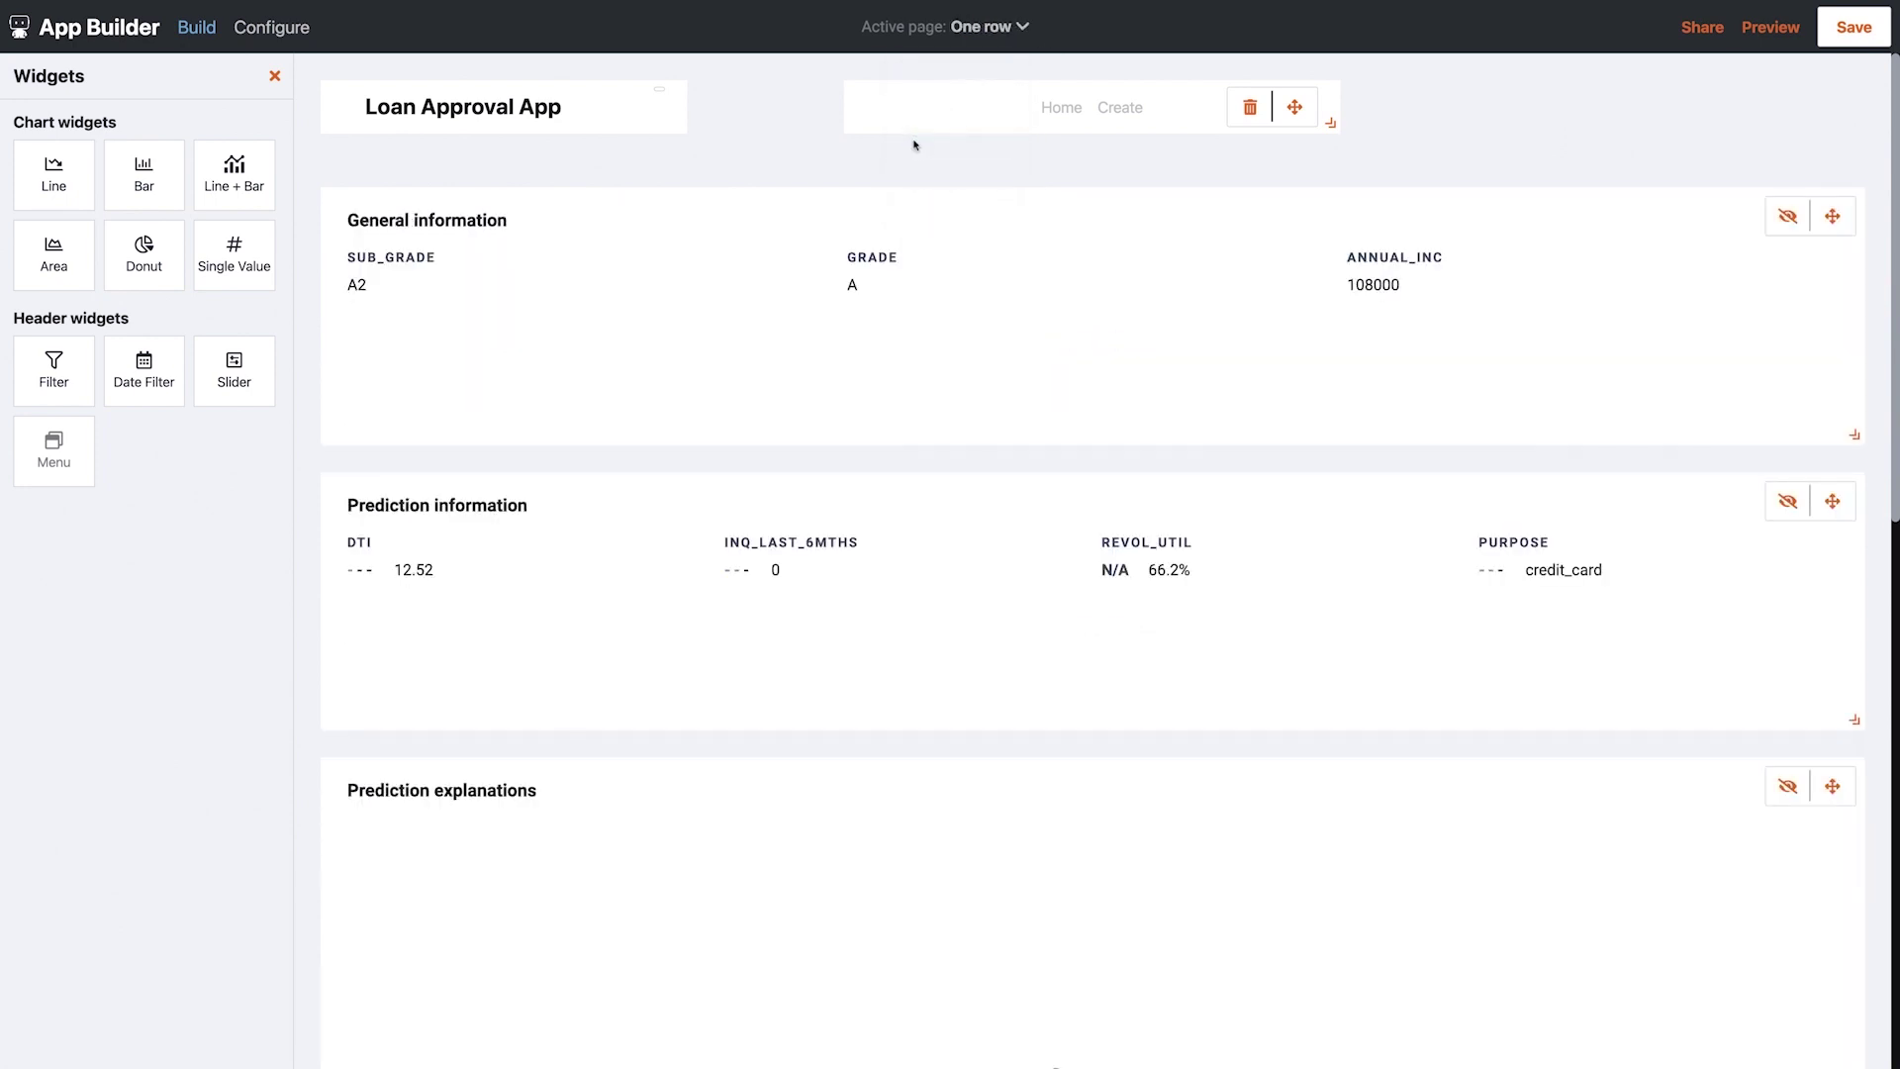
pyautogui.click(989, 255)
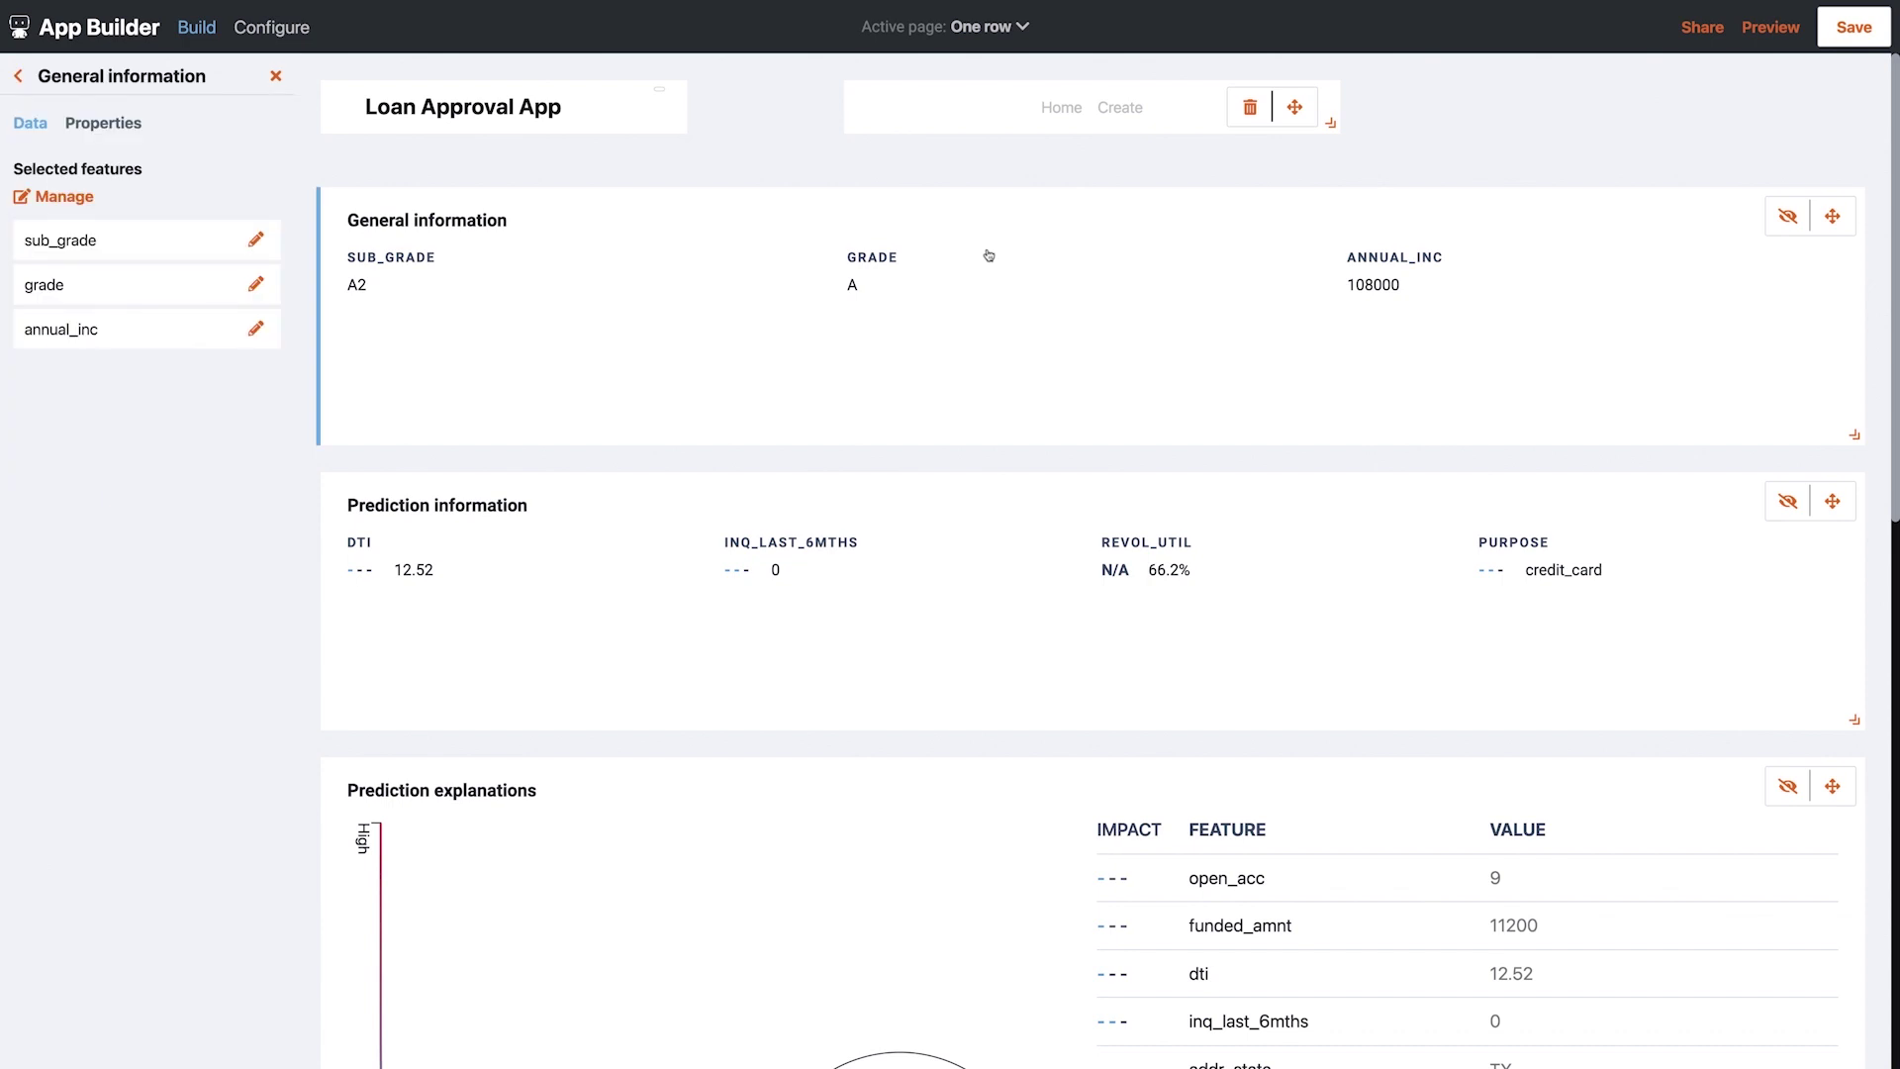
# Add revol_util, purpose, funded_amnt and loan_amnt to General information; move member_id to second place
pyautogui.click(85, 198)
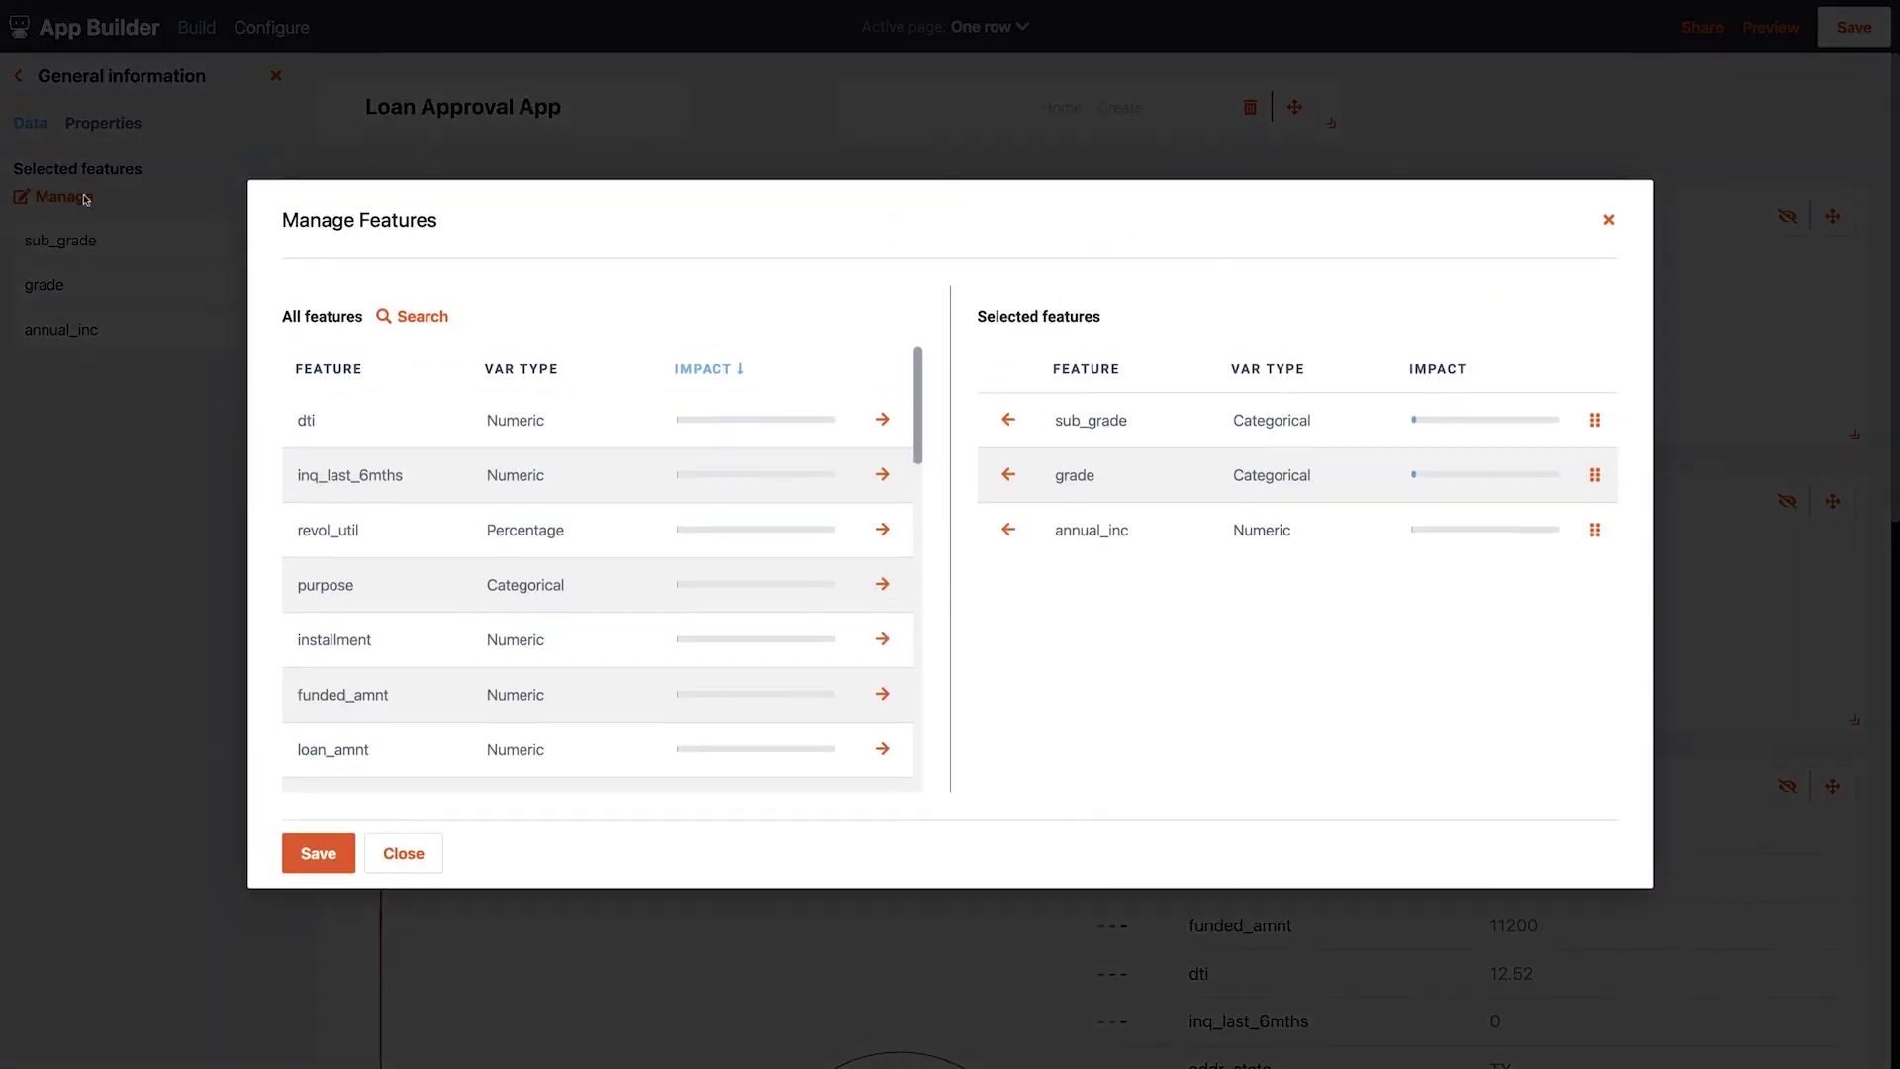
pyautogui.click(882, 530)
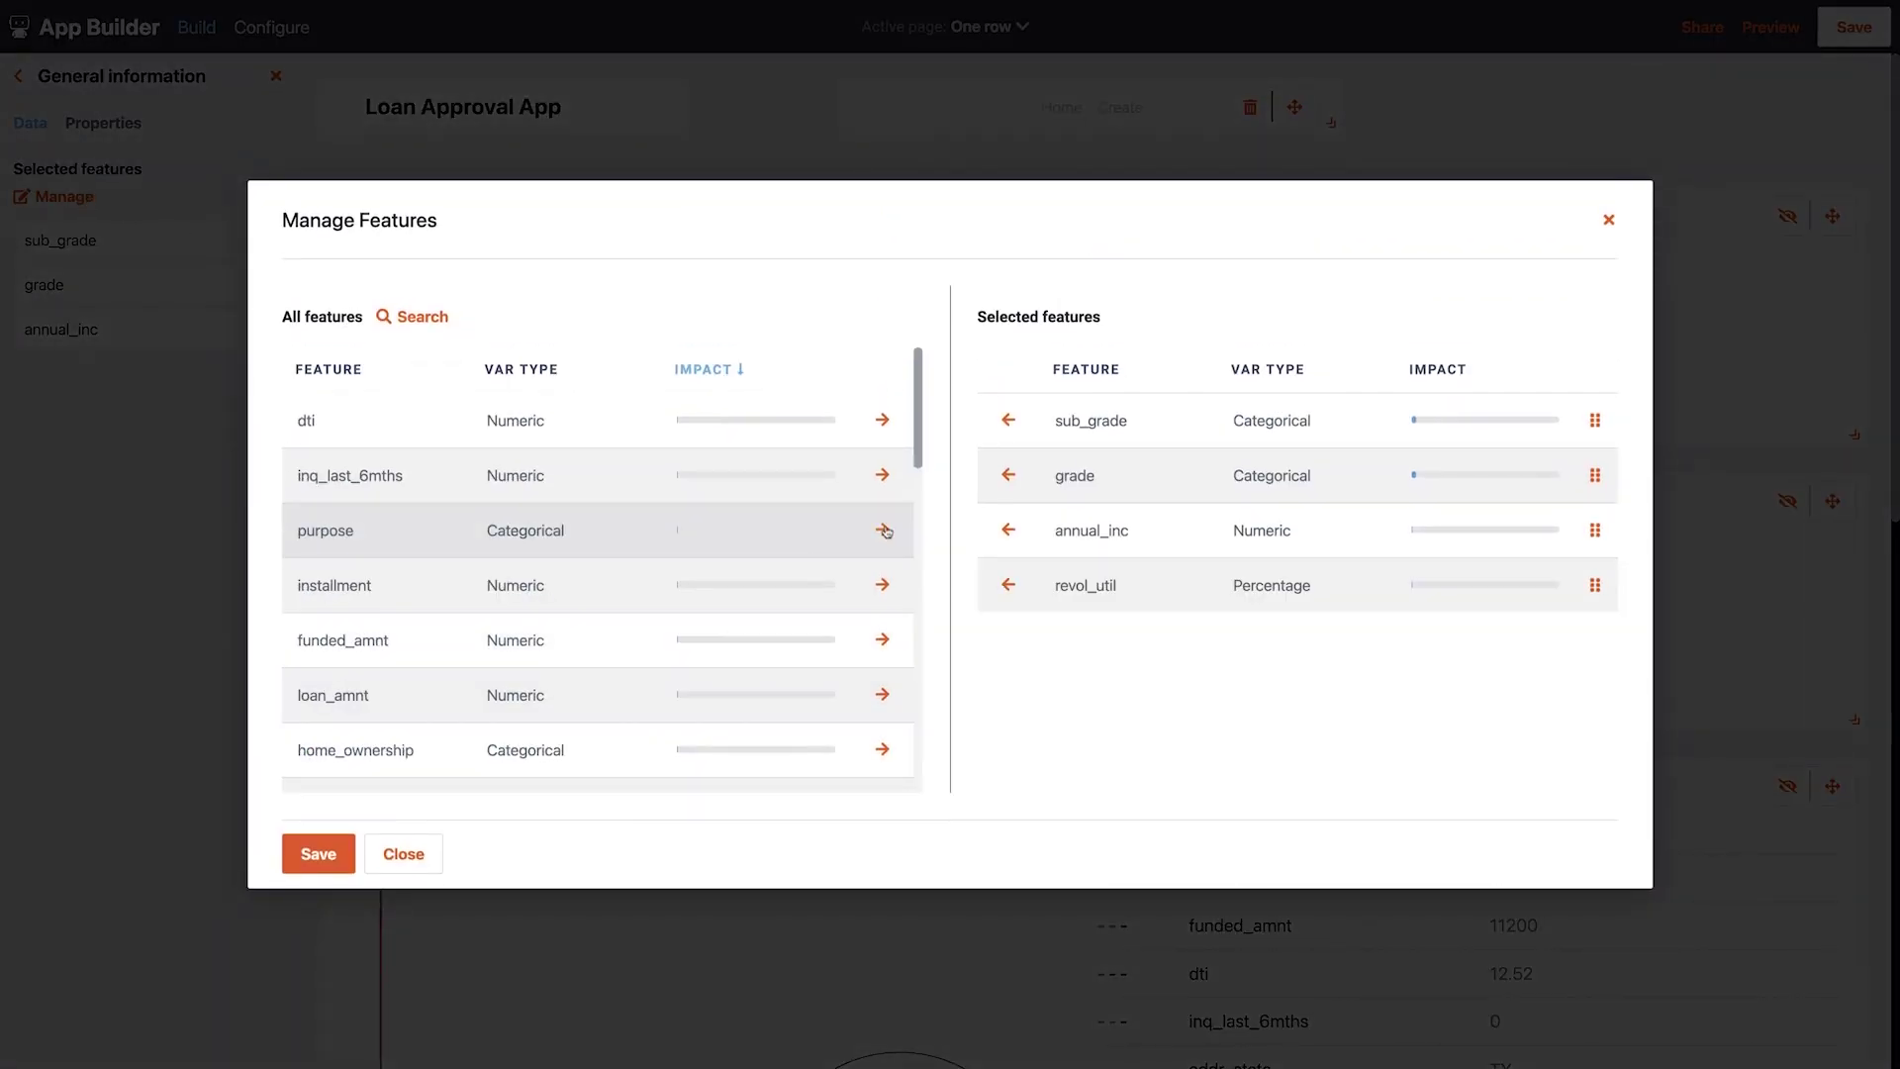
pyautogui.click(882, 530)
pyautogui.click(882, 585)
pyautogui.click(882, 585)
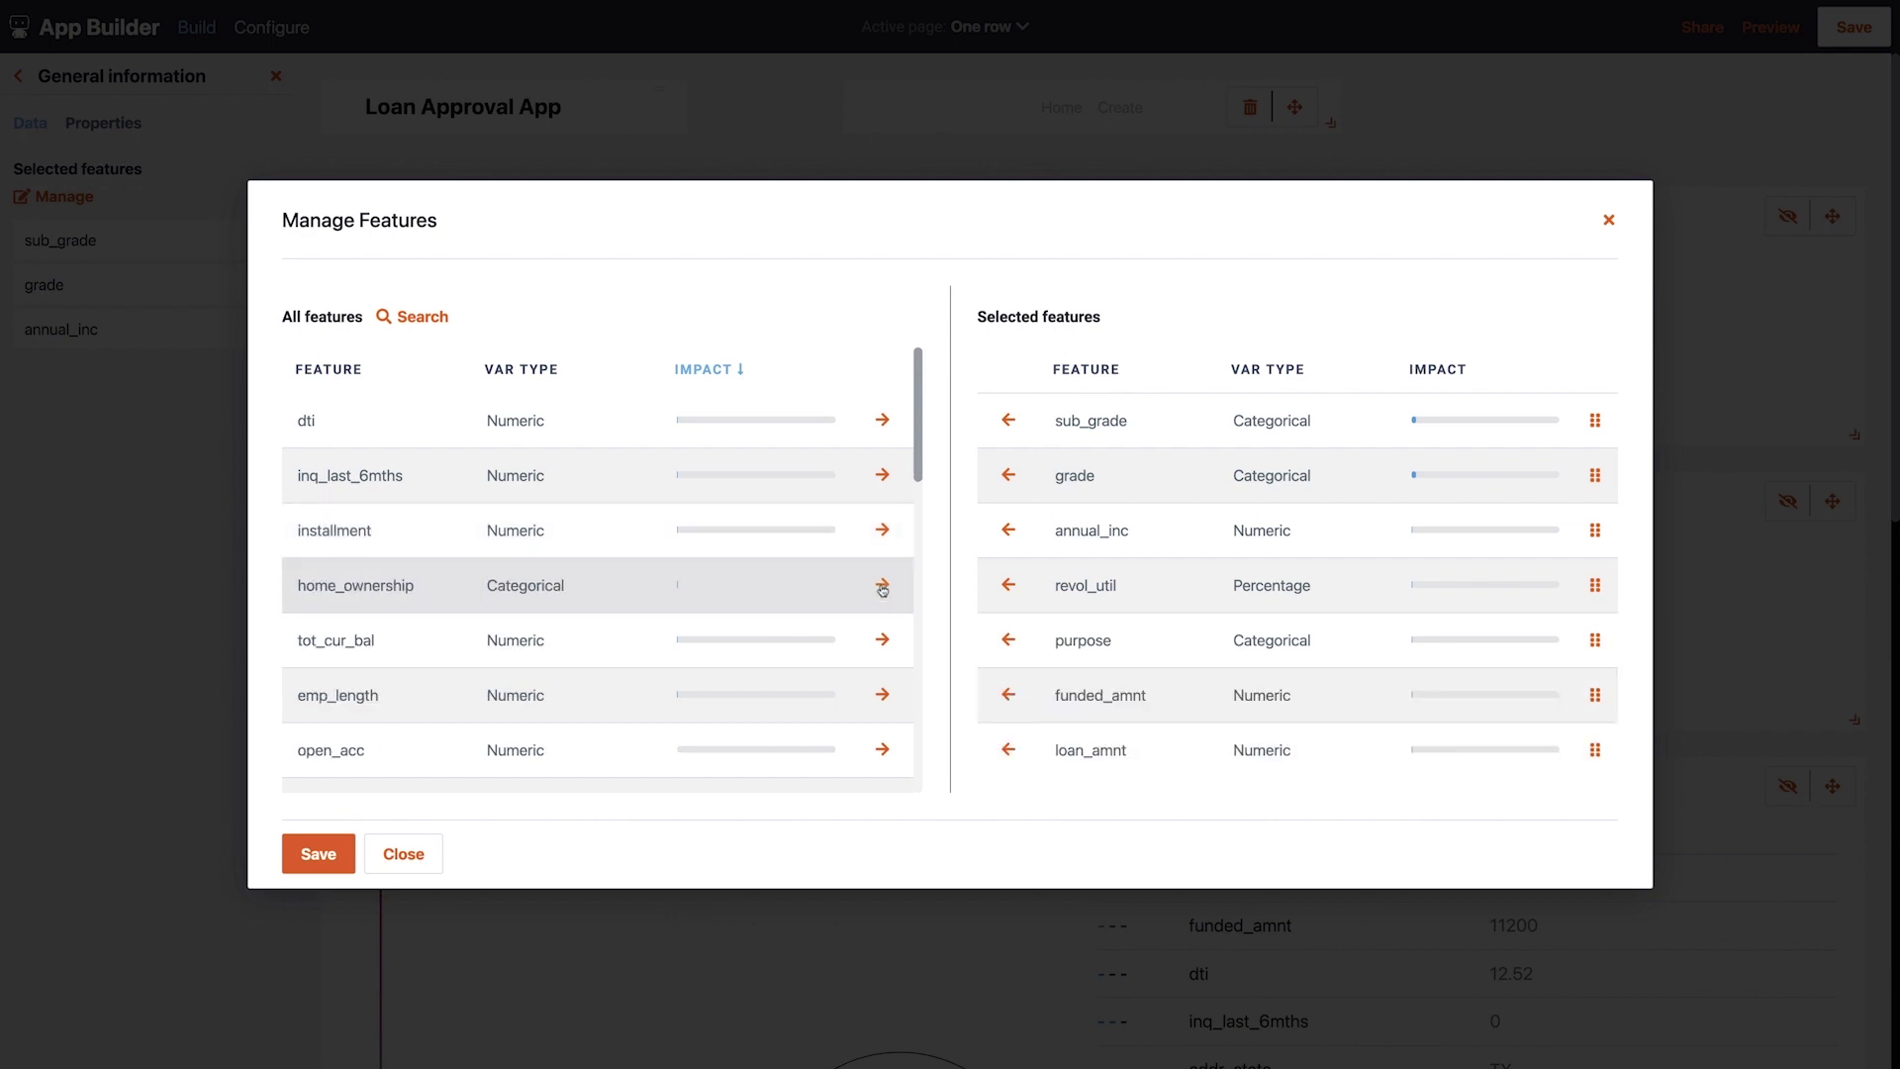
pyautogui.click(882, 585)
pyautogui.scroll(-5, 884, 623)
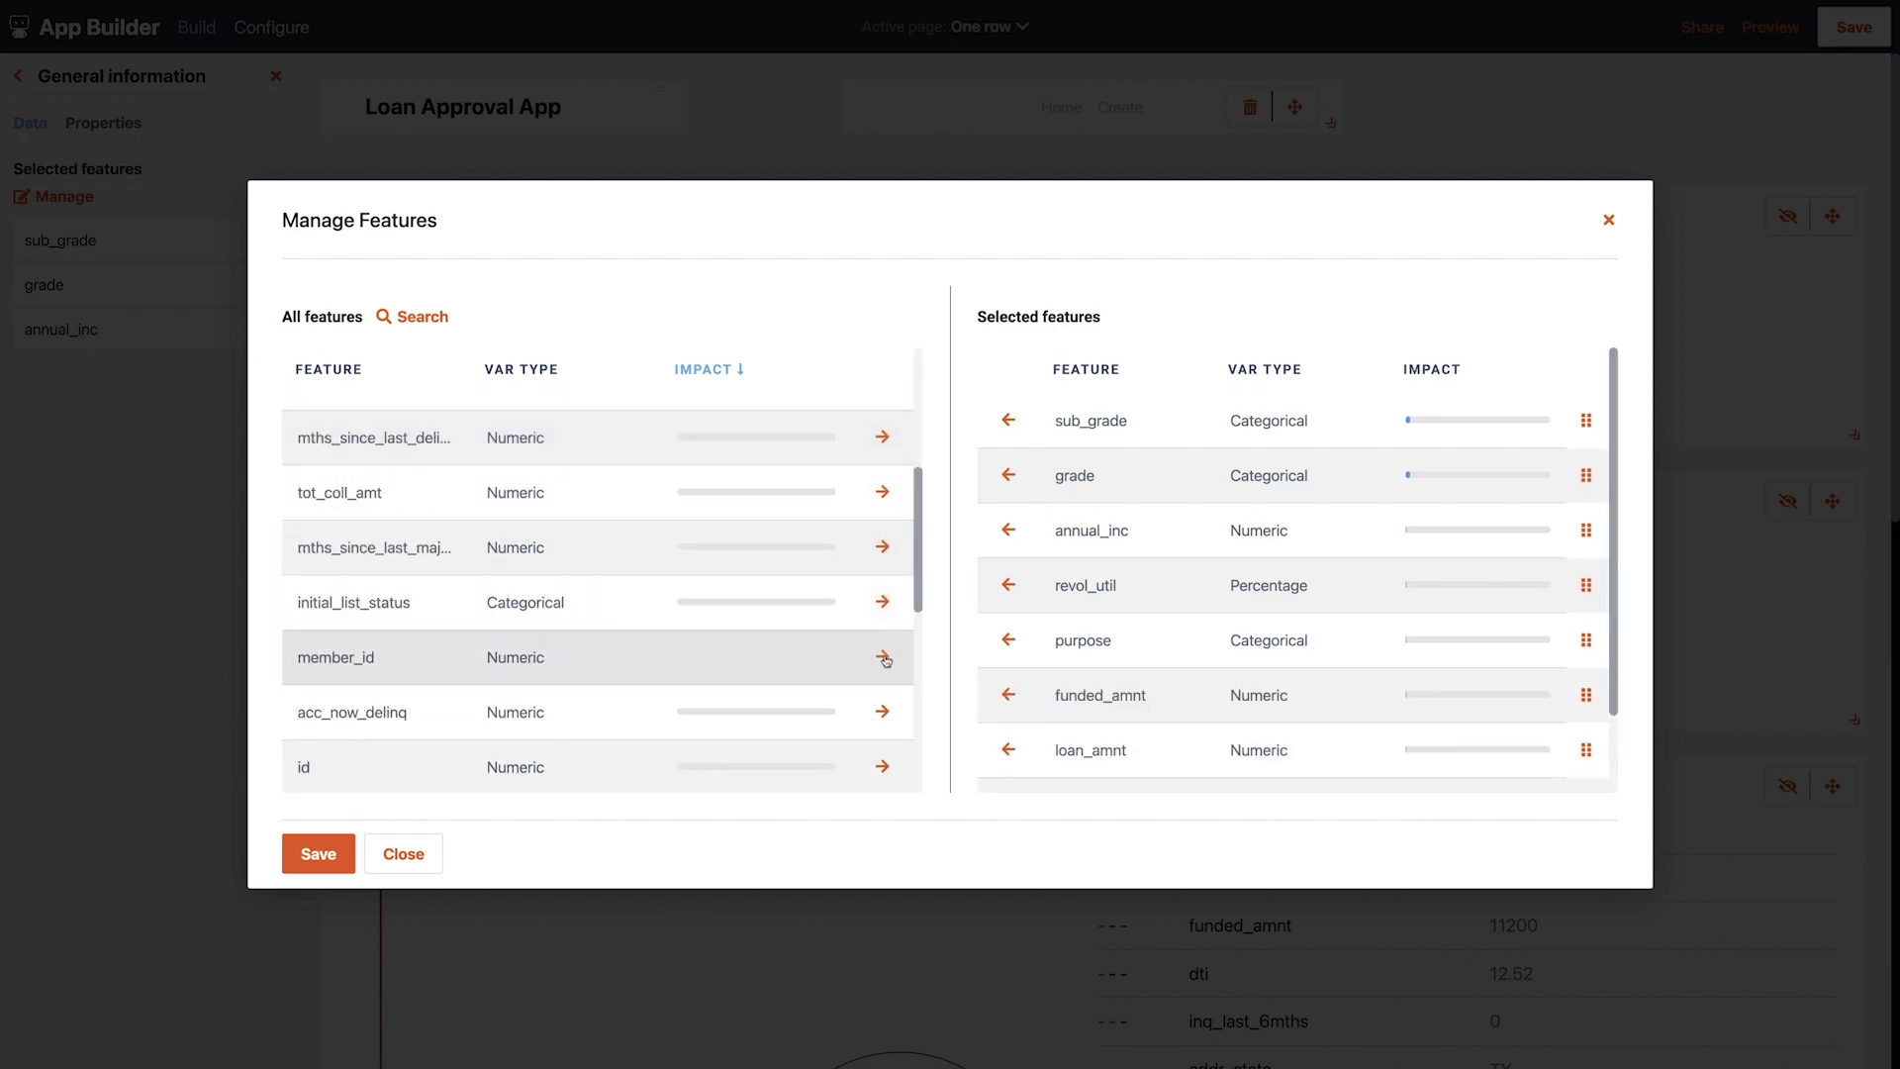
pyautogui.scroll(-2, 1543, 606)
pyautogui.moveTo(1587, 785); pyautogui.dragTo(1592, 755)
pyautogui.moveTo(1453, 429); pyautogui.dragTo(1412, 488)
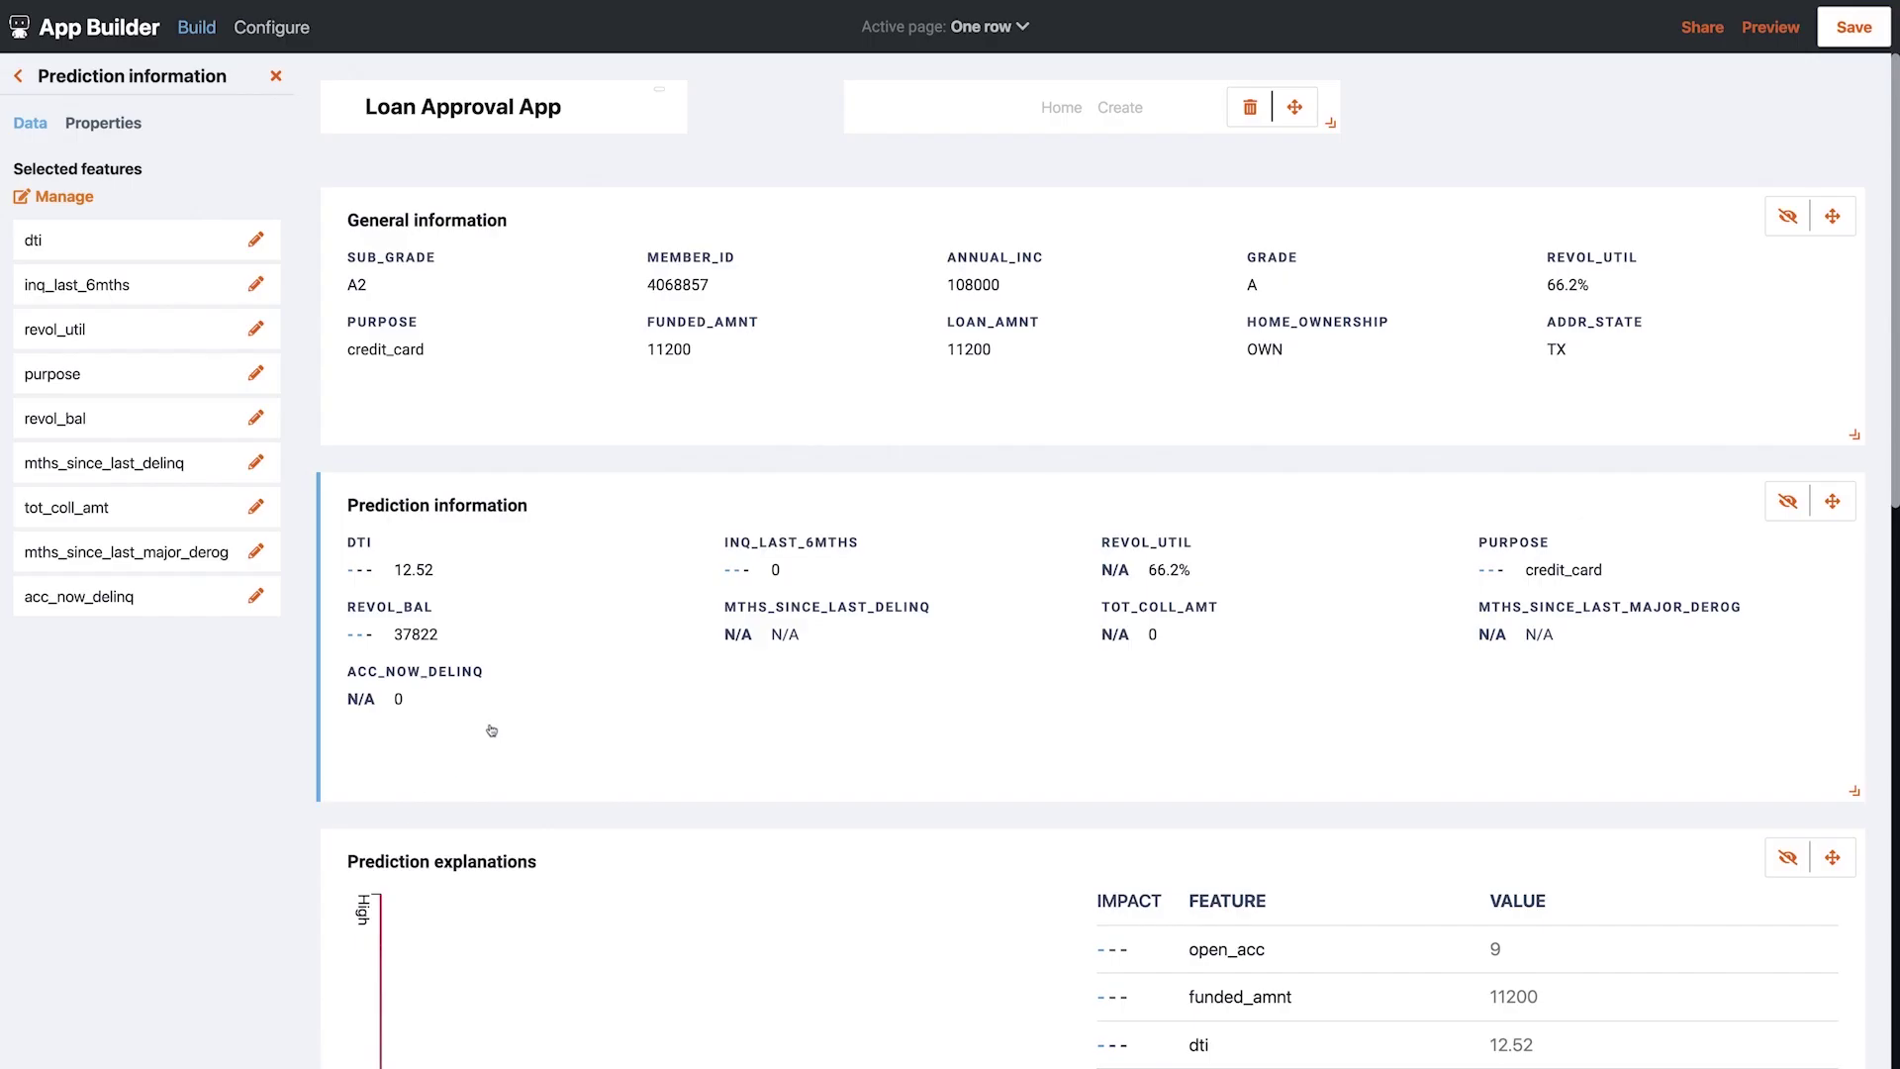
pyautogui.scroll(-10, 492, 730)
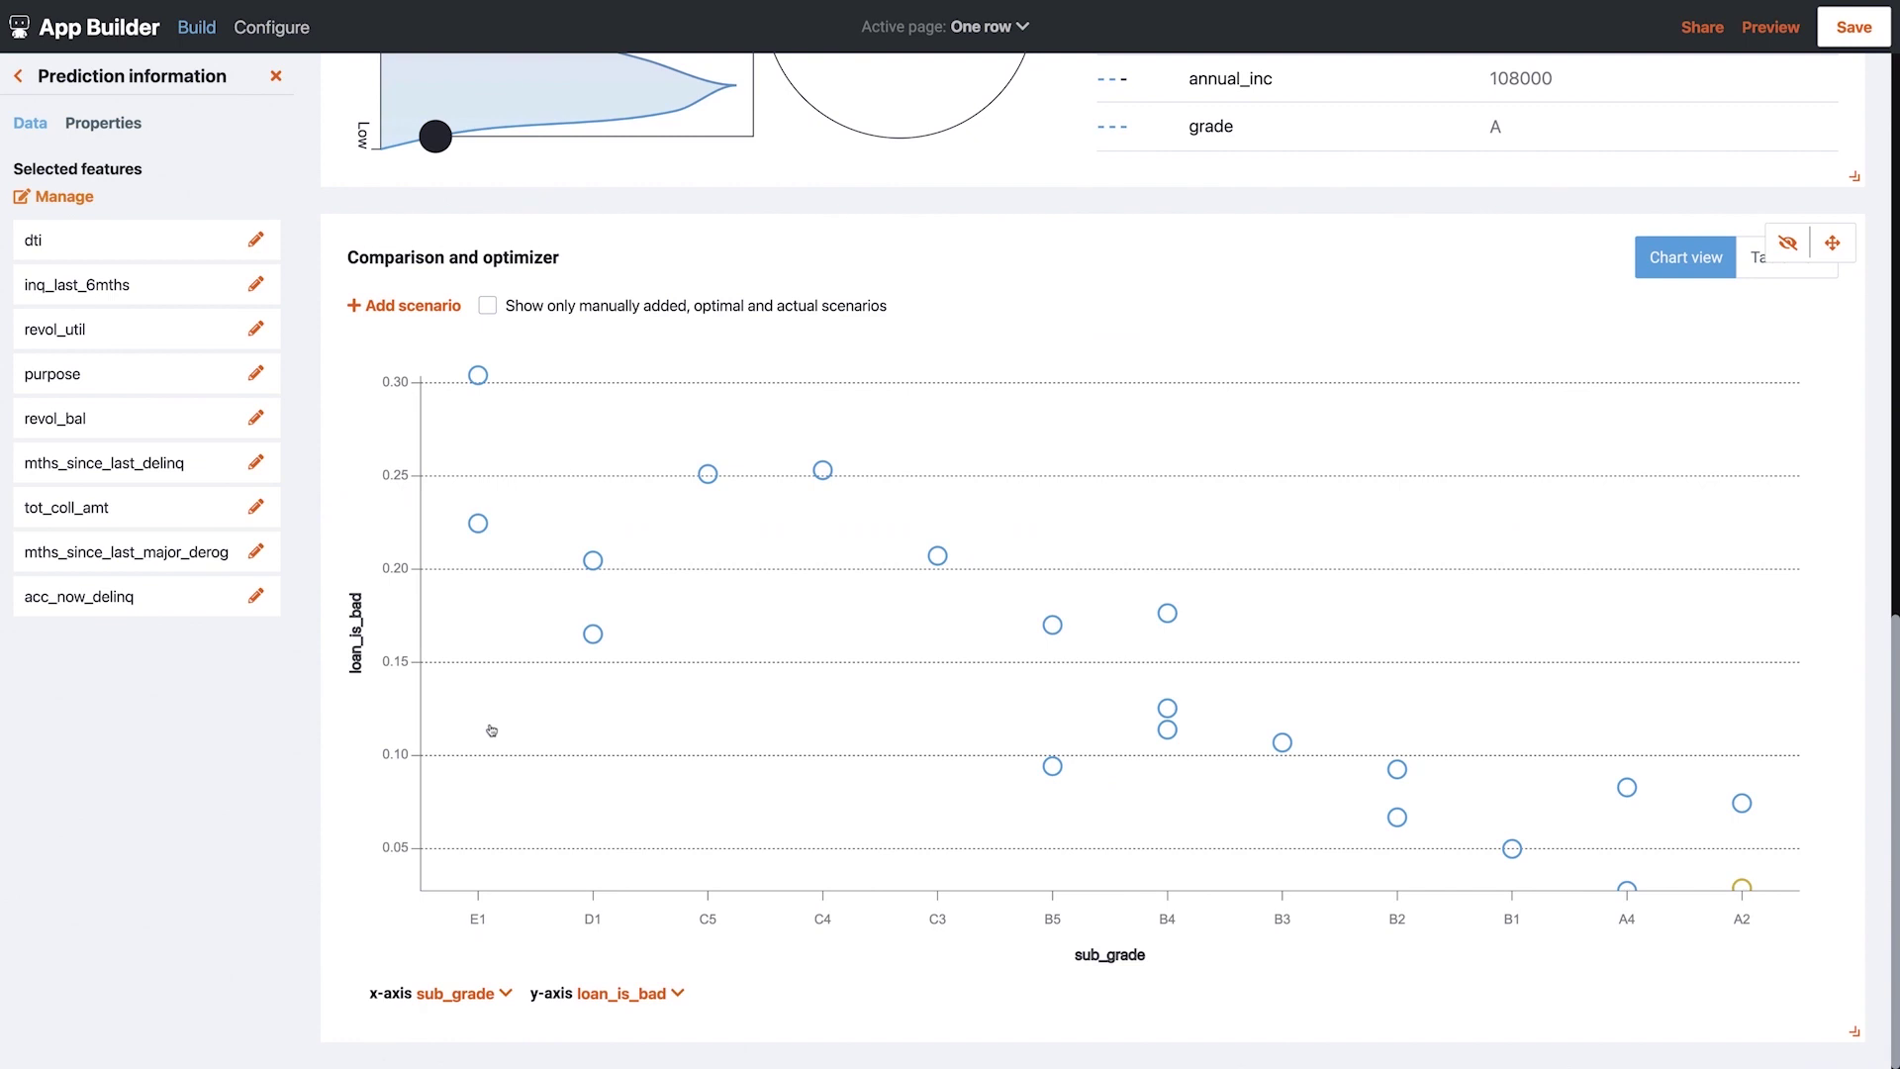
# Add loan_amnt, purpose, inq_last_6mths, open_acc and application_type to the Comparison and optimizer, and save
pyautogui.click(1139, 305)
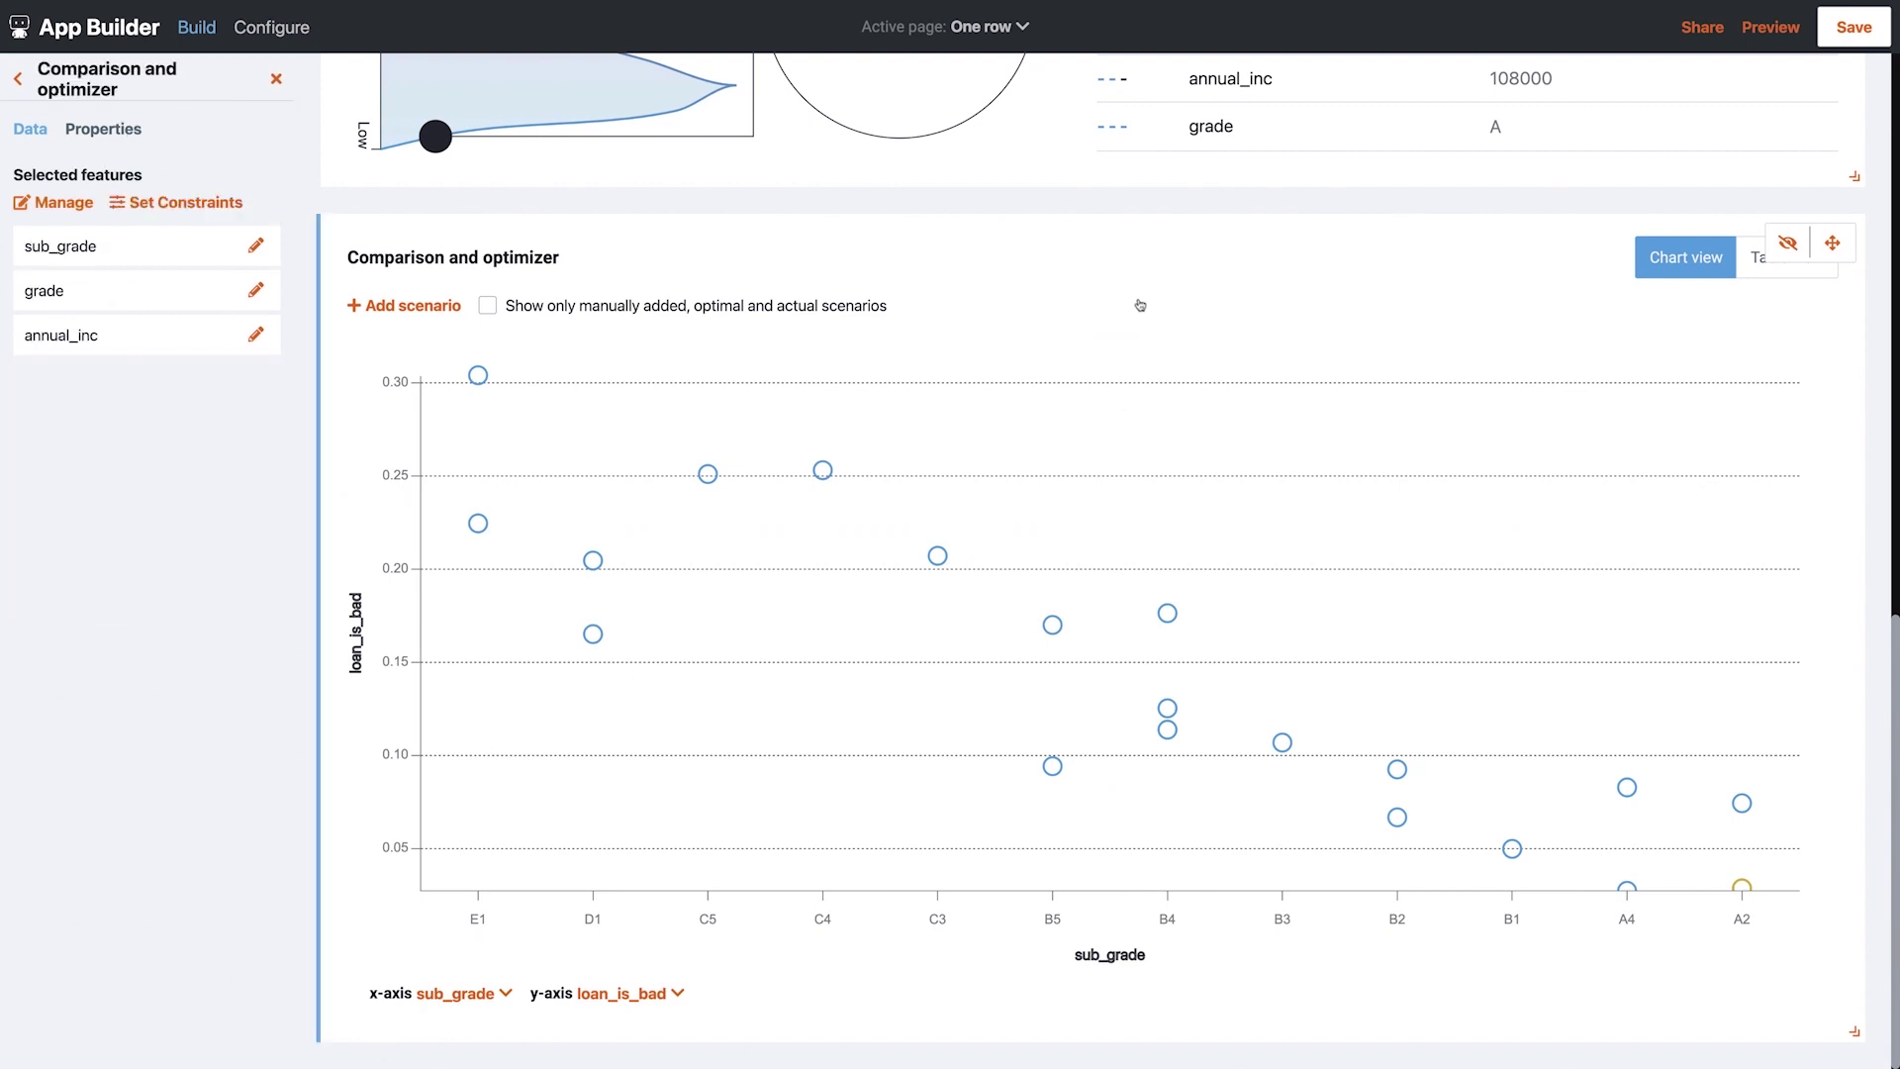
pyautogui.click(84, 208)
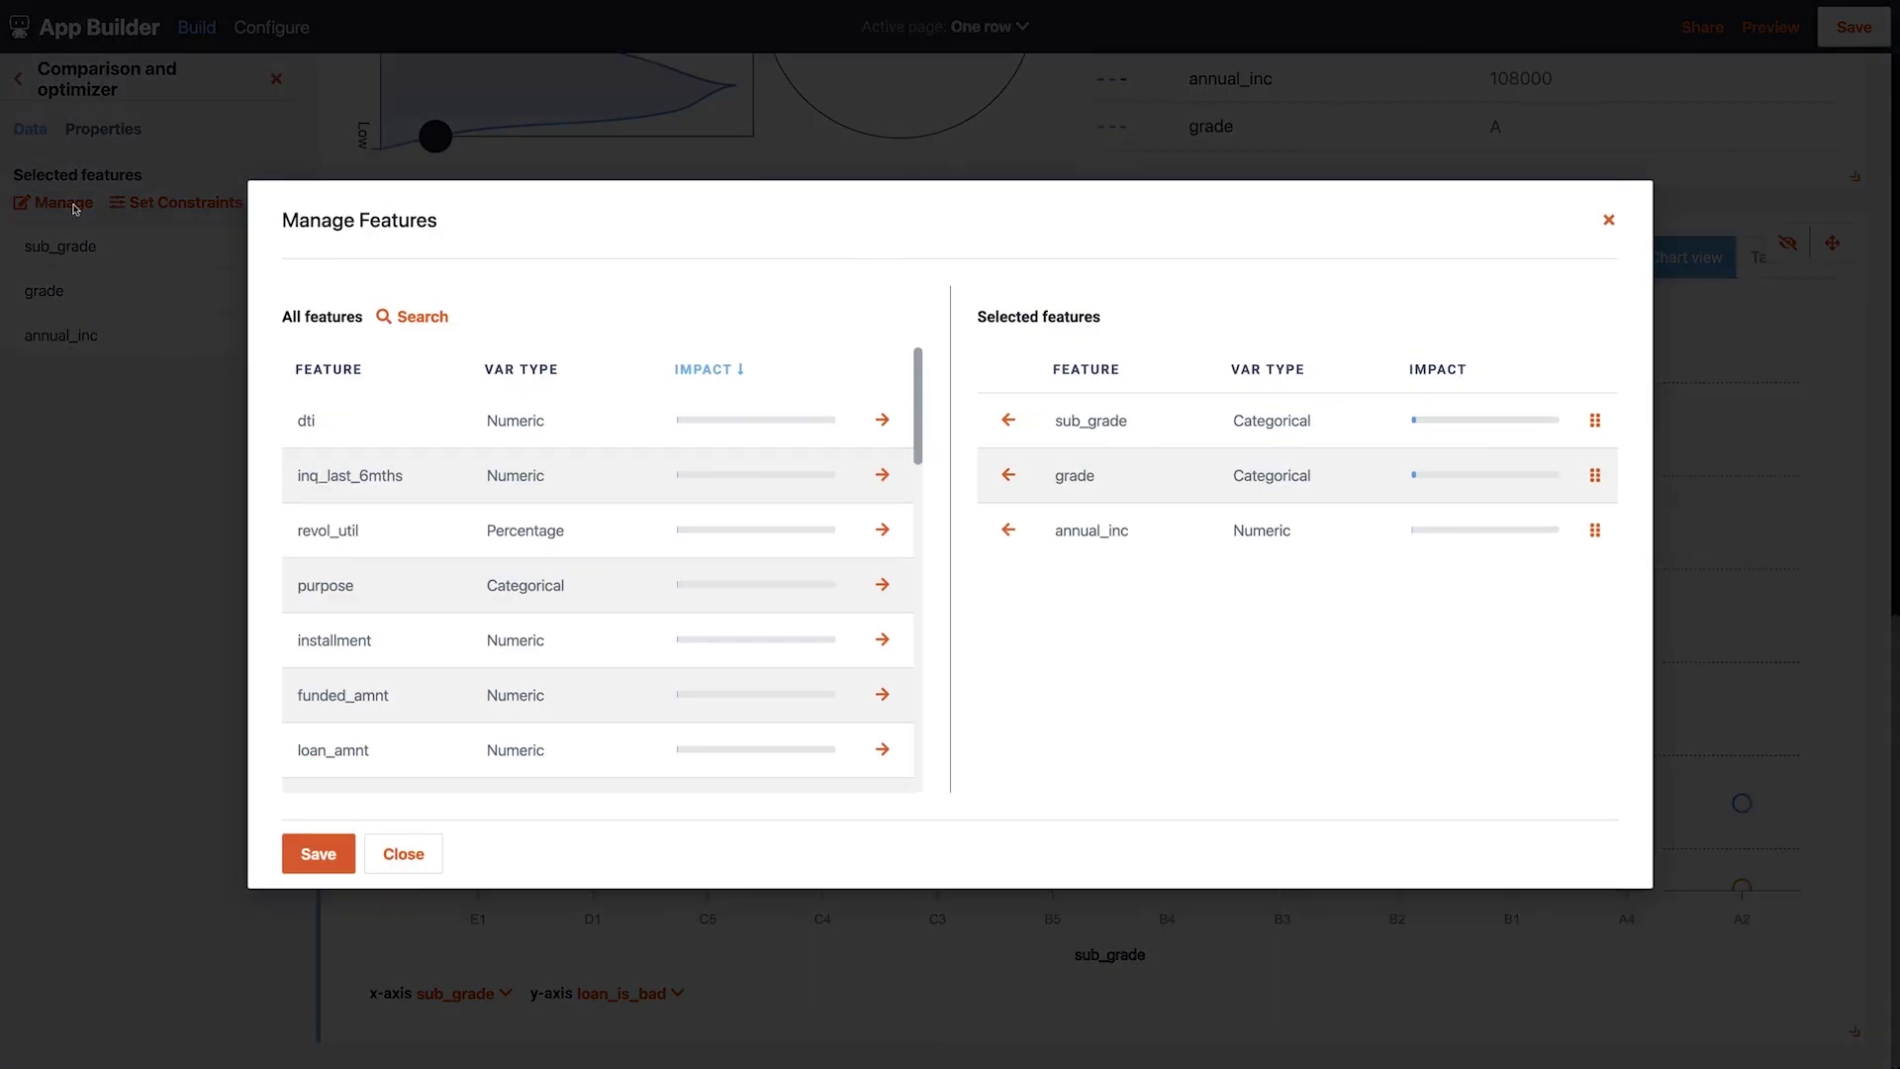
pyautogui.click(883, 753)
pyautogui.click(880, 585)
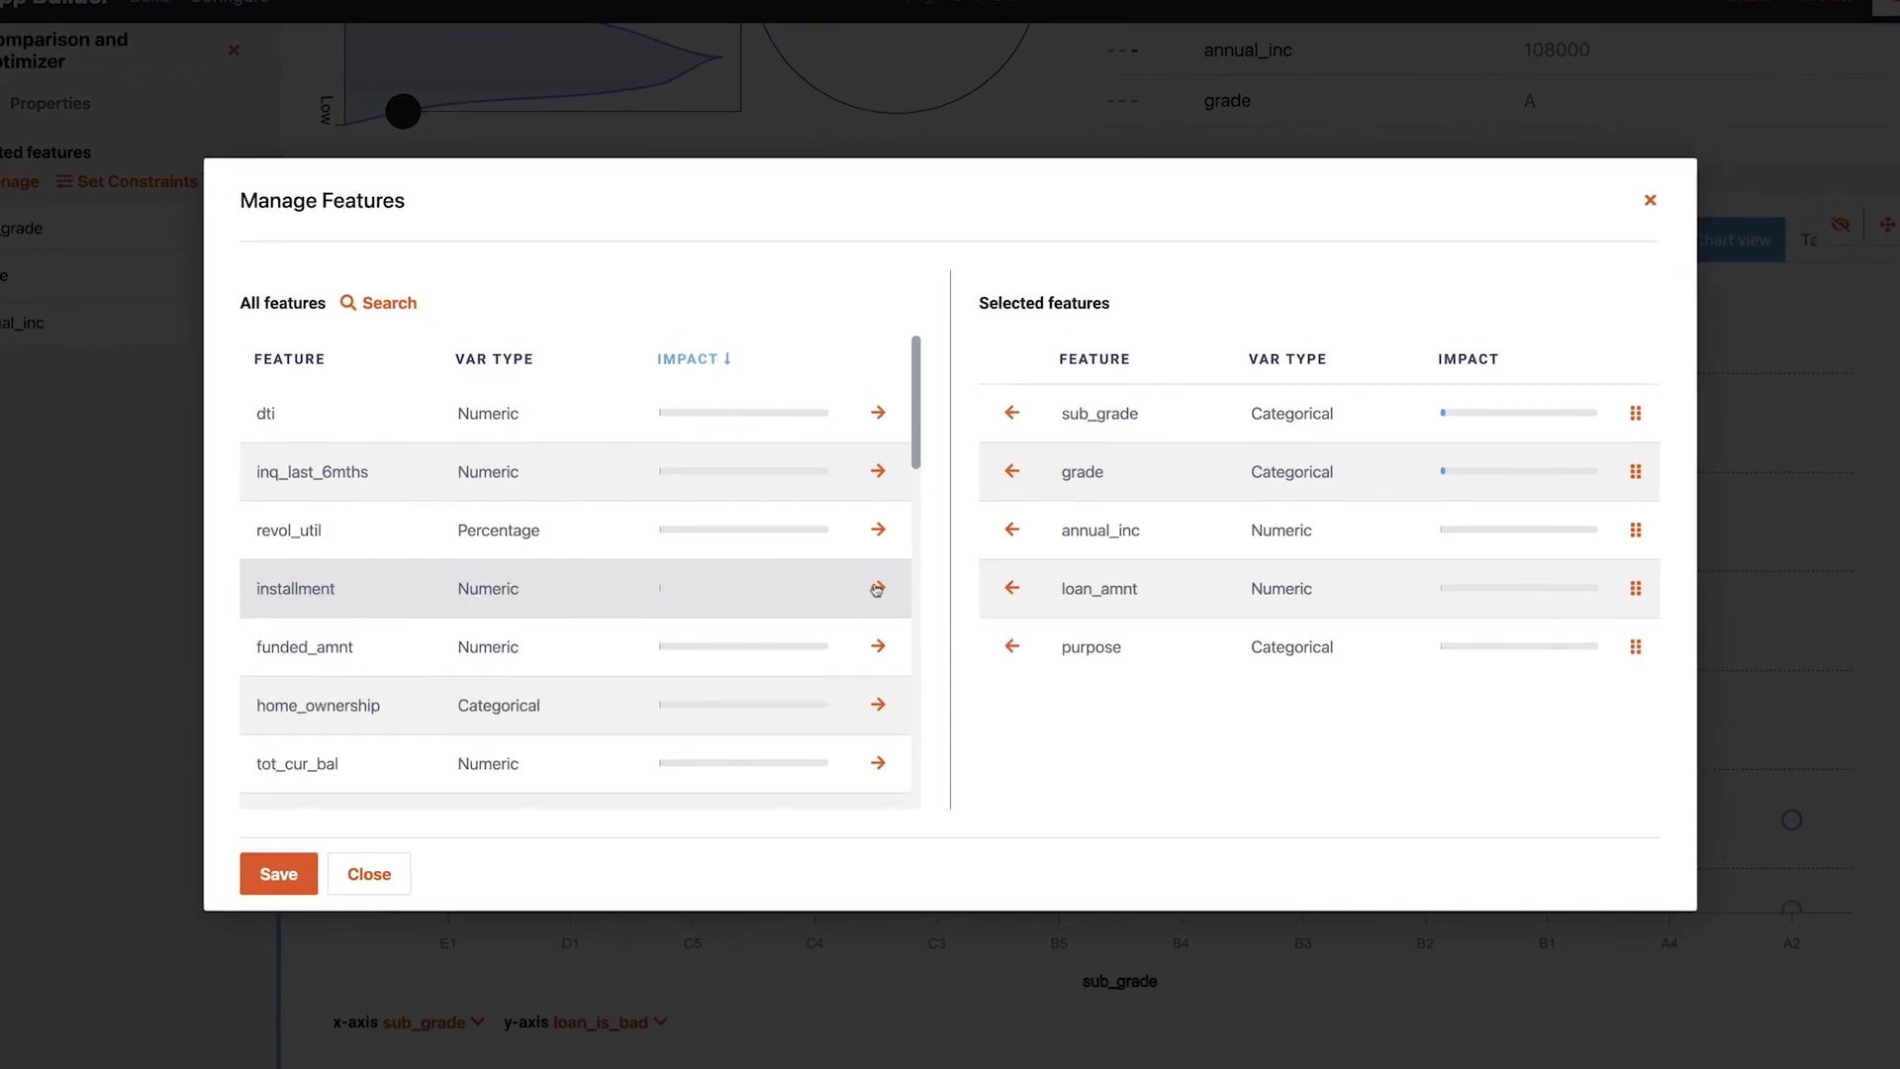
pyautogui.click(877, 471)
pyautogui.scroll(-1, 861, 494)
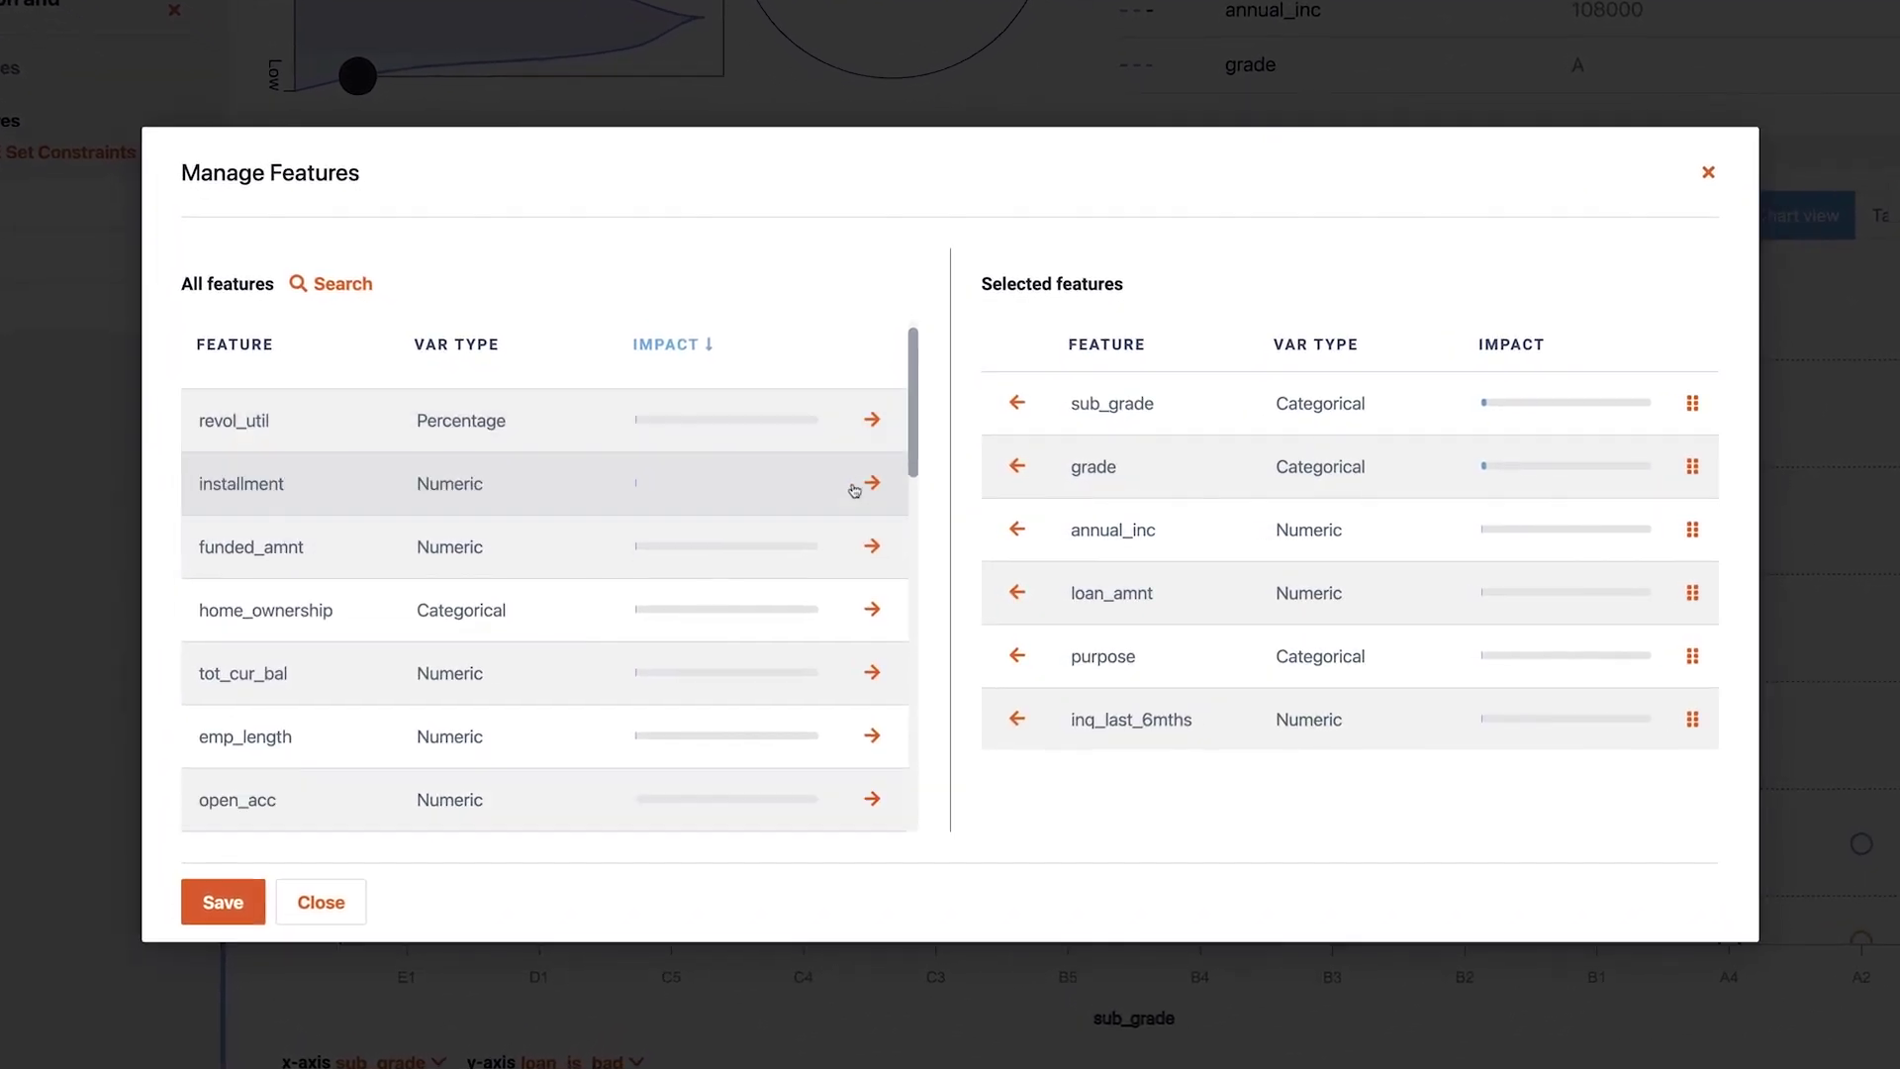
pyautogui.scroll(-2, 854, 490)
pyautogui.click(871, 673)
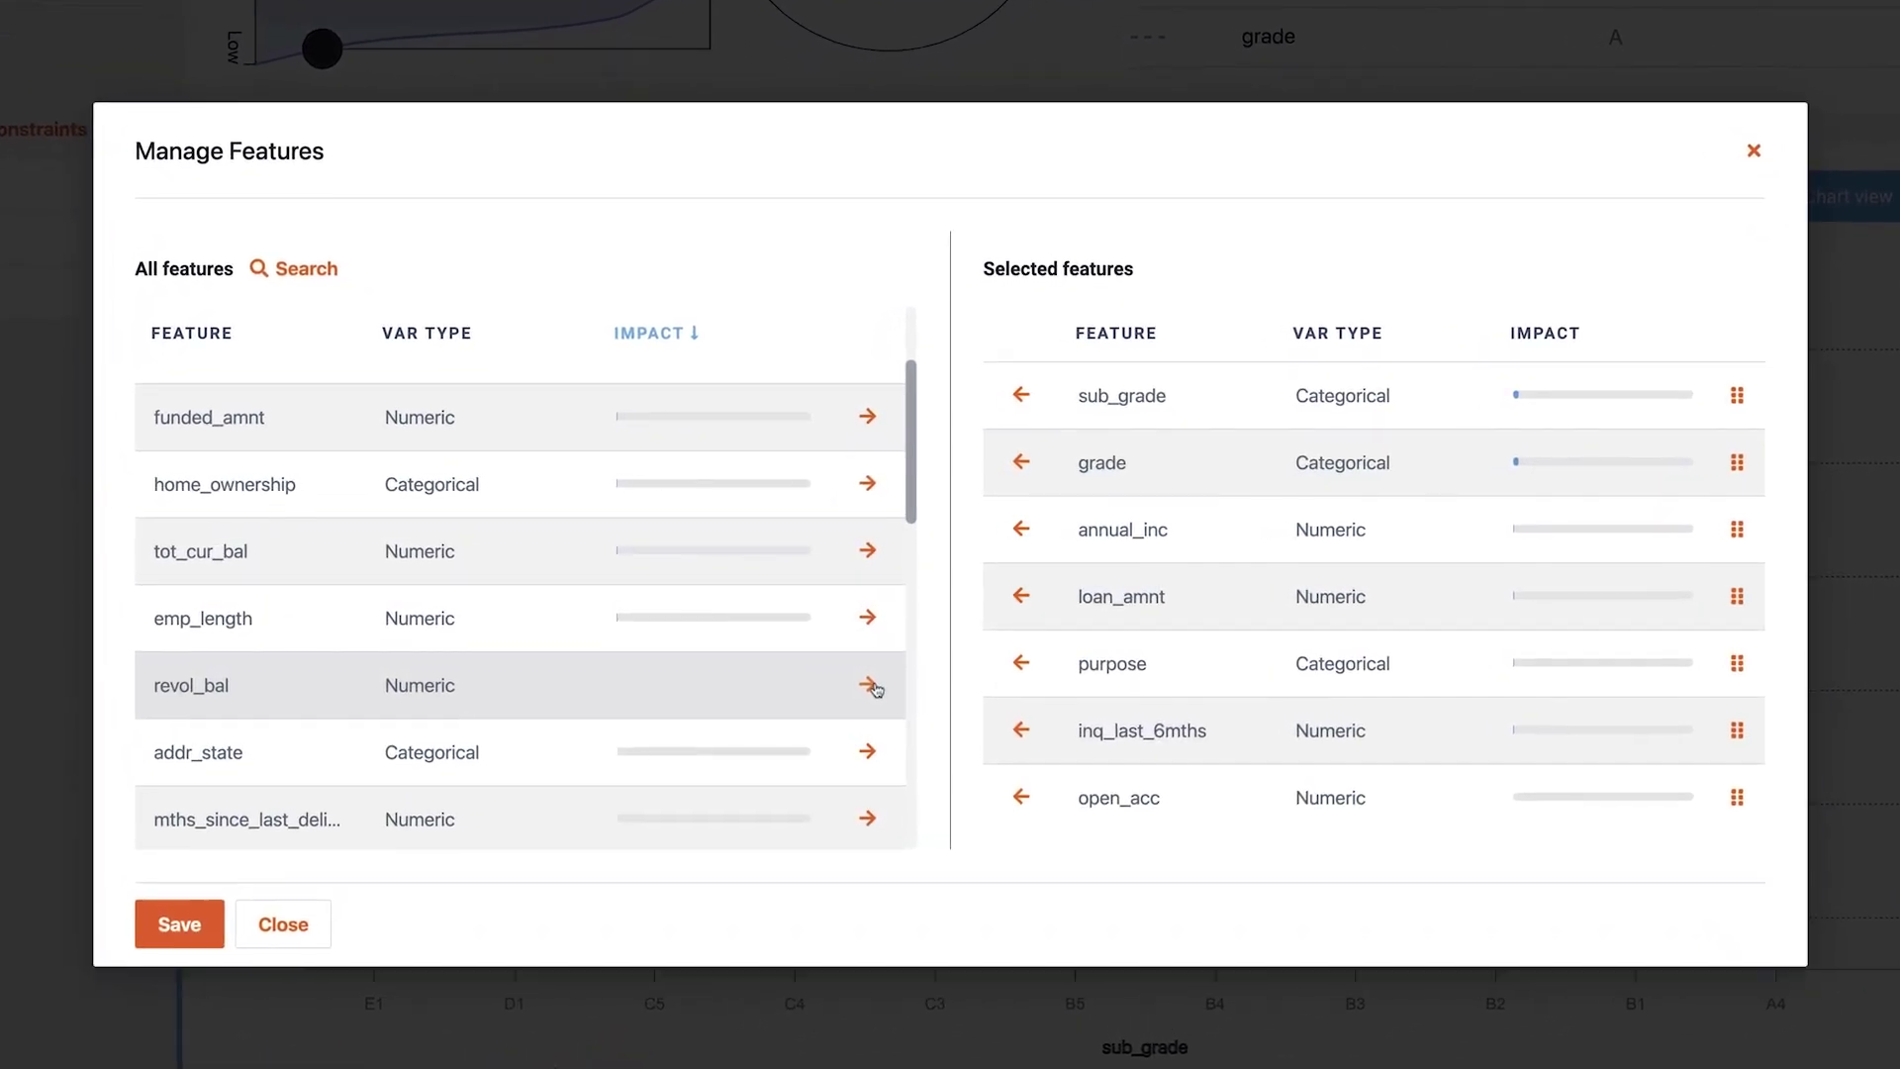
pyautogui.scroll(-10, 875, 690)
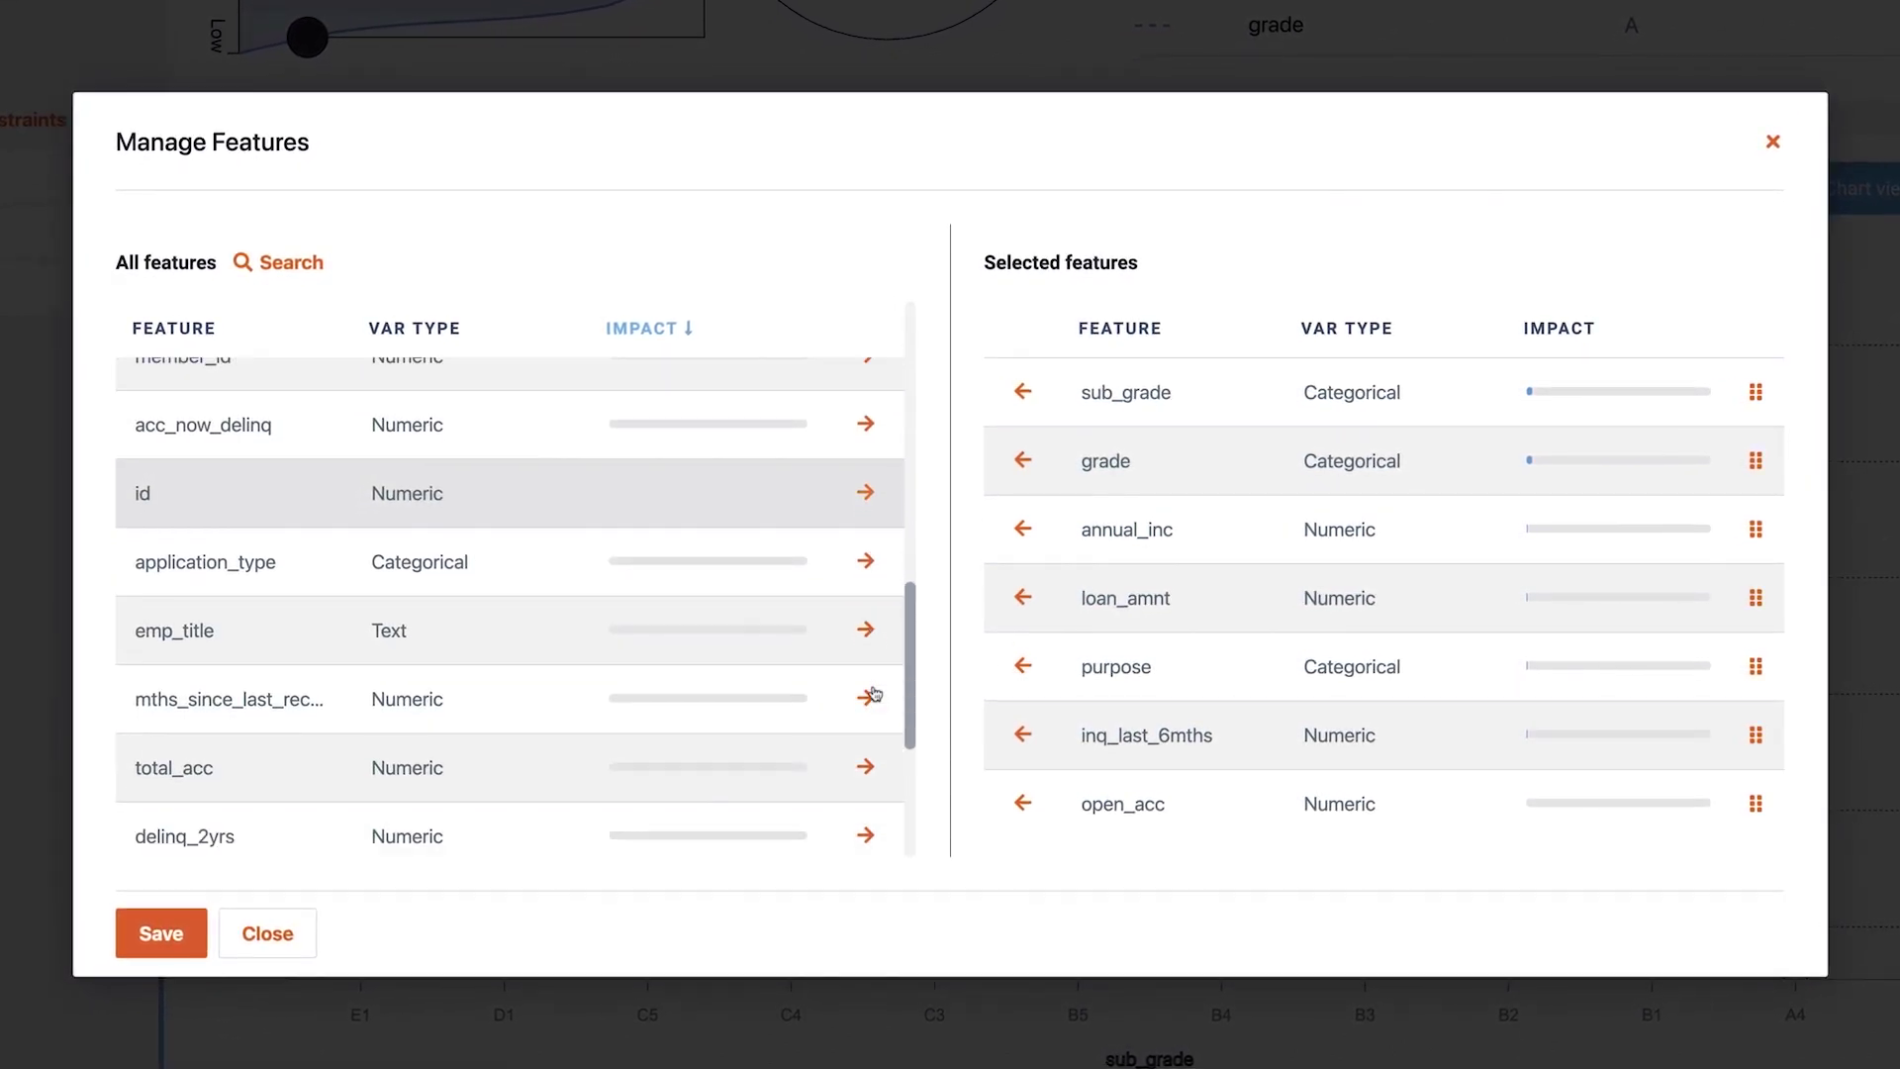
pyautogui.click(865, 560)
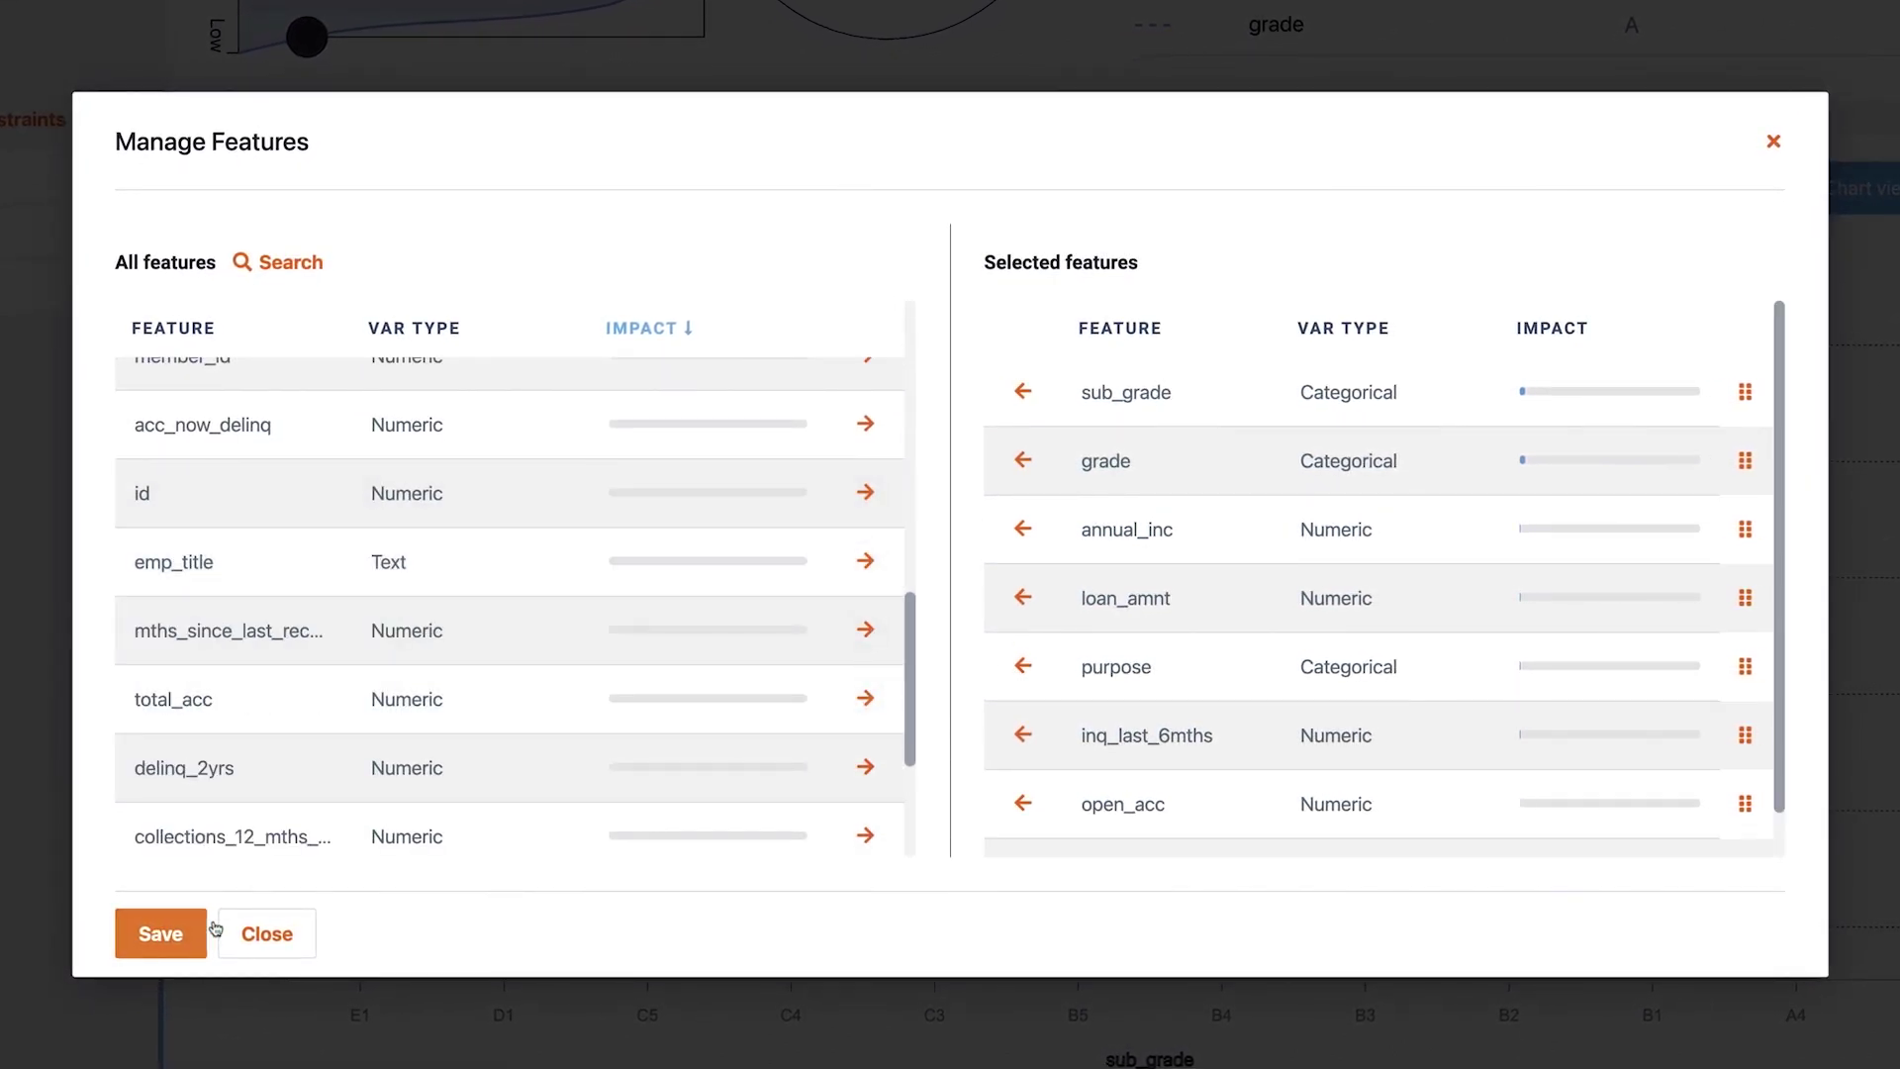
pyautogui.click(161, 935)
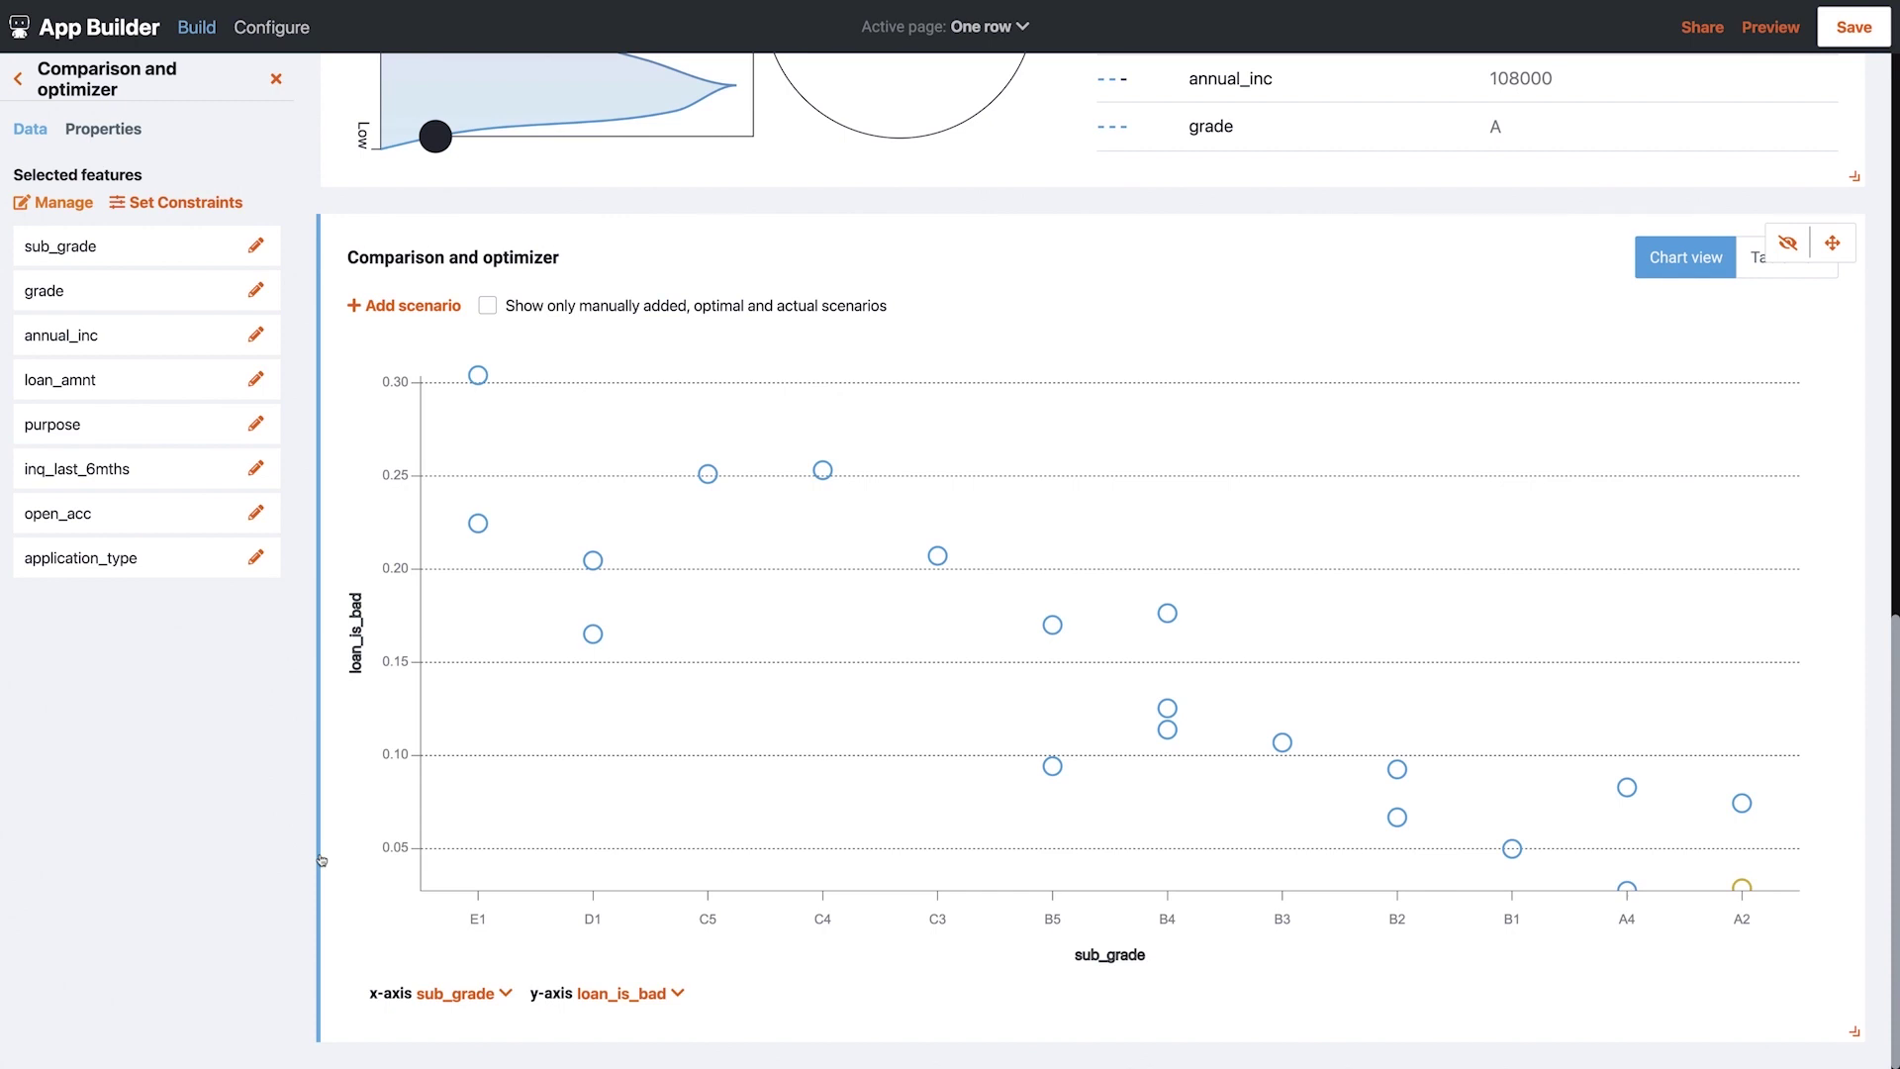
pyautogui.scroll(10, 322, 860)
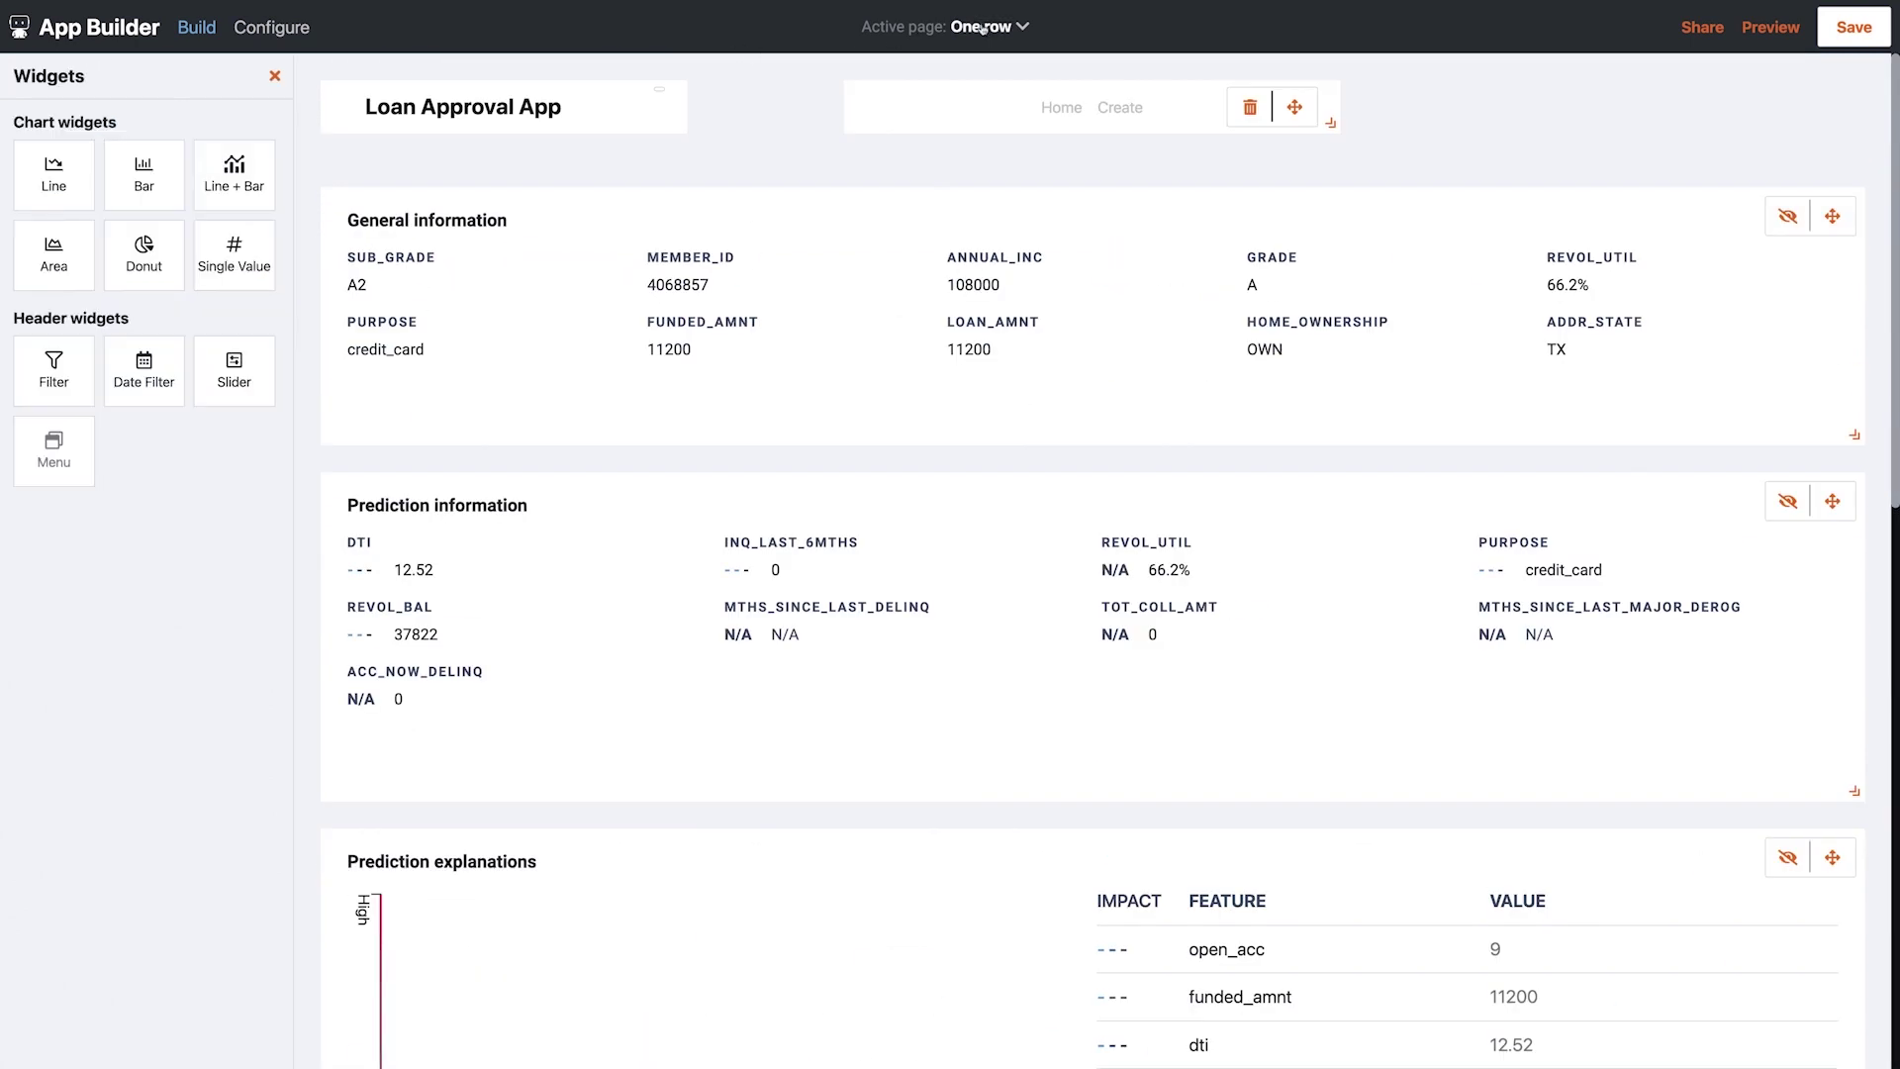
# Go back to the Home page and preview the app at desktop size
pyautogui.click(935, 79)
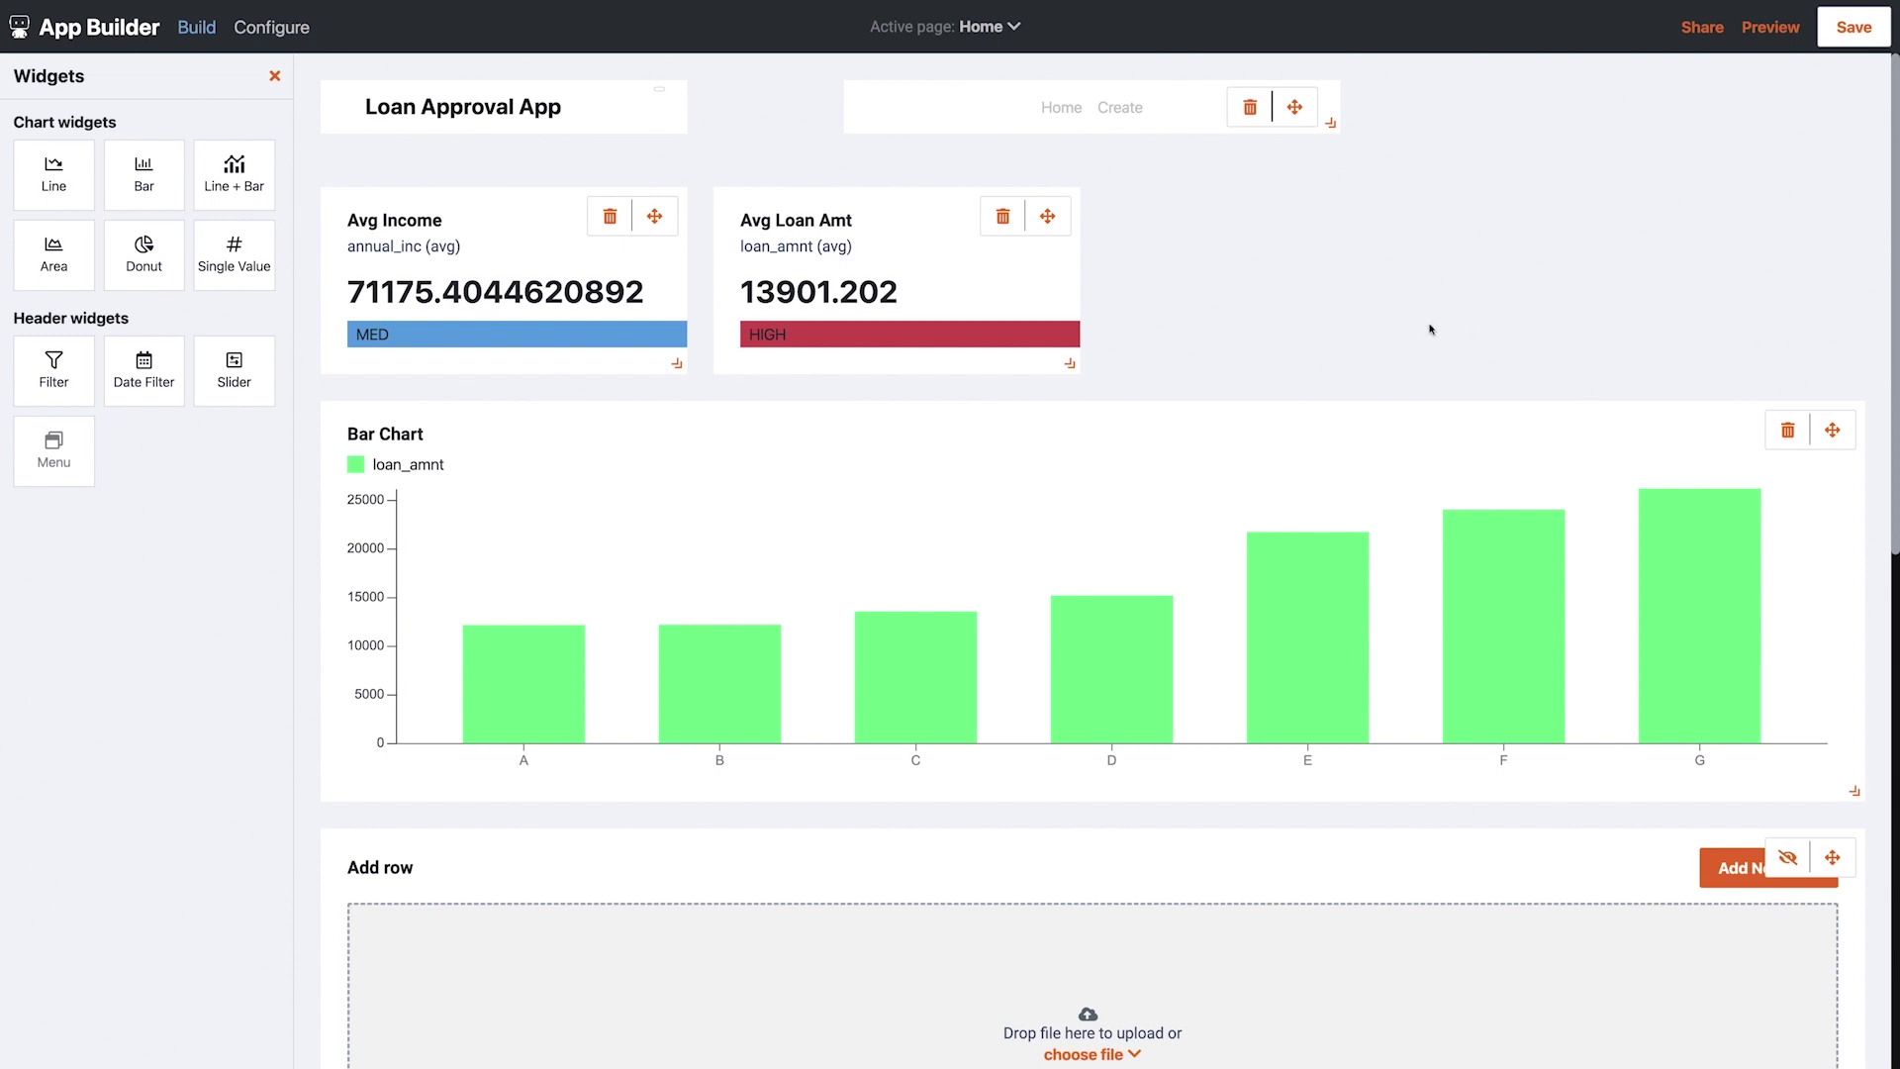
pyautogui.click(1770, 28)
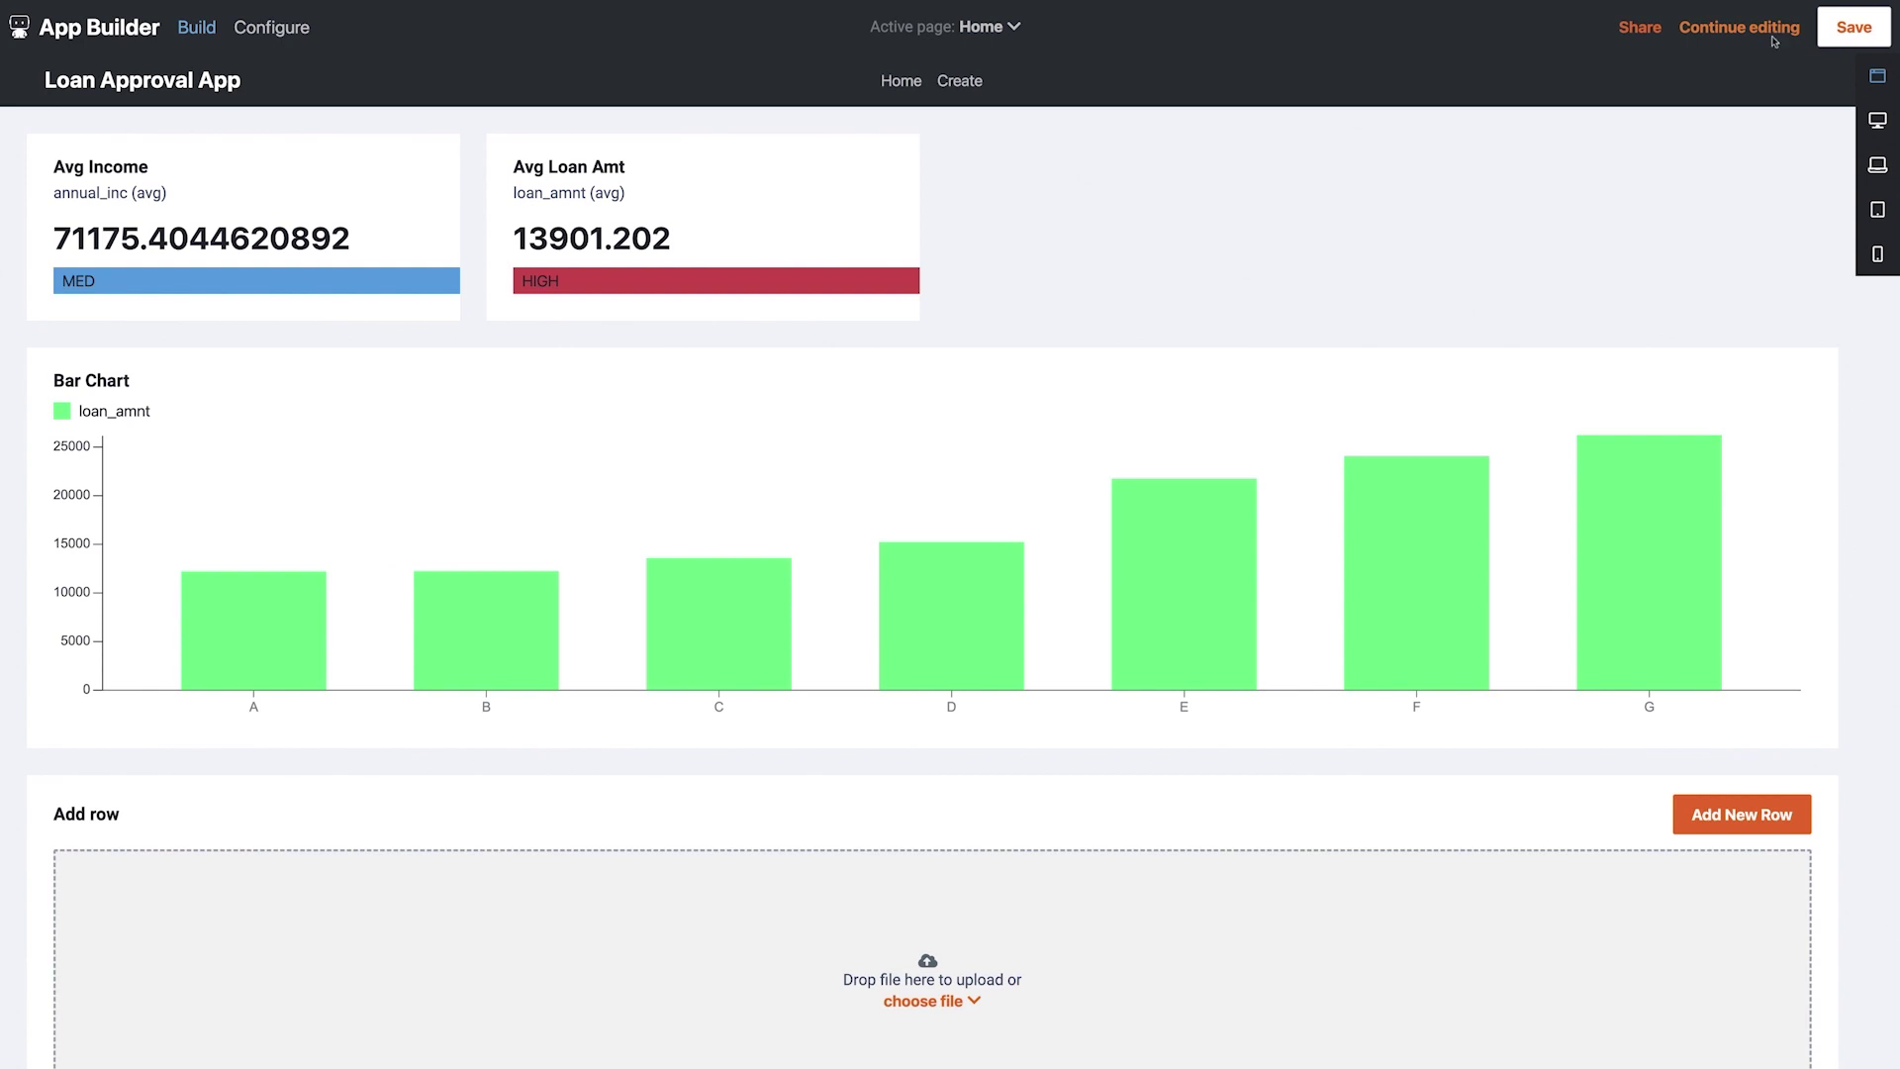
pyautogui.click(1877, 123)
pyautogui.scroll(-8, 1501, 310)
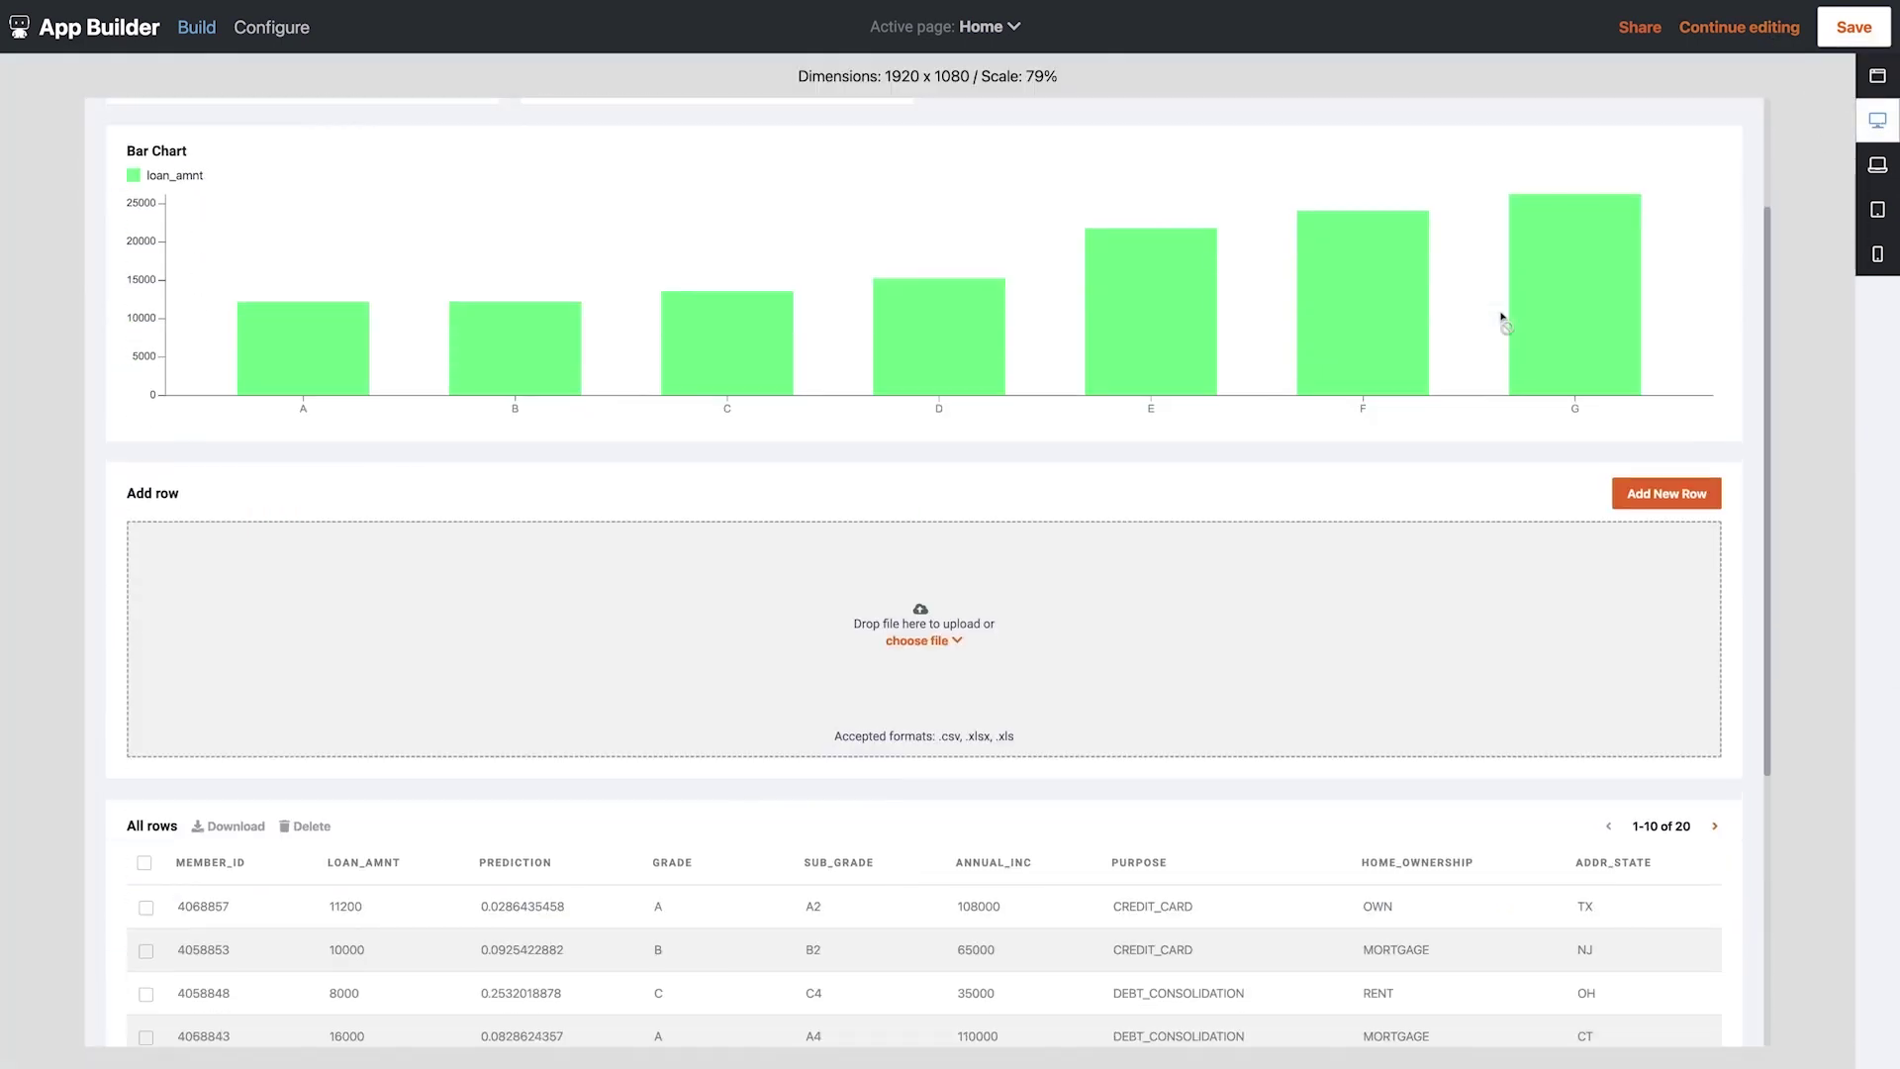
pyautogui.scroll(8, 1503, 315)
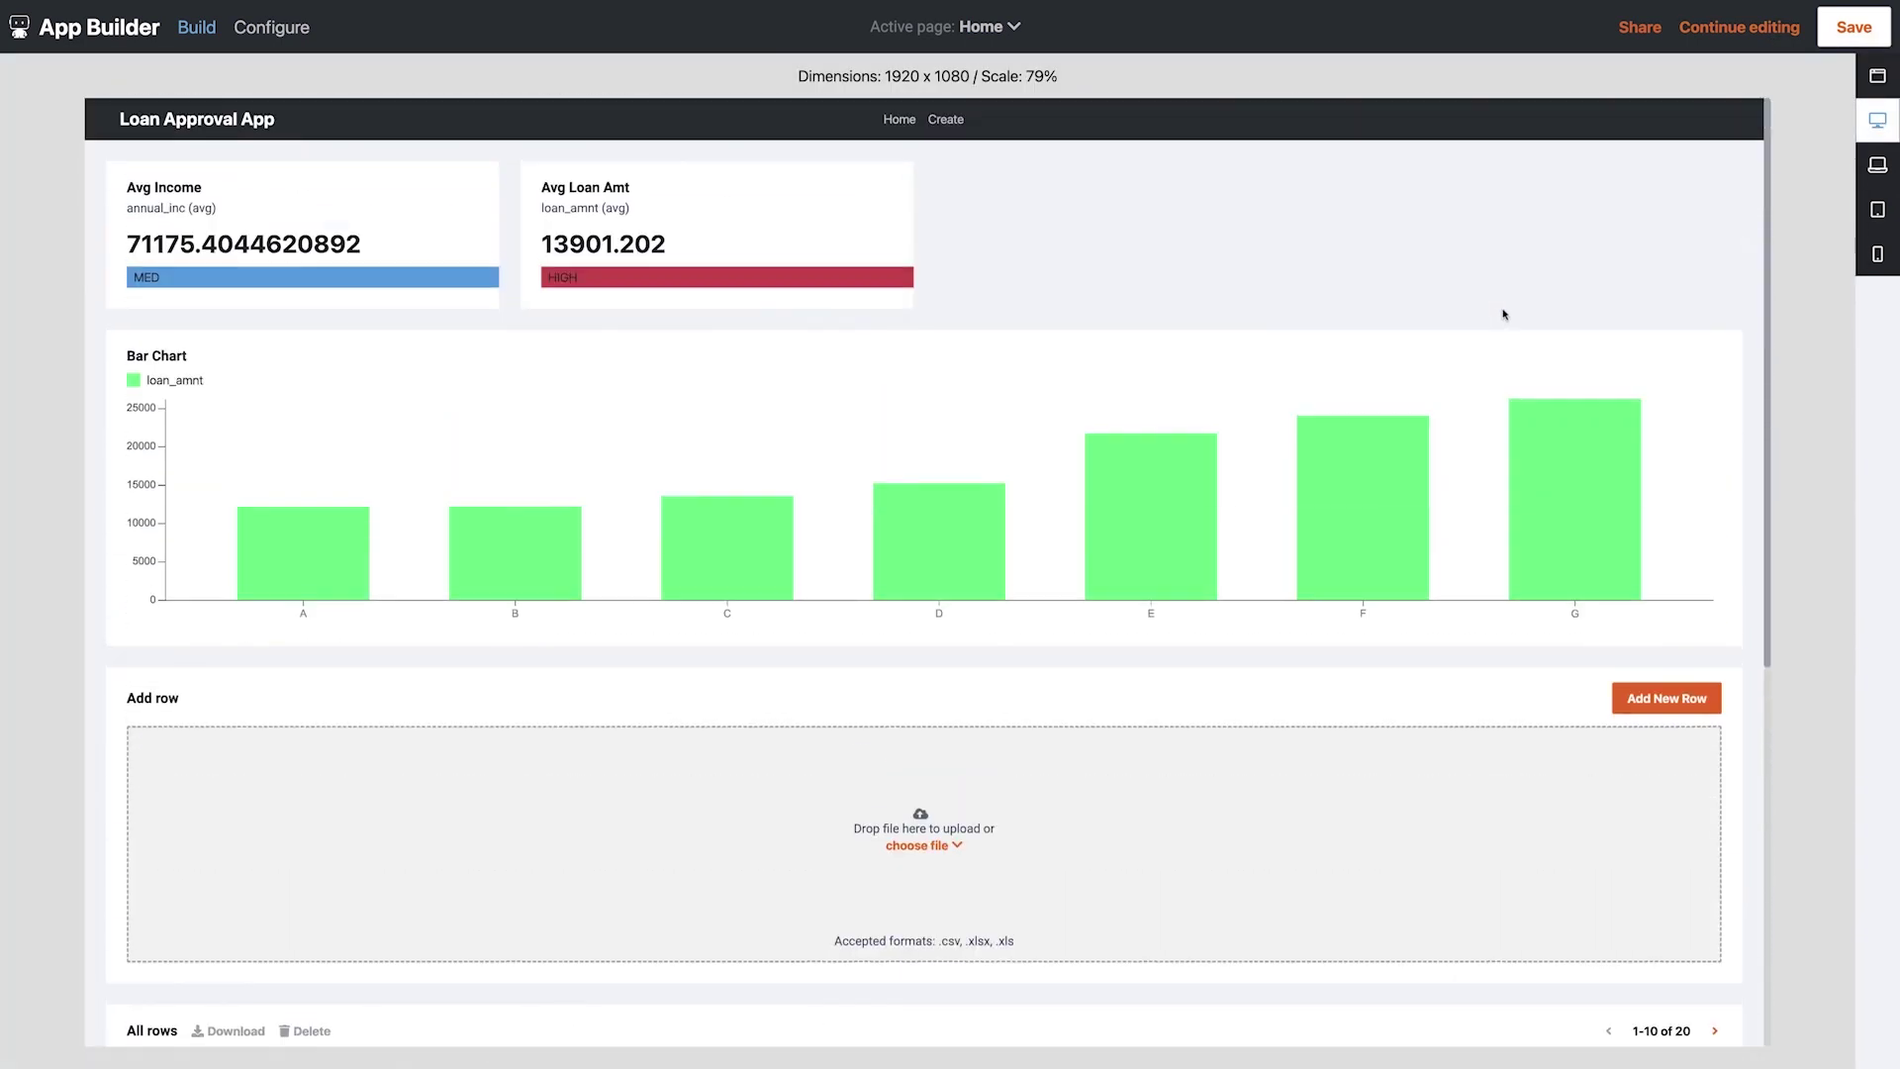
# Check the app preview at tablet size, then at phone size
pyautogui.click(1877, 218)
pyautogui.scroll(-8, 1134, 449)
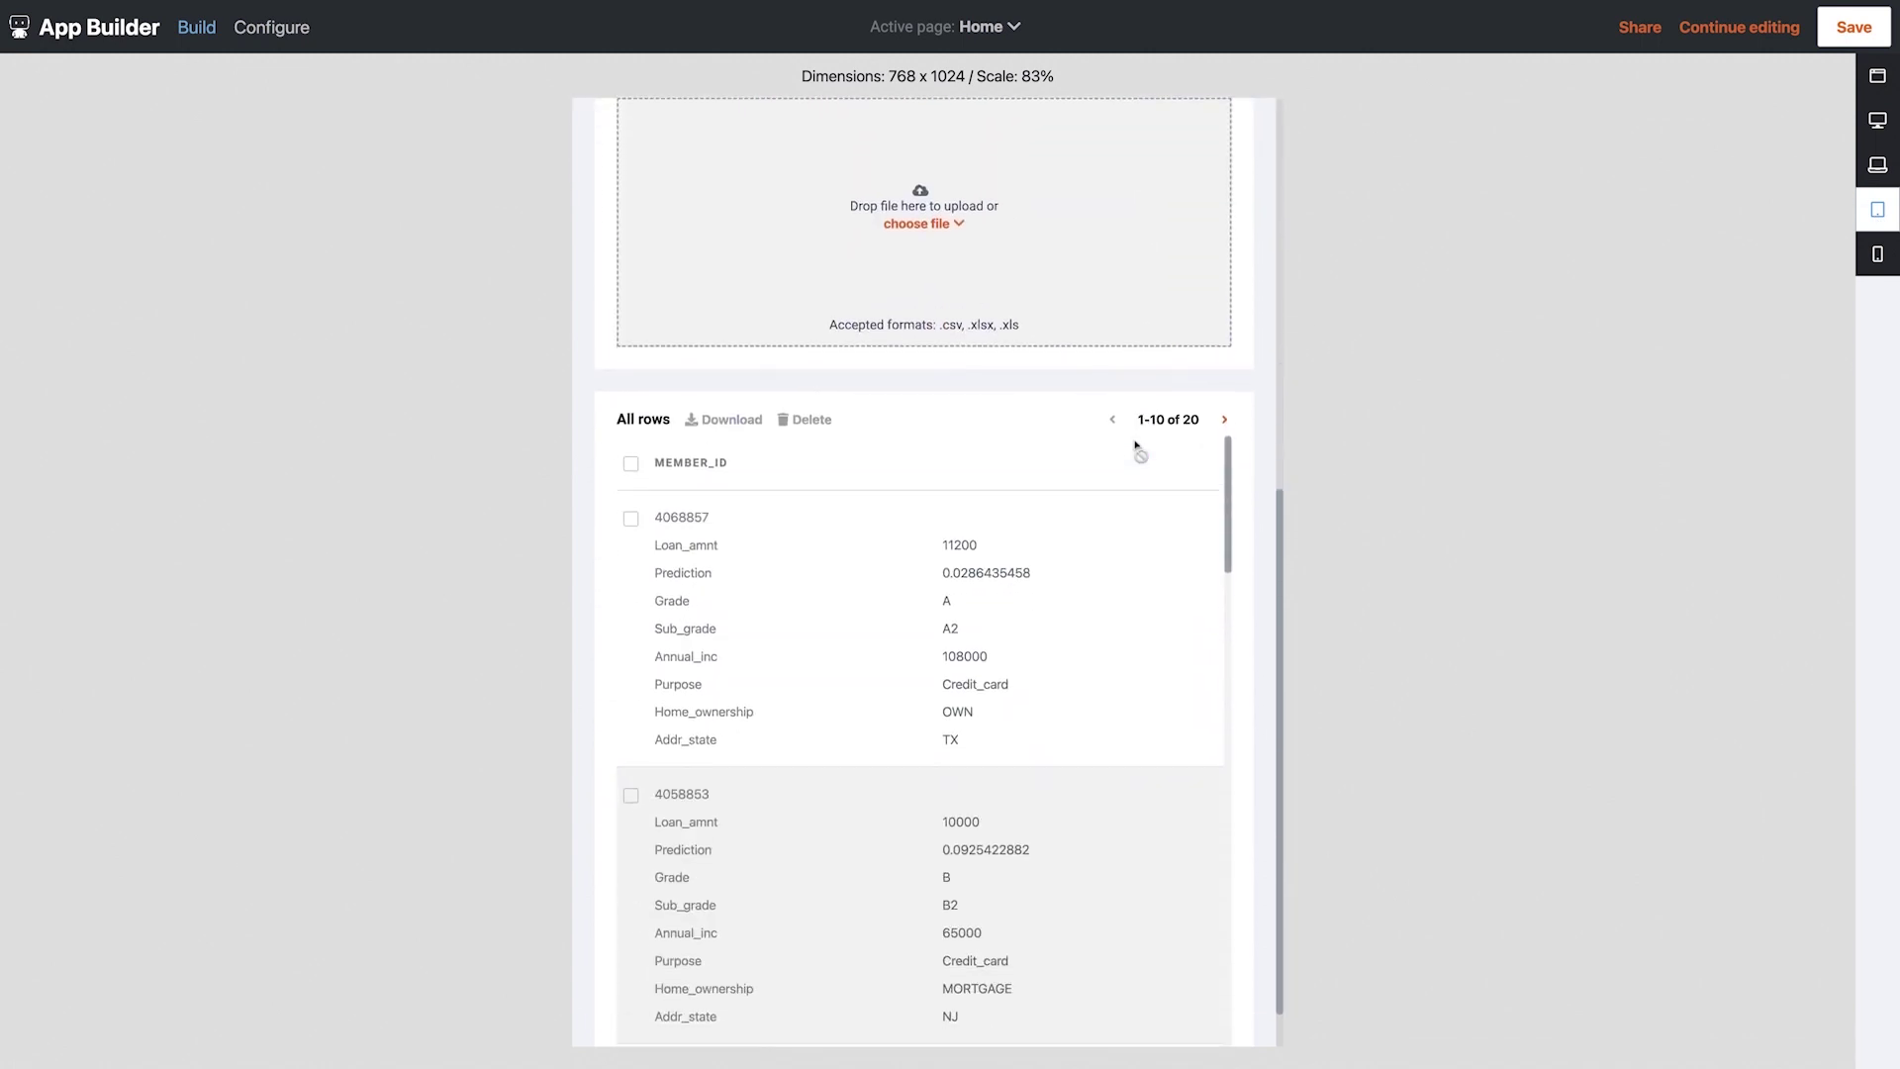
pyautogui.scroll(8, 1255, 458)
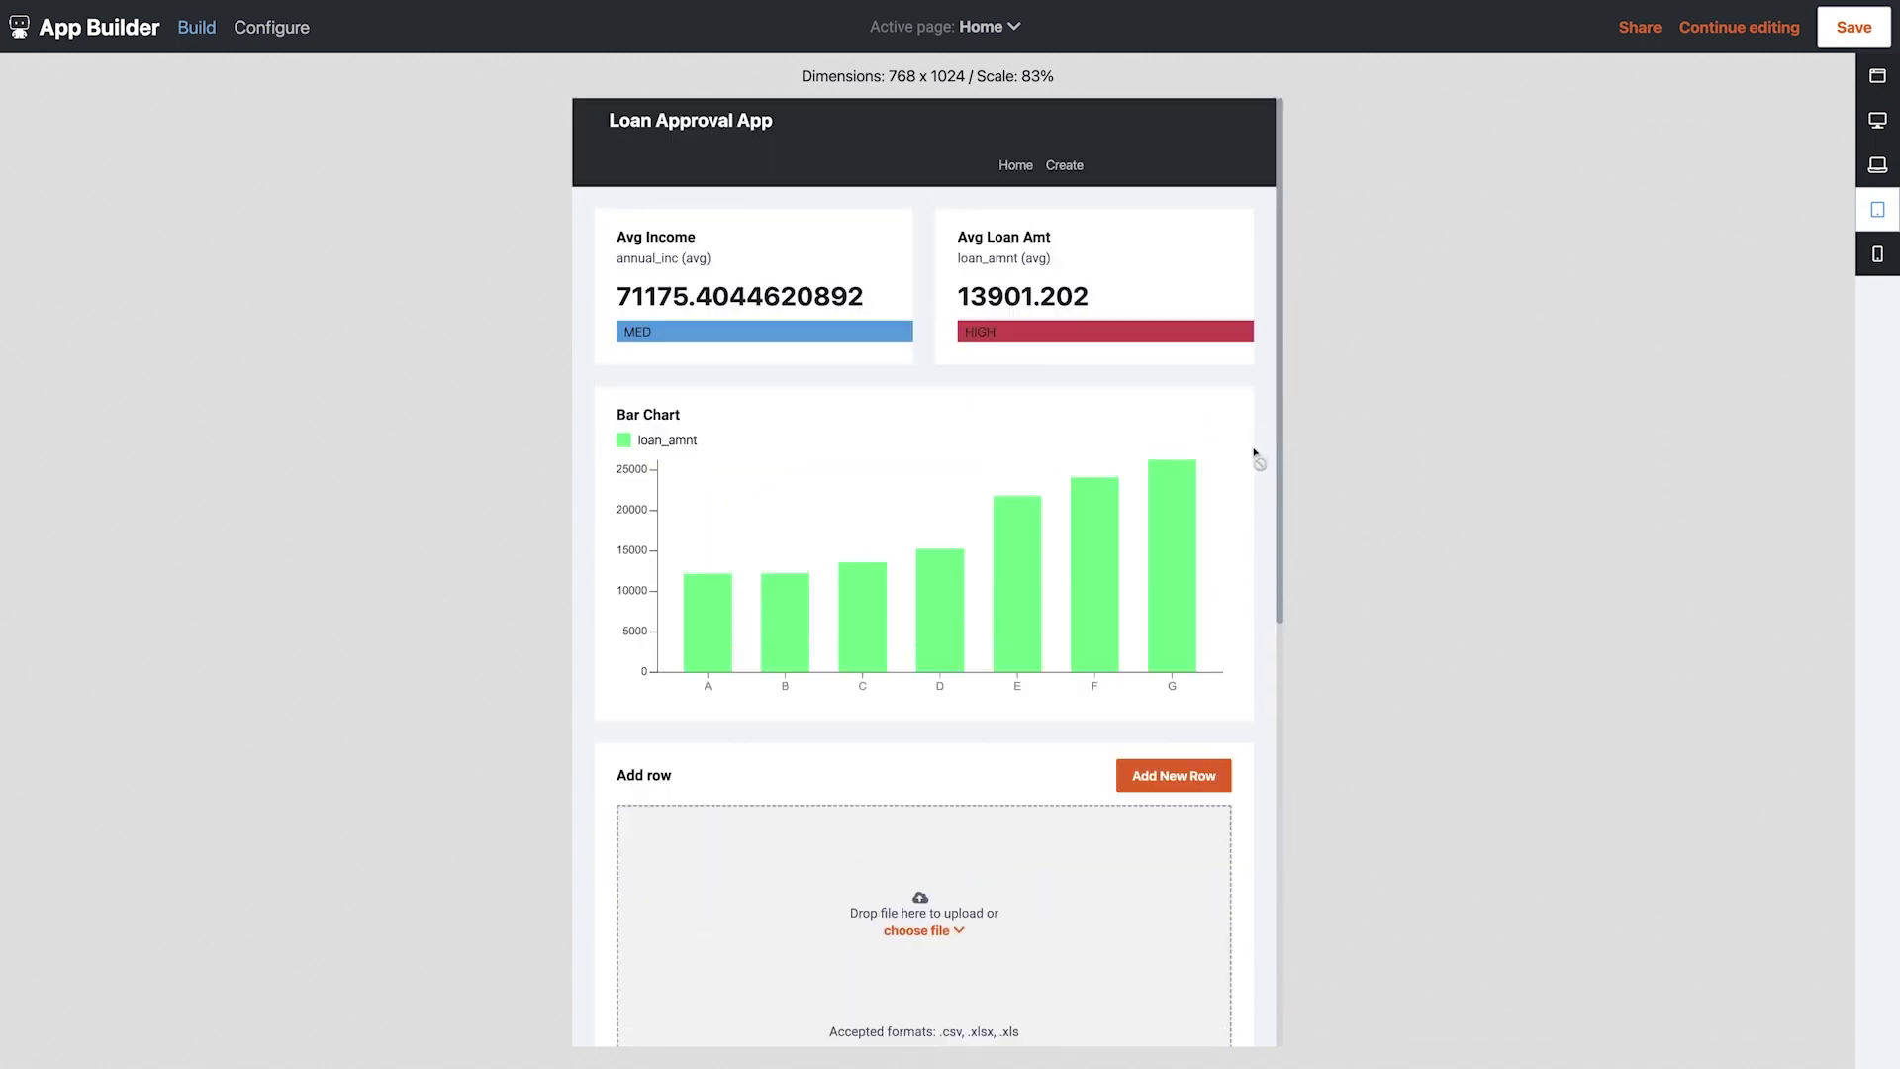
pyautogui.click(1878, 256)
pyautogui.scroll(-8, 1136, 353)
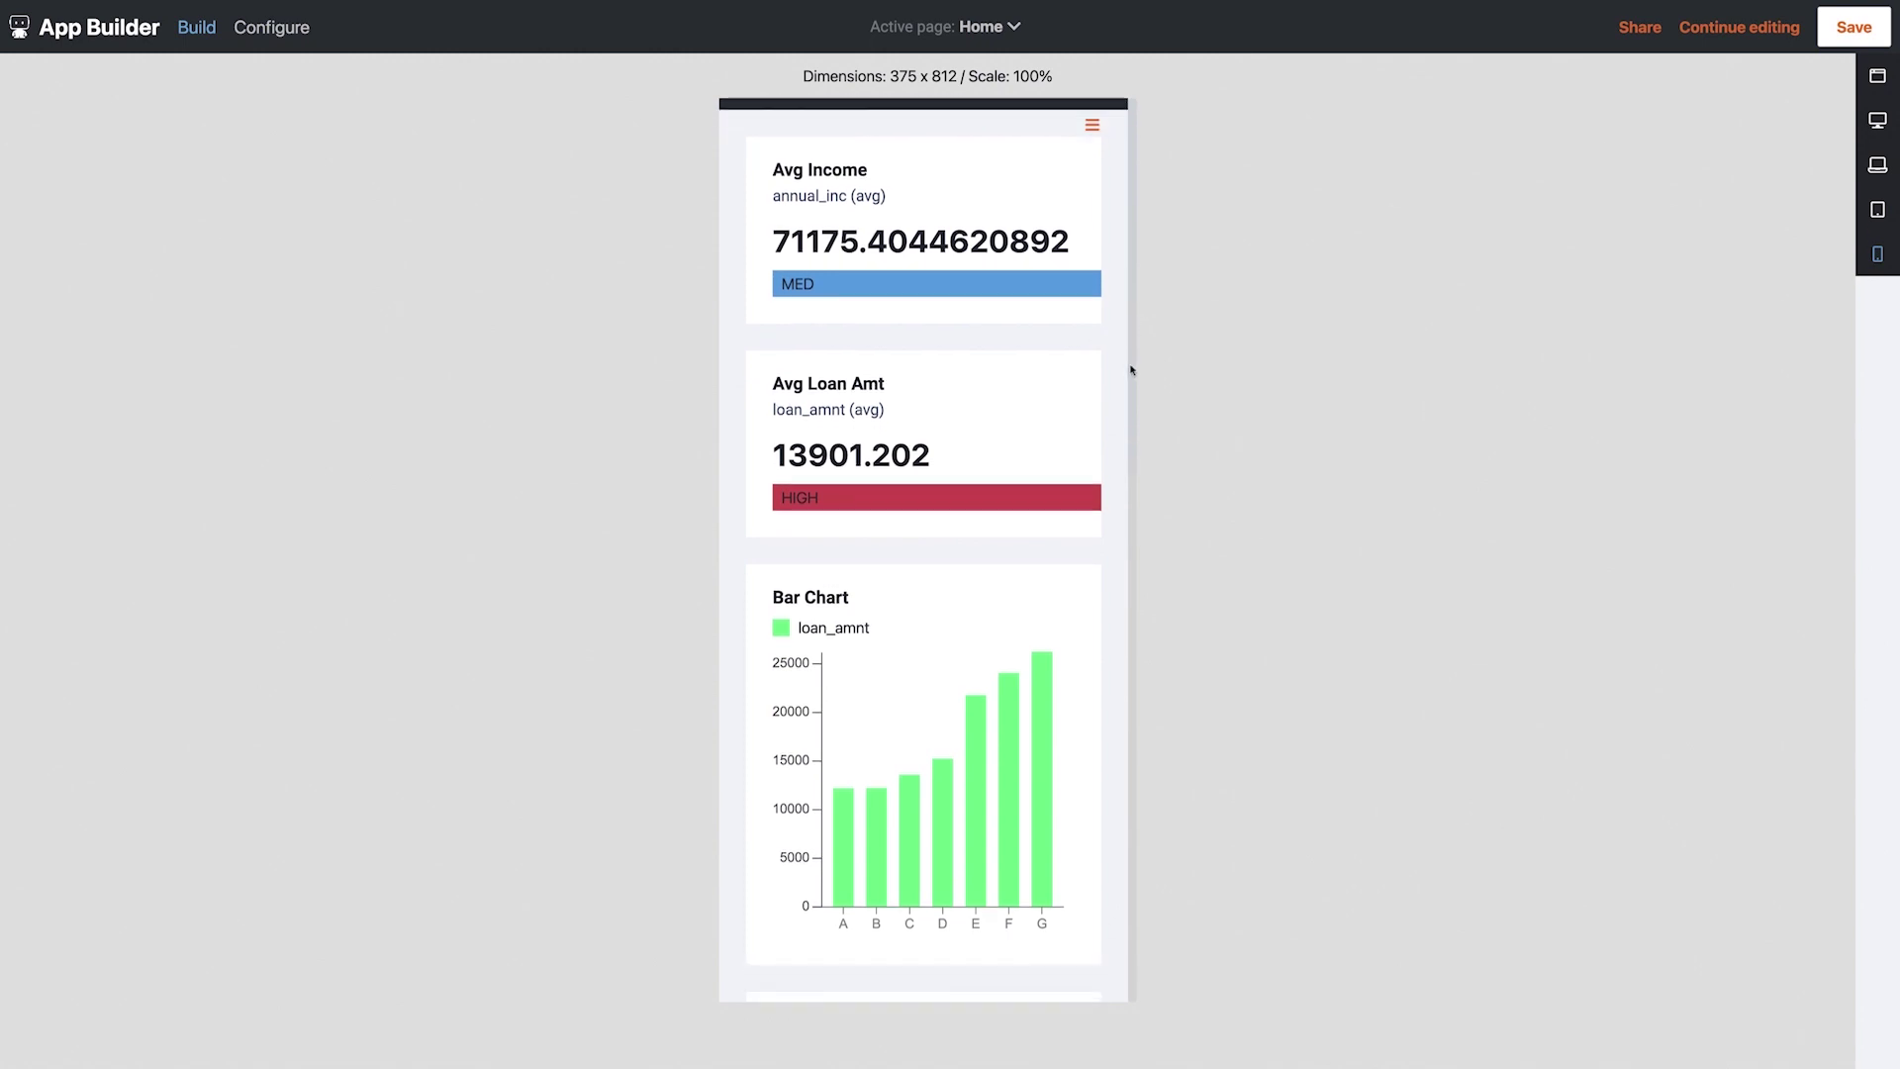
pyautogui.scroll(10, 1115, 594)
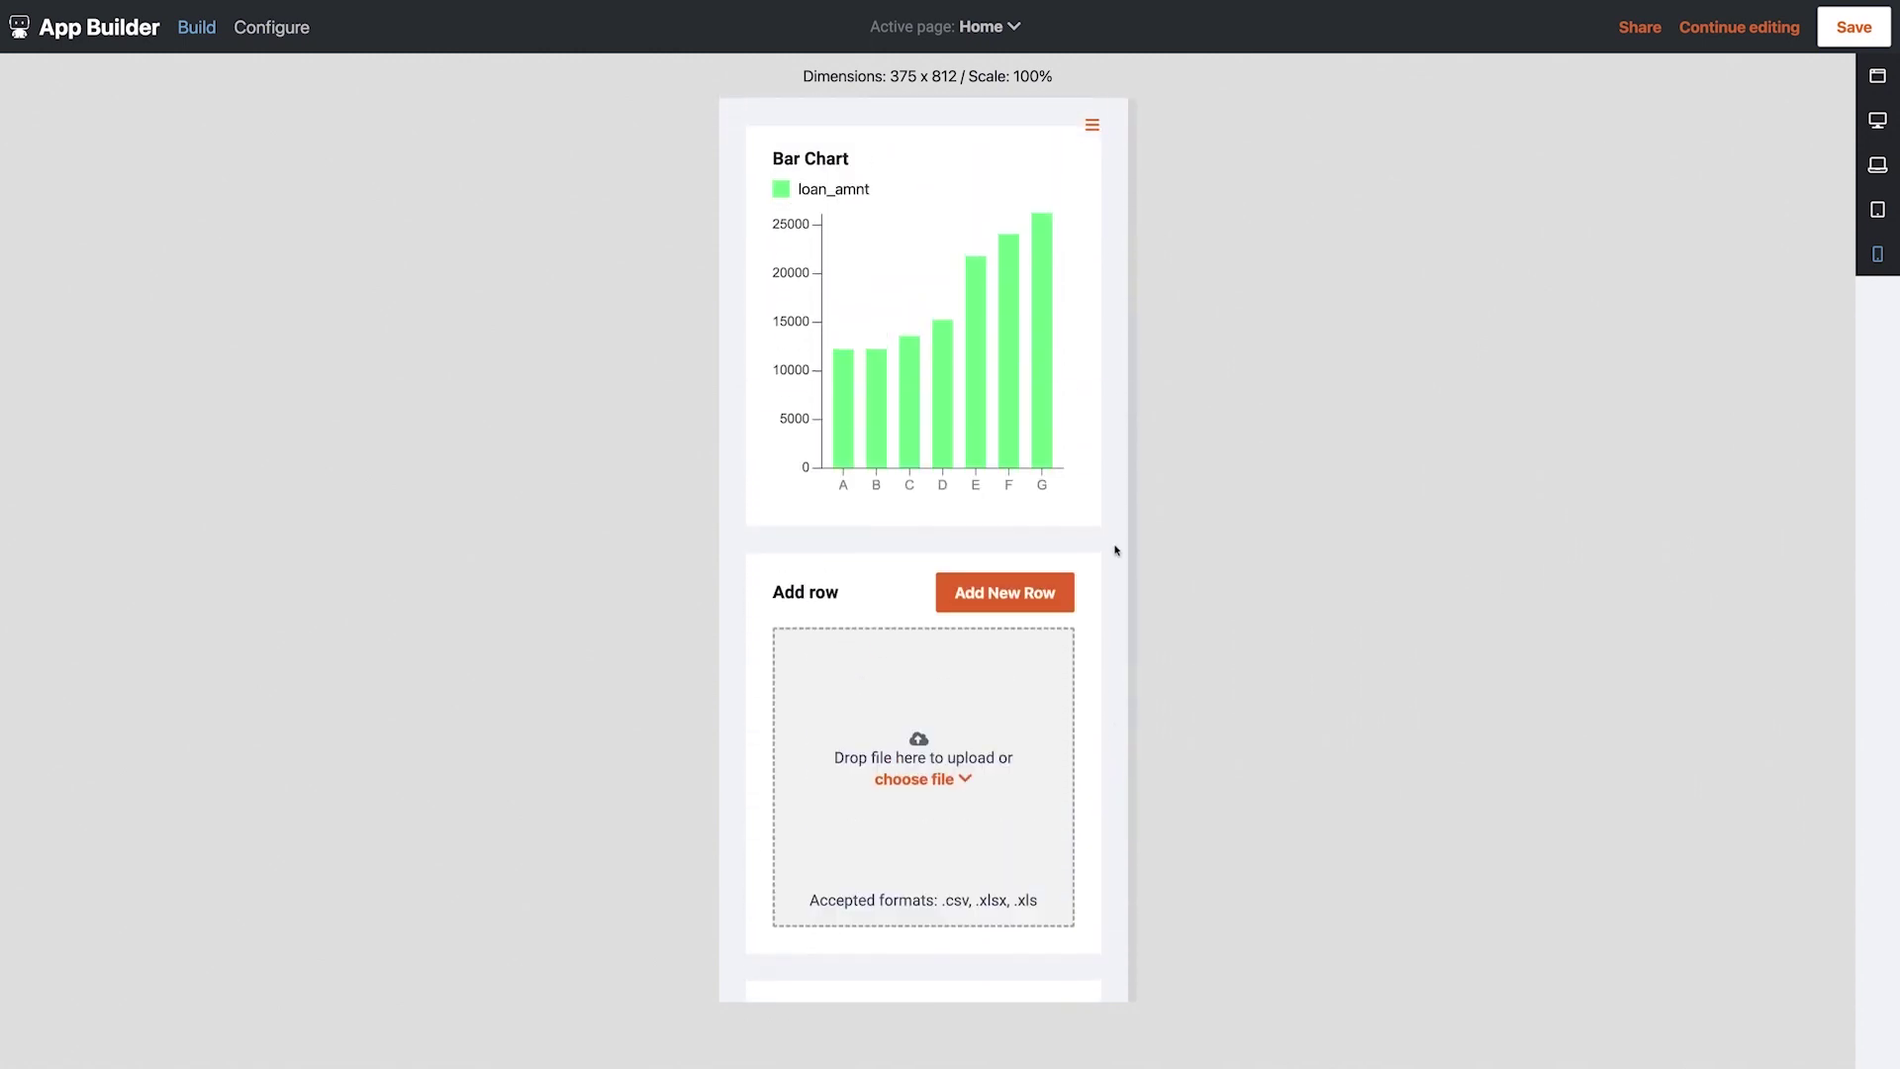
# Share the app with a colleague's username as Owner, with the note 'Here is the loan app you needed'
pyautogui.click(1694, 32)
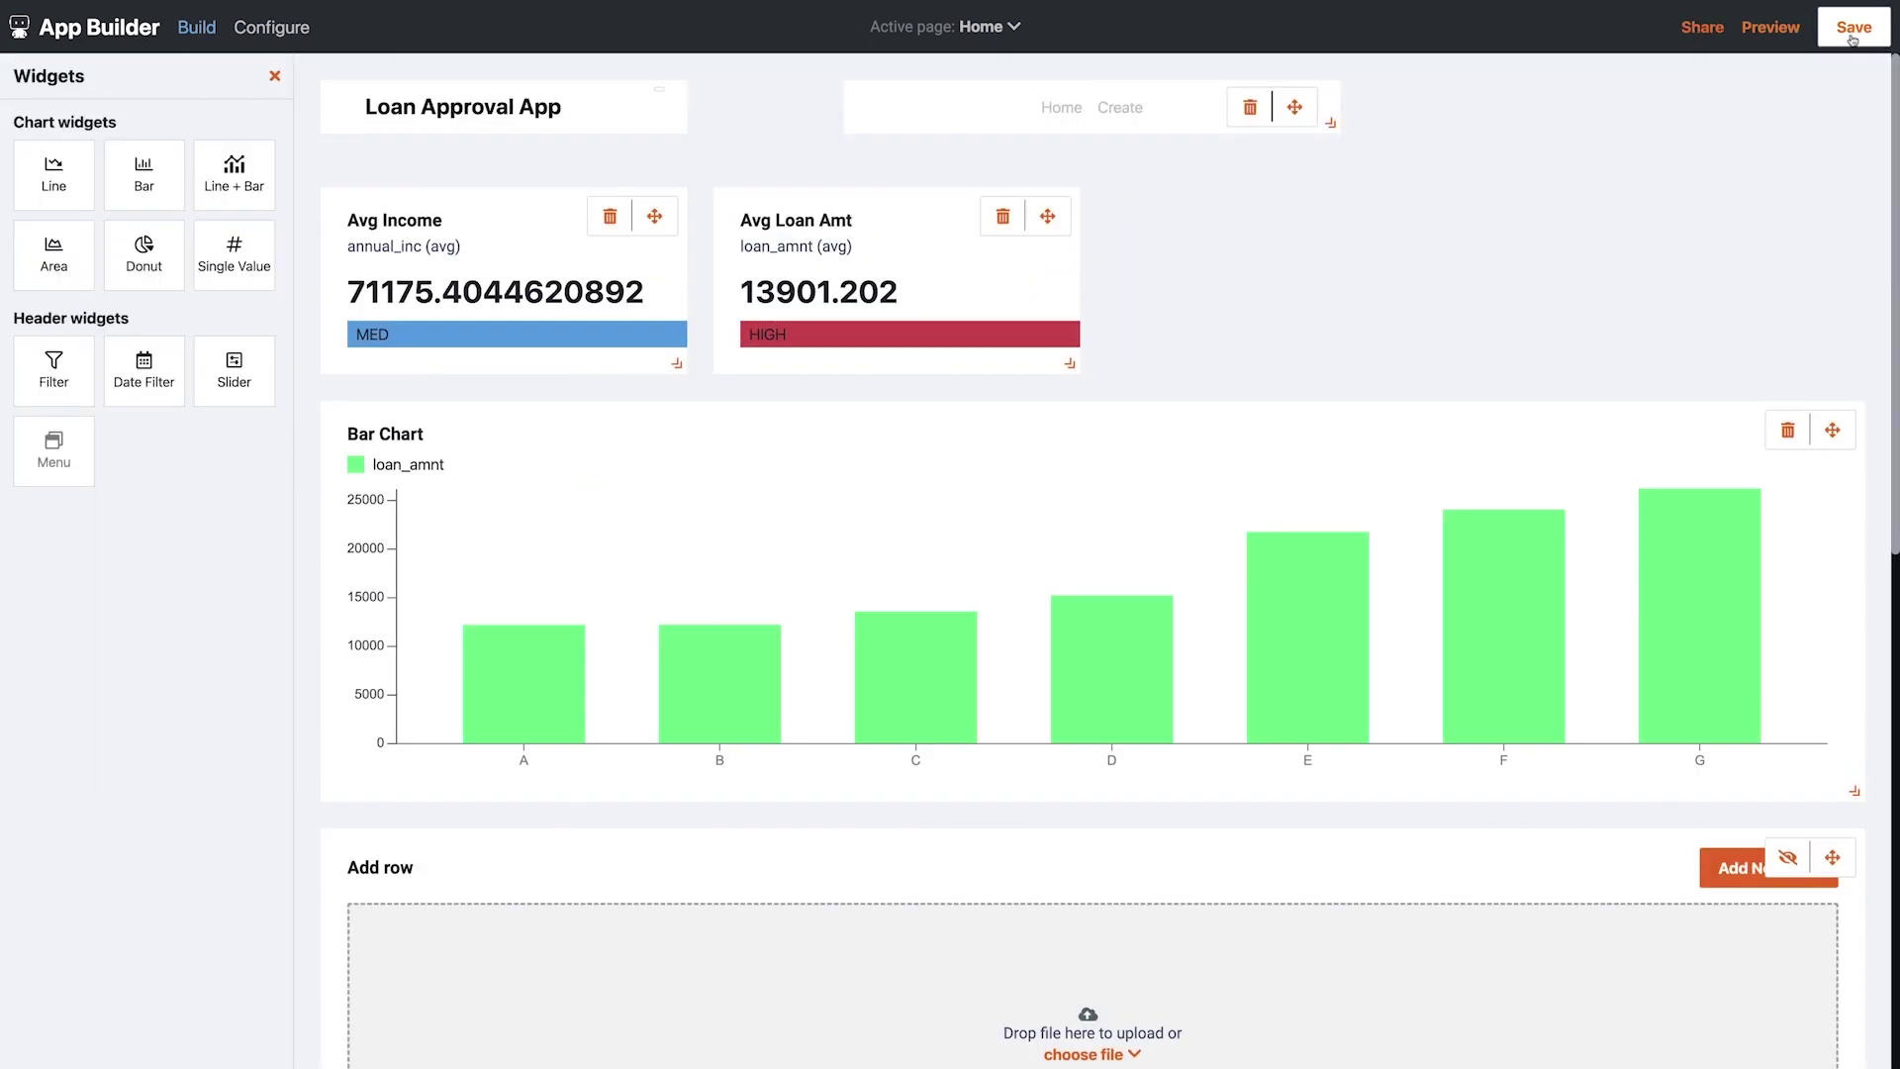
pyautogui.click(1699, 29)
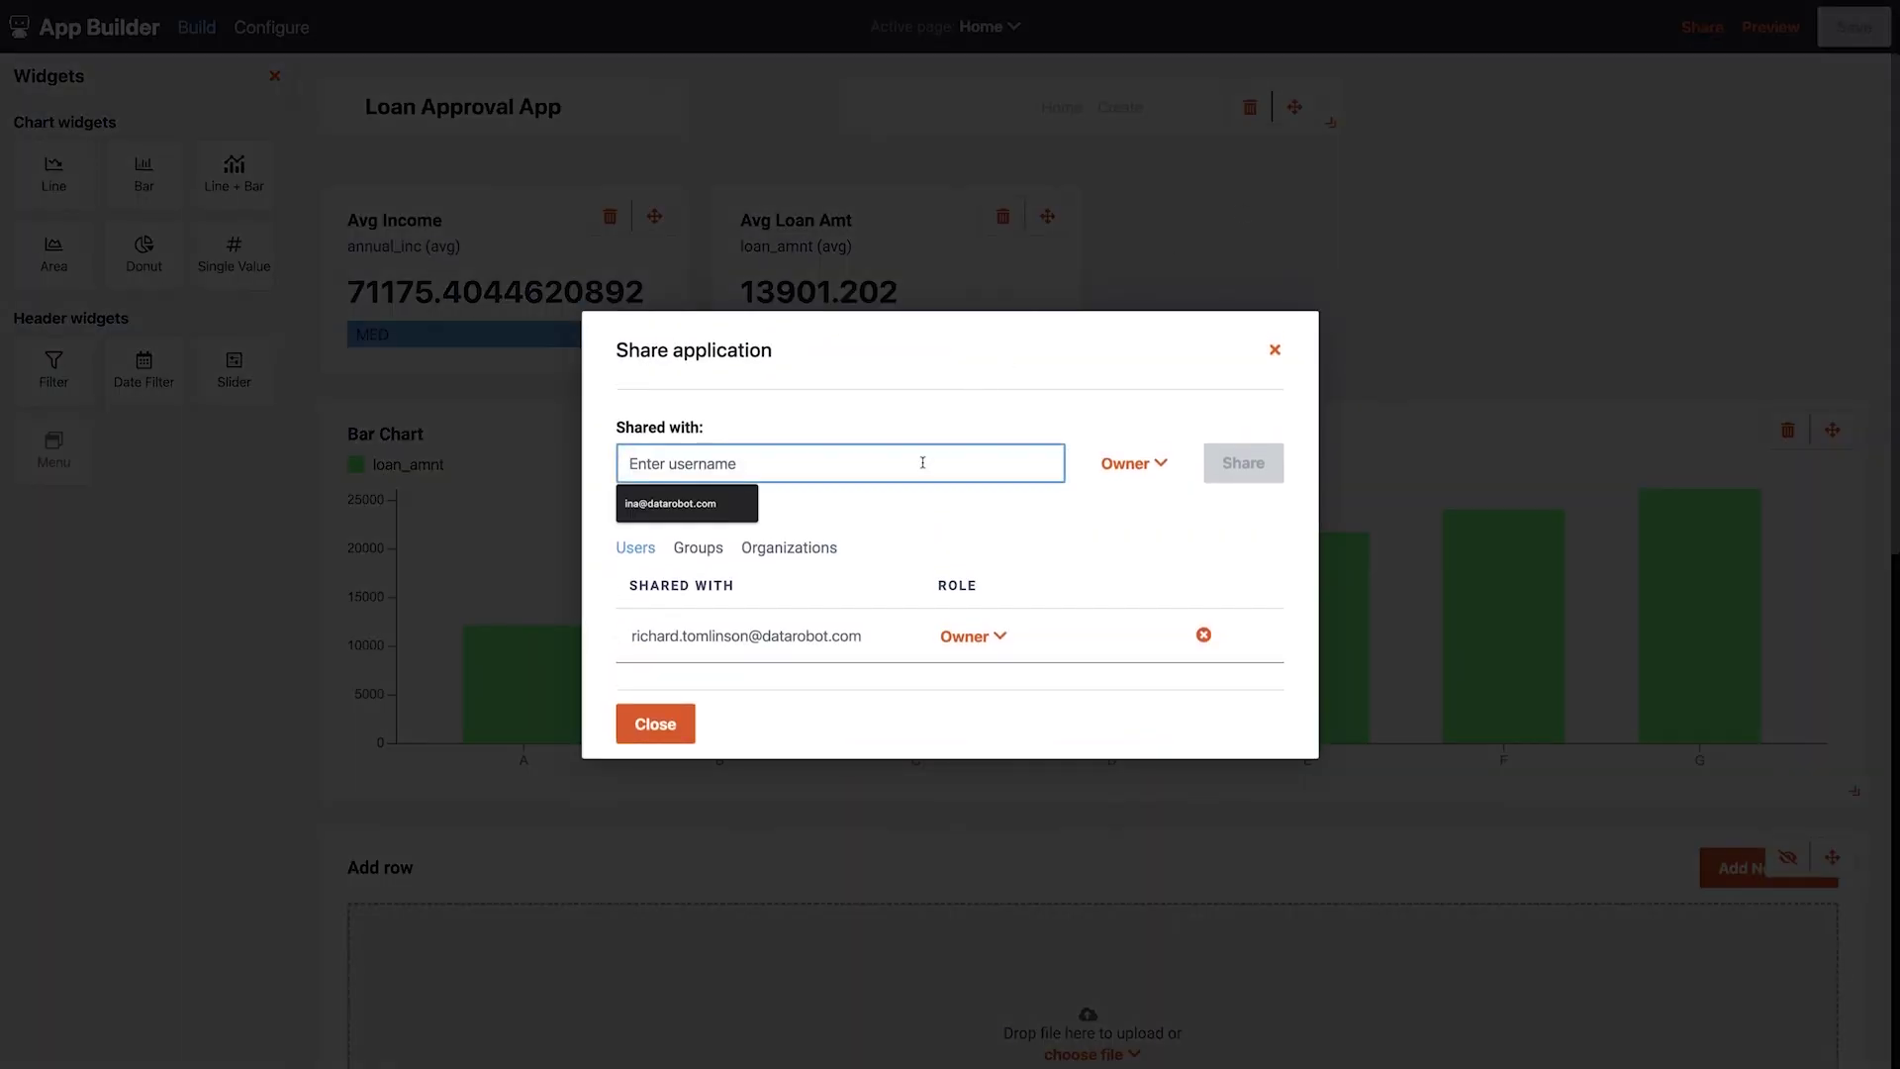
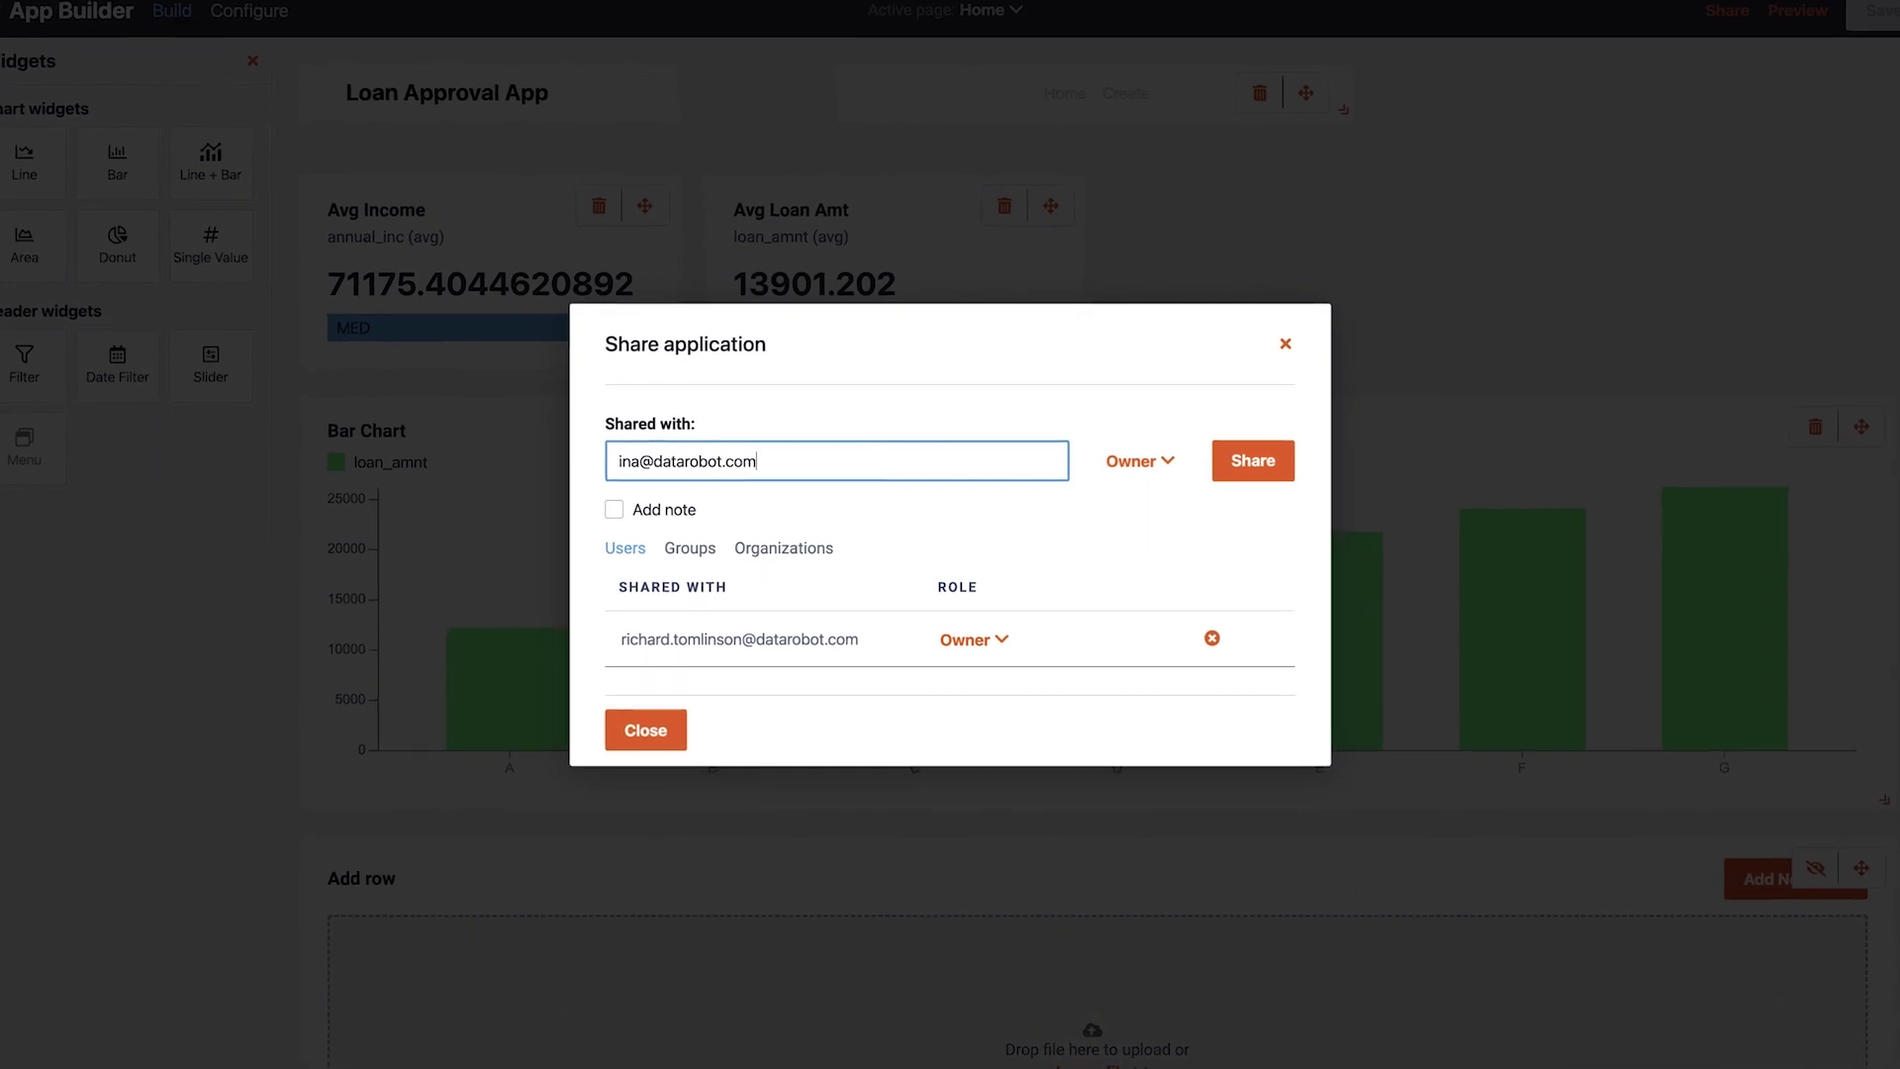
pyautogui.click(613, 508)
pyautogui.write('Here is the loan app ')
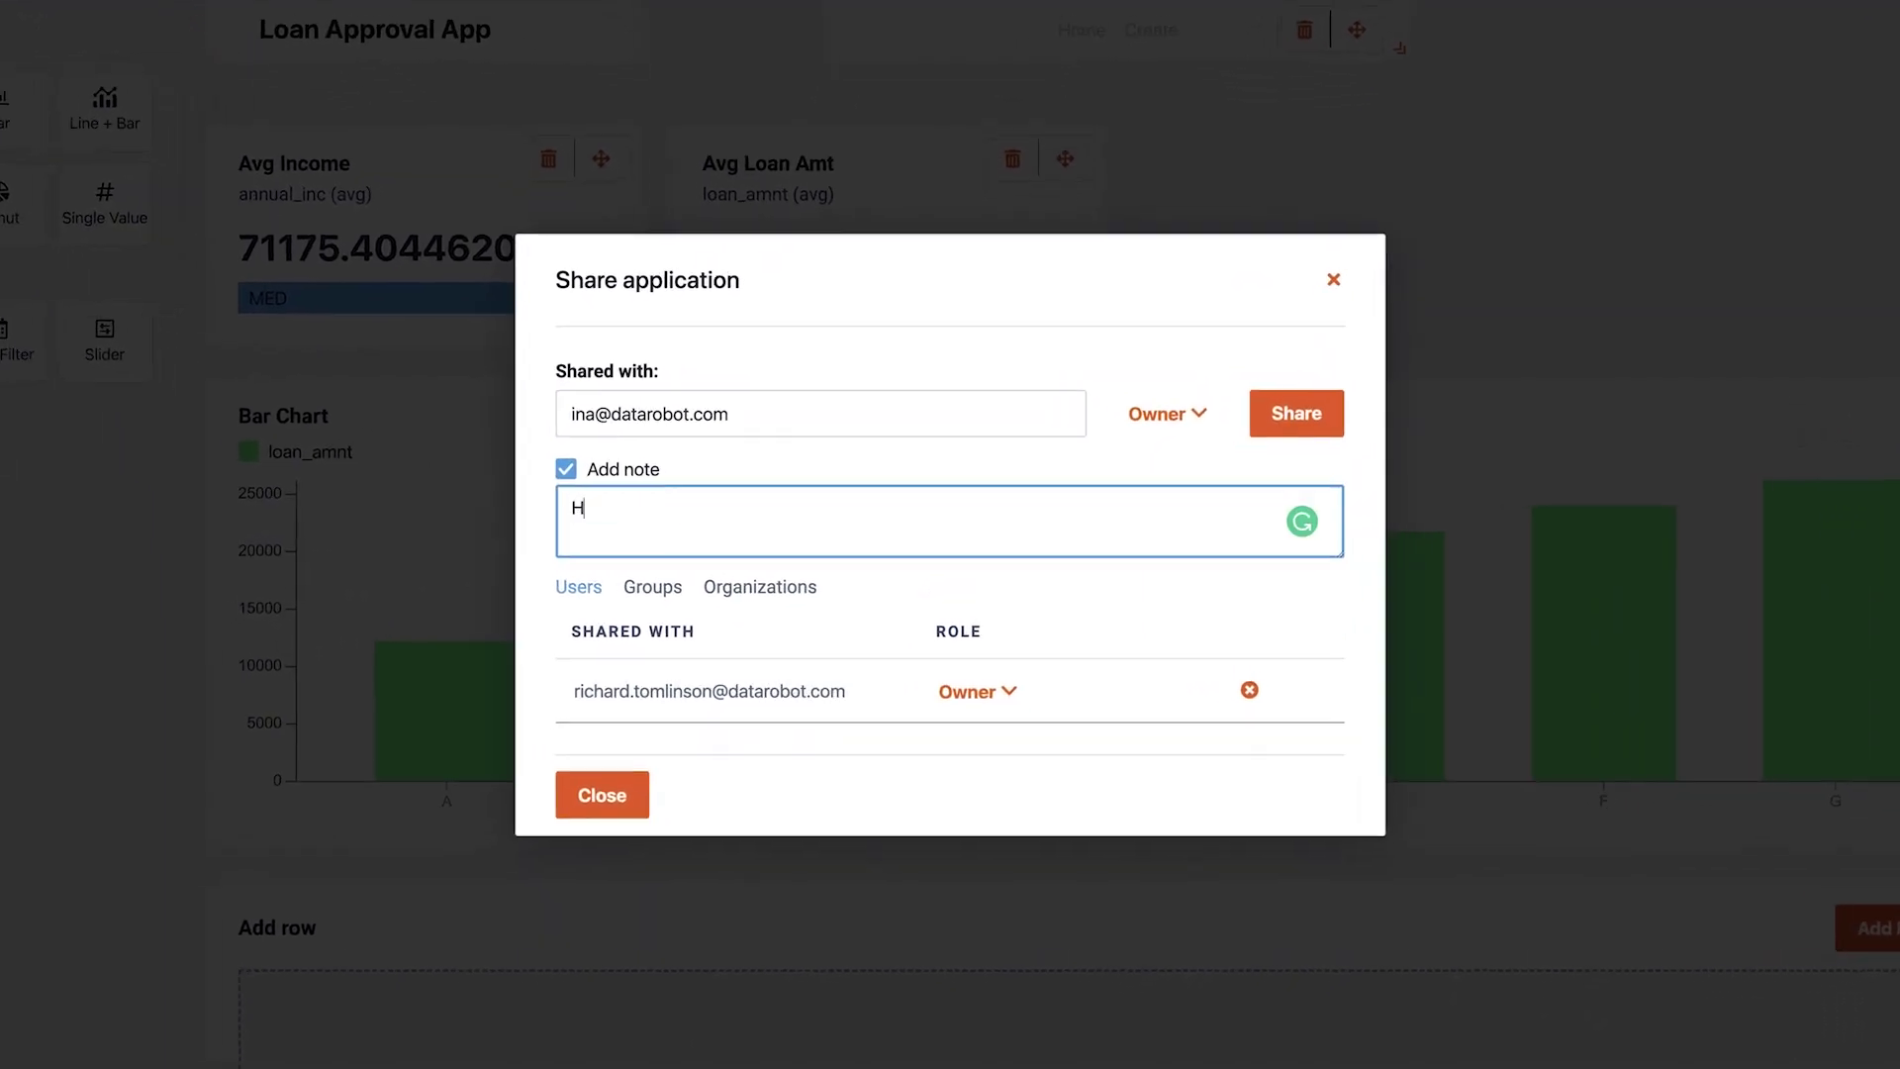
pyautogui.write('you needed')
pyautogui.click(1351, 403)
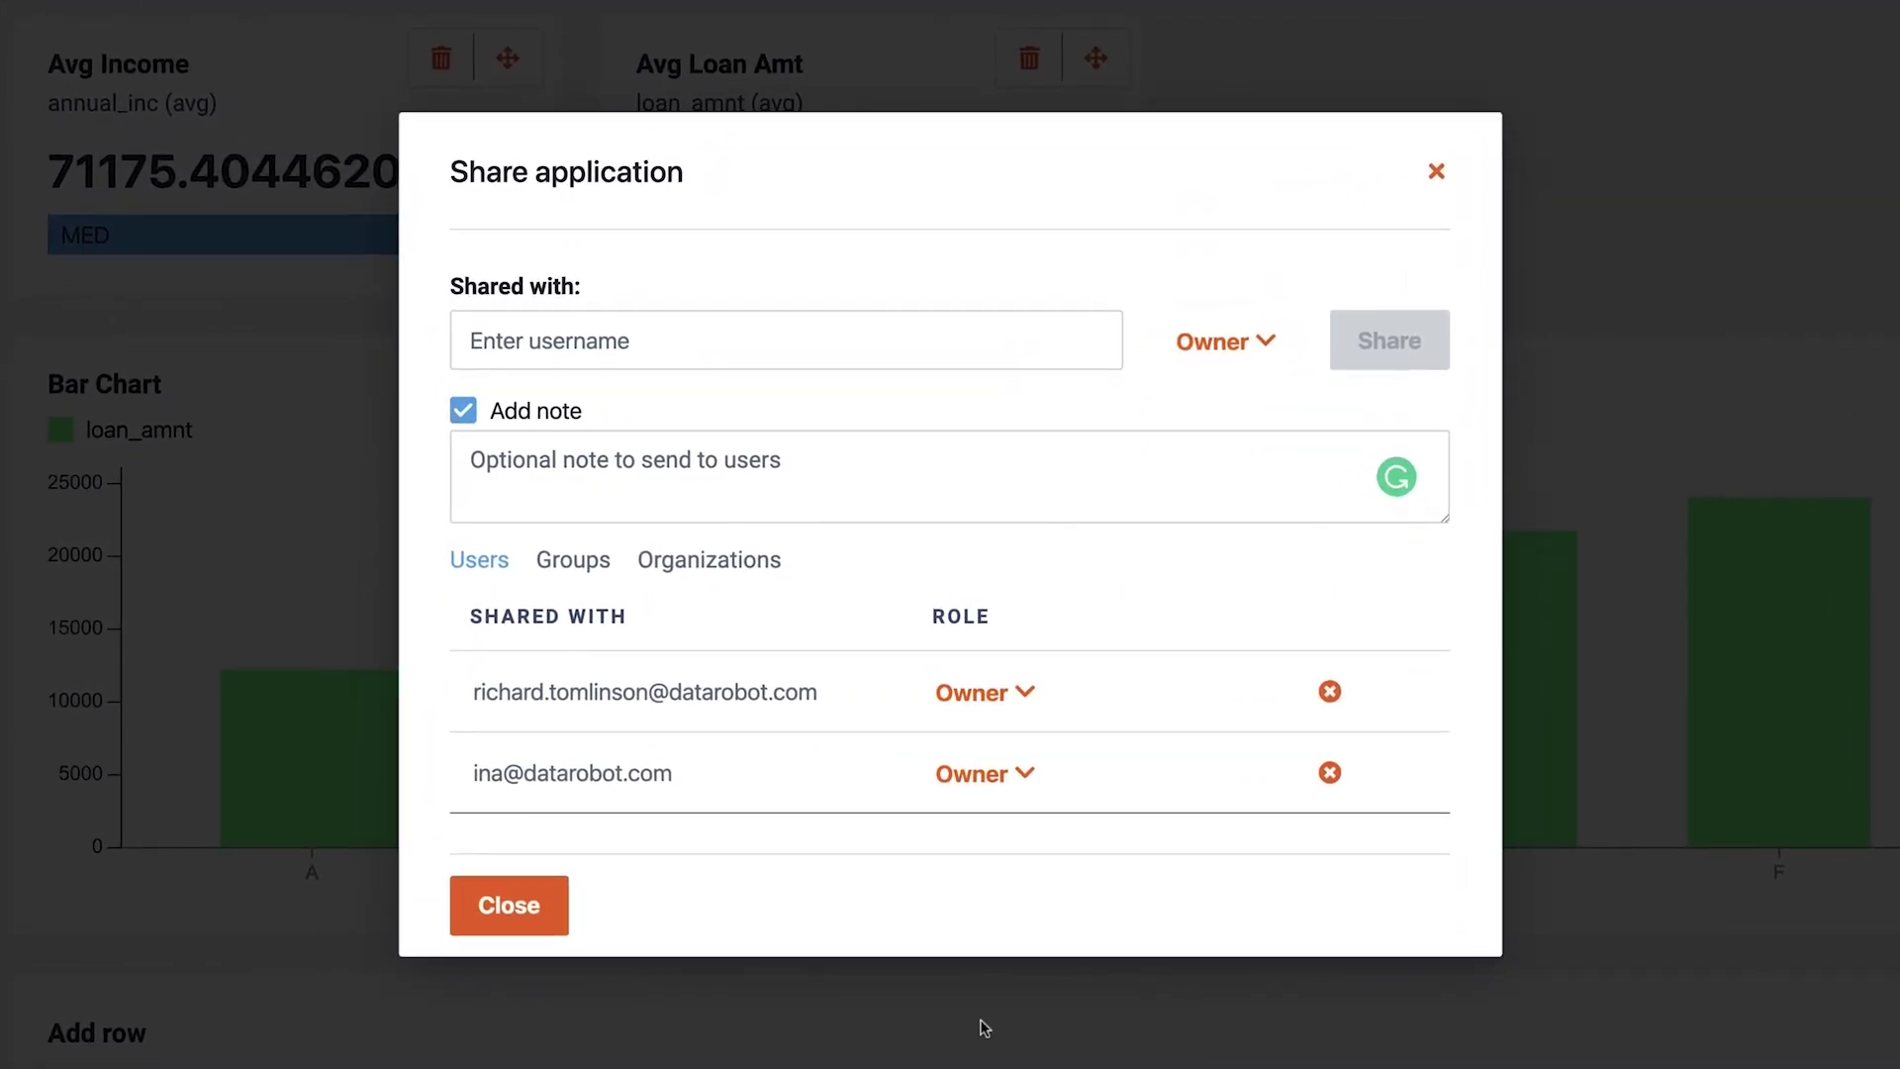
pyautogui.click(537, 918)
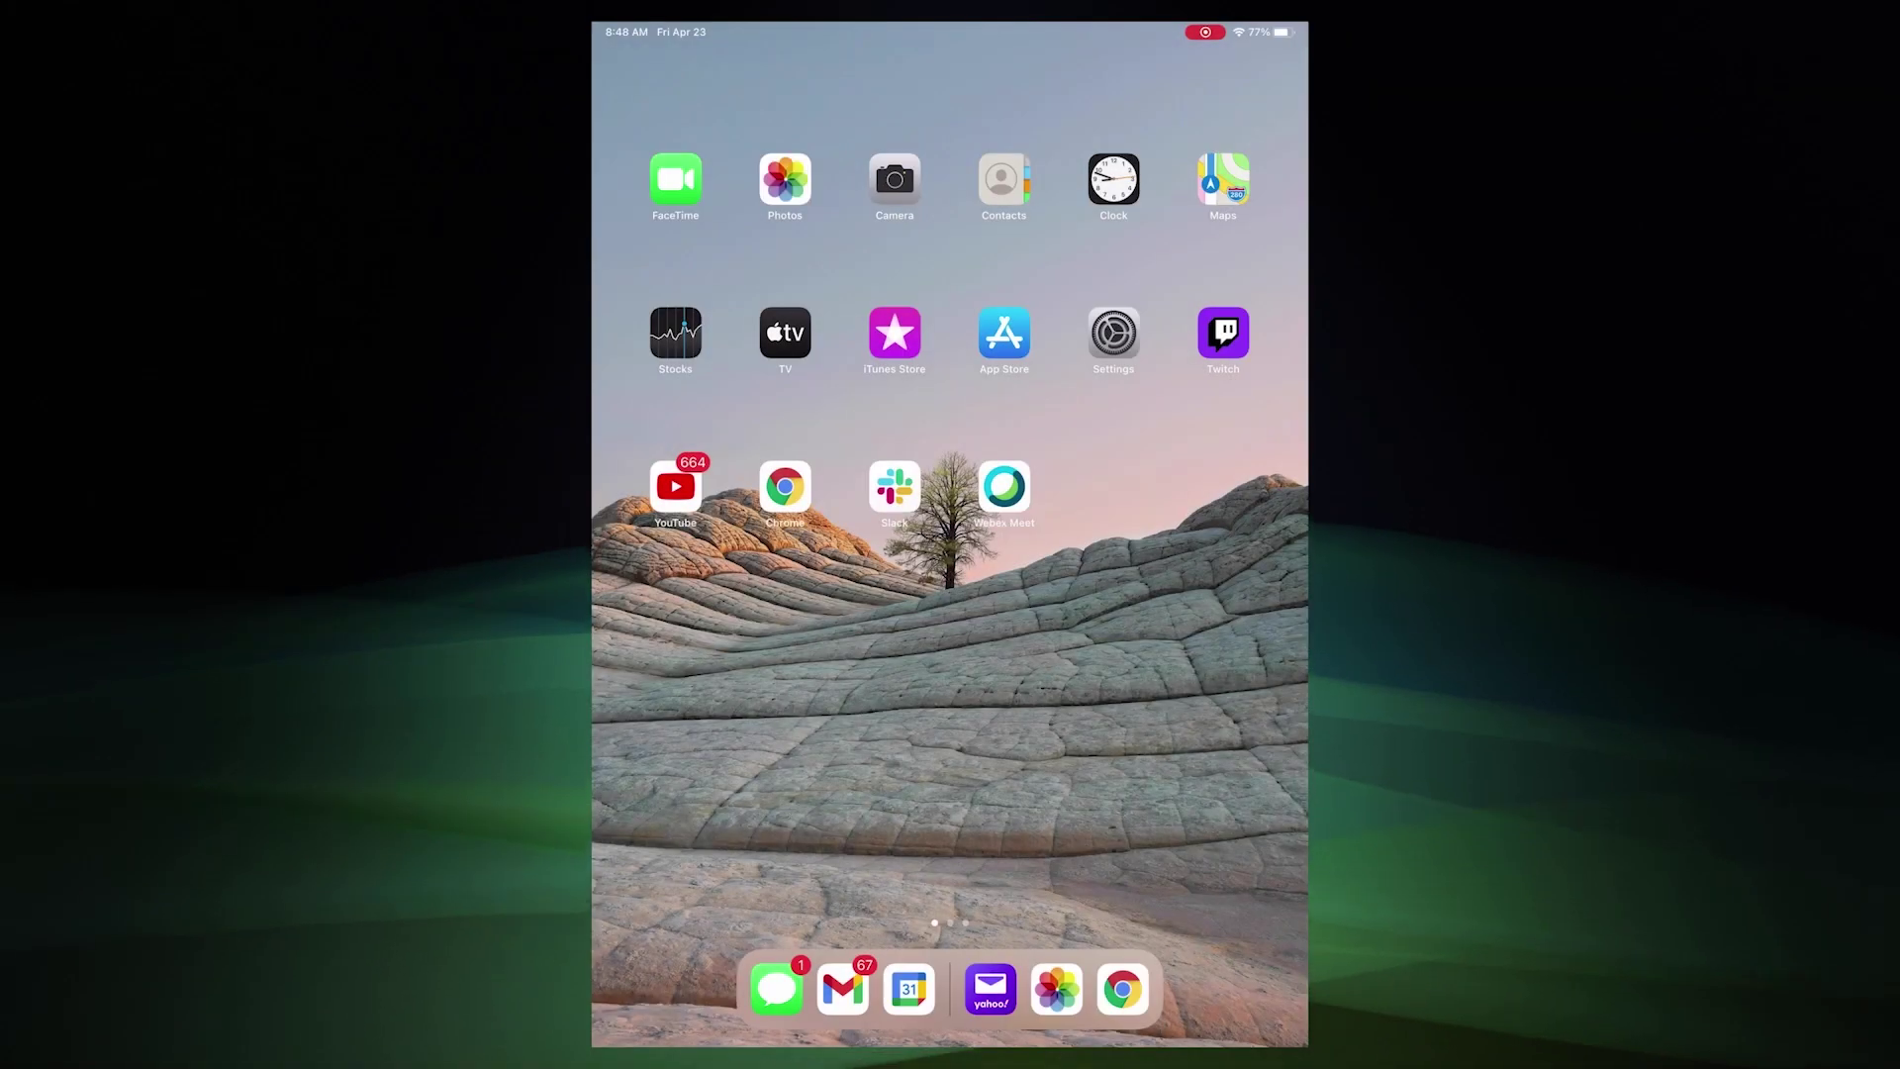
# On the iPad, open the app in Chrome, sign in with DataRobot and authorize access
pyautogui.click(784, 486)
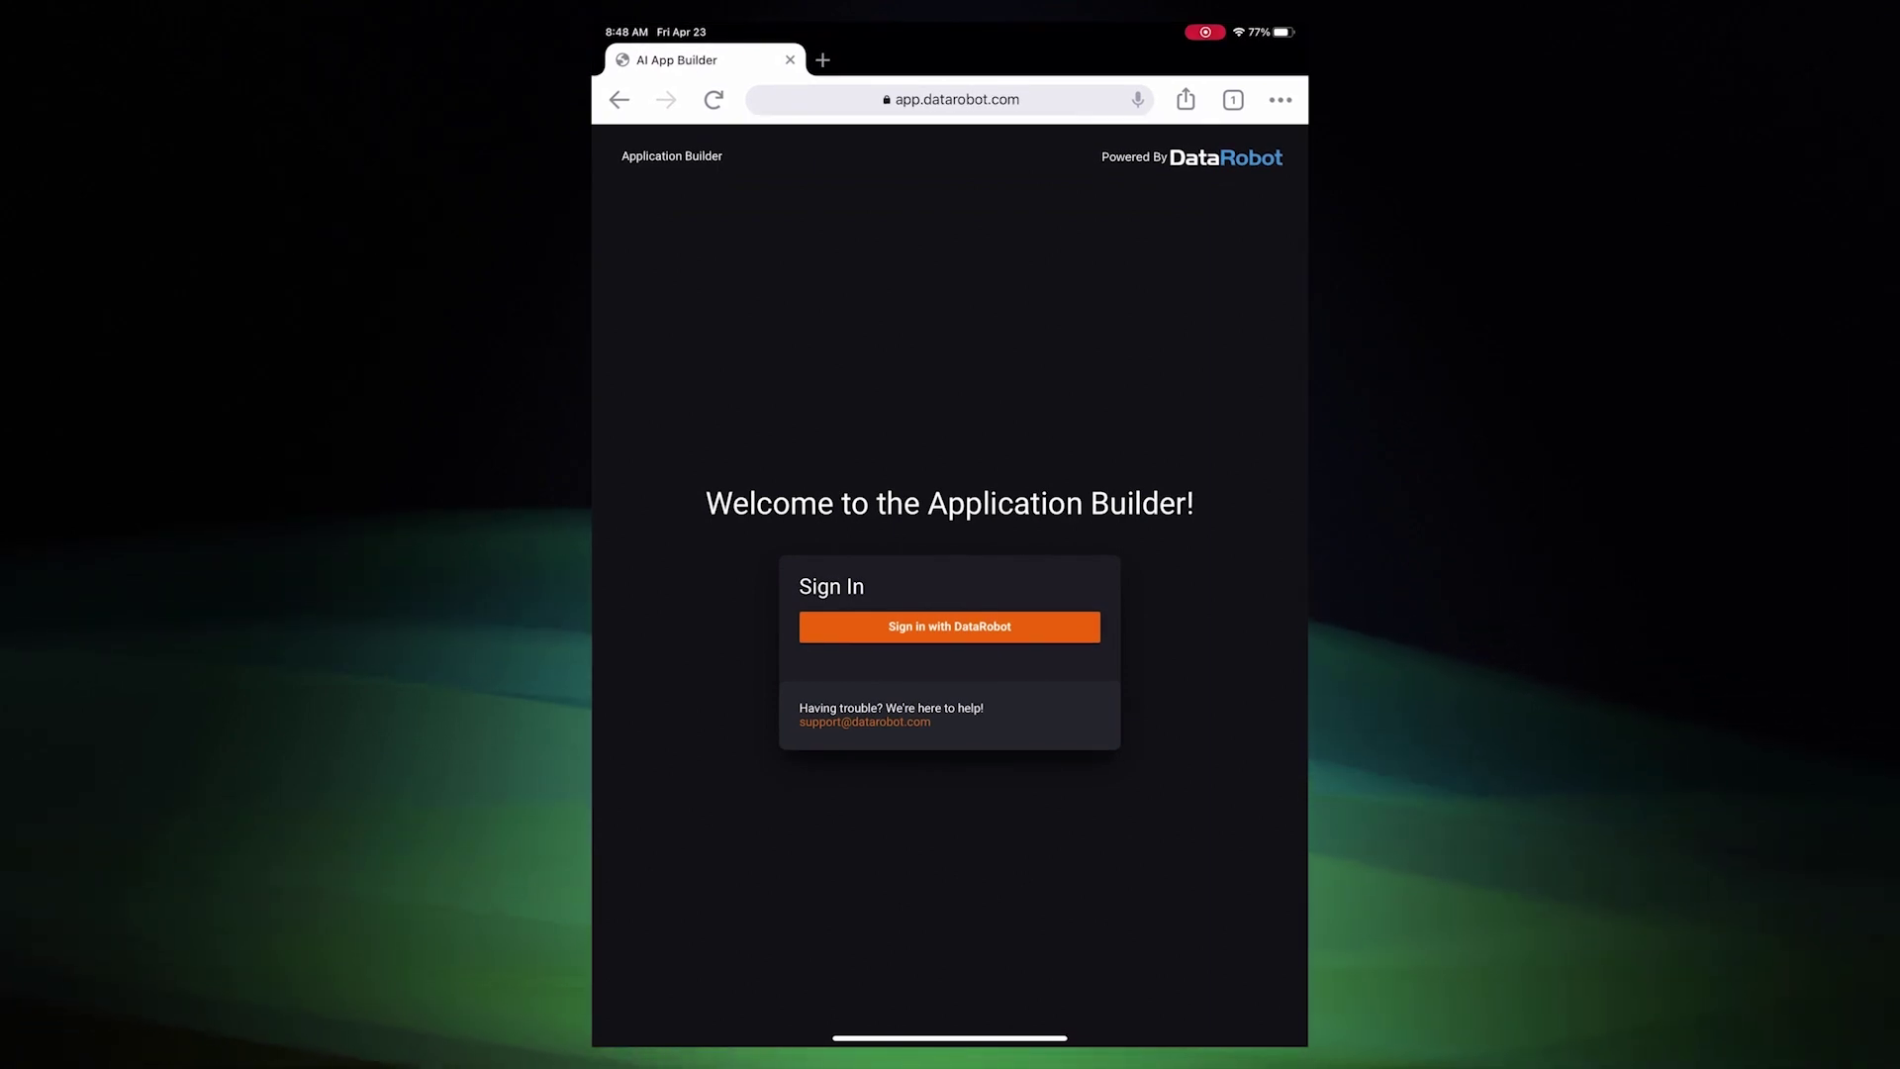
pyautogui.click(949, 627)
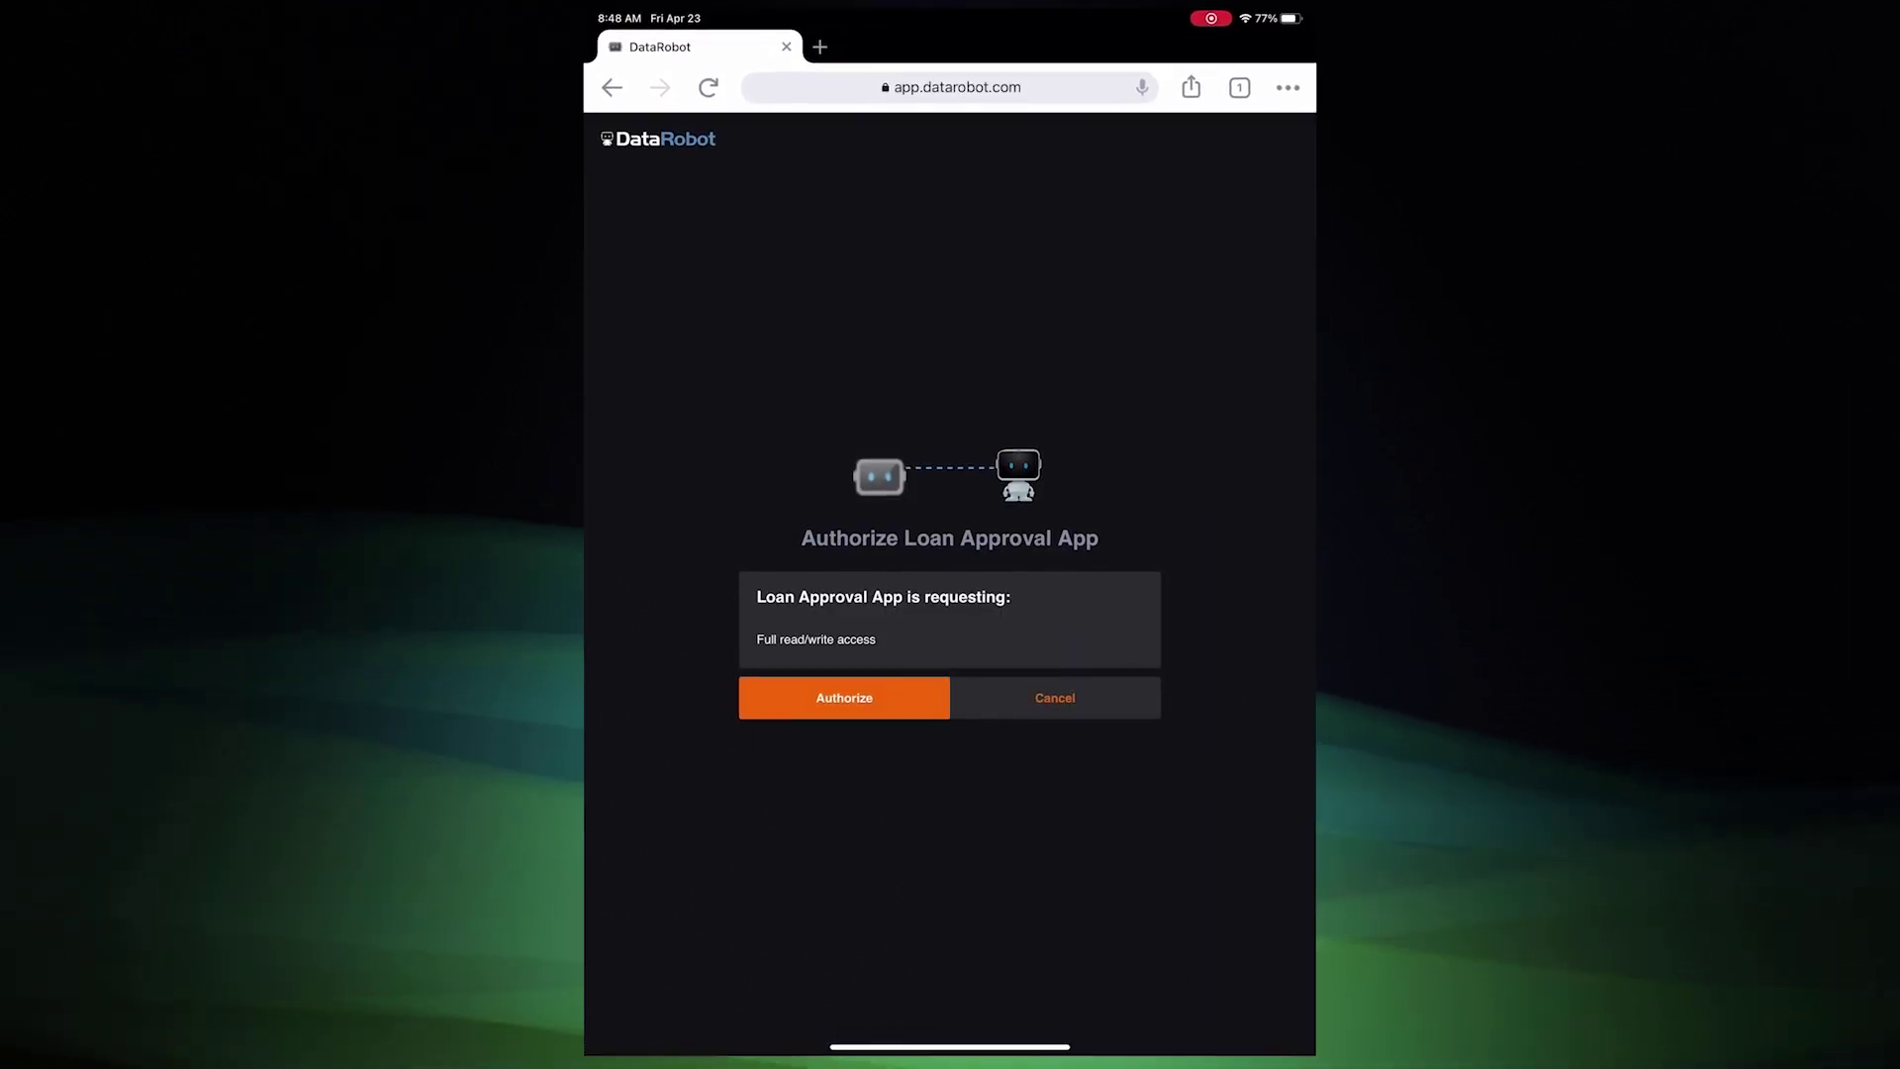
pyautogui.click(844, 698)
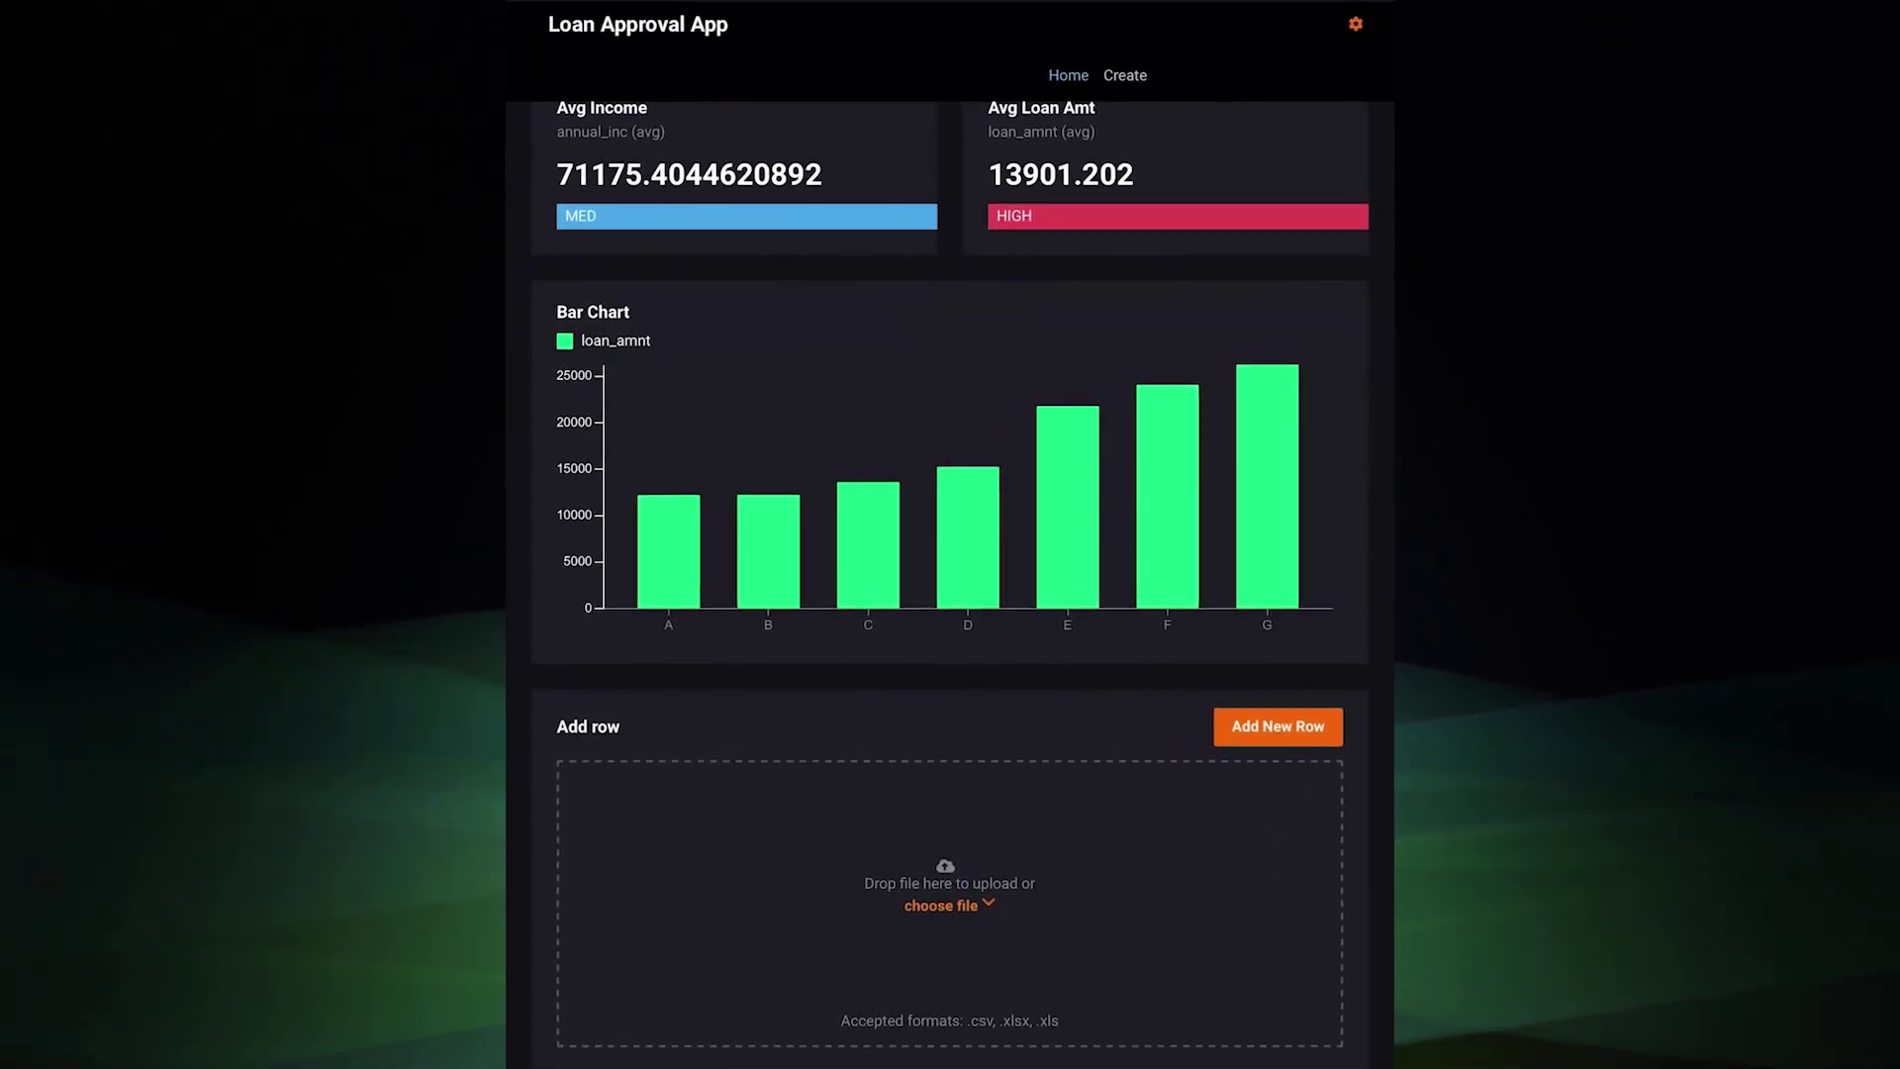
# Run batch predictions on the New Loan Applications dataset from the AI Catalog
pyautogui.click(960, 984)
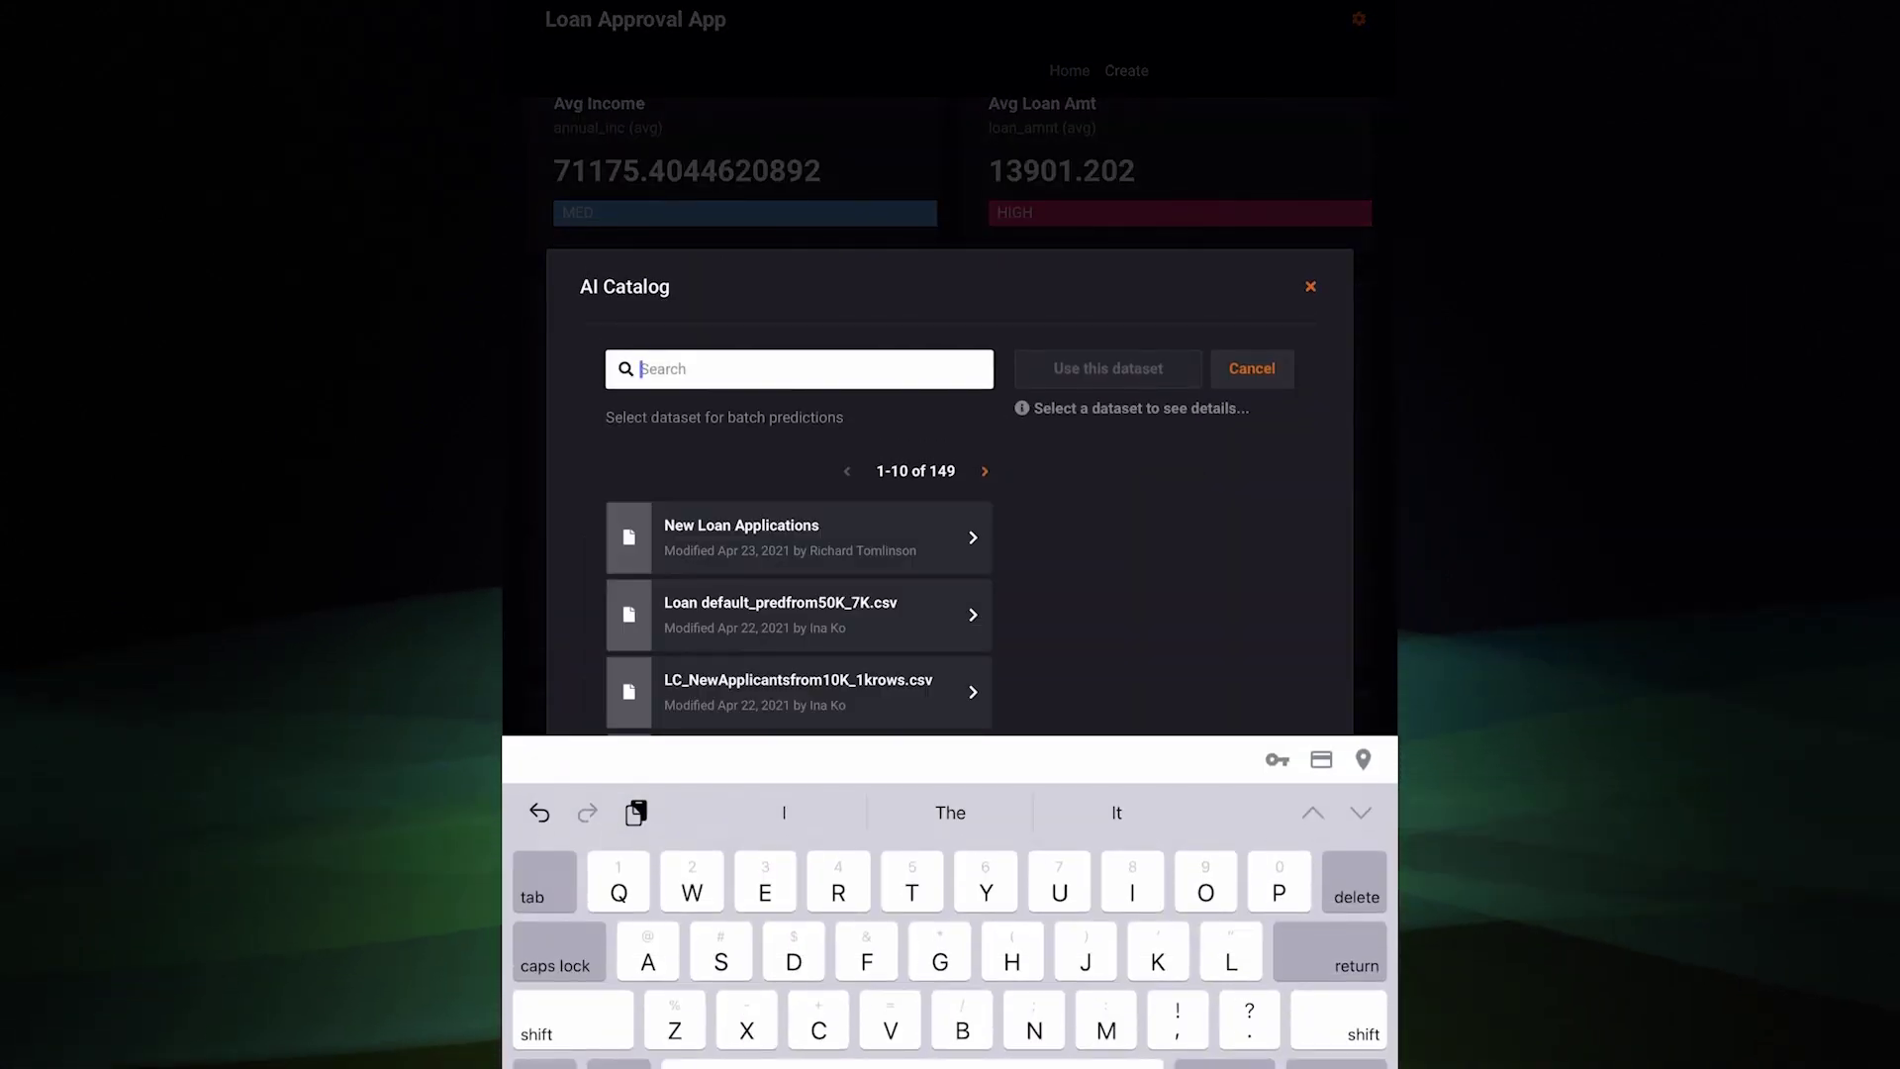
pyautogui.click(791, 537)
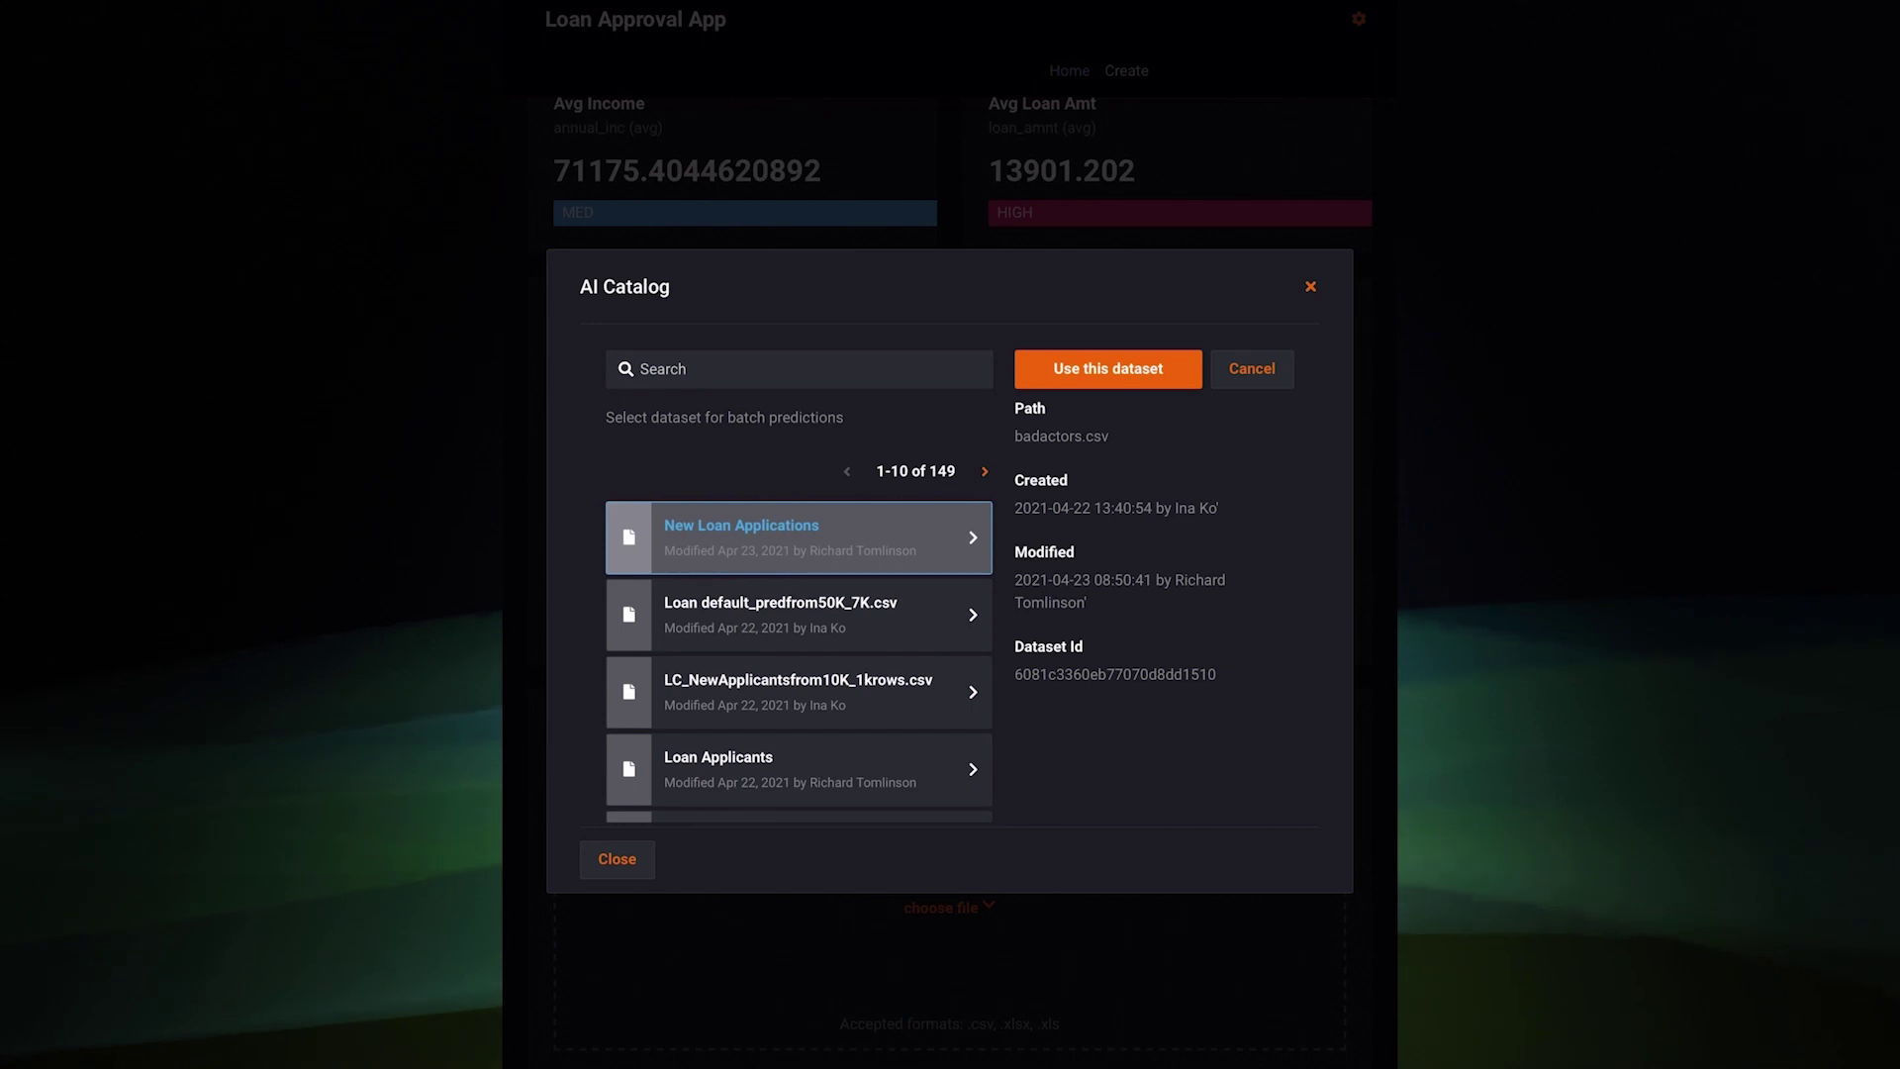
pyautogui.click(1107, 368)
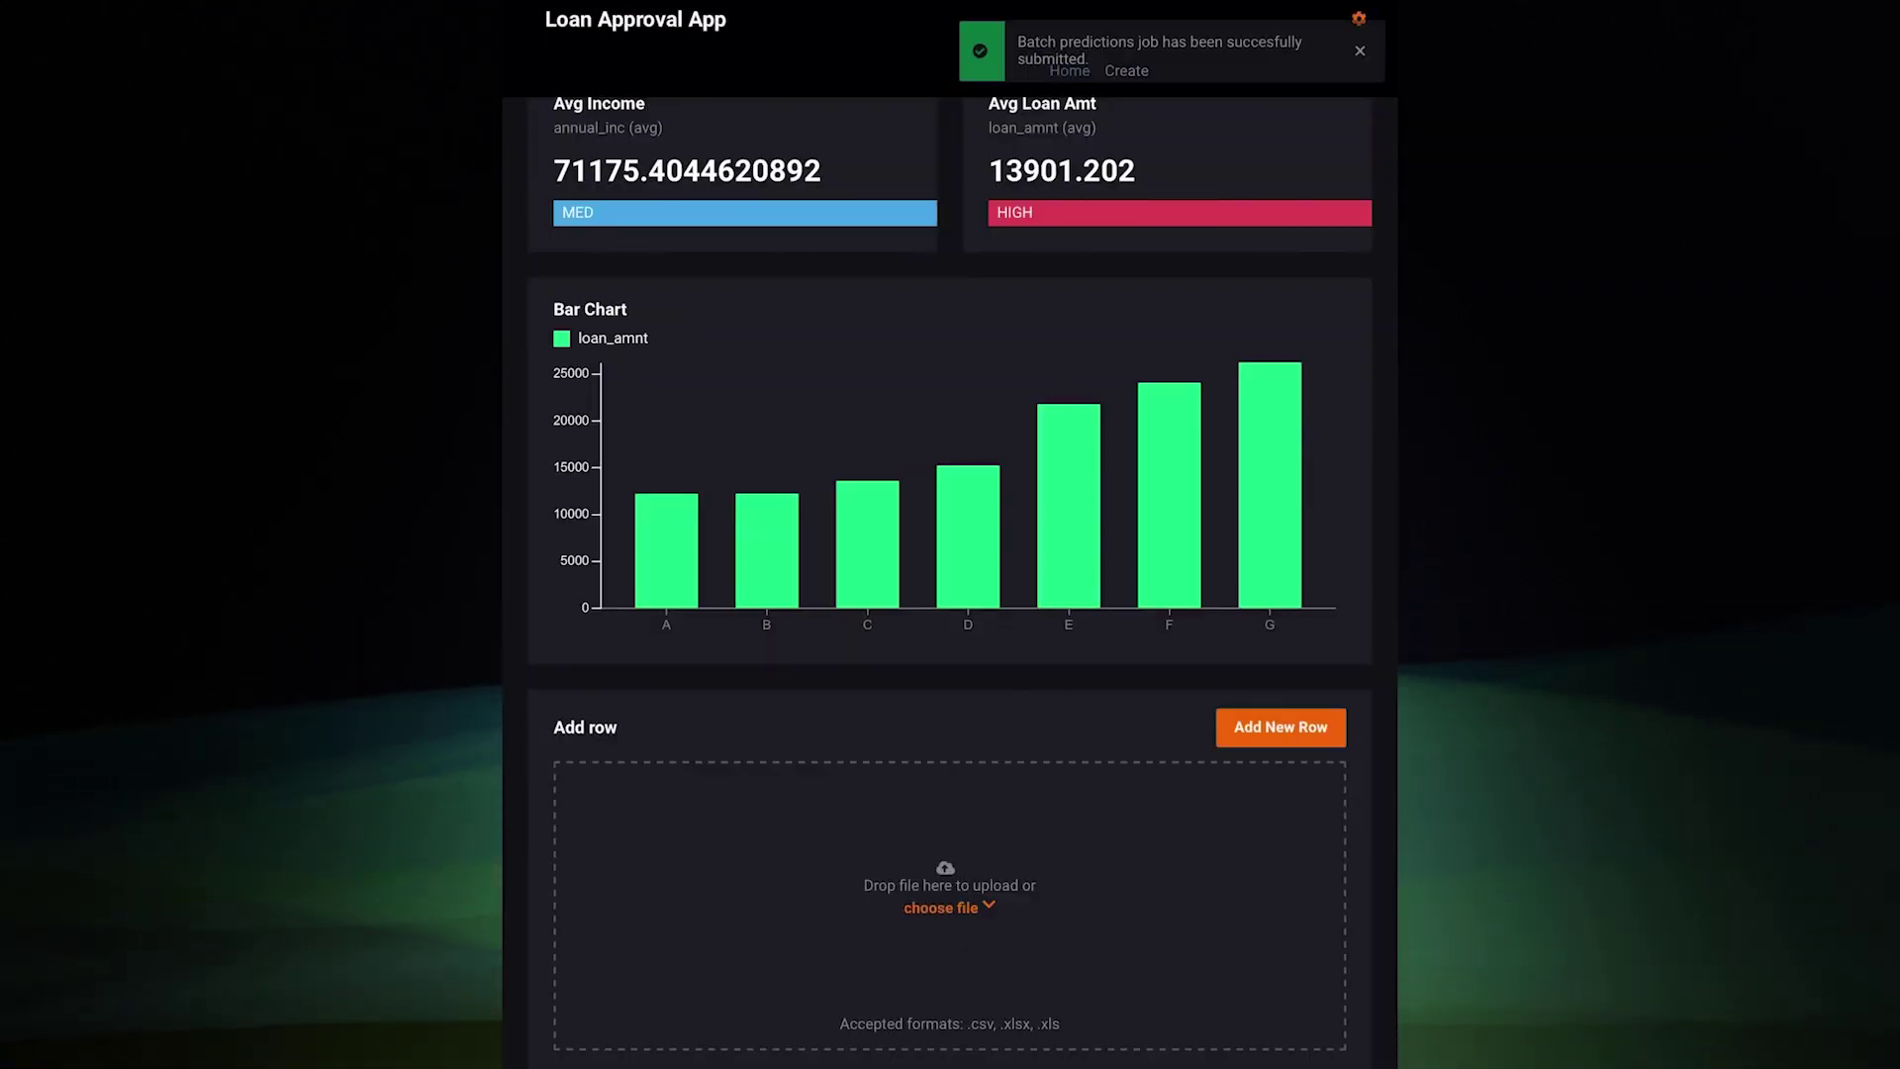
pyautogui.scroll(-7, 950, 535)
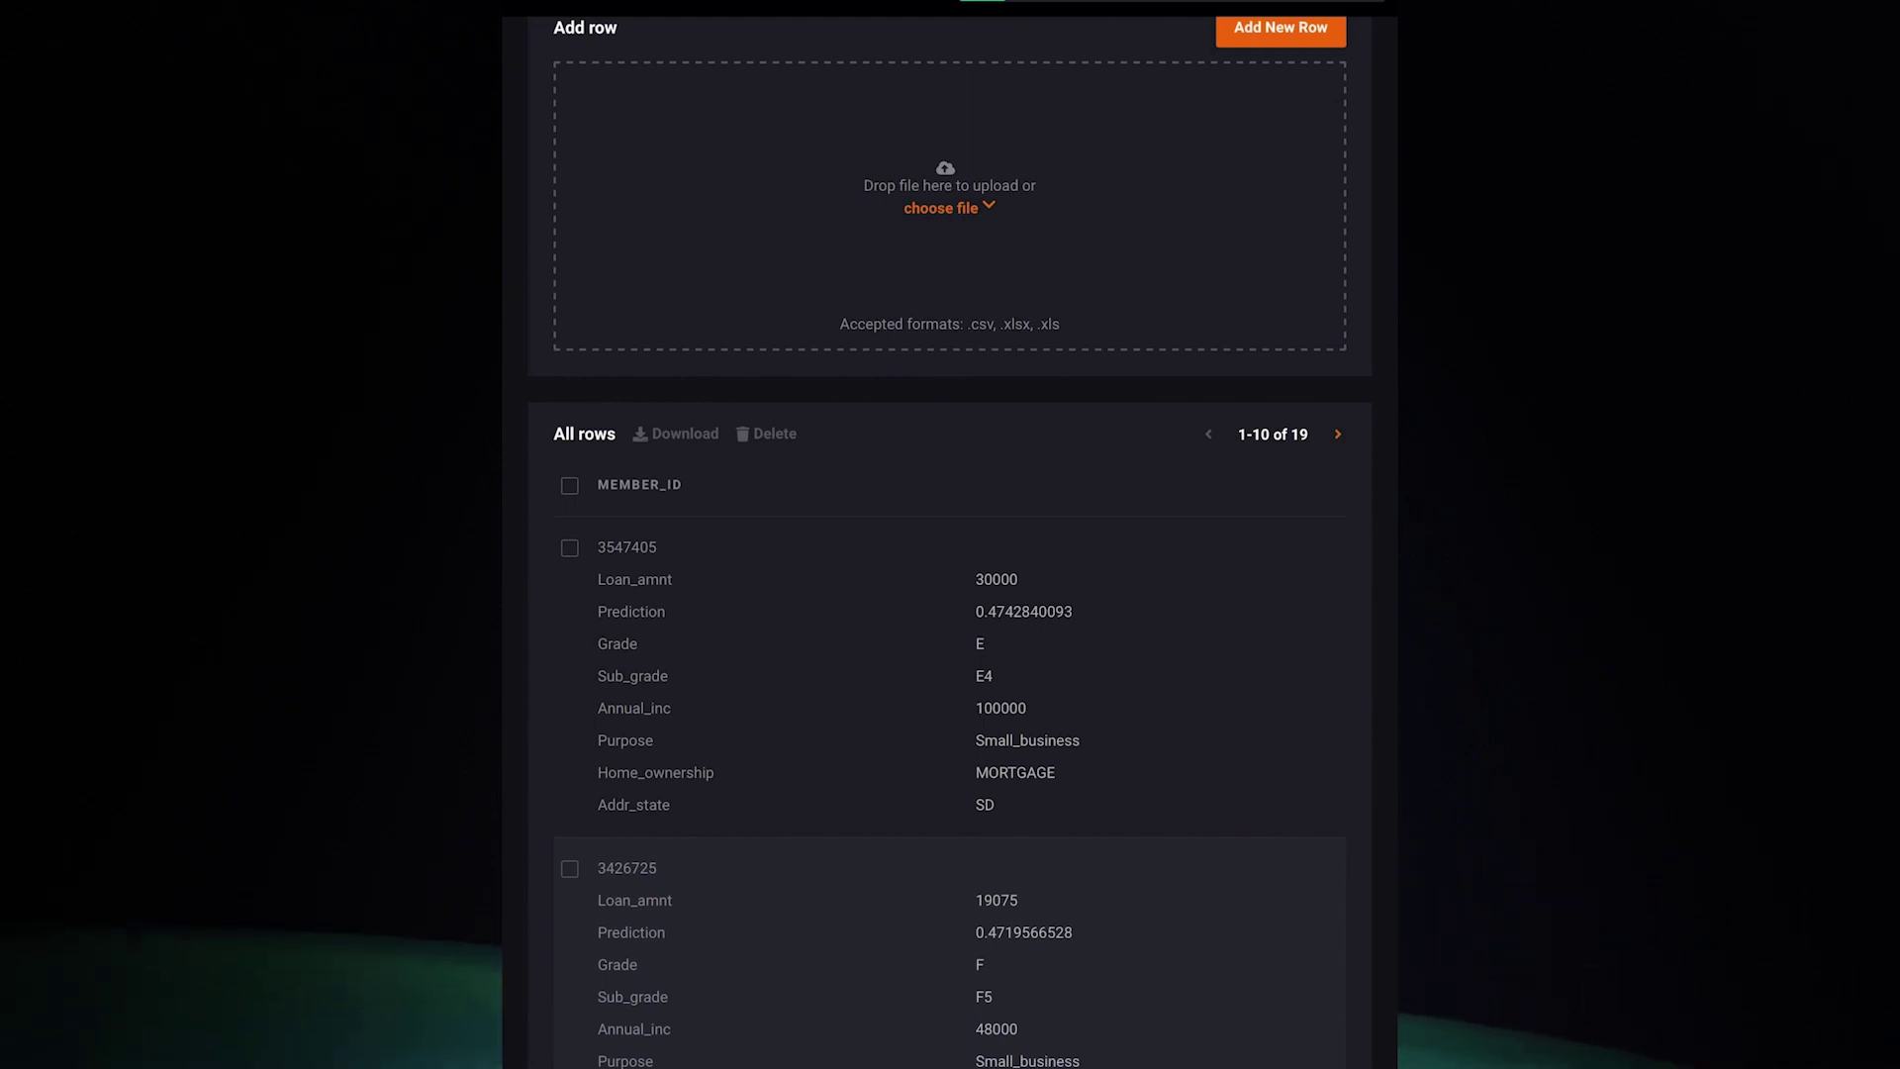
# Scroll through the 19 scored rows to review each applicant's prediction, grade, income, purpose and state
pyautogui.scroll(-1, 950, 633)
pyautogui.scroll(-2, 949, 752)
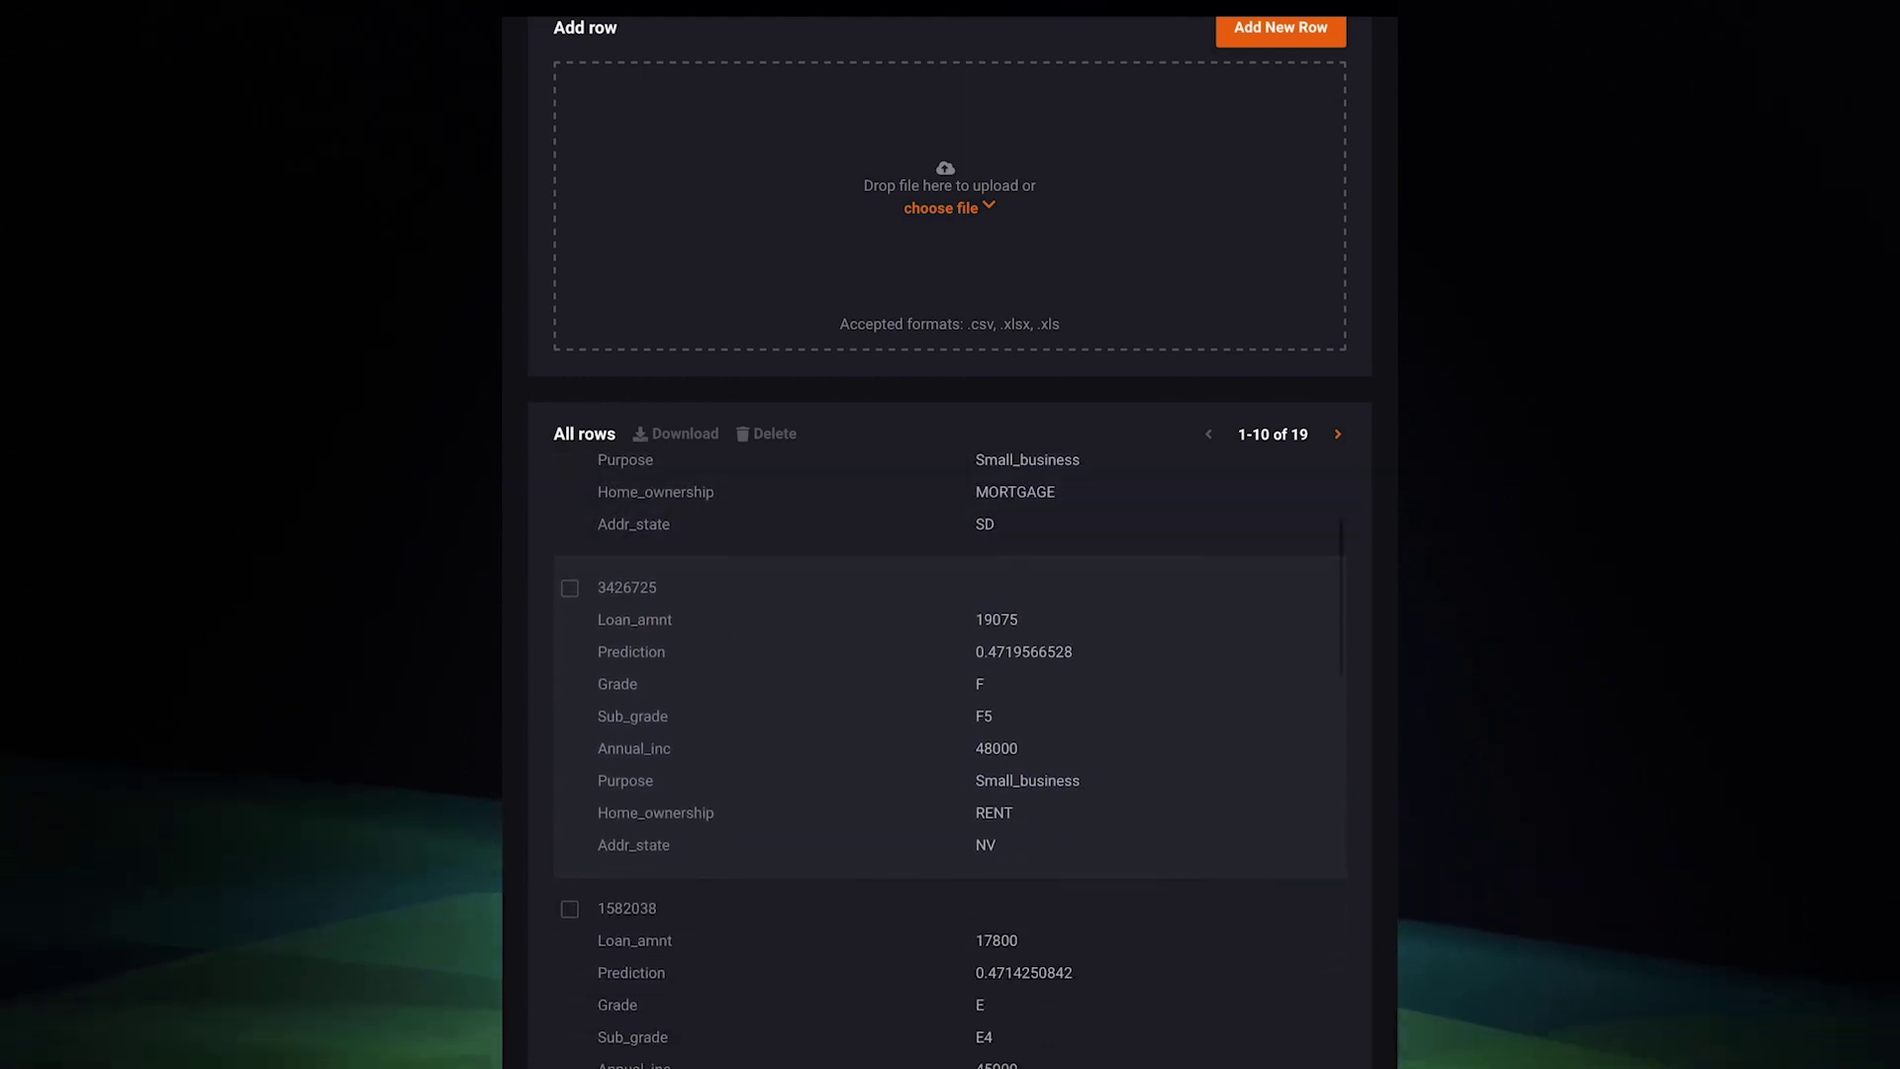
pyautogui.scroll(-4, 950, 752)
pyautogui.scroll(-10, 950, 752)
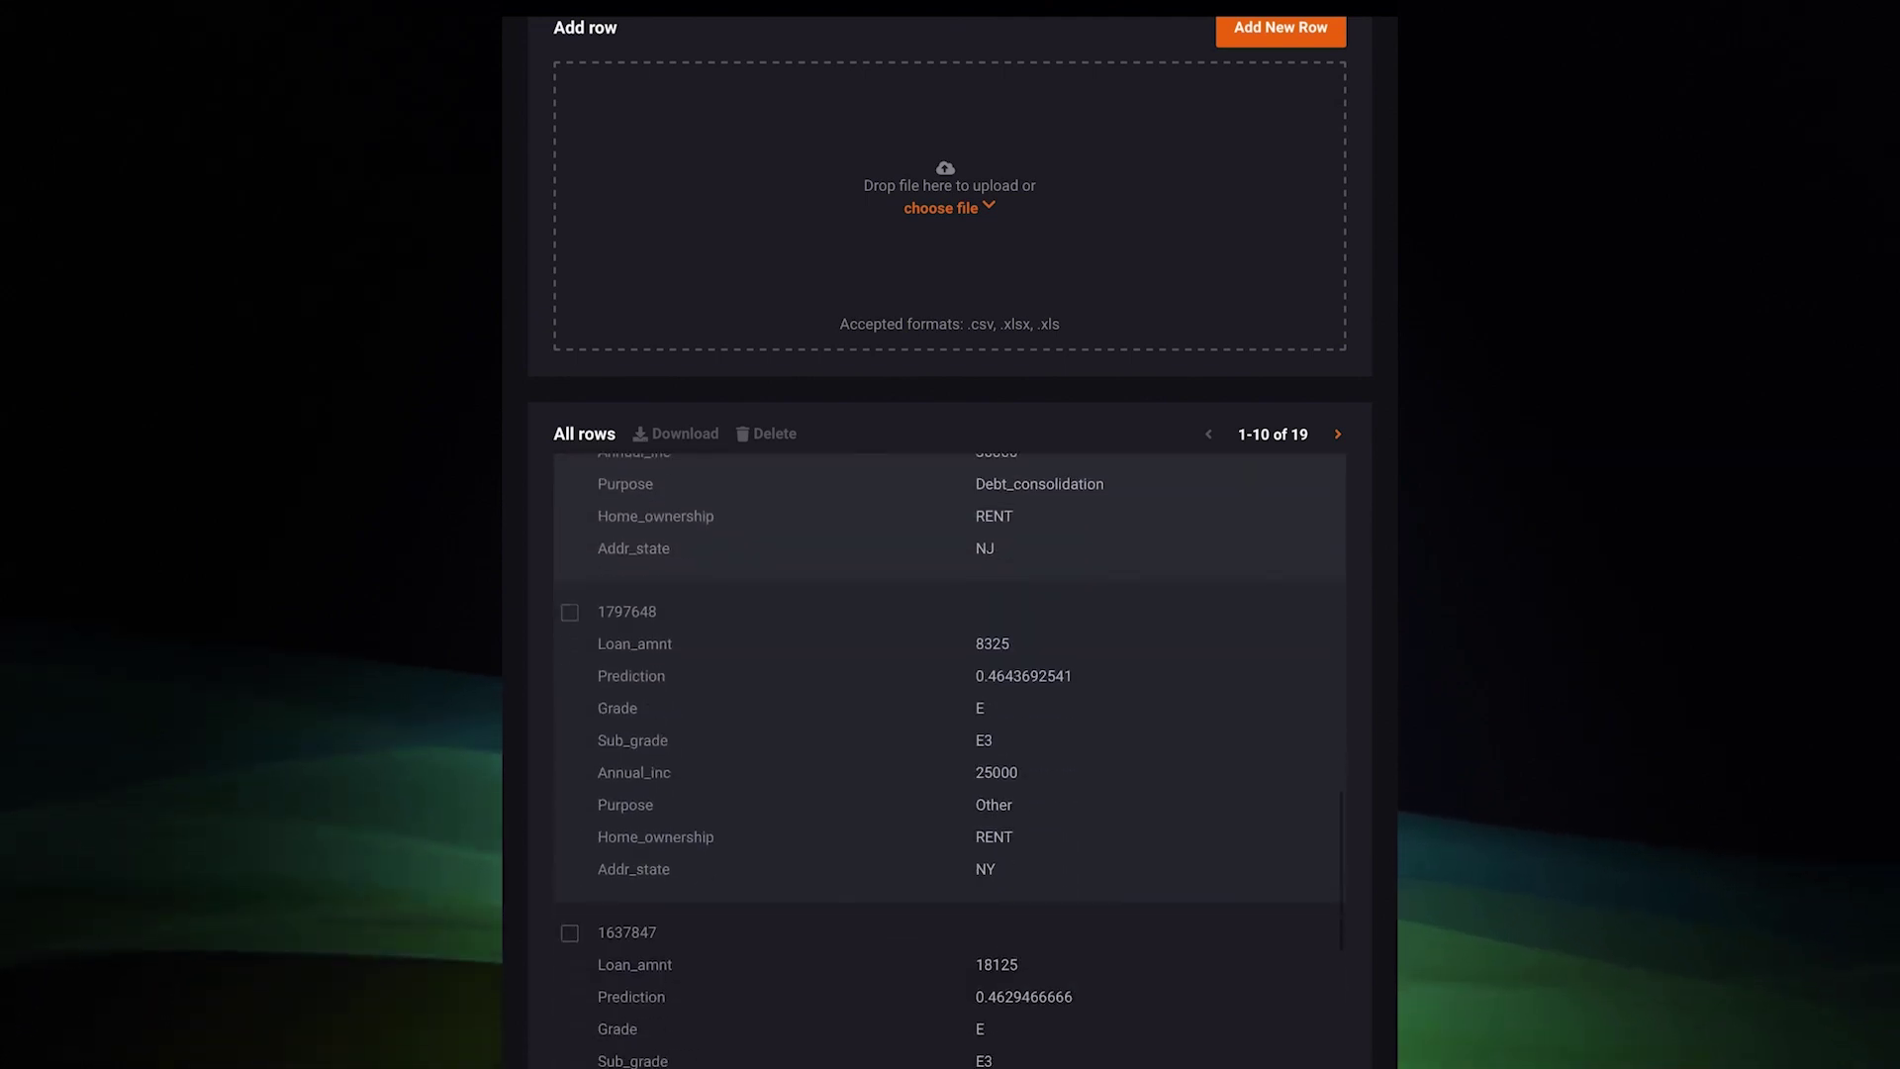
pyautogui.scroll(1, 950, 752)
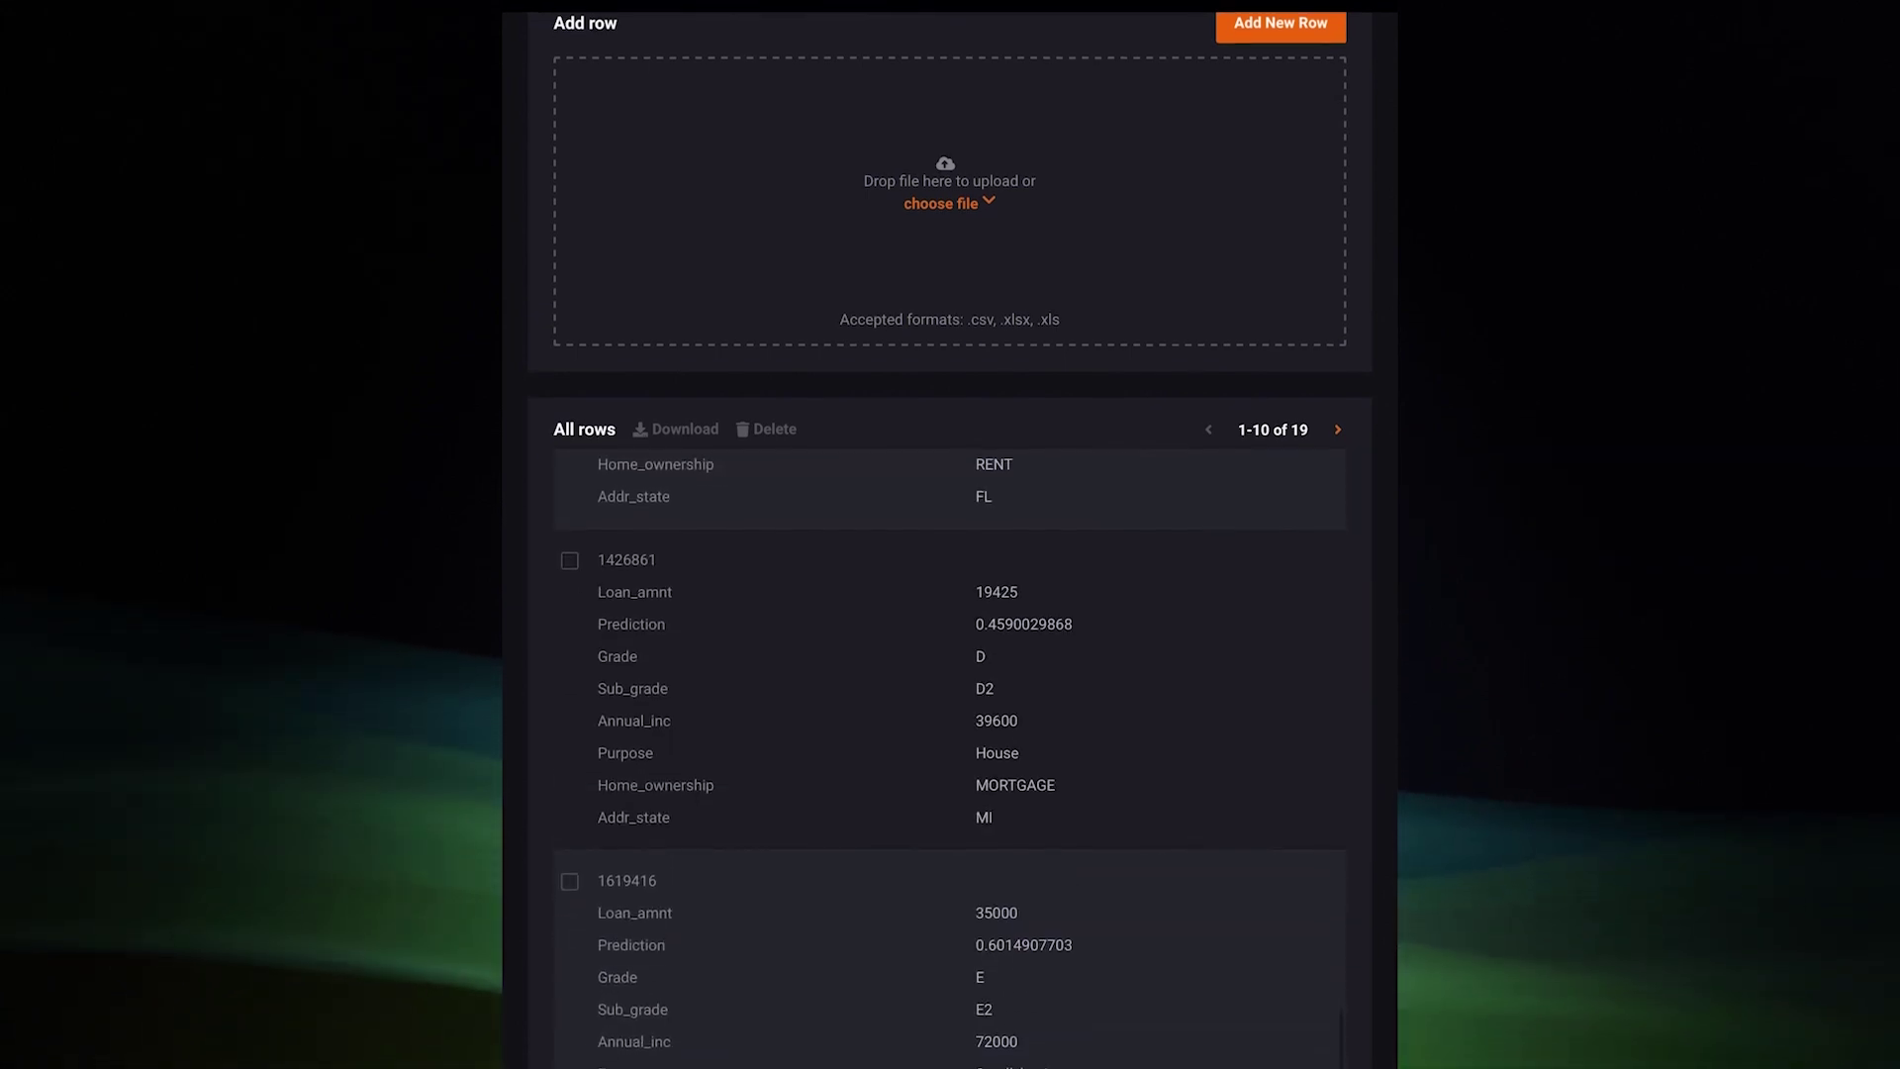
pyautogui.scroll(-1, 950, 534)
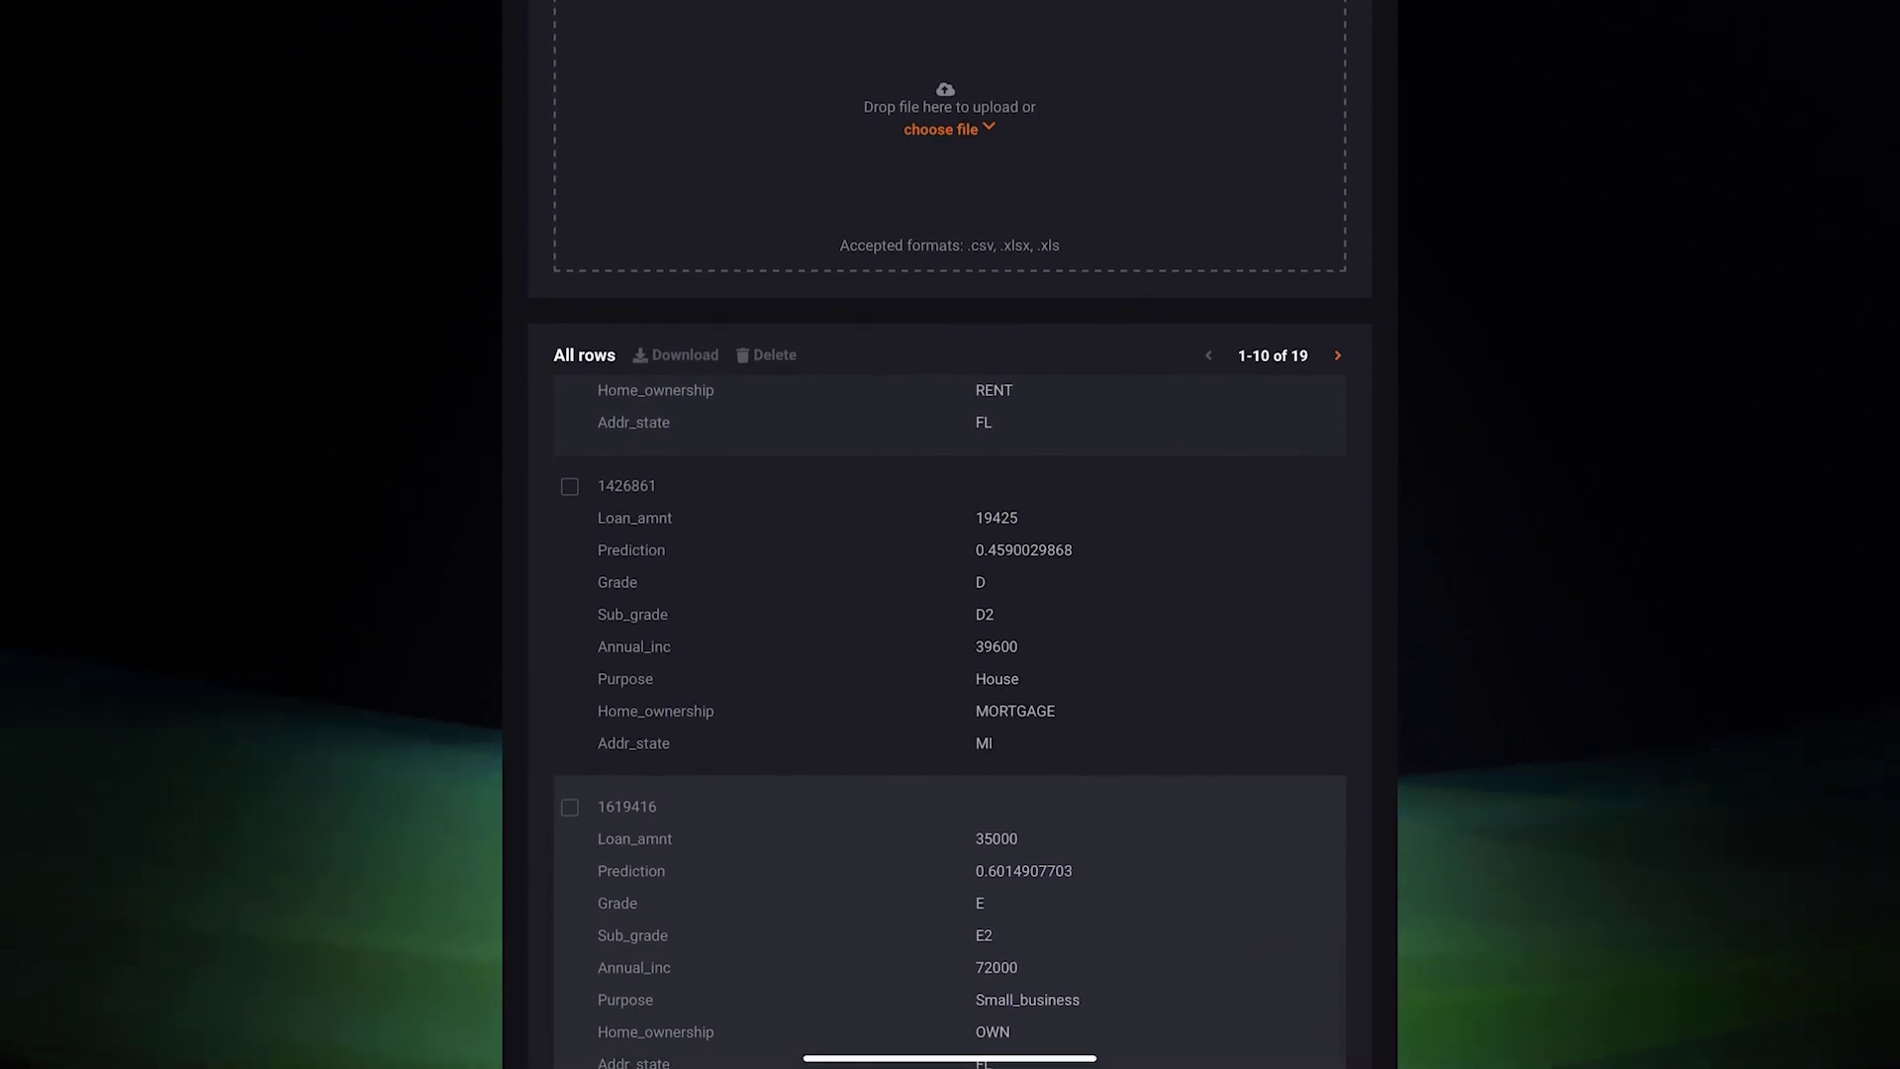
# Open the 35000-loan applicant's details and scroll down to the comparison chart
pyautogui.click(626, 806)
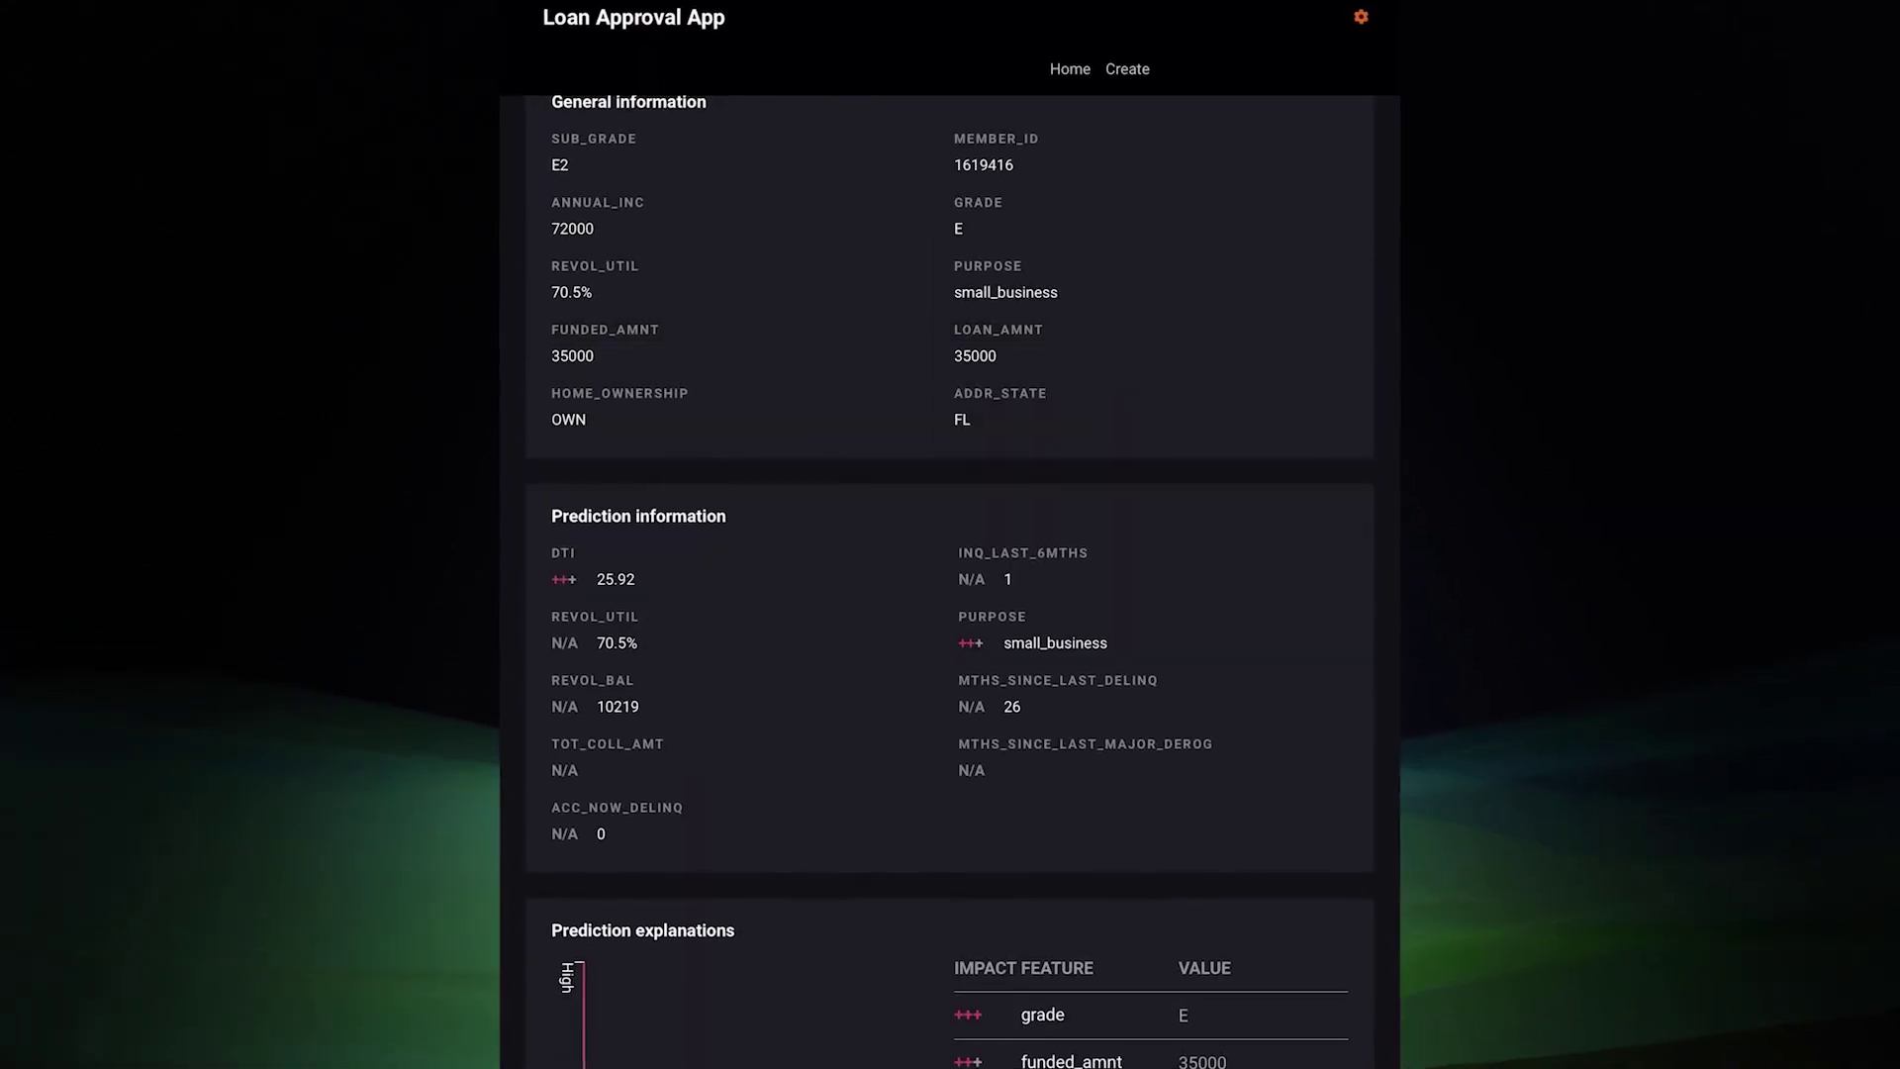
pyautogui.scroll(-5, 950, 534)
pyautogui.scroll(-4, 950, 534)
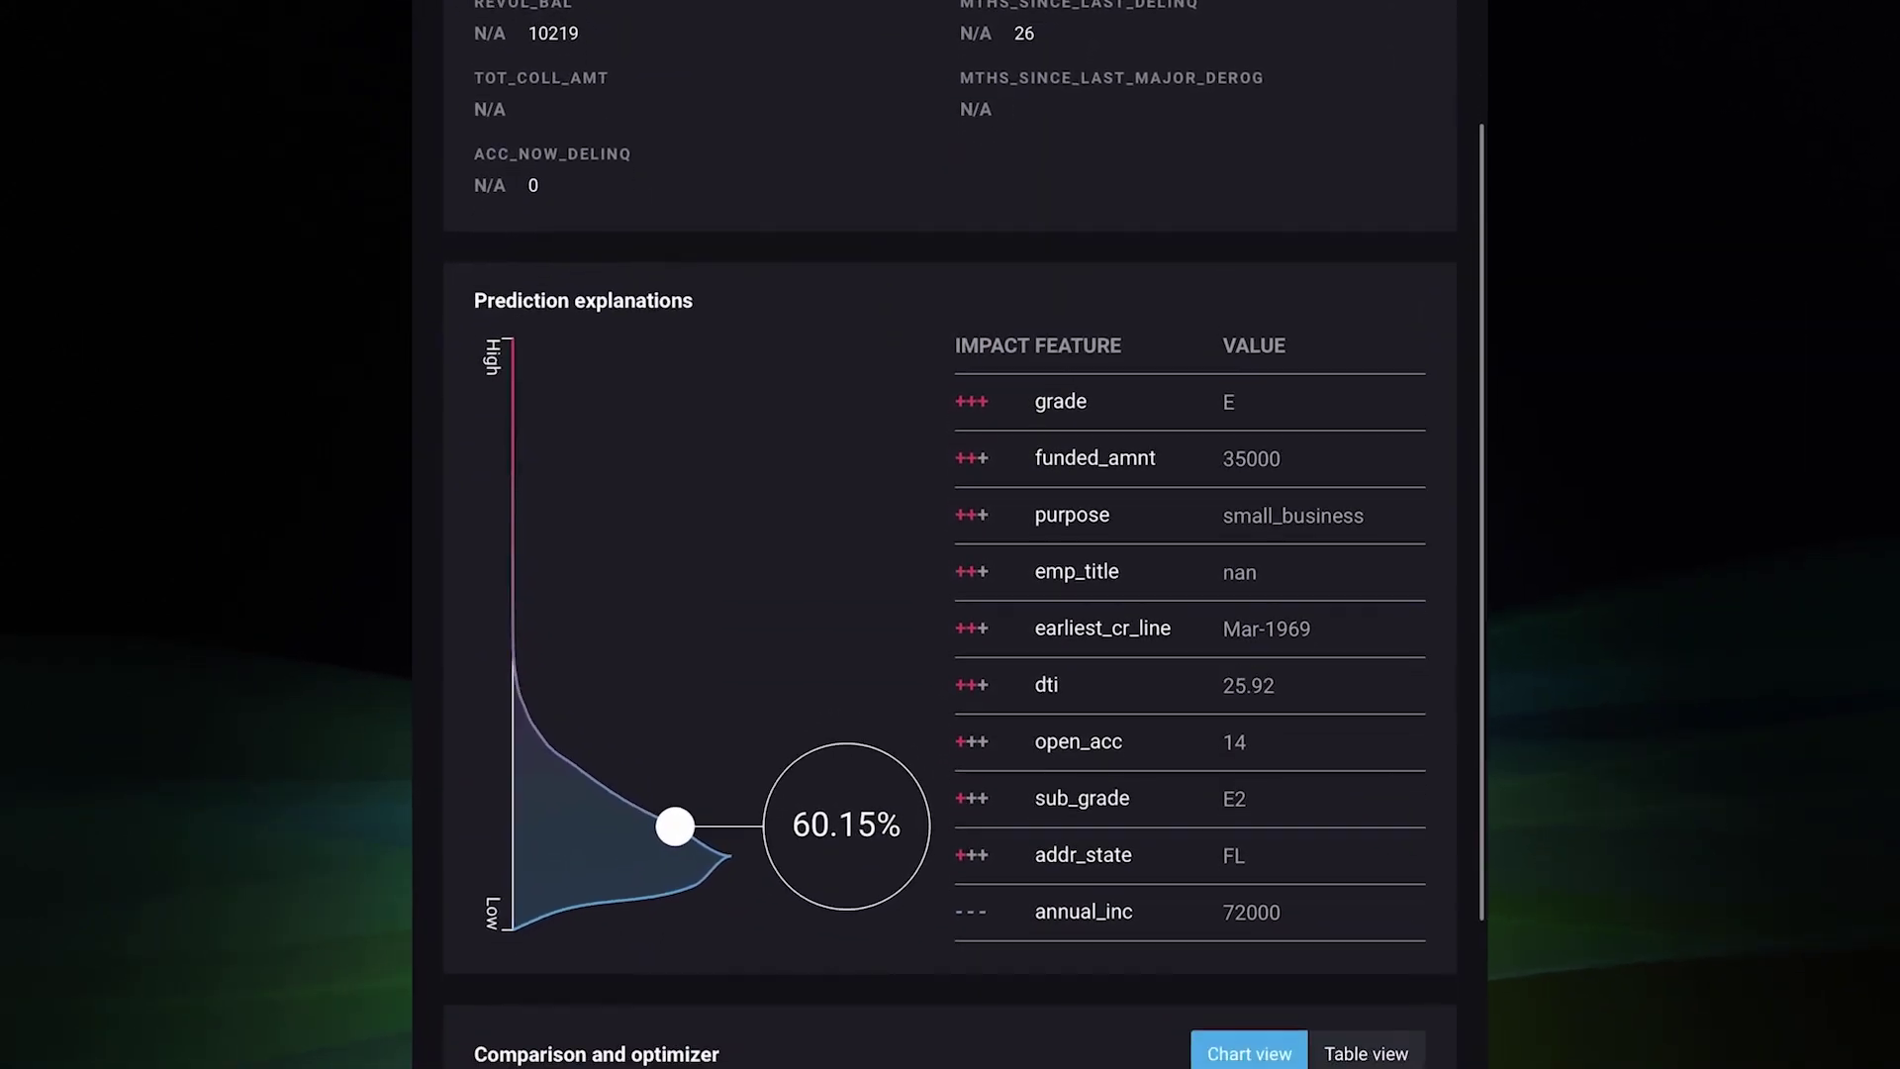
pyautogui.scroll(-2, 950, 534)
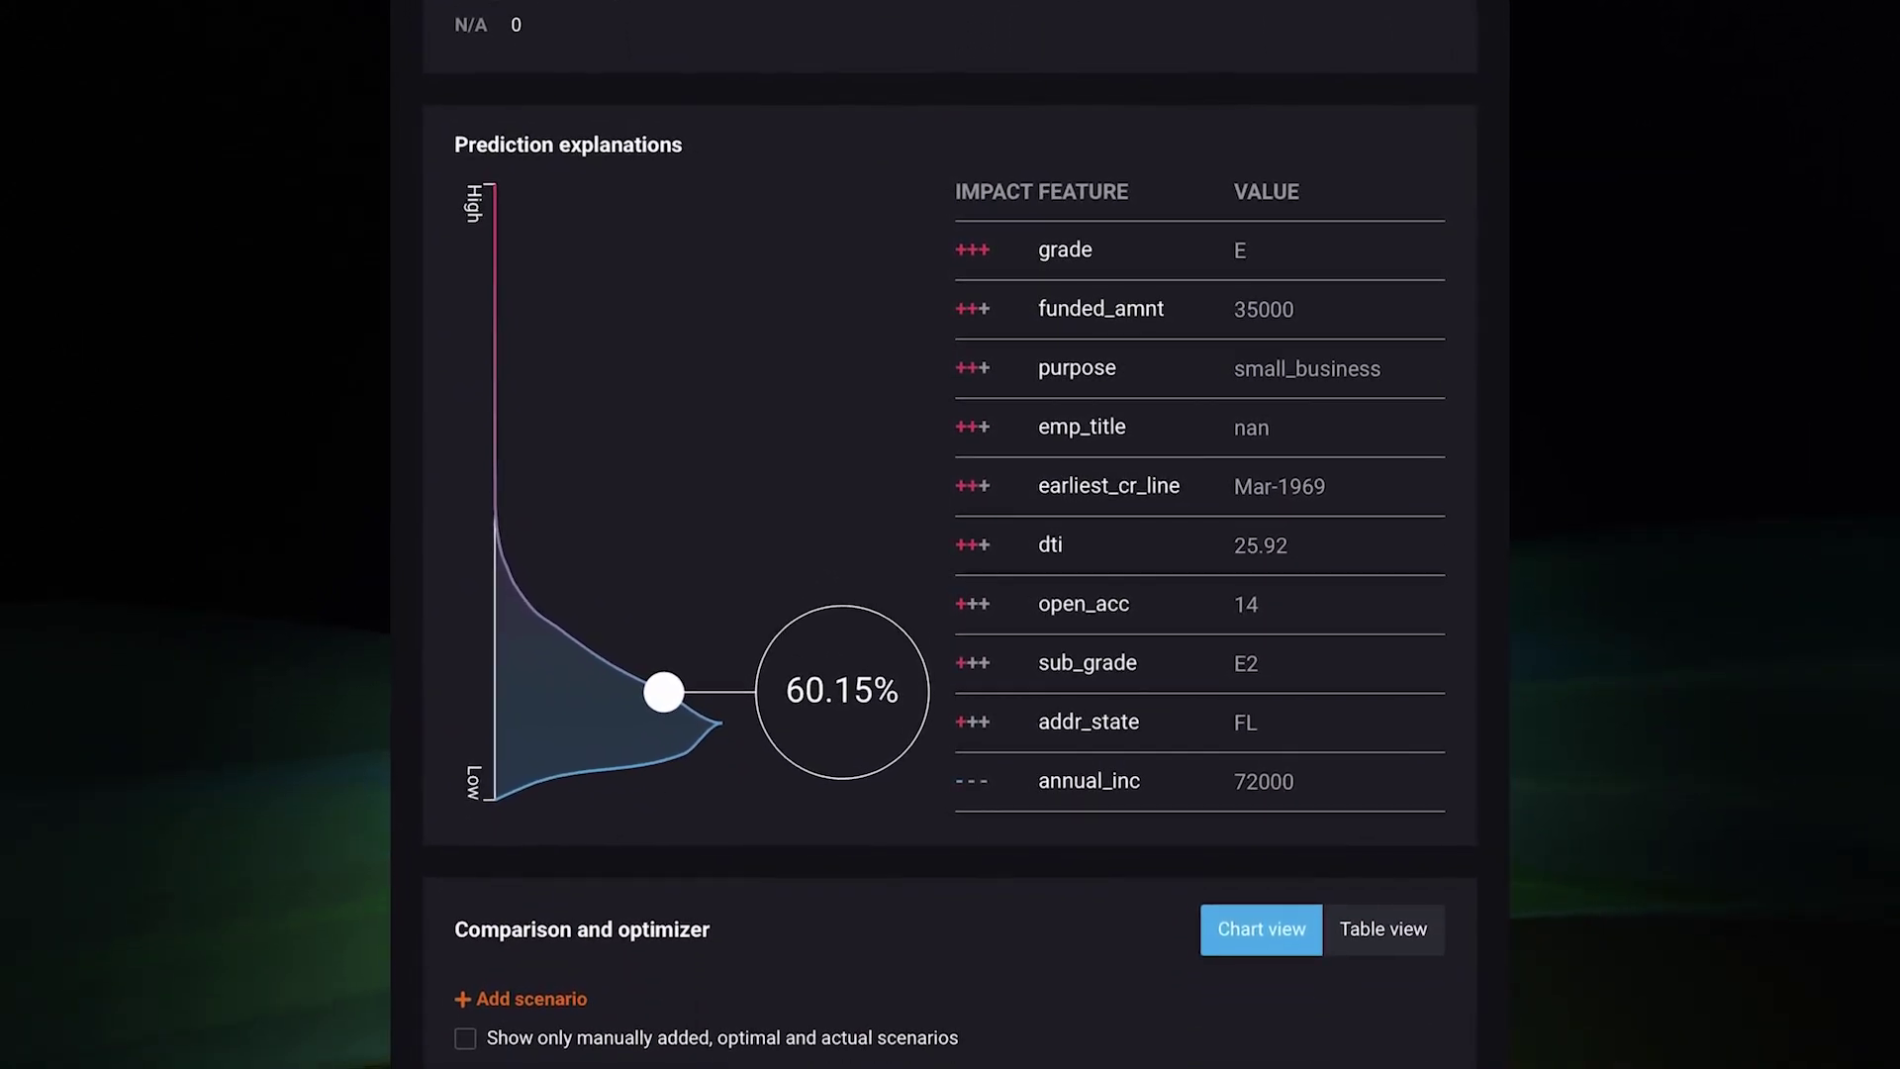
pyautogui.scroll(-5, 950, 535)
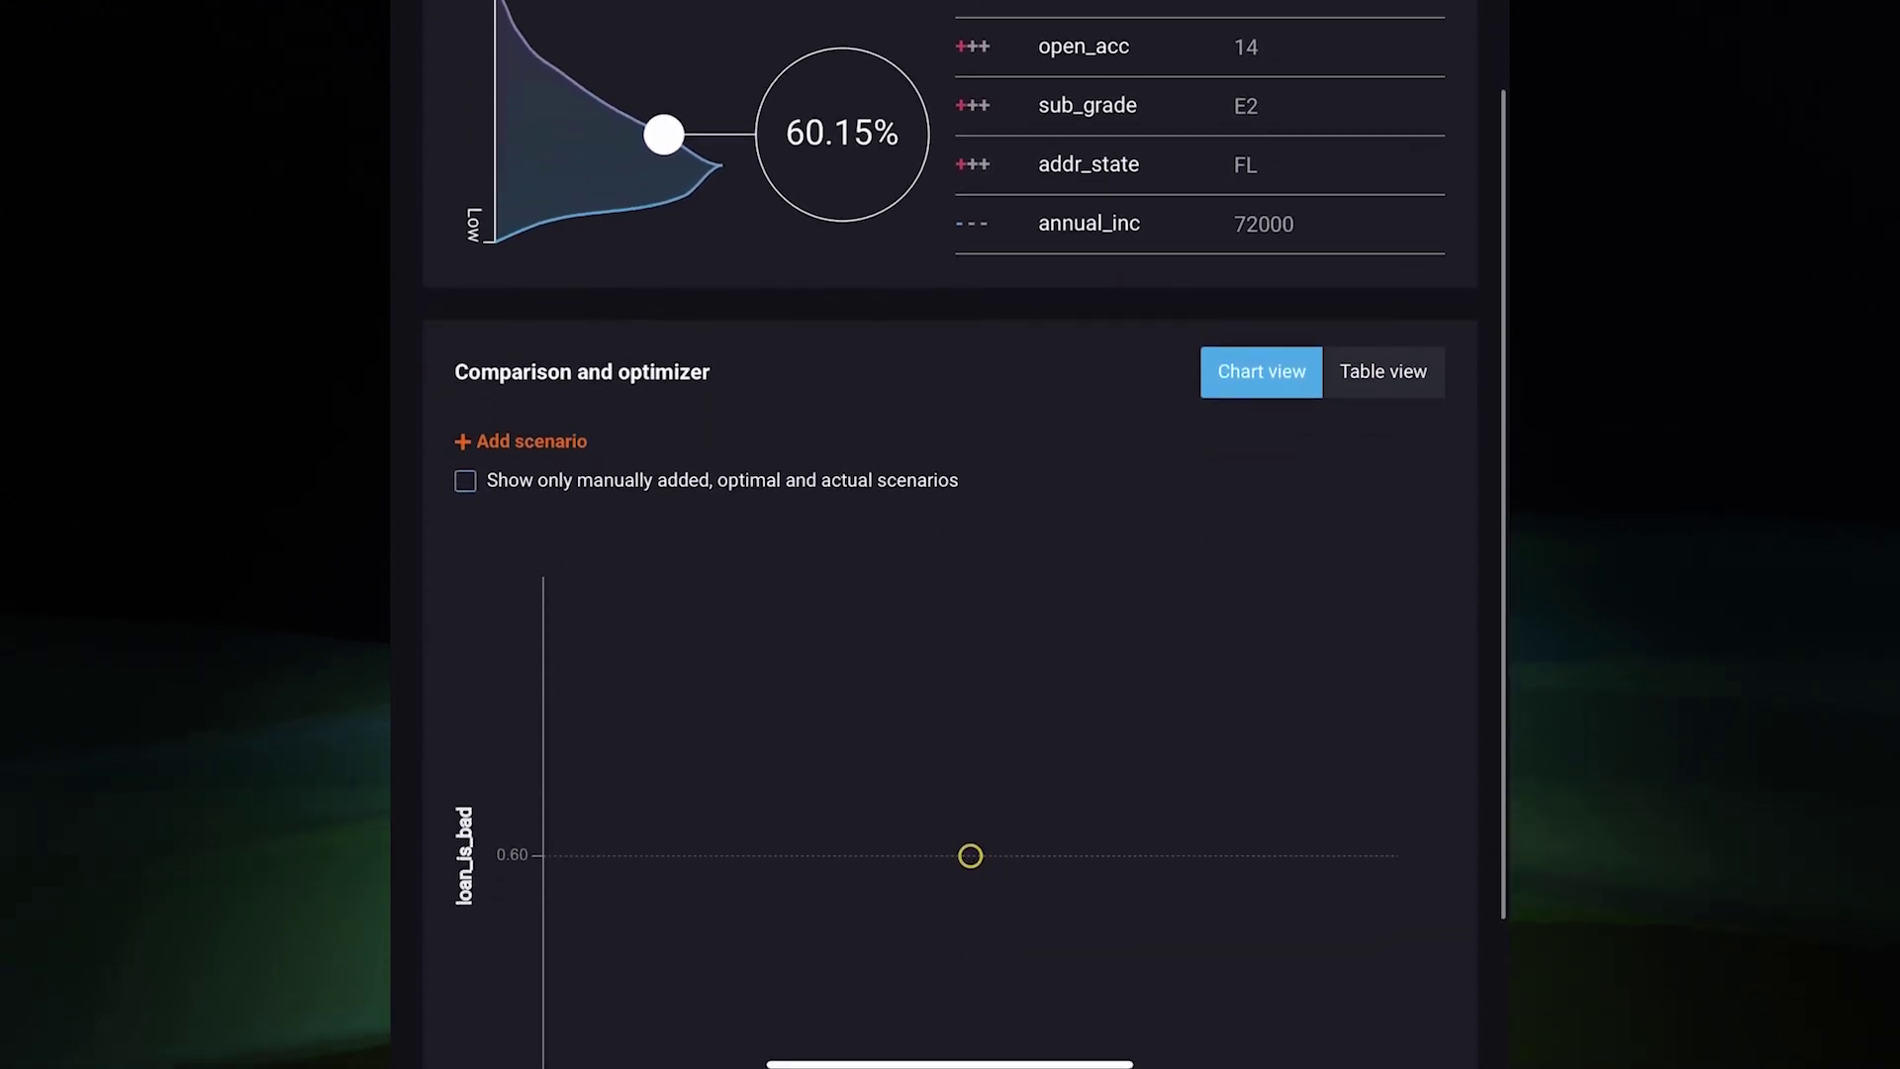
pyautogui.scroll(-1, 949, 534)
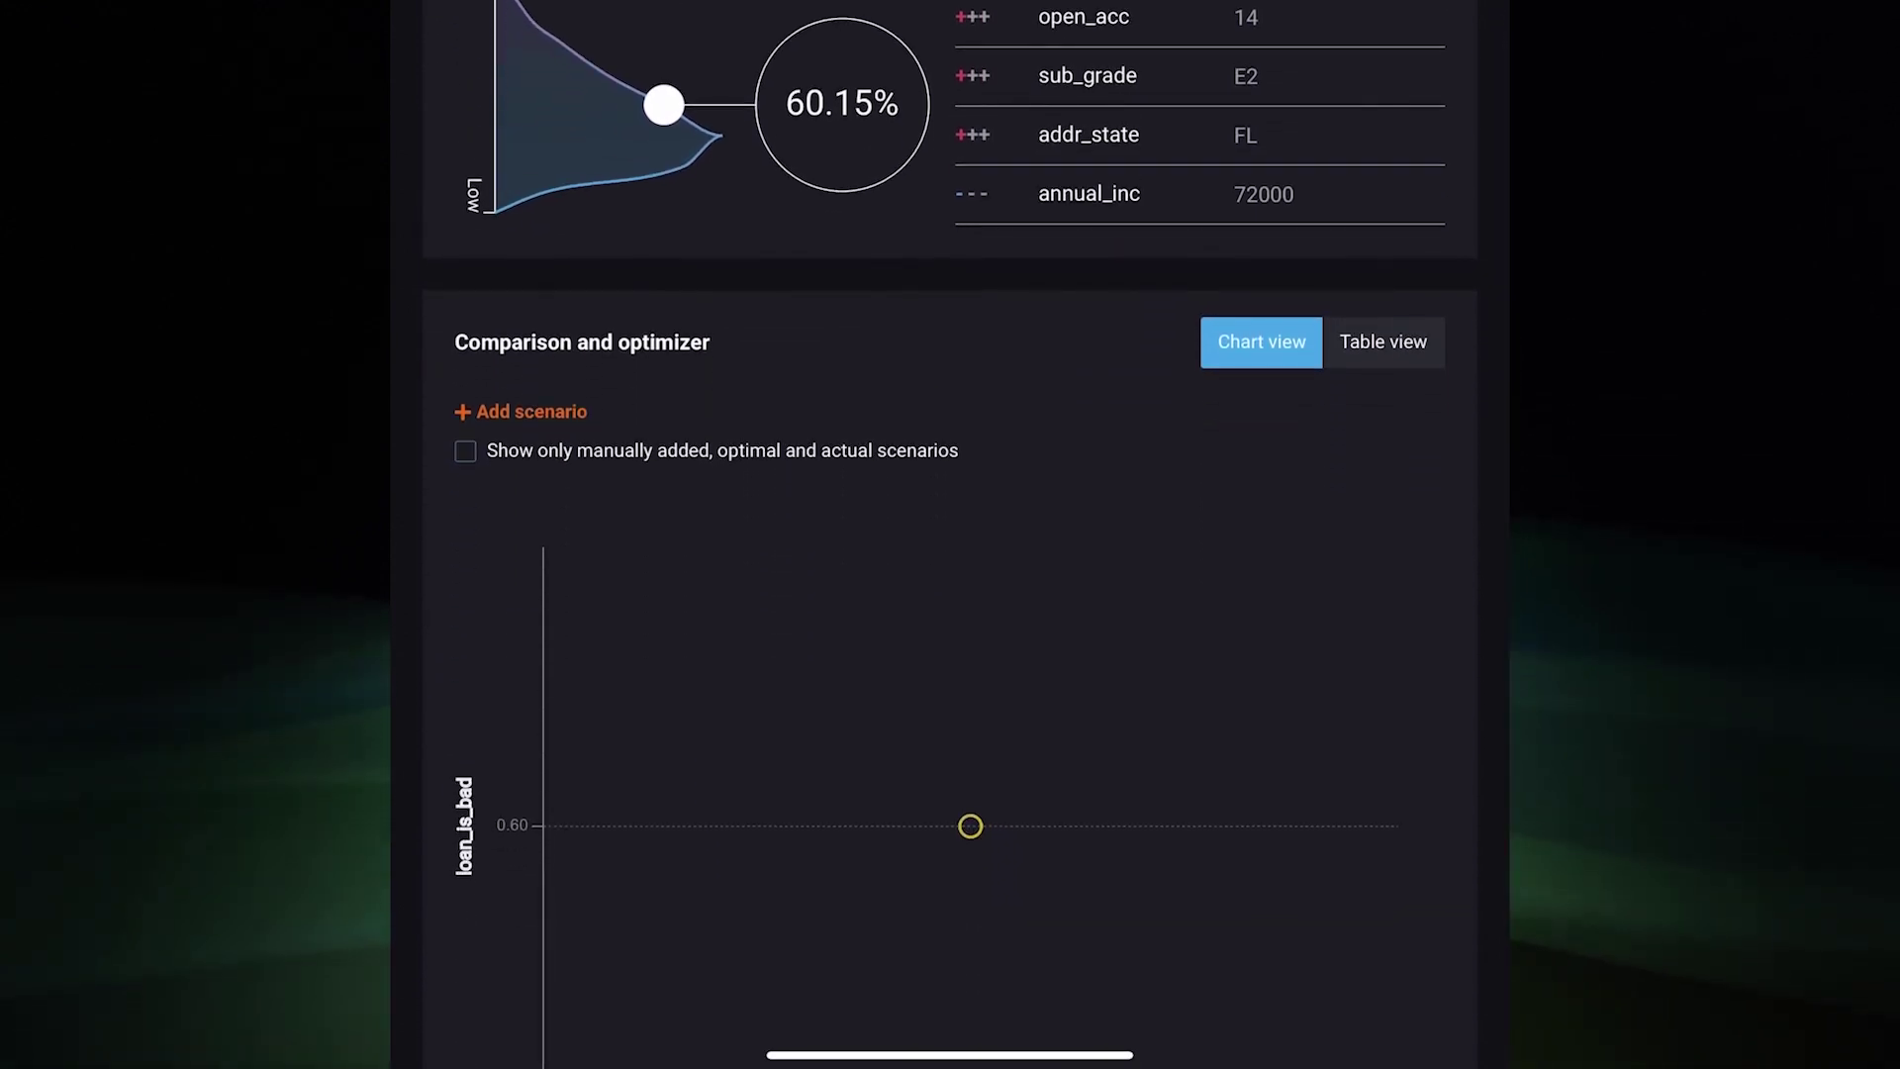
# In table view, start a new scenario and raise annual_inc from 72000 to 150000
pyautogui.click(1382, 341)
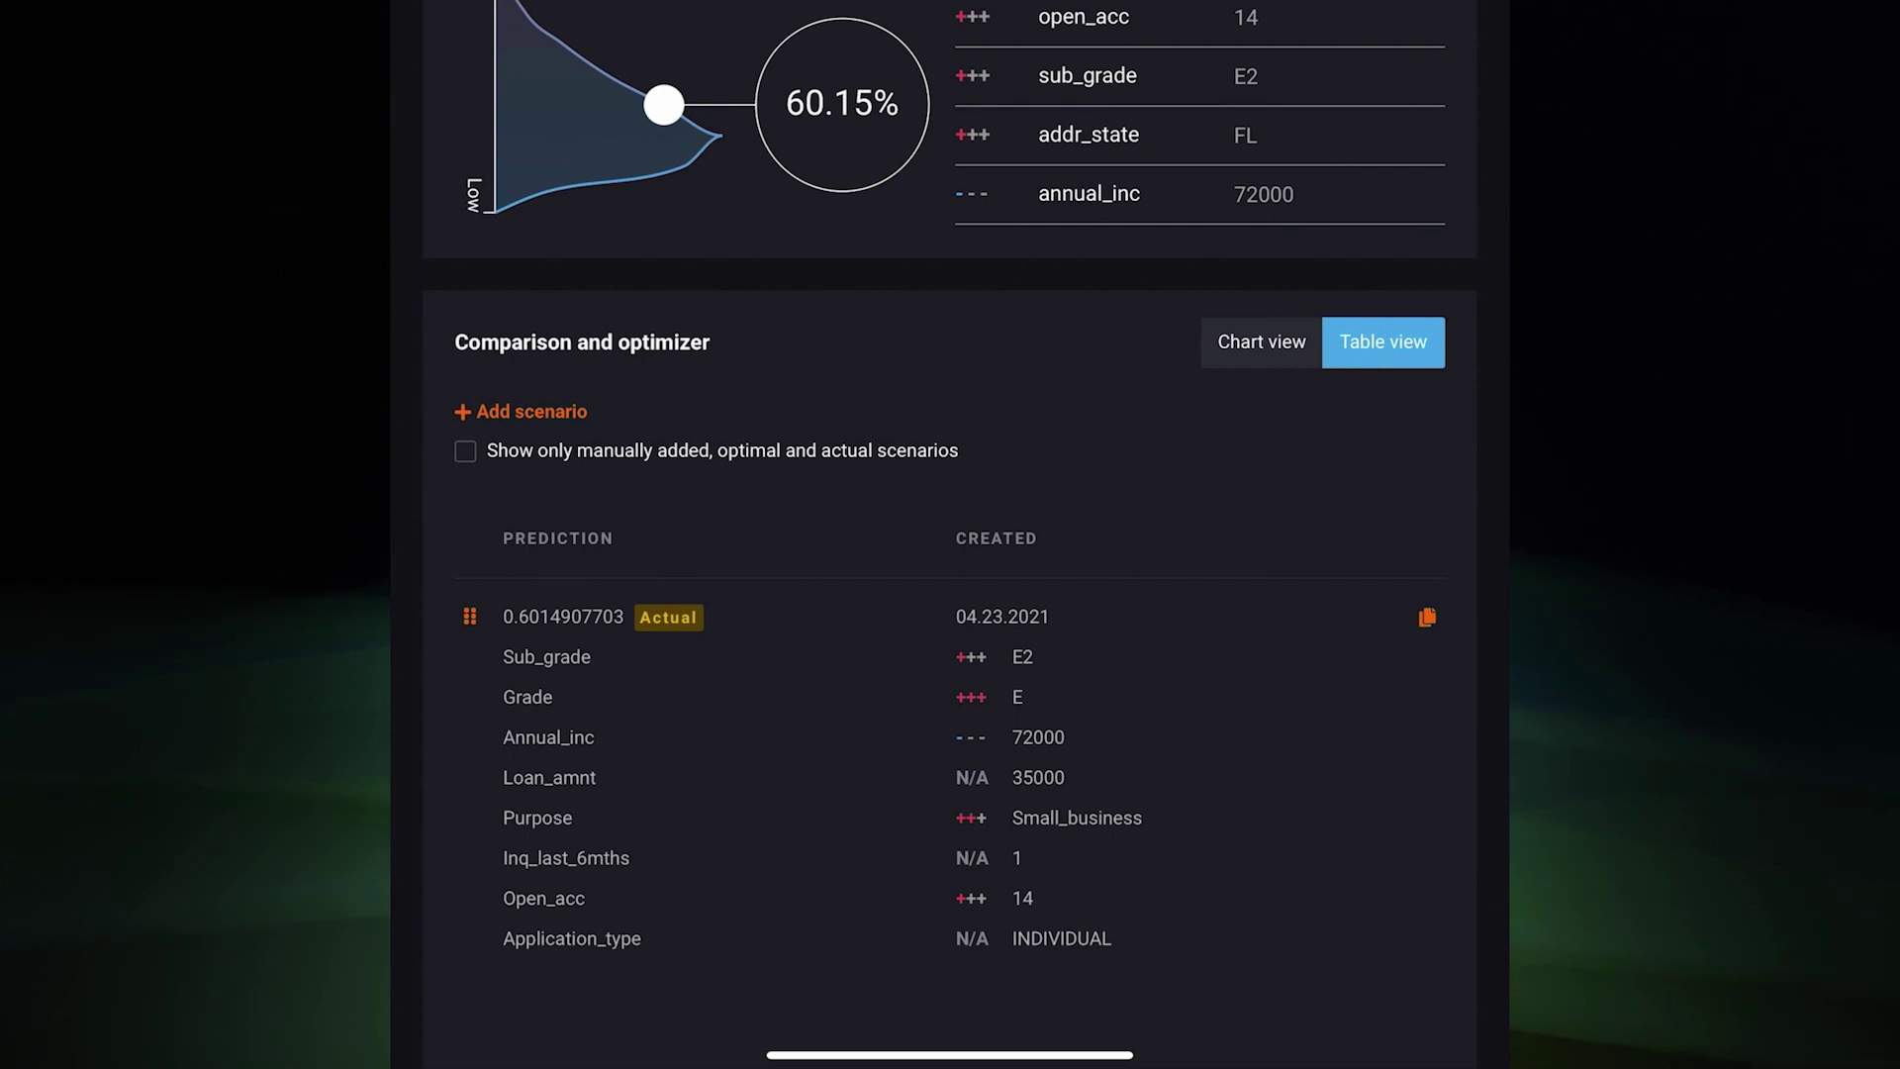
pyautogui.click(522, 410)
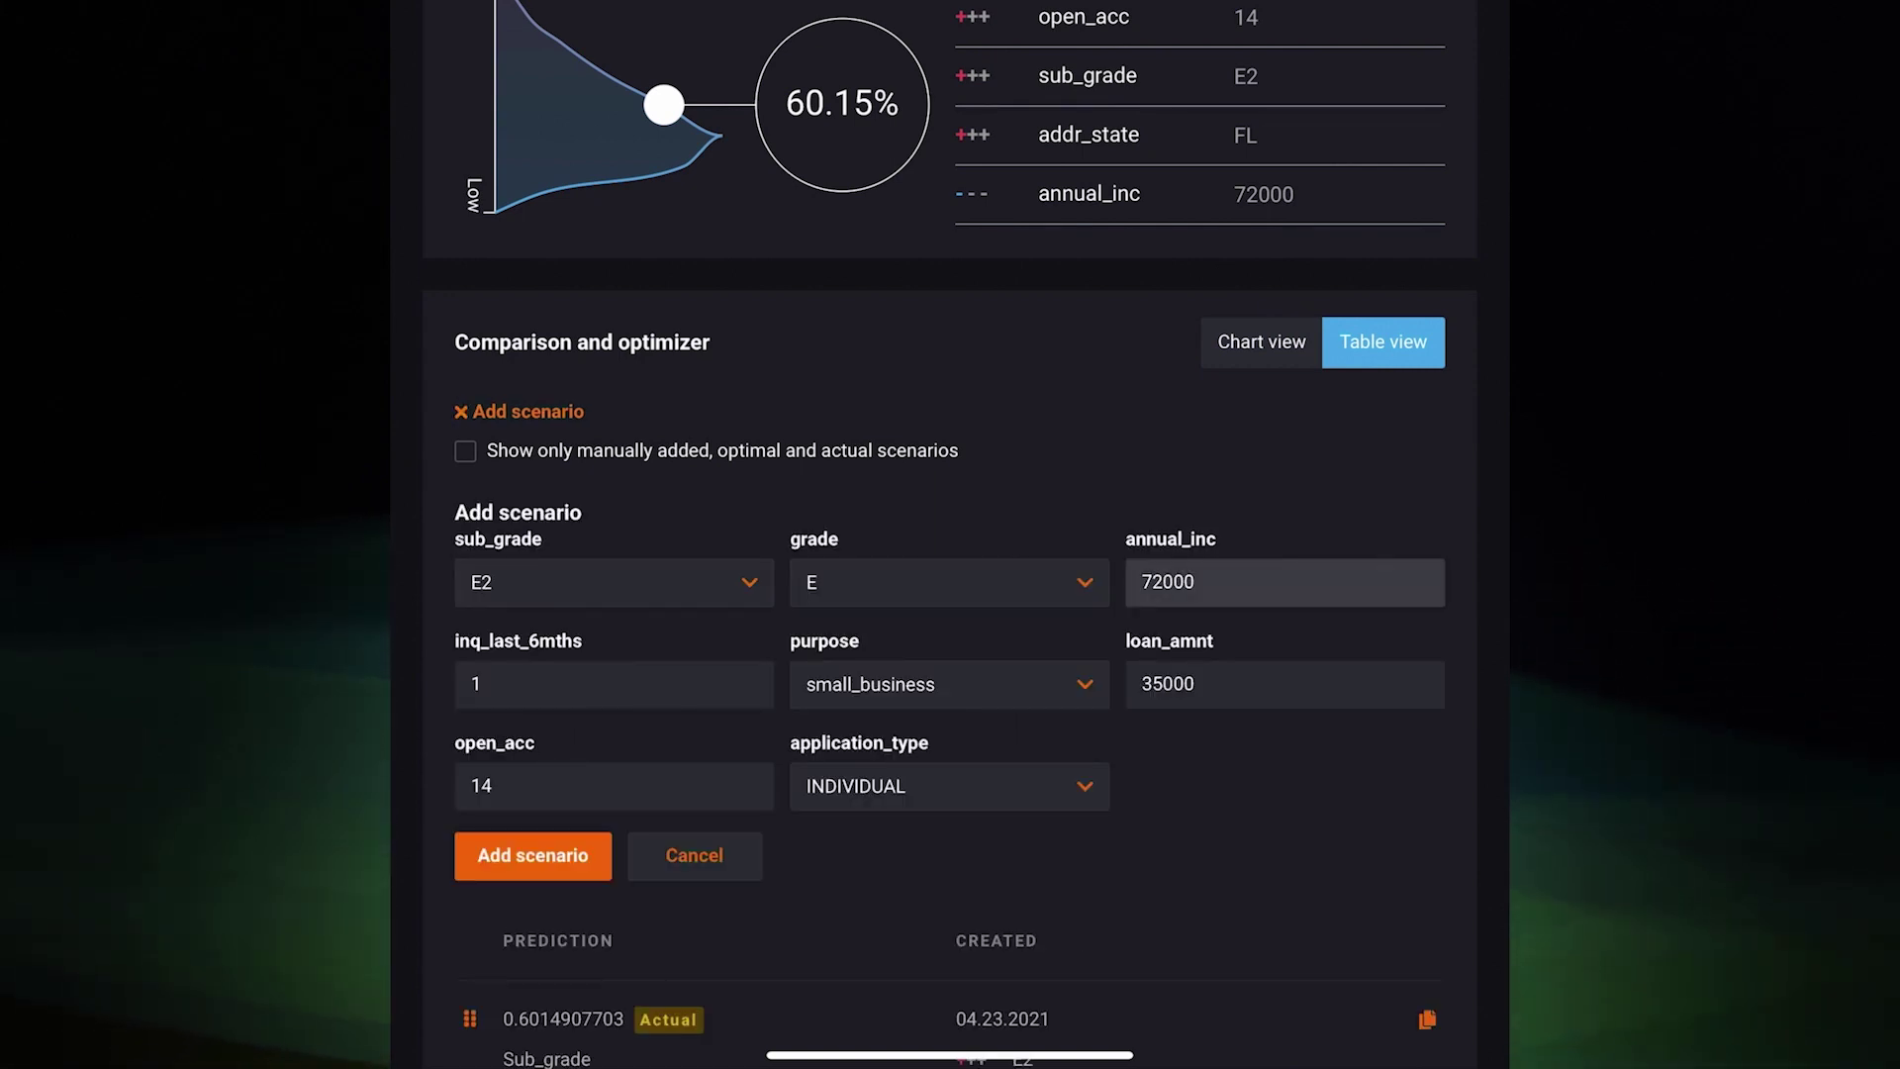
pyautogui.click(1237, 582)
pyautogui.press('BackSpace')
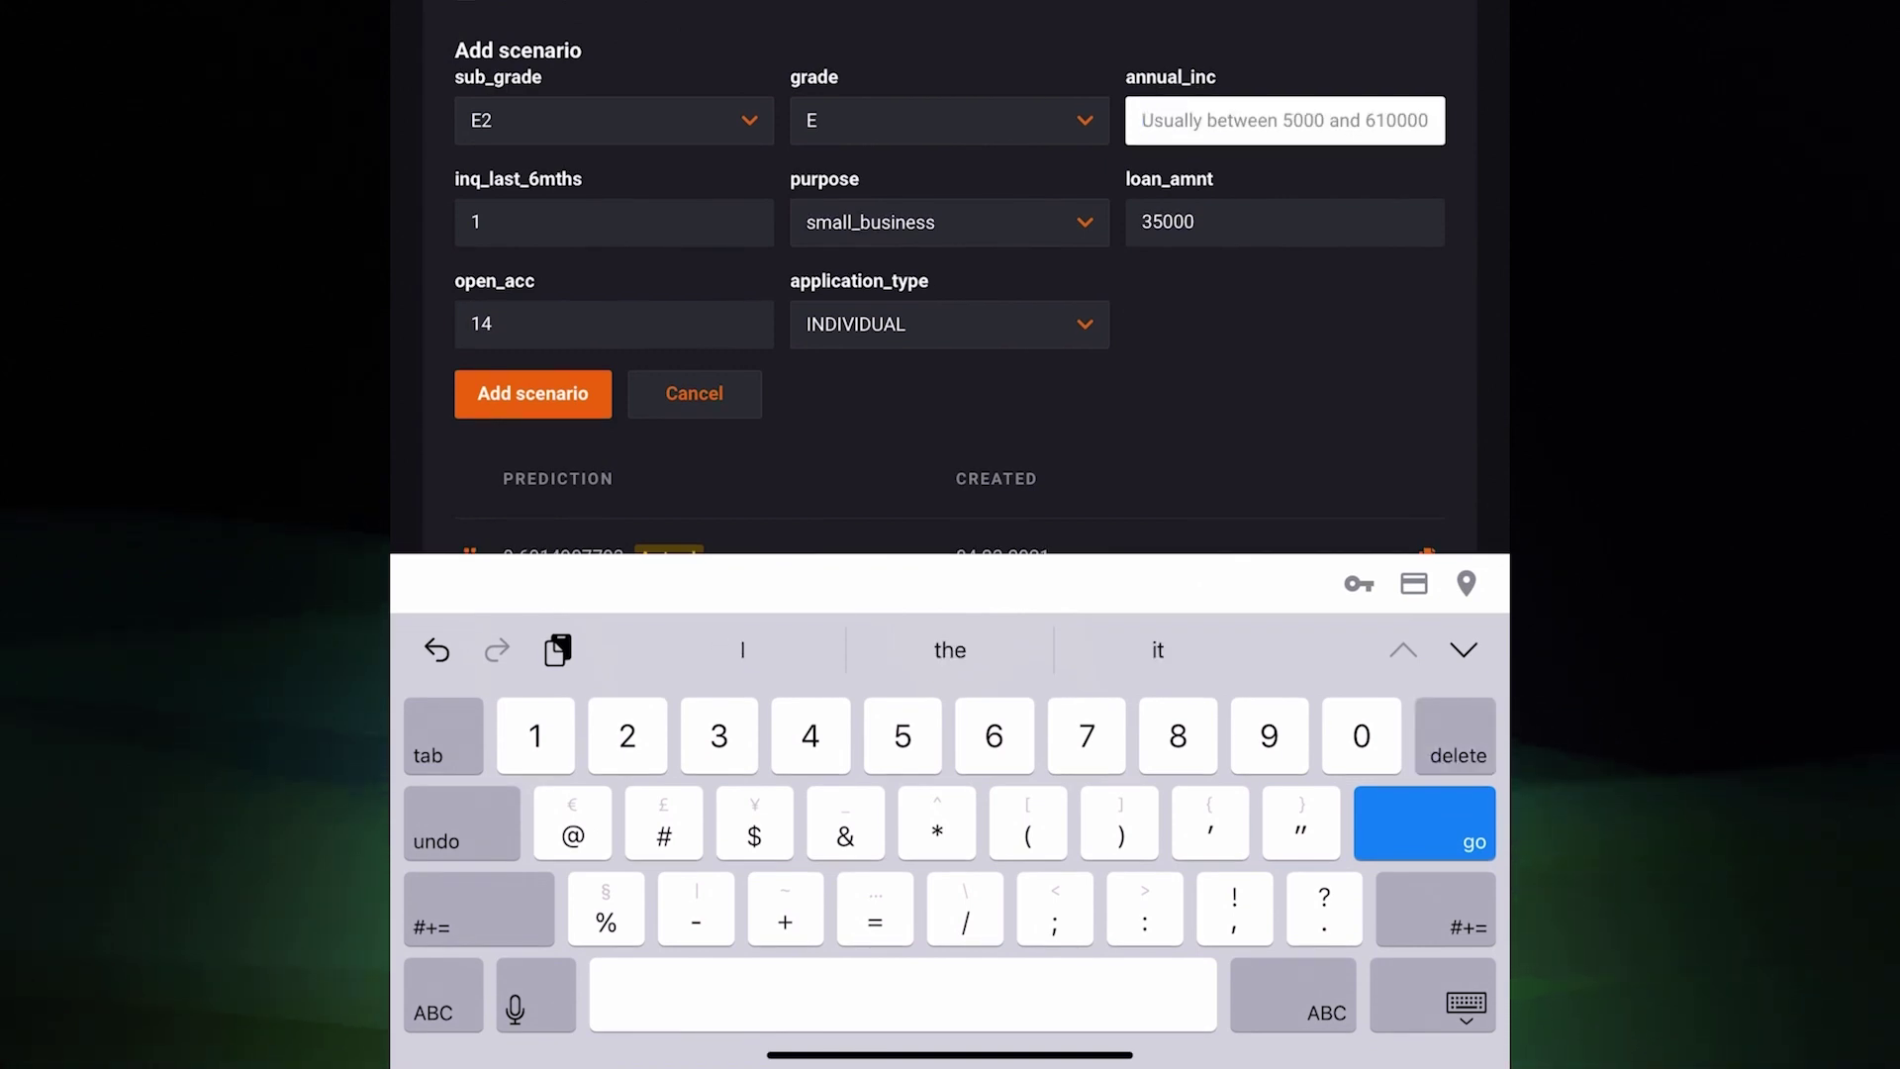
pyautogui.click(1237, 222)
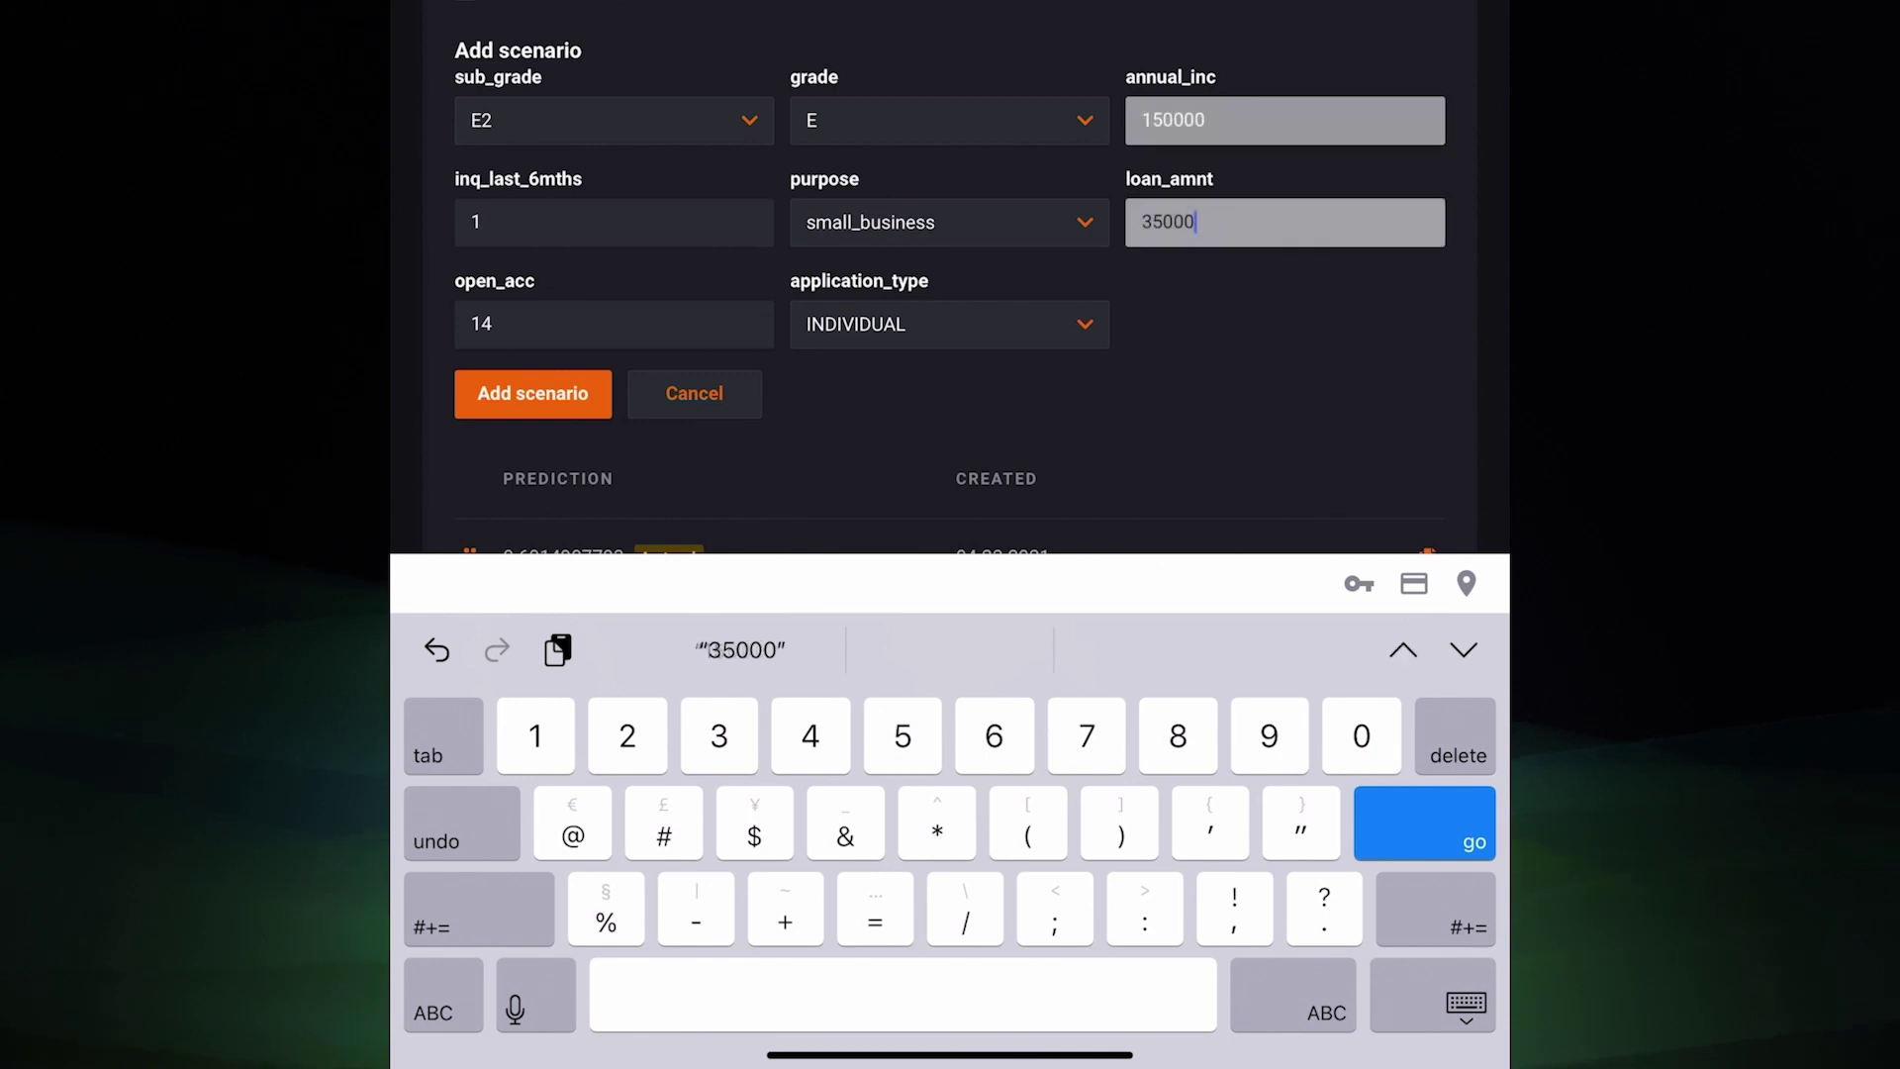